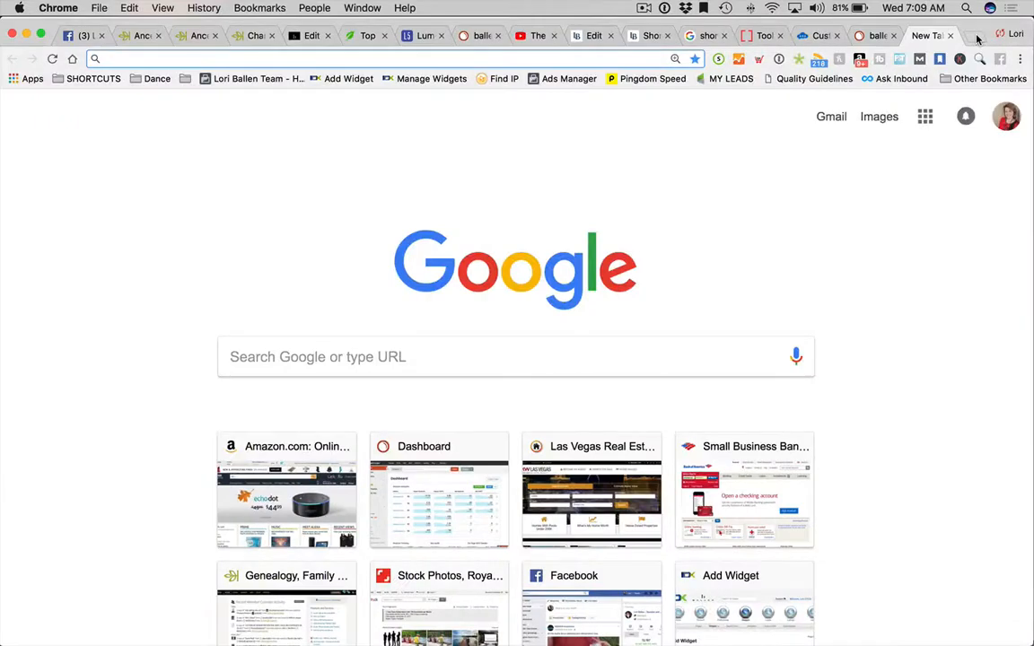
Search Google for "how to raise your credit score".
type("how to rais")
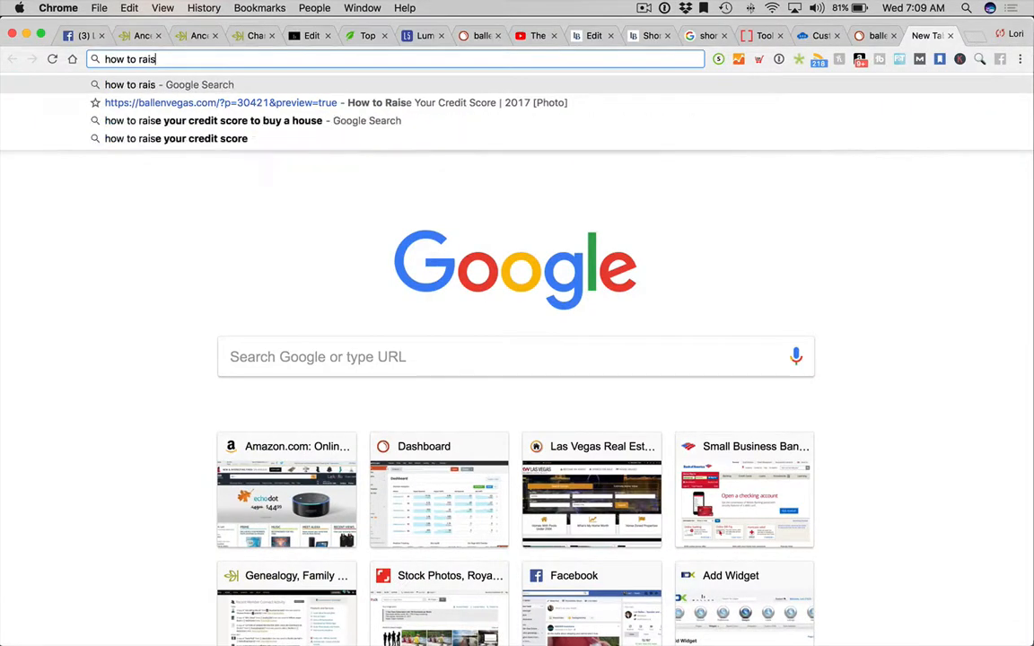
type("e your credit score")
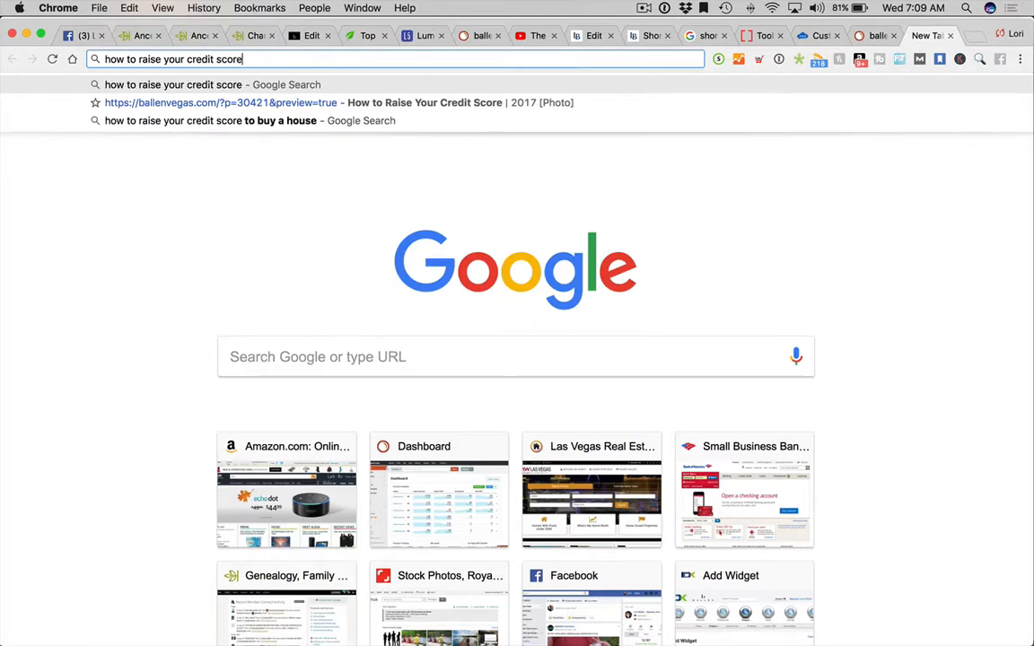
key("Return")
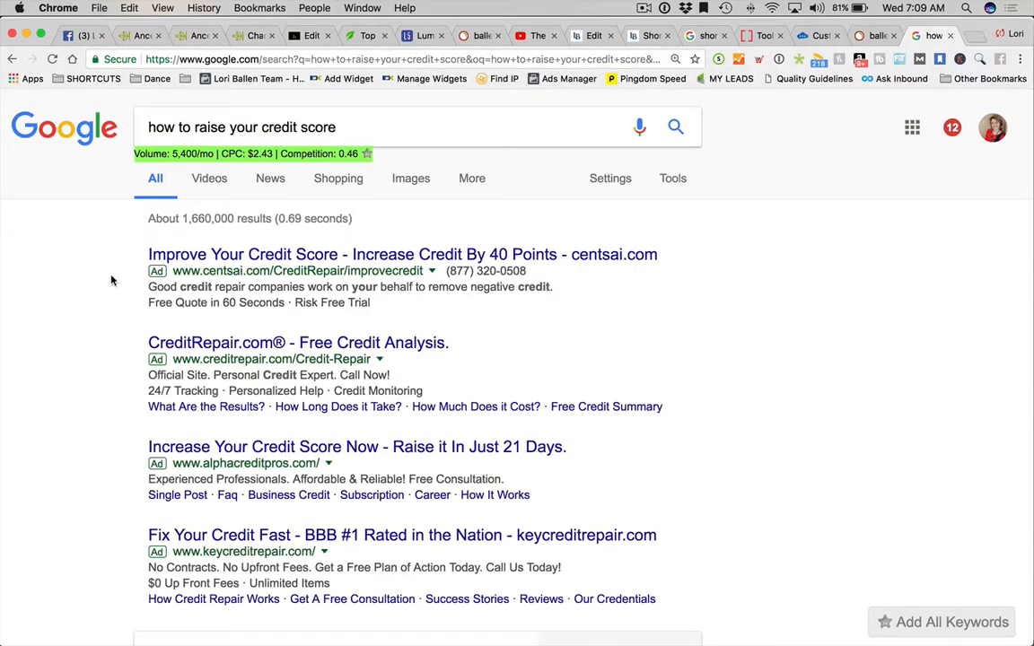
Review the ads and featured snippet for the credit score search, and highlight the query wording.
scroll(112, 280, "down", 2)
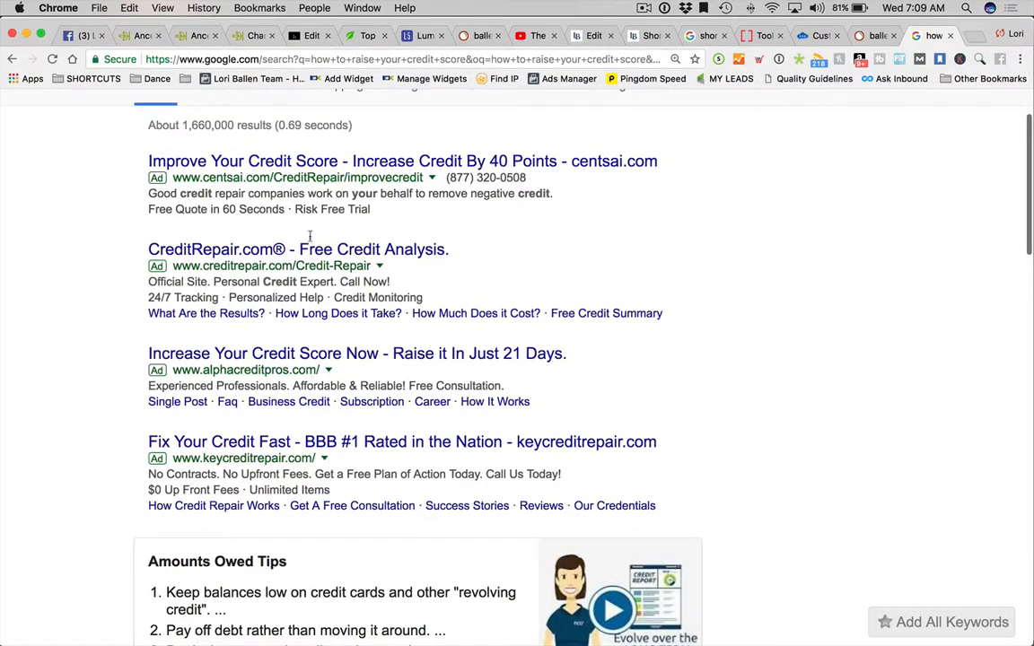
scroll(133, 514, "down", 3)
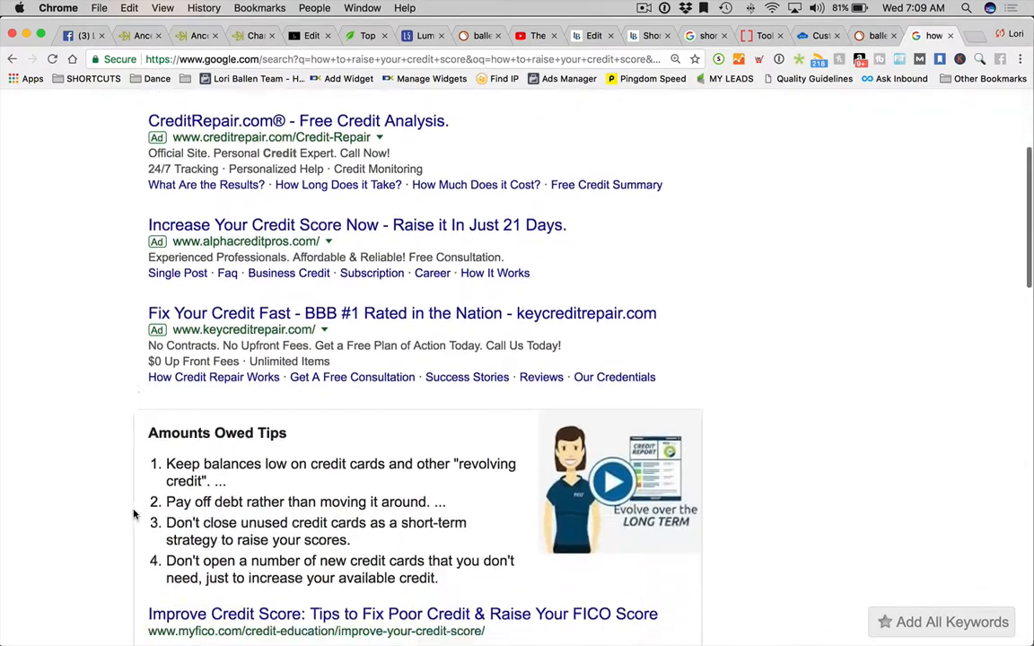
scroll(134, 514, "up", 5)
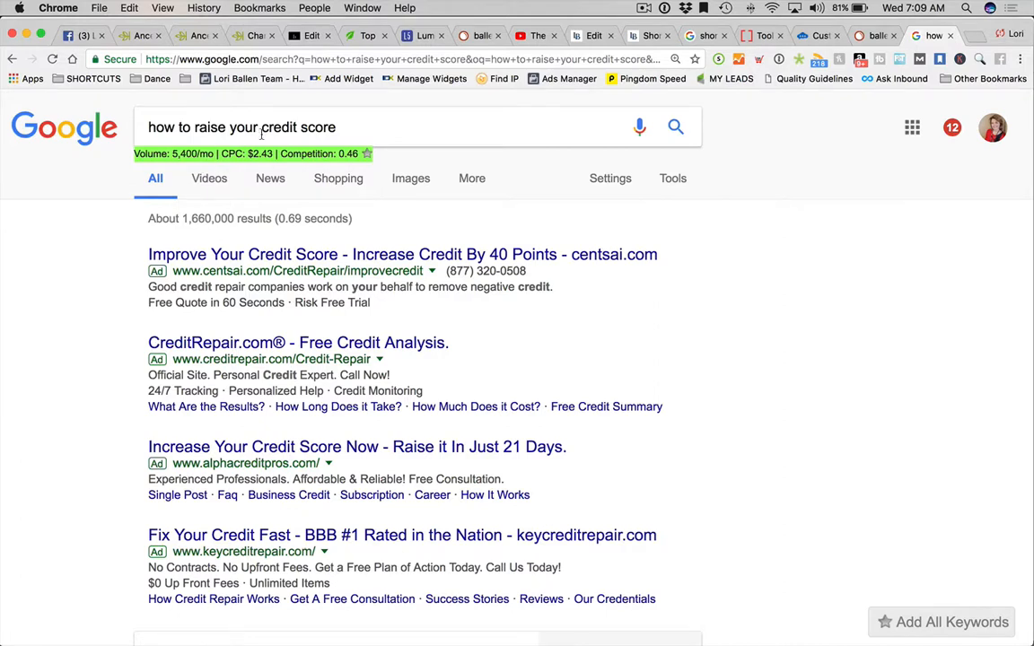
left_click(344, 128)
left_click_drag(343, 127, 106, 180)
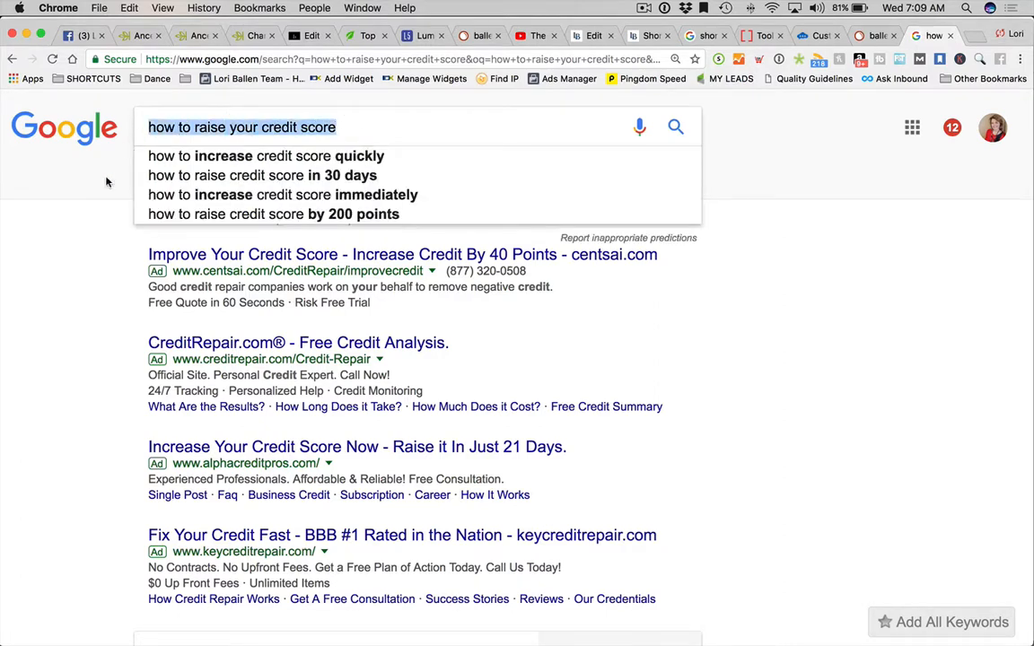
left_click(87, 247)
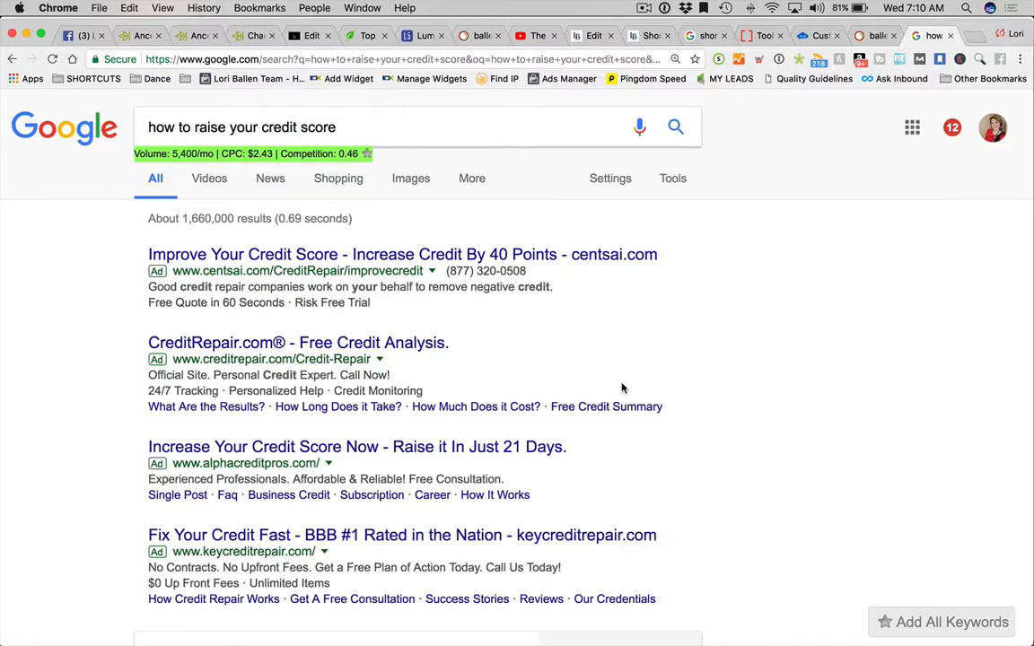
scroll(751, 355, "down", 1)
scroll(751, 354, "up", 1)
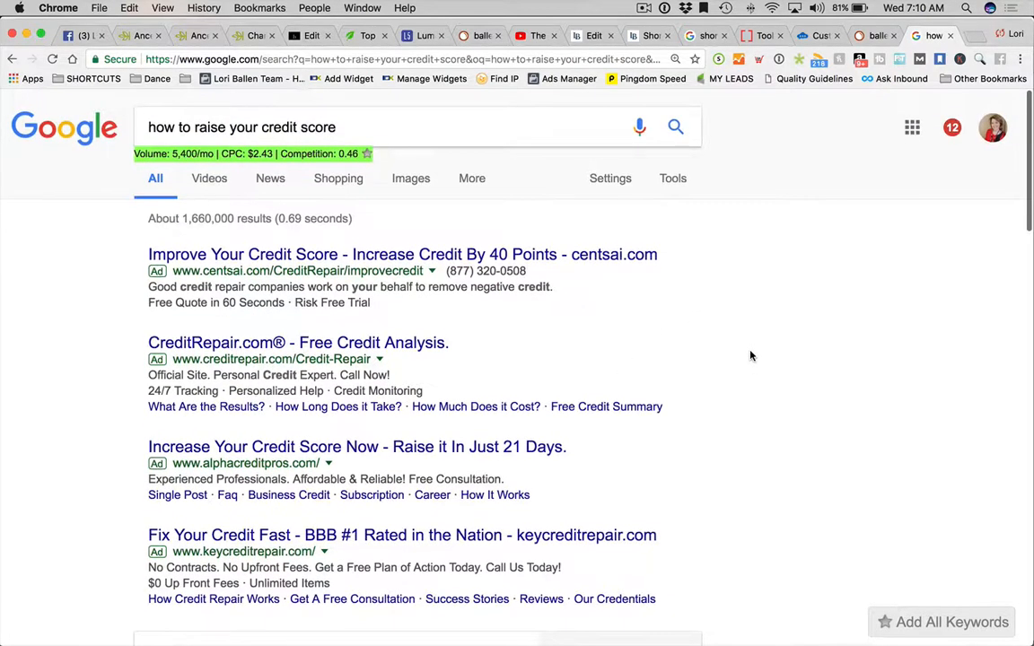
scroll(751, 356, "down", 1)
scroll(751, 356, "up", 1)
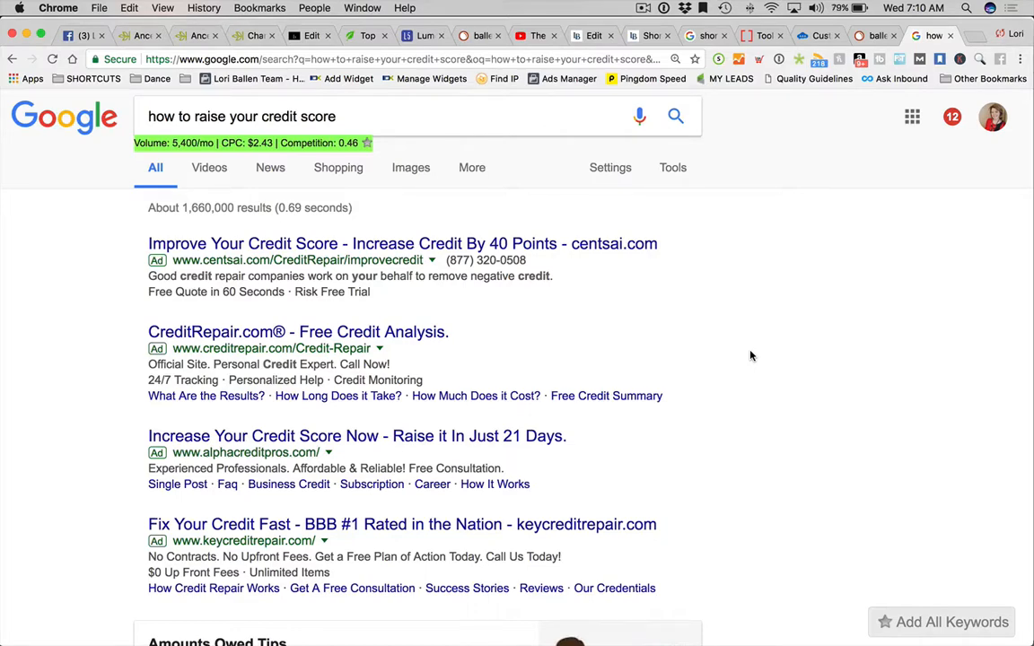
scroll(750, 356, "down", 2)
scroll(751, 356, "up", 3)
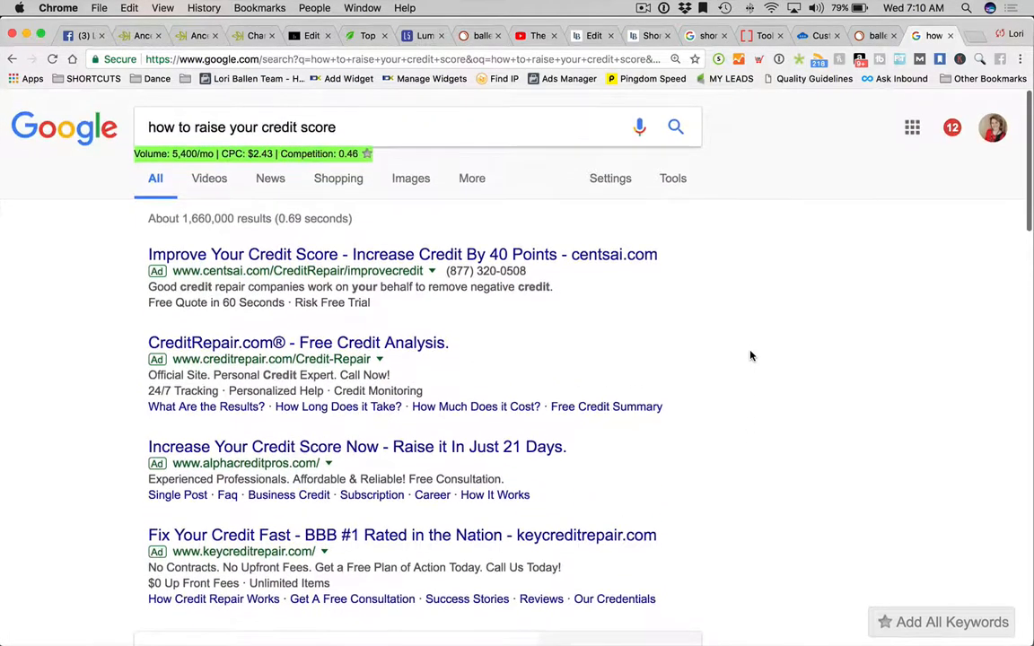
Examine the "Amounts Owed Tips" featured snippet and the organic result from the same site below it.
scroll(751, 356, "down", 3)
scroll(751, 356, "down", 4)
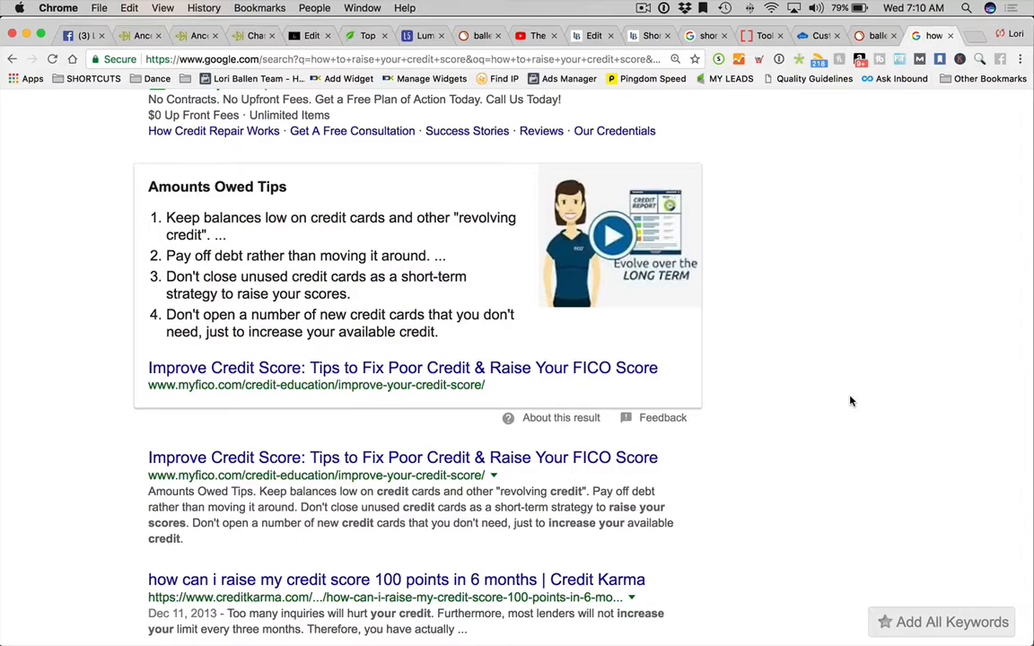
scroll(851, 401, "up", 5)
scroll(851, 401, "down", 4)
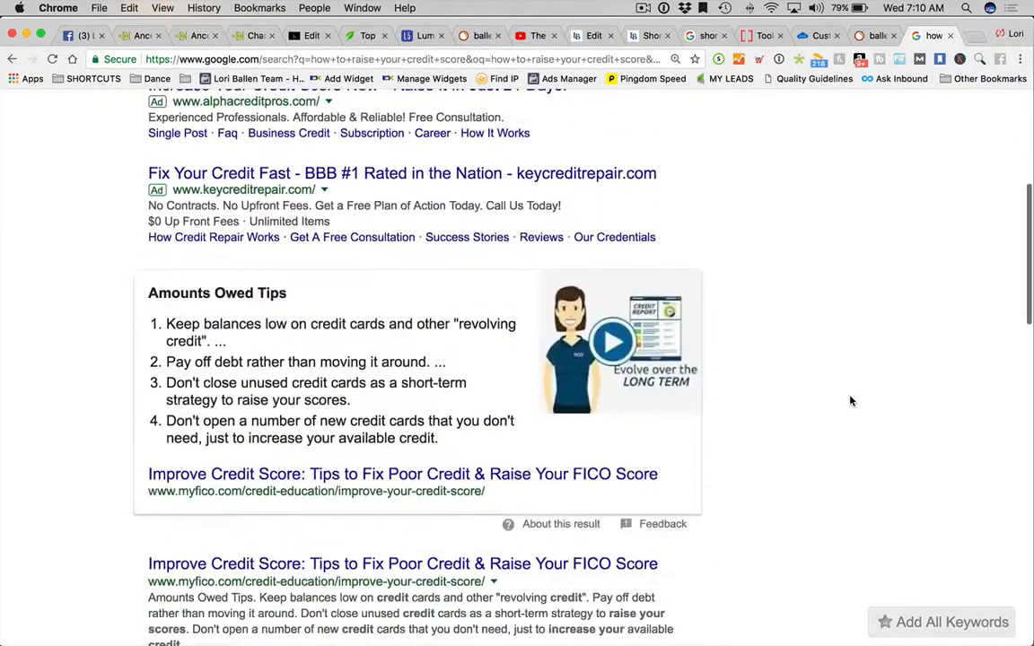
scroll(850, 401, "down", 2)
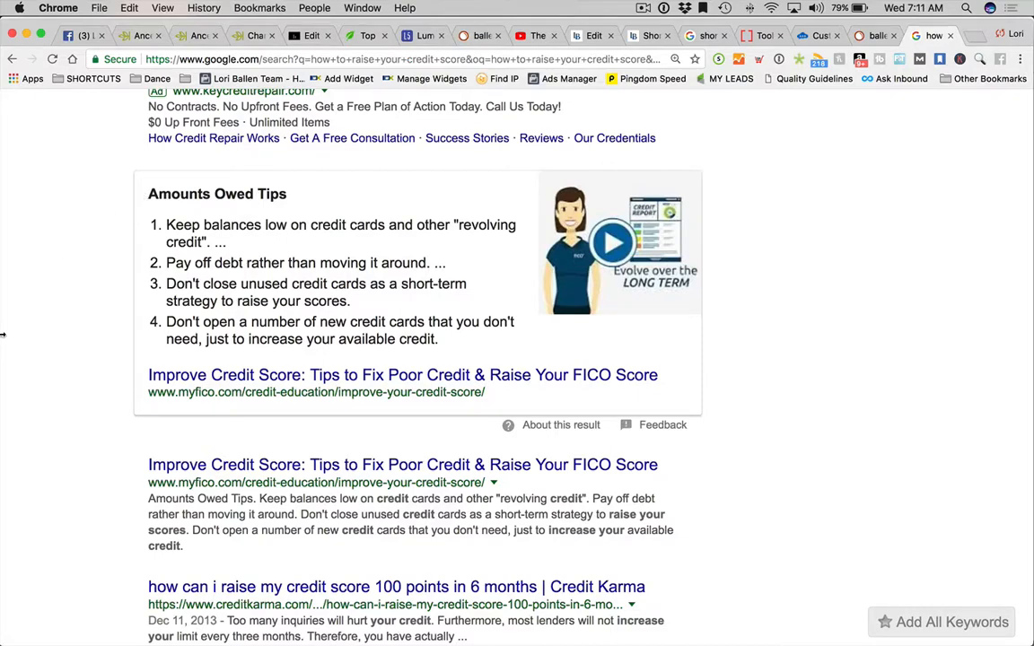
scroll(3, 341, "down", 1)
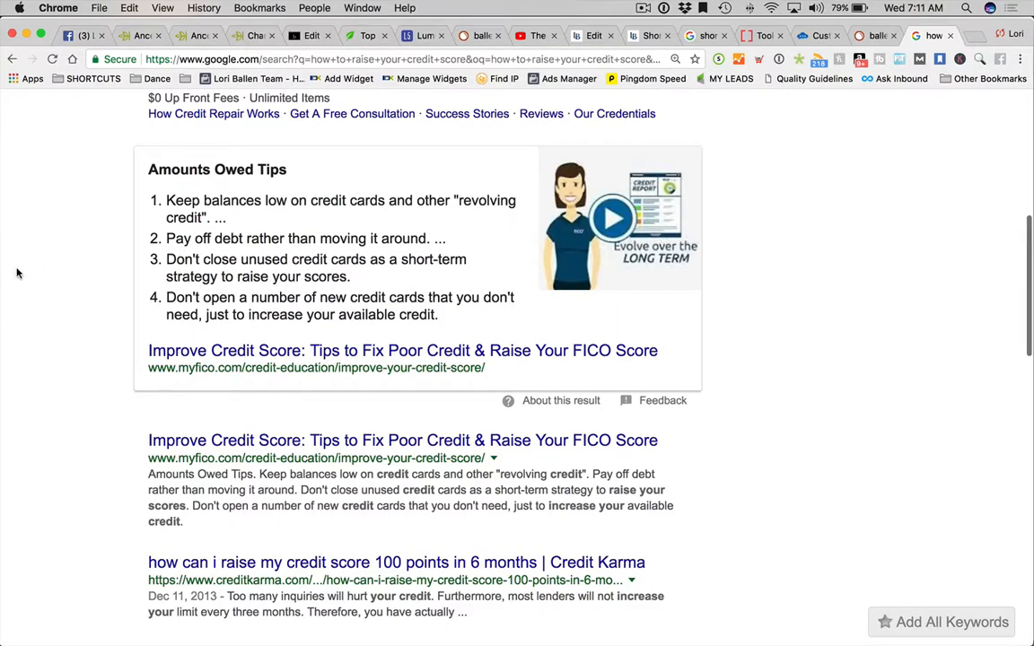
scroll(35, 273, "down", 1)
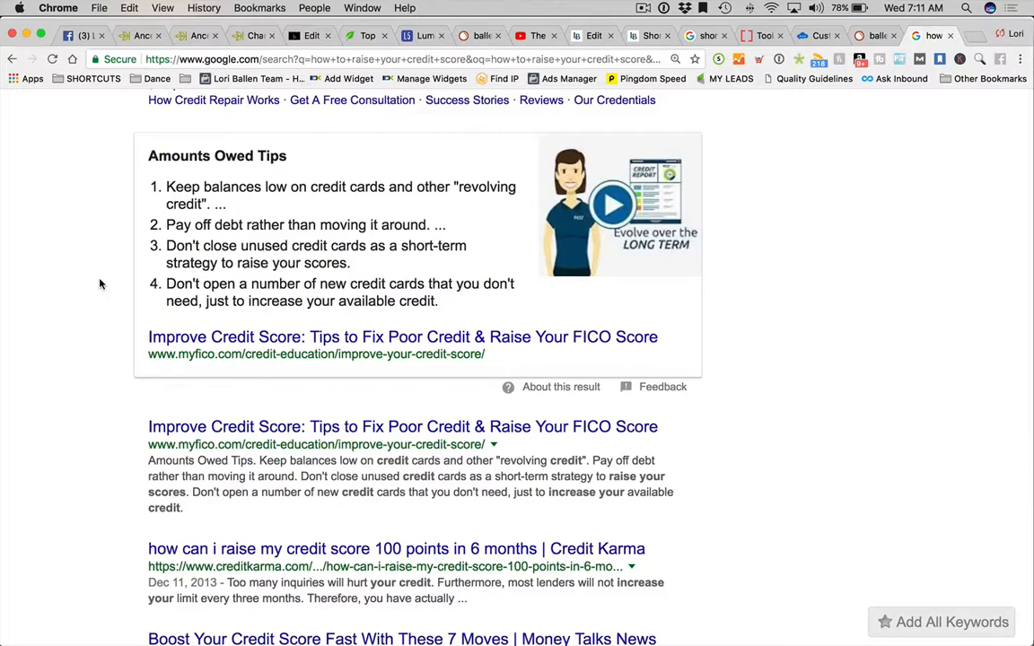
scroll(101, 317, "down", 2)
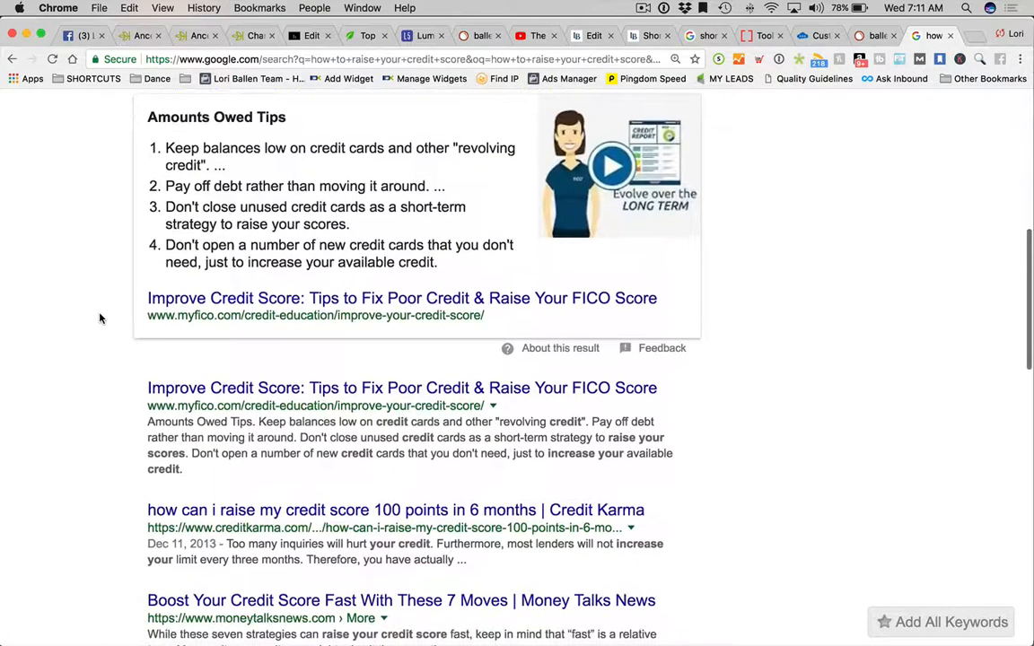
Read through the titles and descriptions of the first-page organic results, down to the related searches and back up.
scroll(100, 317, "down", 2)
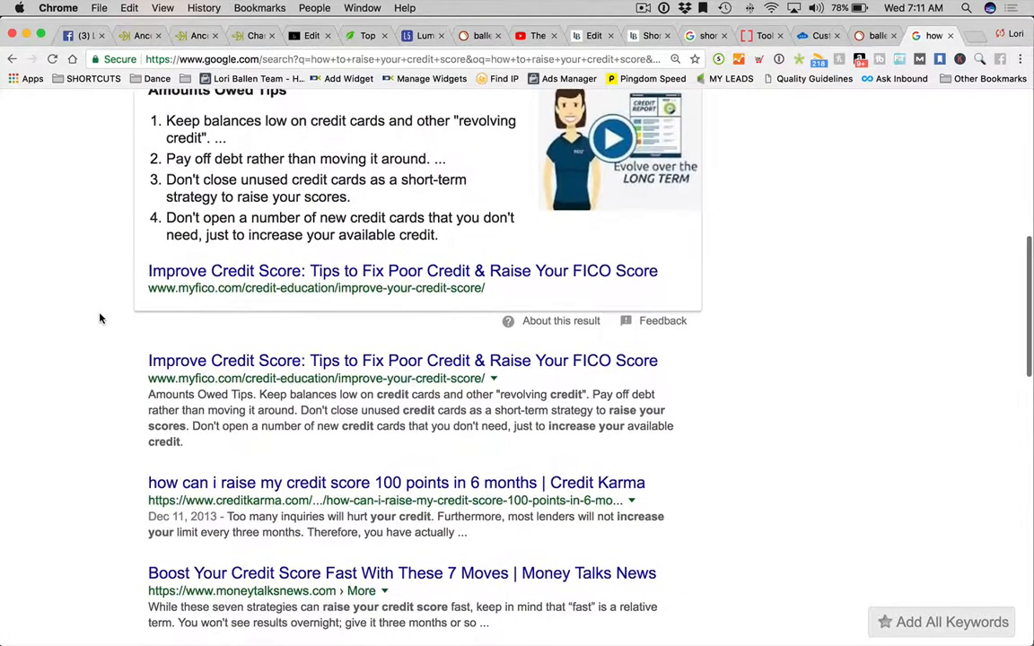
scroll(101, 318, "down", 5)
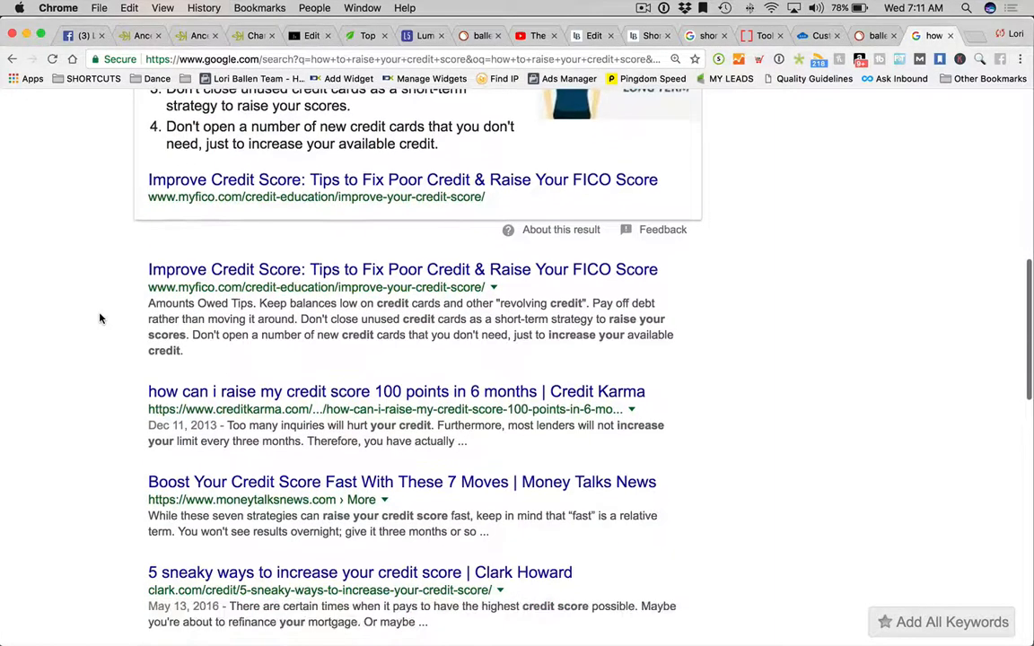
scroll(101, 318, "down", 5)
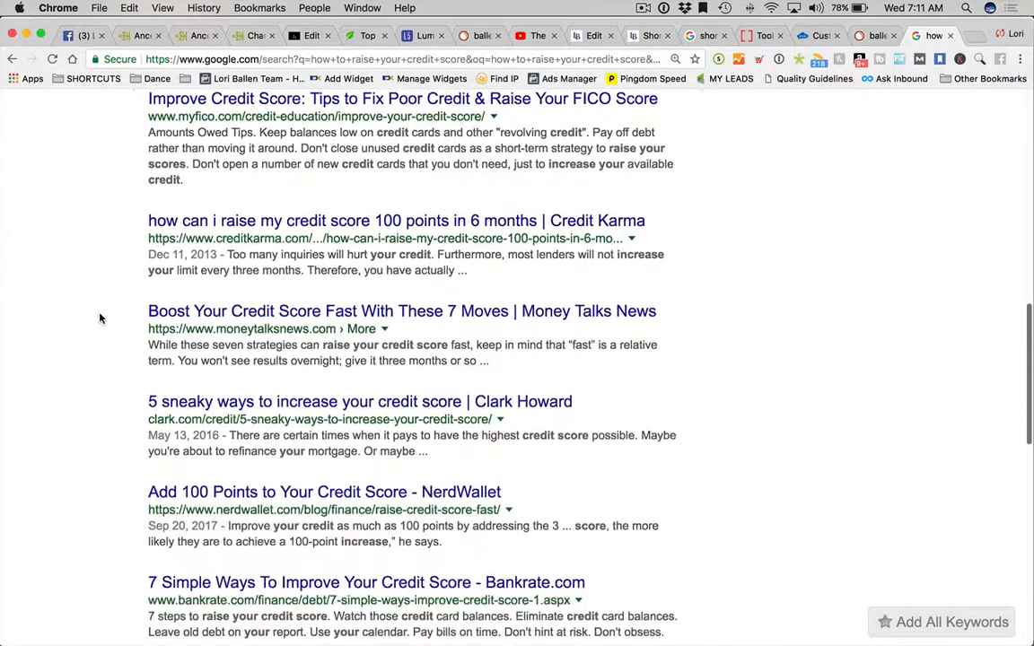
scroll(101, 289, "down", 1)
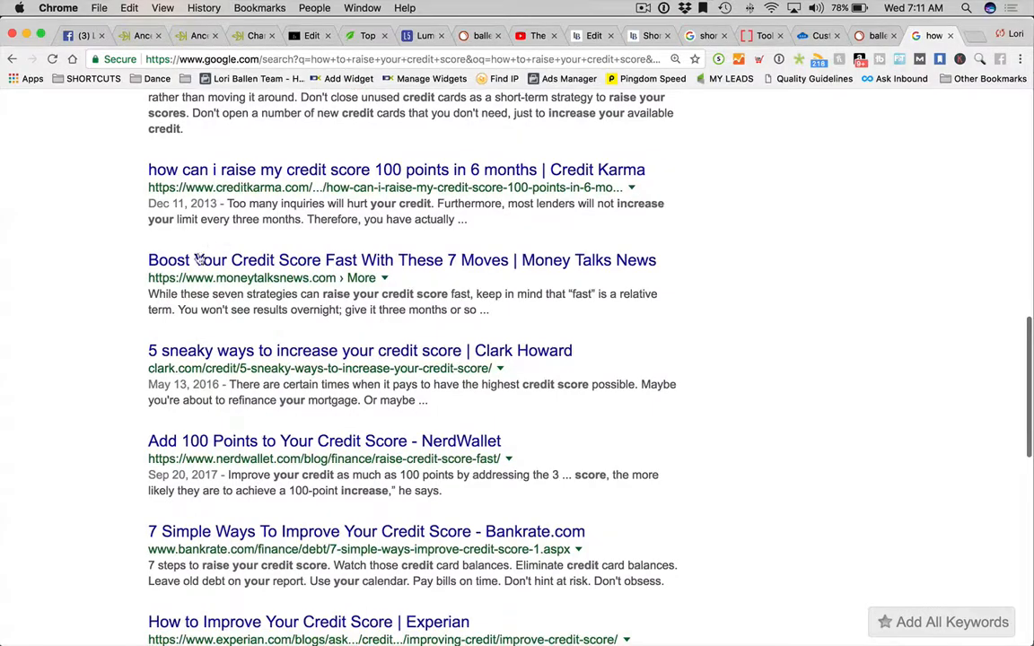
scroll(302, 501, "down", 15)
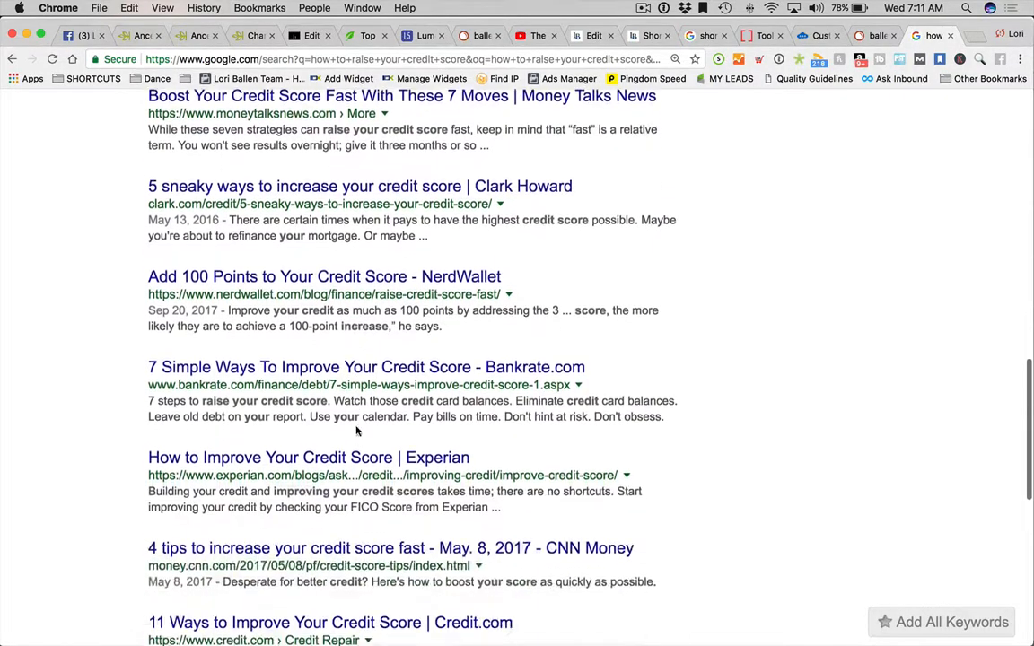
scroll(356, 431, "down", 4)
scroll(358, 432, "up", 20)
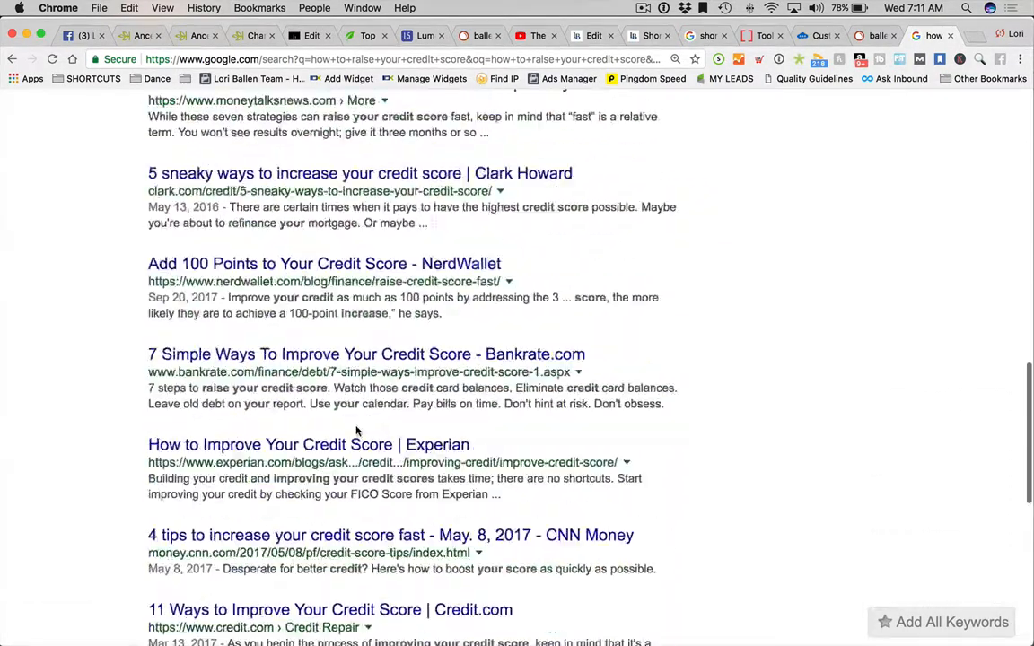
scroll(362, 429, "down", 13)
scroll(356, 431, "down", 15)
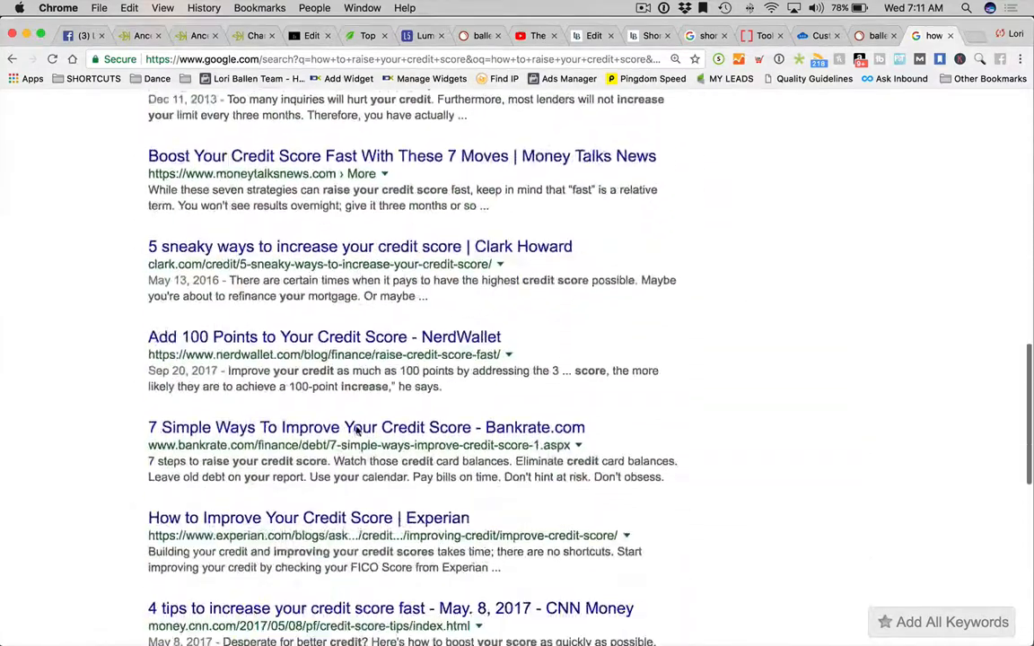
scroll(356, 432, "down", 5)
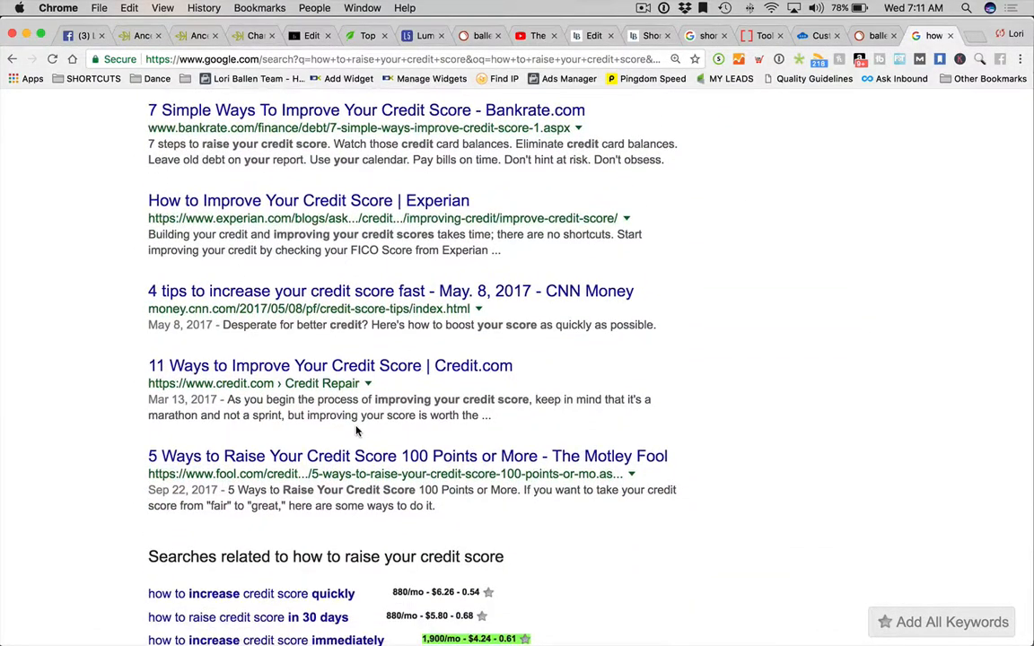
scroll(162, 449, "up", 2)
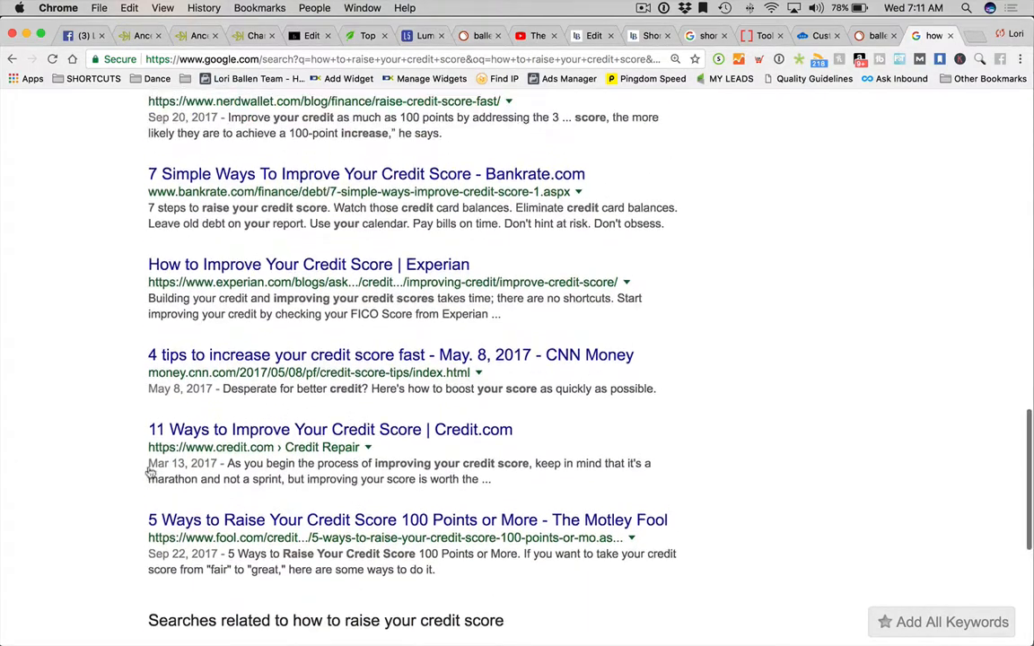
scroll(161, 377, "up", 6)
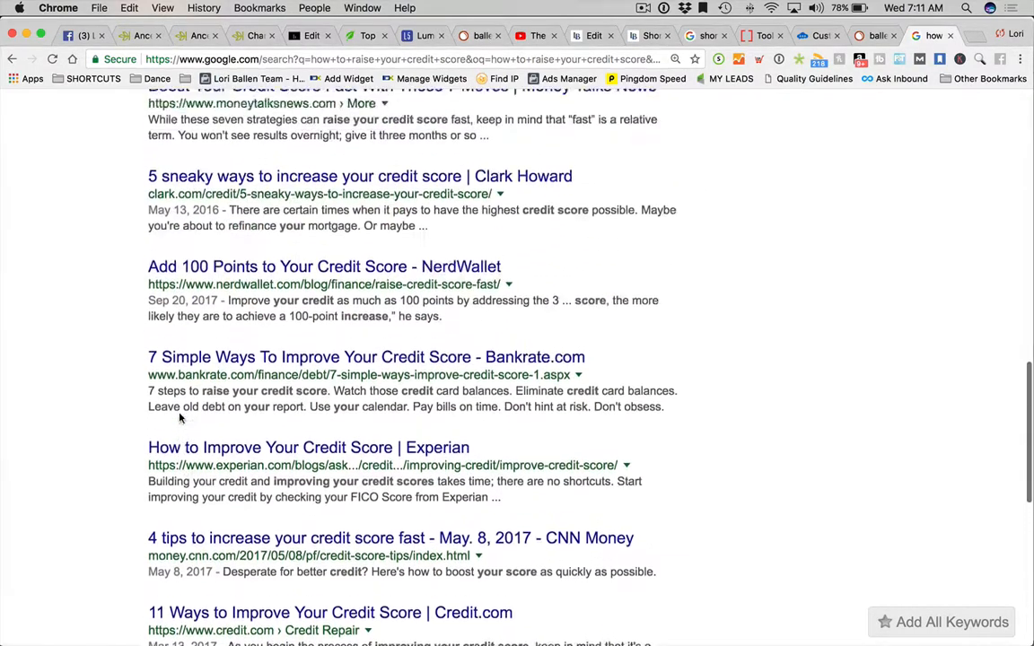
scroll(233, 377, "up", 4)
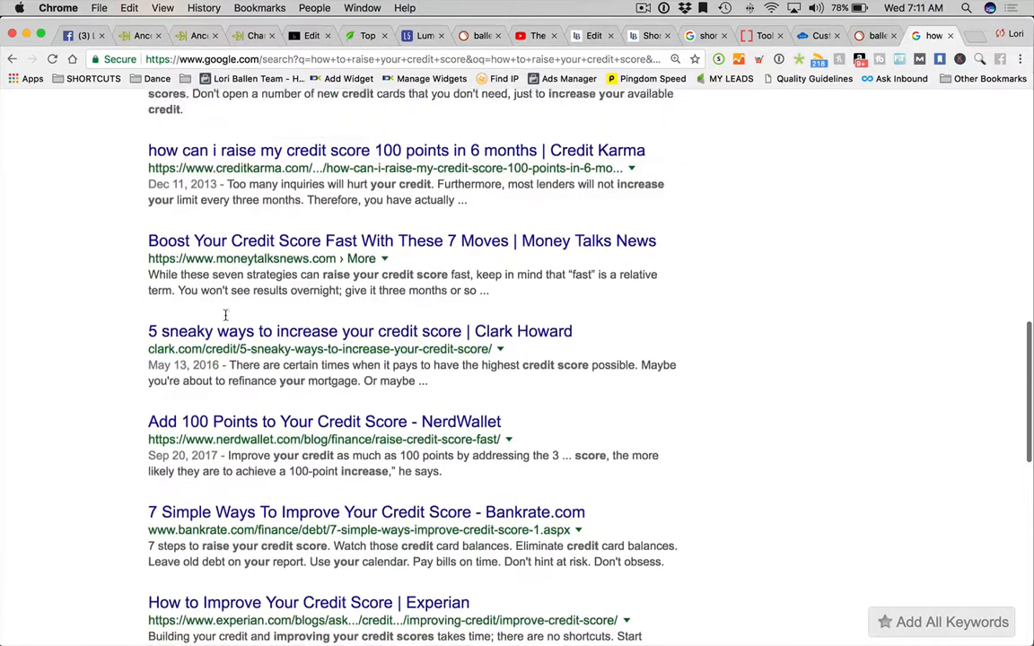
scroll(227, 321, "up", 1)
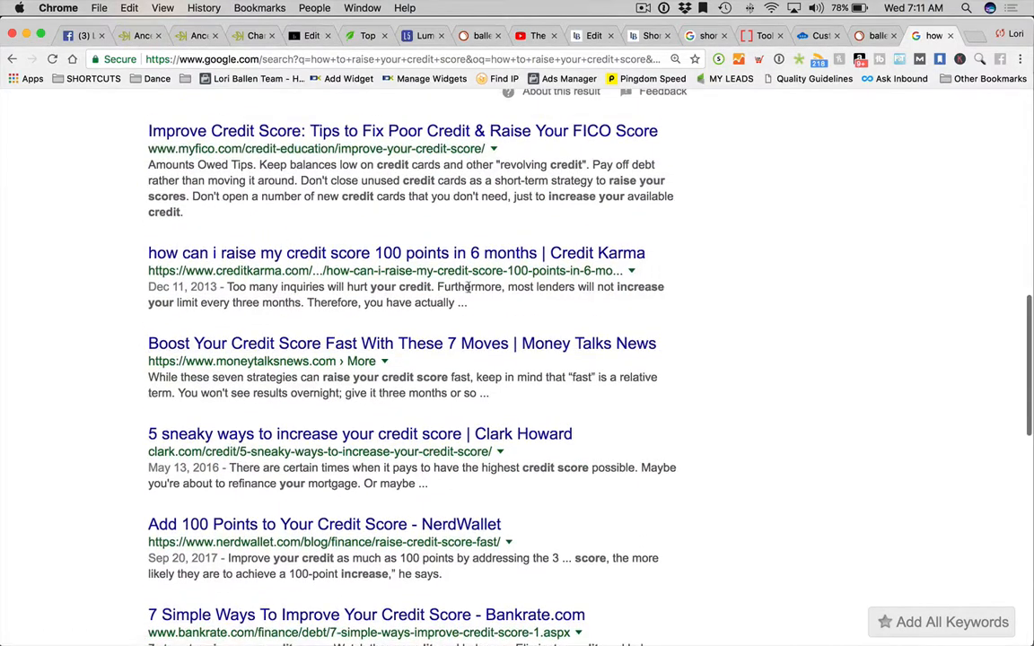
scroll(282, 269, "up", 1)
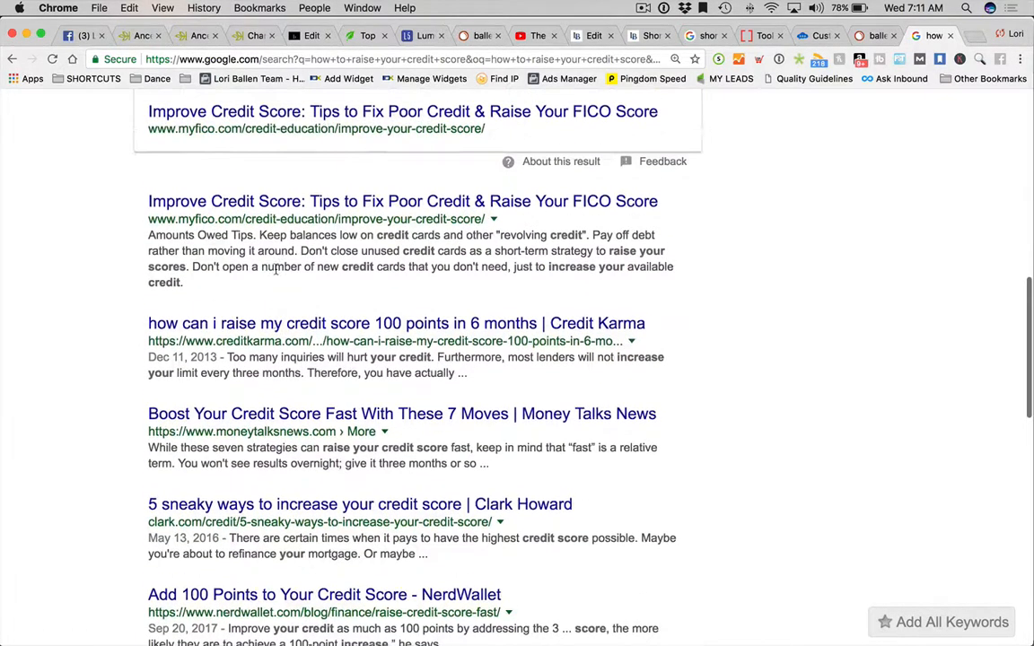
scroll(276, 274, "down", 3)
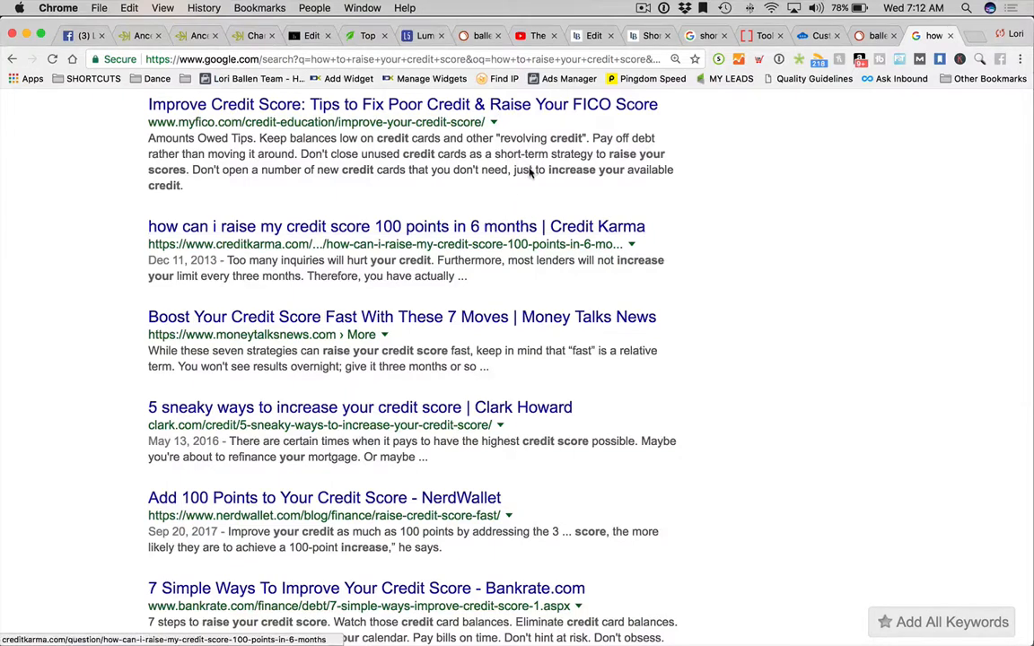
Switch to SEMrush and open its SEO Content Template tool.
left_click(875, 36)
scroll(96, 234, "up", 5)
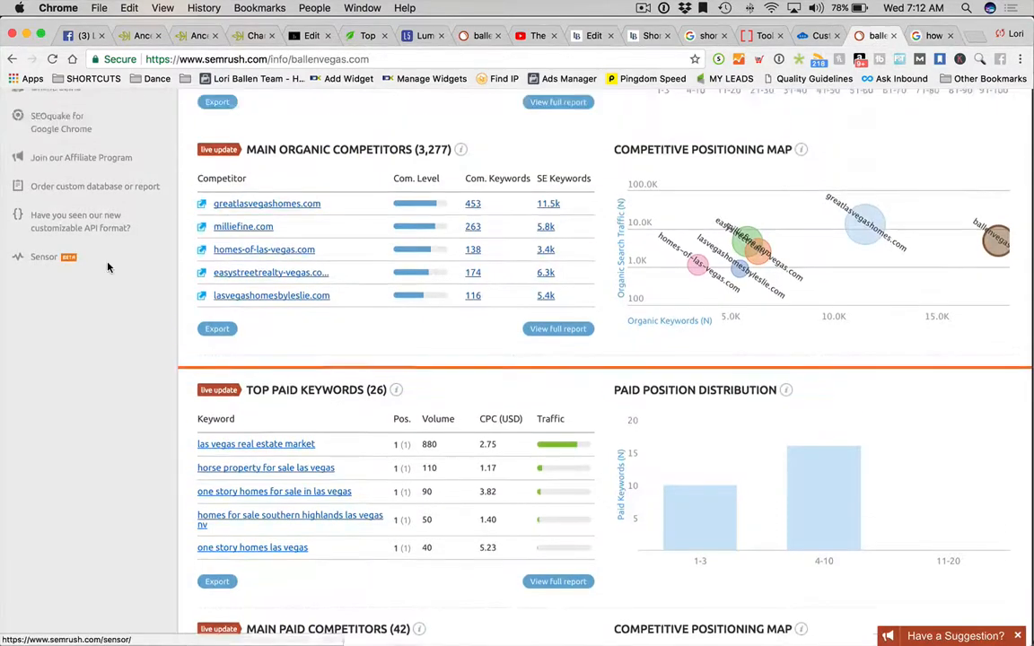
scroll(108, 268, "up", 4)
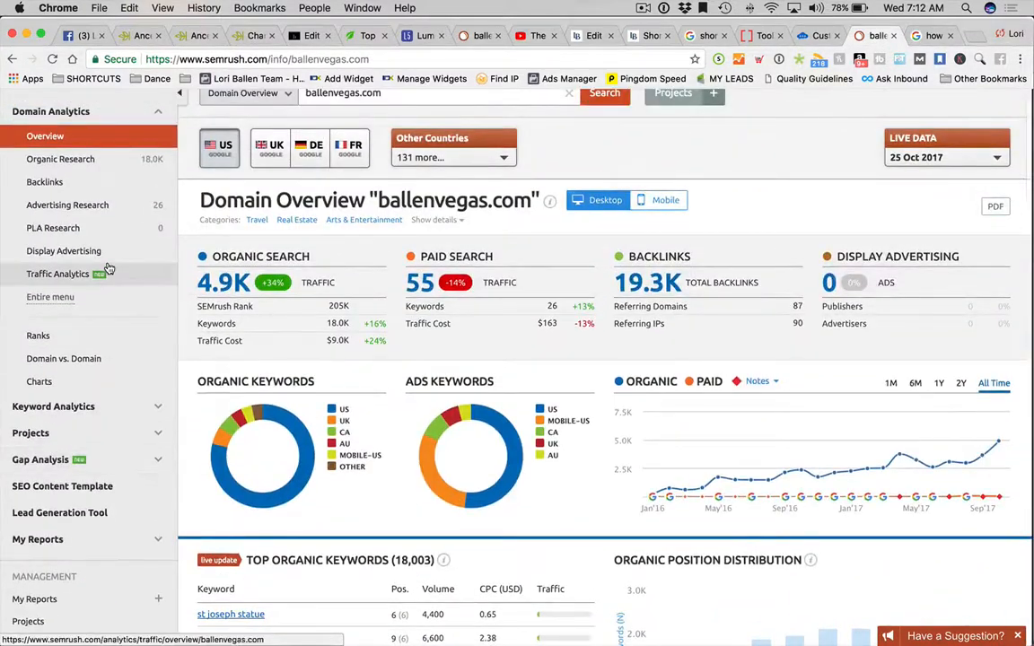
scroll(109, 268, "down", 2)
scroll(104, 260, "down", 1)
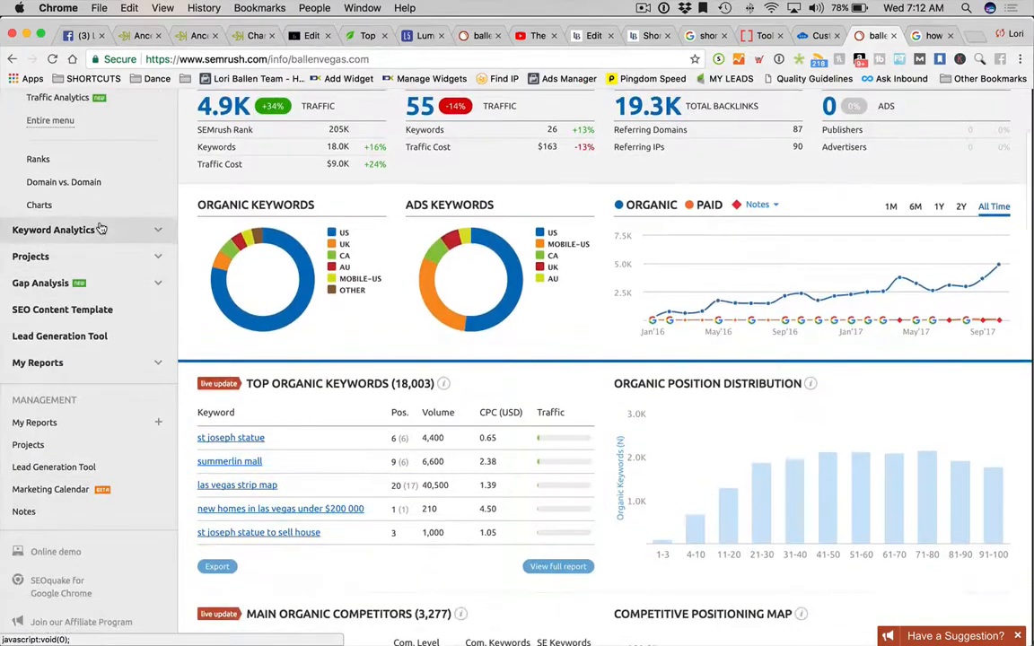
scroll(77, 209, "up", 4)
scroll(77, 209, "down", 6)
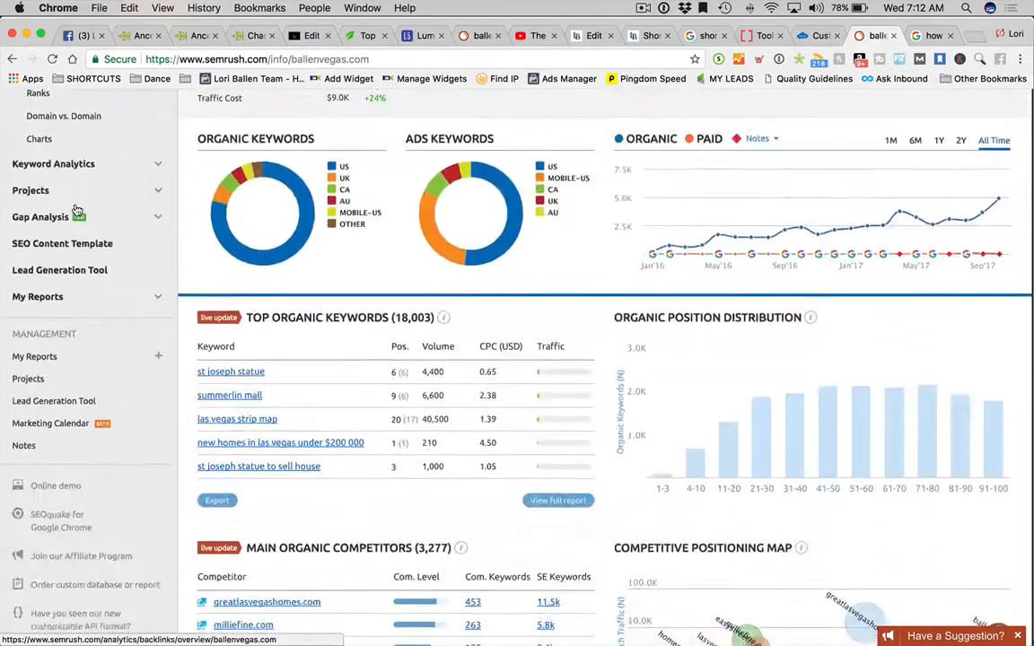
left_click(81, 200)
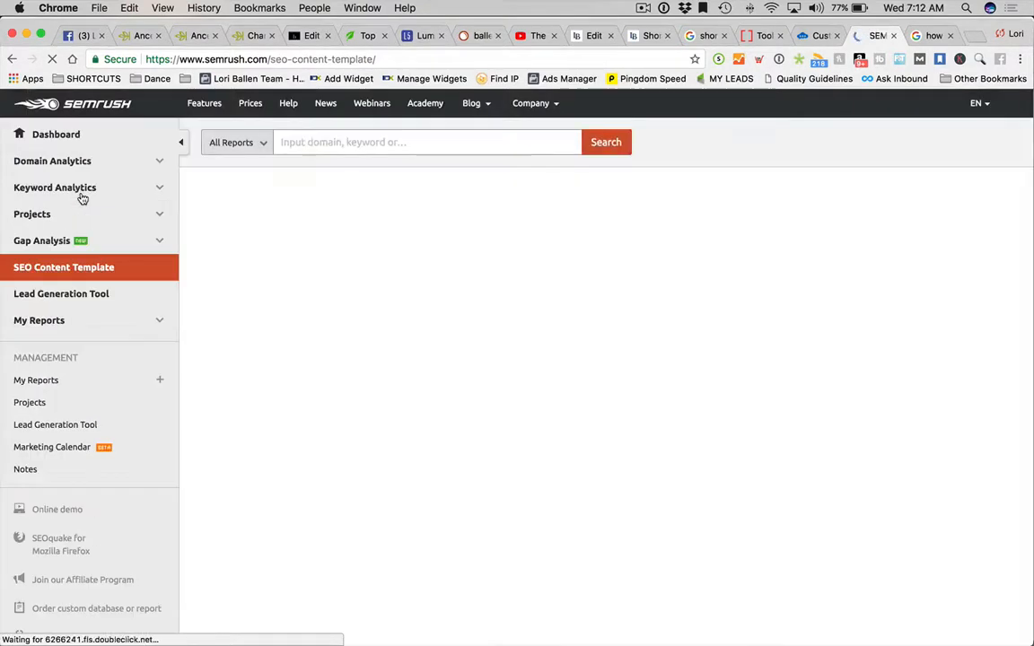
scroll(653, 327, "down", 3)
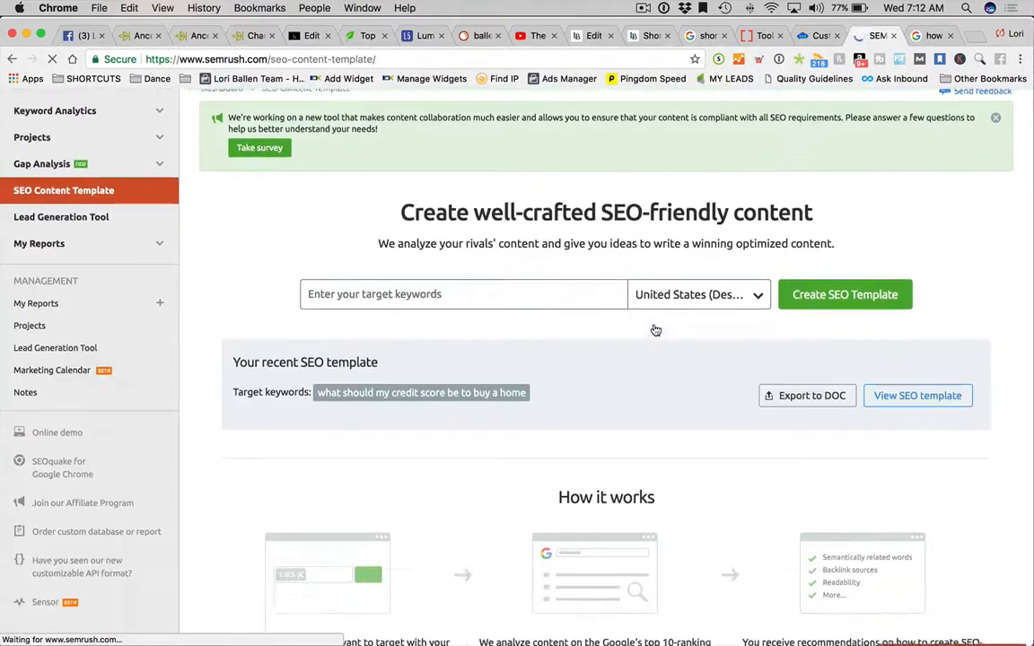
Create an SEO template for the target keyword "how to raise your credit score" with United States desktop targeting.
scroll(654, 329, "down", 1)
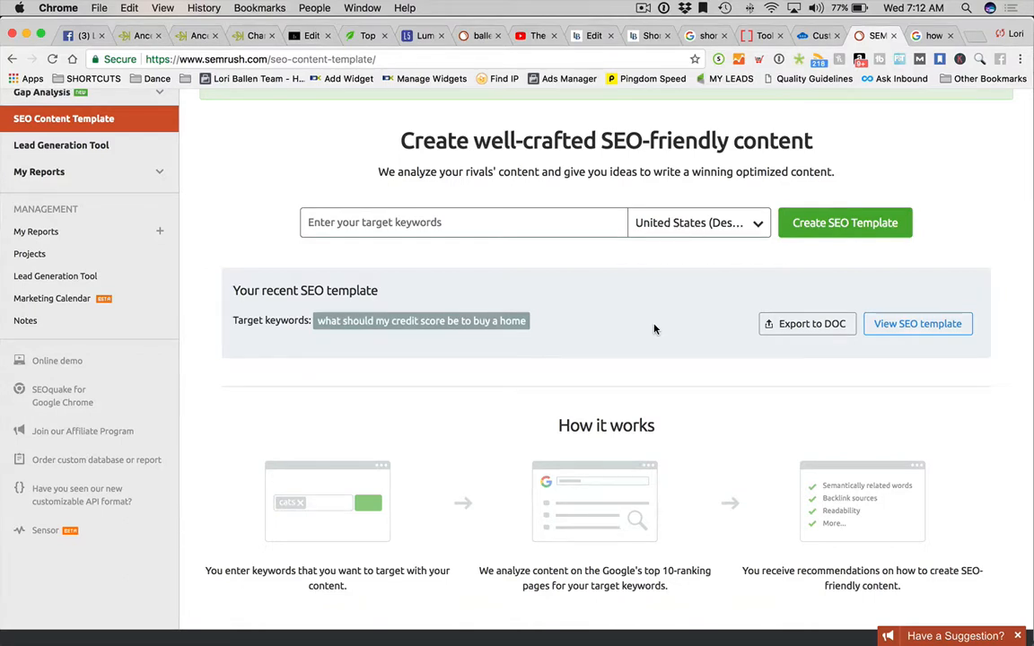
left_click(381, 224)
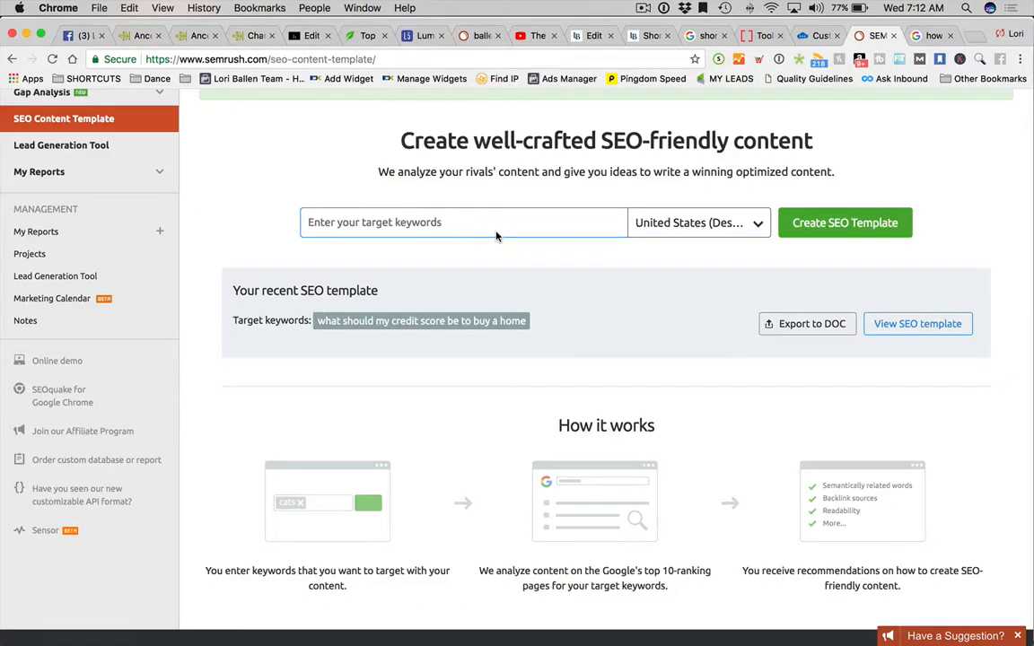
type("how to raise")
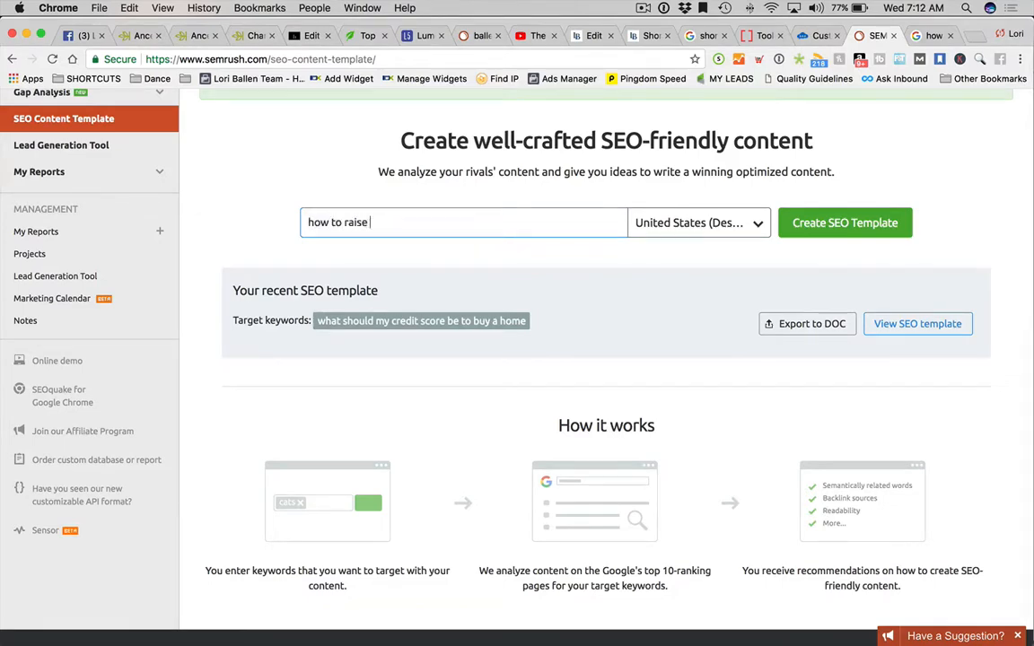
left_click(899, 37)
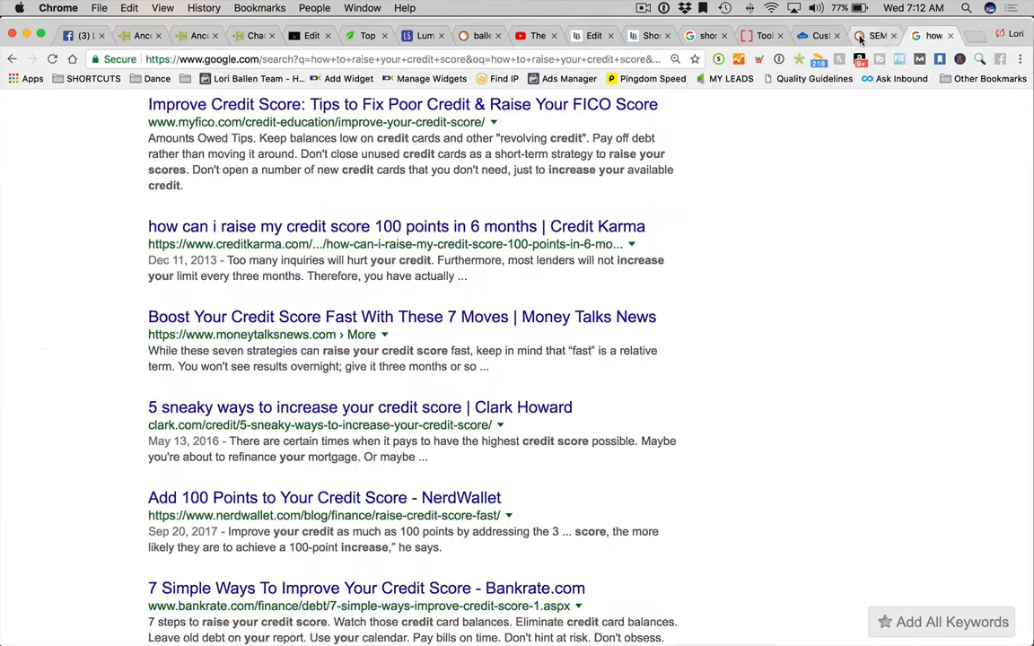
scroll(752, 240, "up", 10)
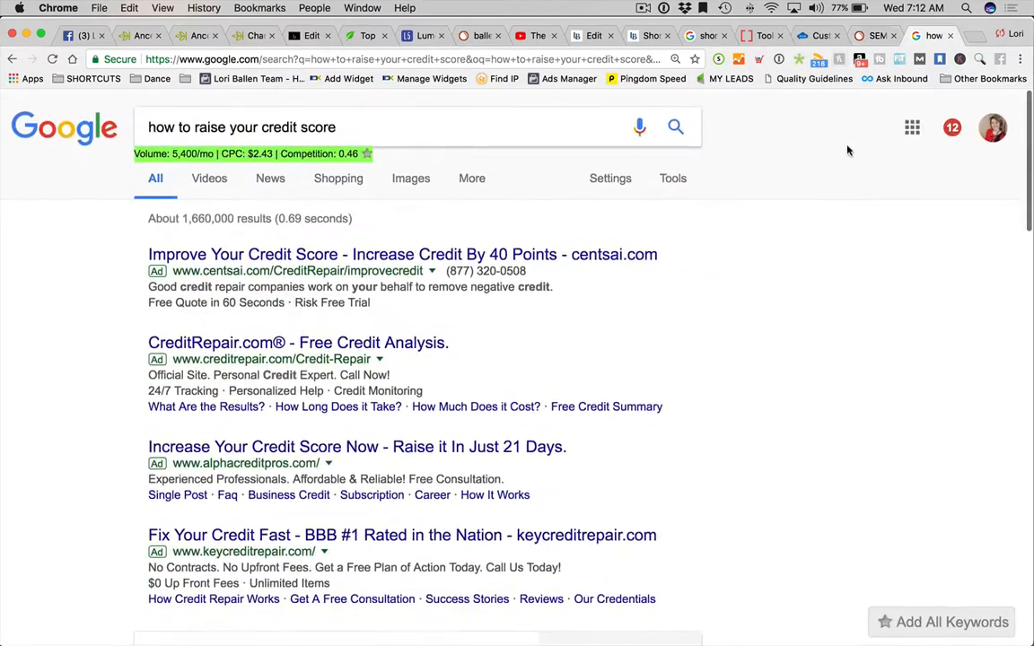
left_click(872, 37)
left_click(385, 227)
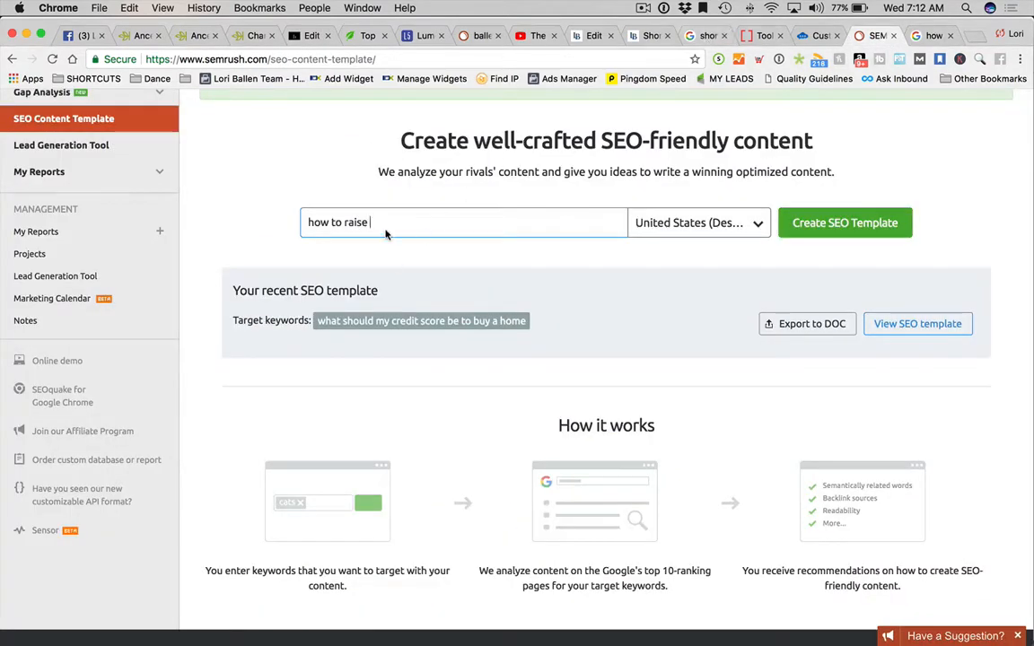
type("your credit score")
left_click(692, 224)
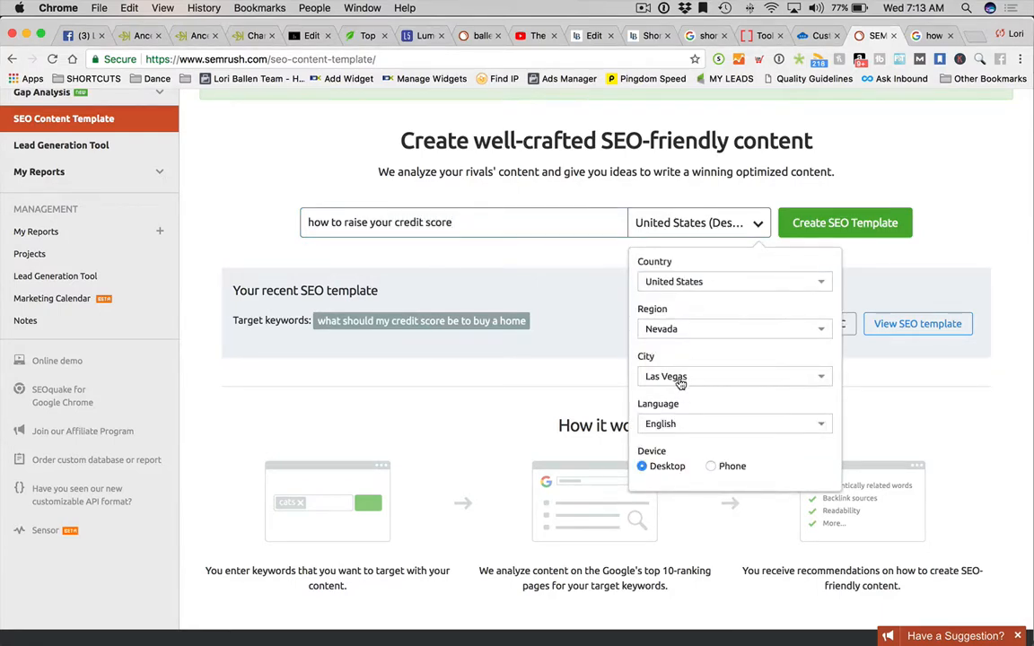
left_click(850, 228)
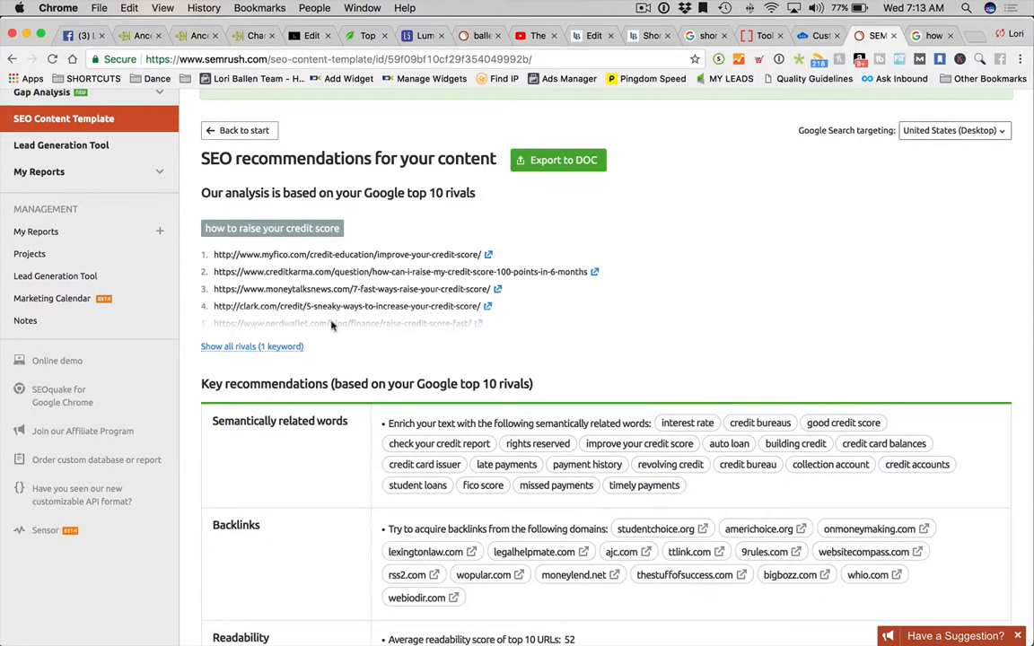
Expand the list of top 10 Google rivals and open the first-ranked myFICO page.
left_click(286, 348)
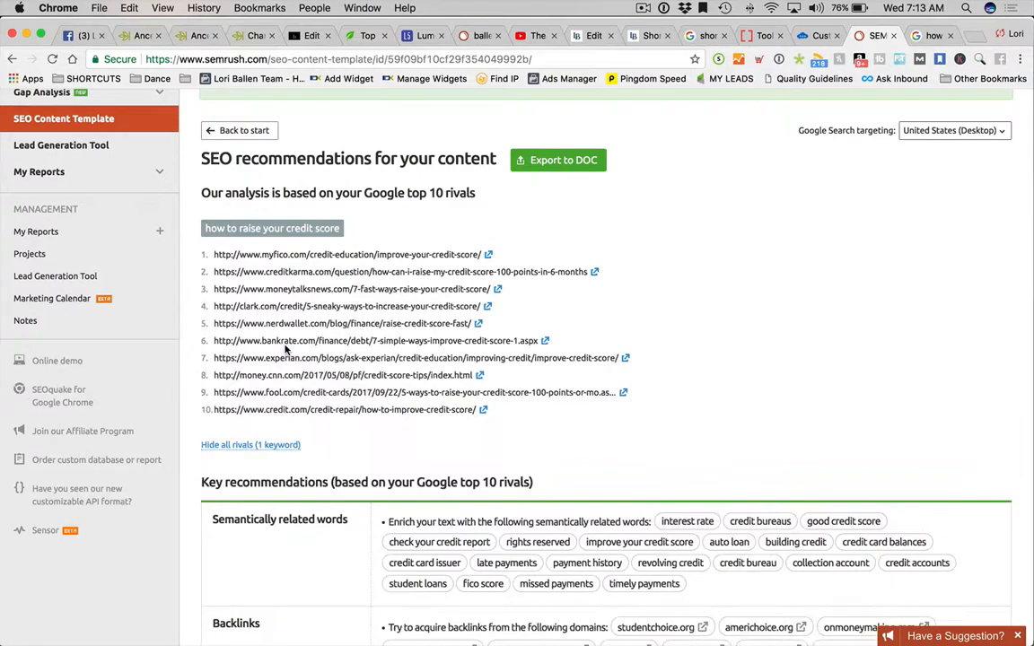
scroll(265, 310, "down", 1)
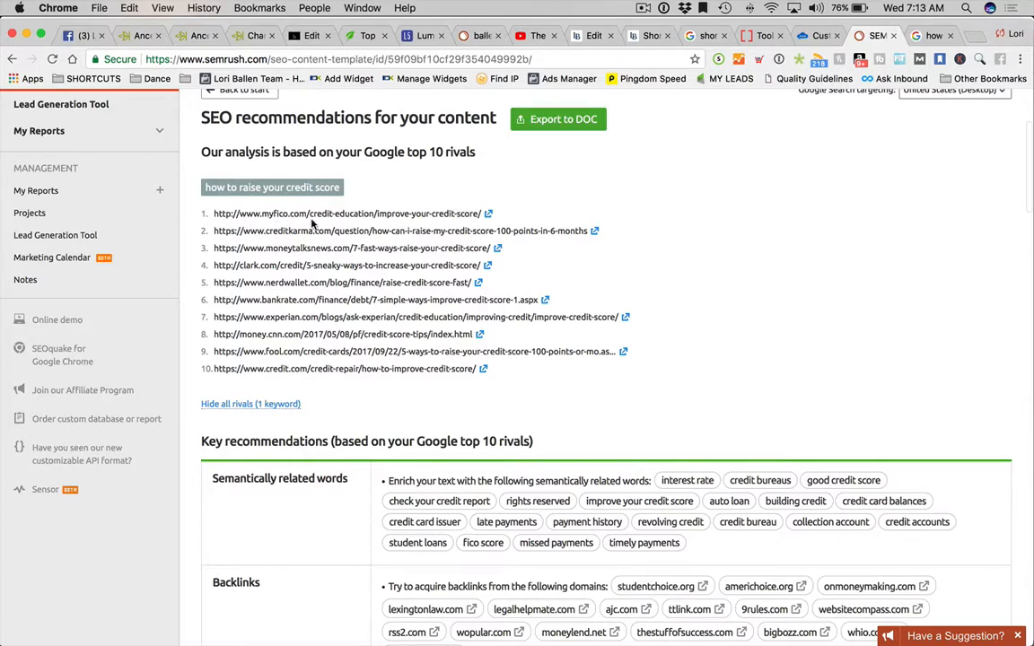
left_click(490, 213)
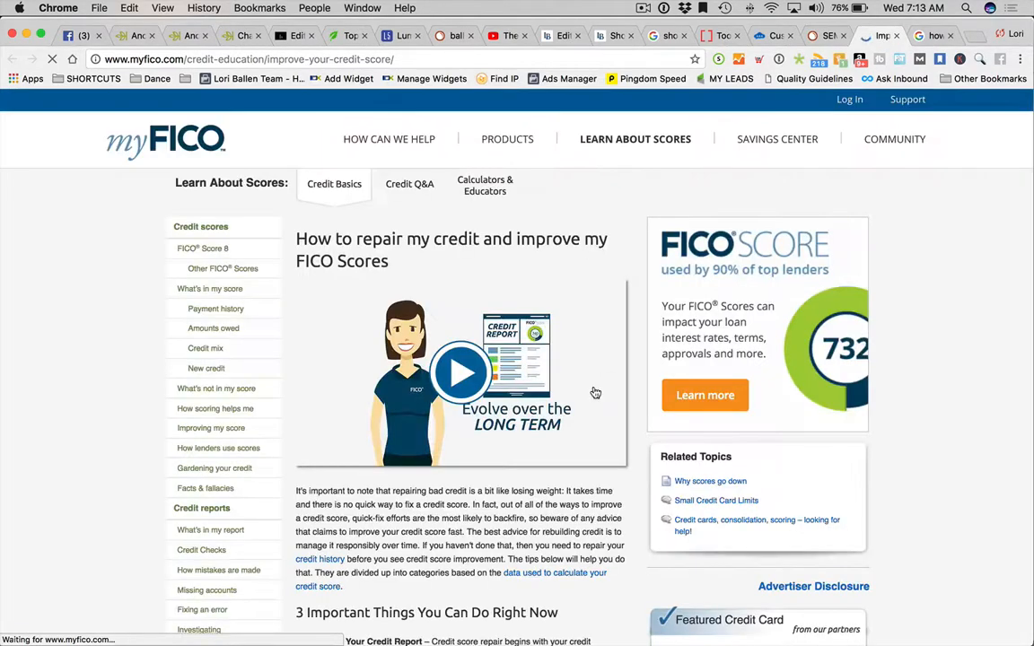
Skim the myFICO article's structure, from its video and introduction through the tip sections to the closing summary.
scroll(595, 392, "down", 10)
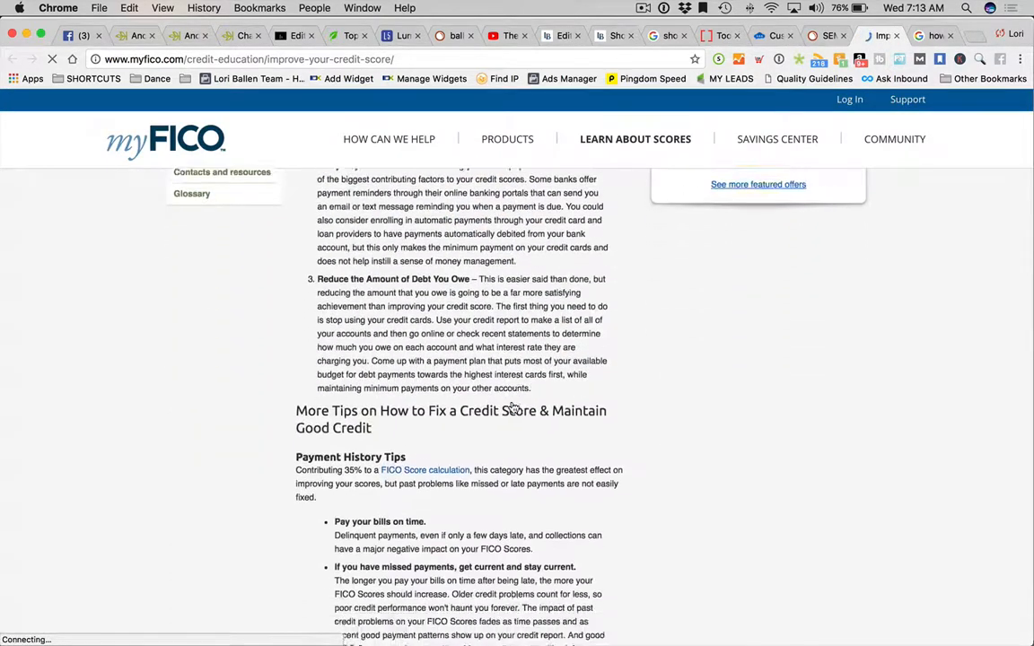
scroll(513, 408, "down", 15)
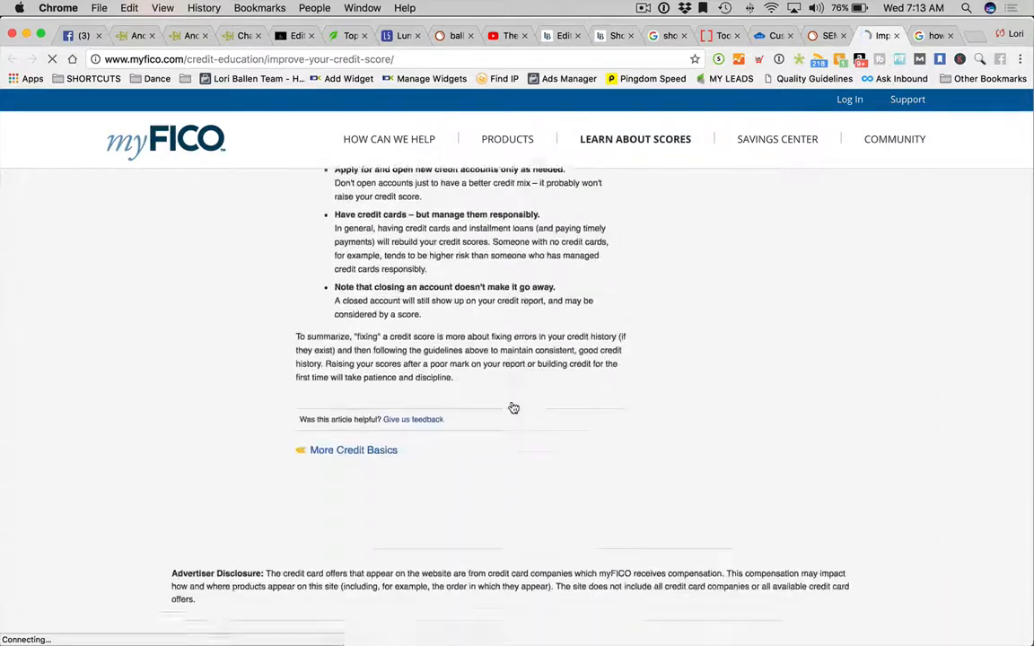
scroll(513, 408, "up", 20)
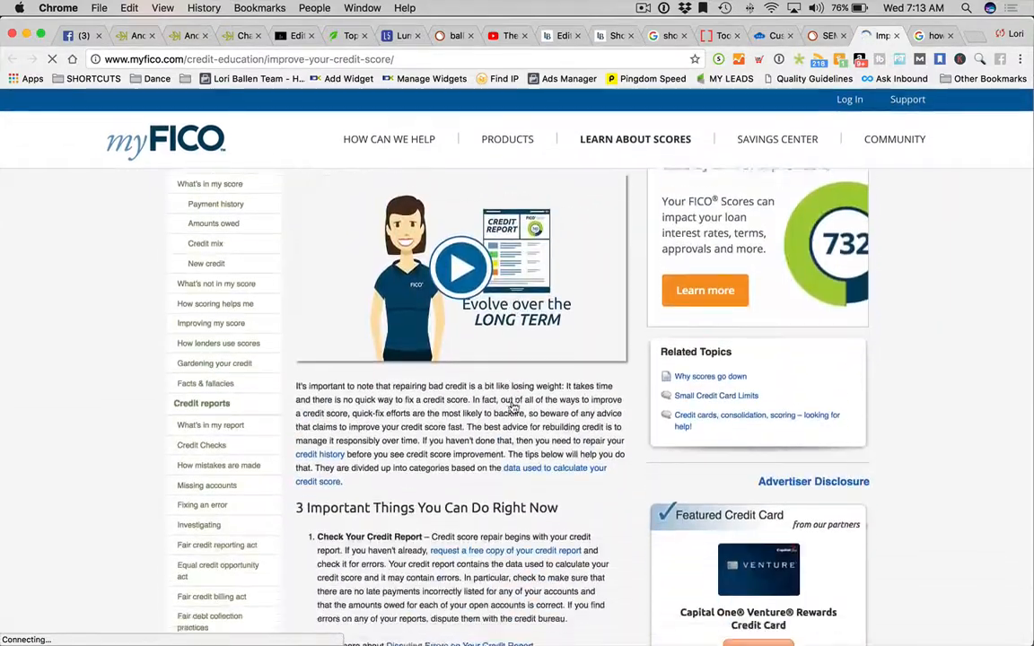
scroll(461, 251, "down", 3)
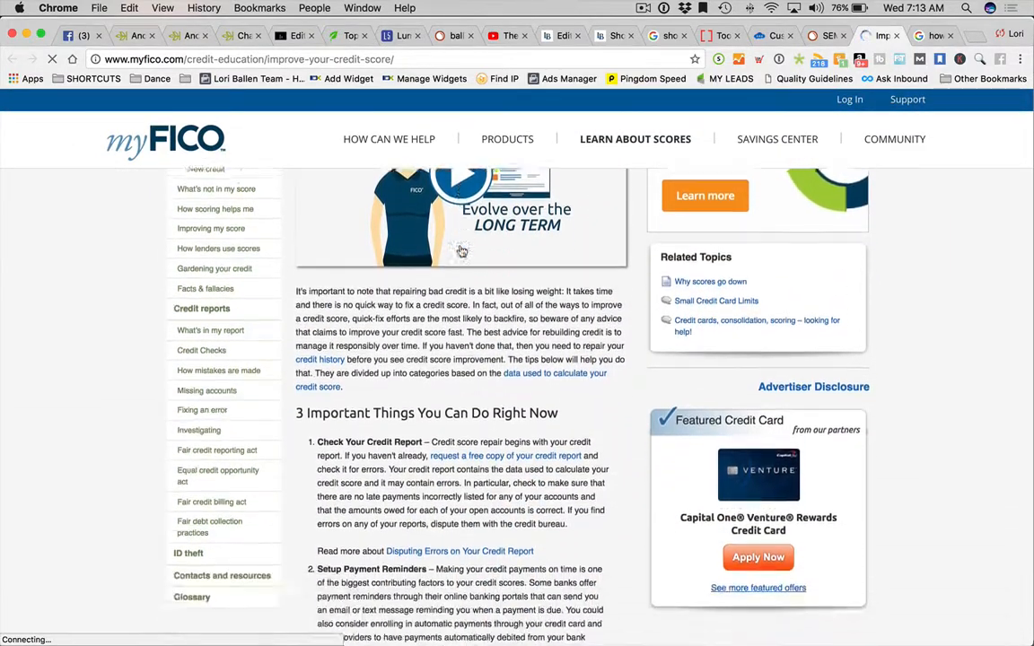
scroll(461, 252, "down", 5)
scroll(365, 508, "down", 13)
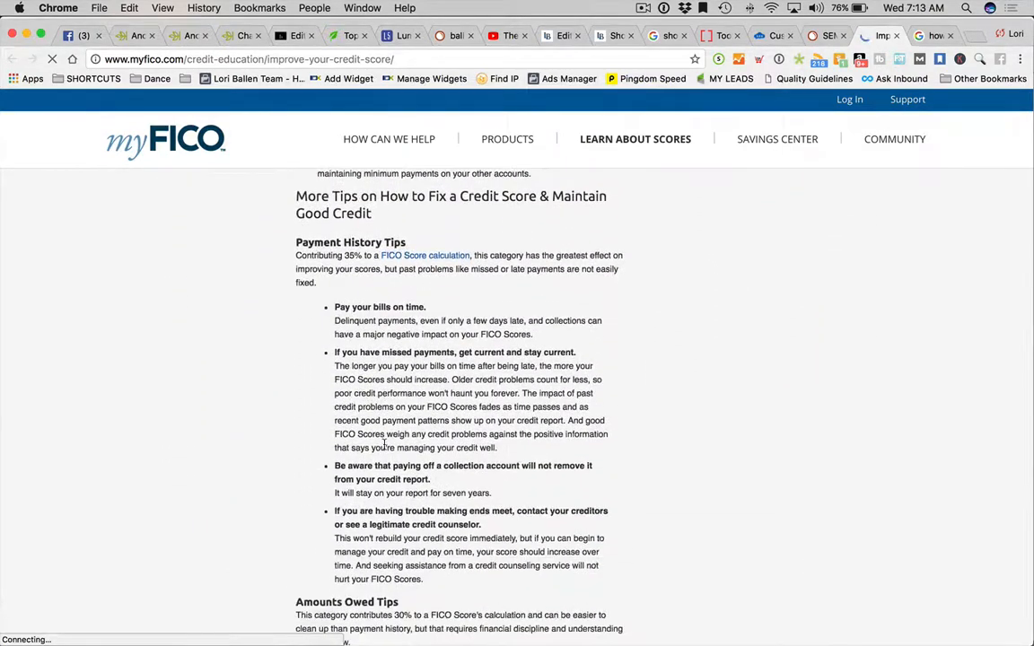
scroll(384, 443, "down", 18)
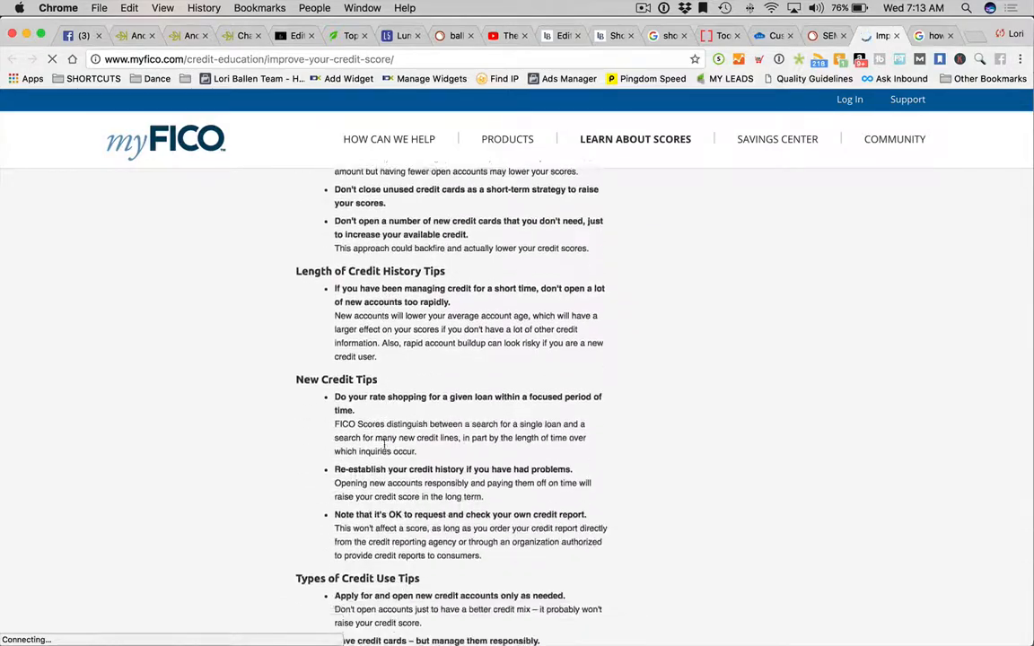
scroll(384, 443, "up", 20)
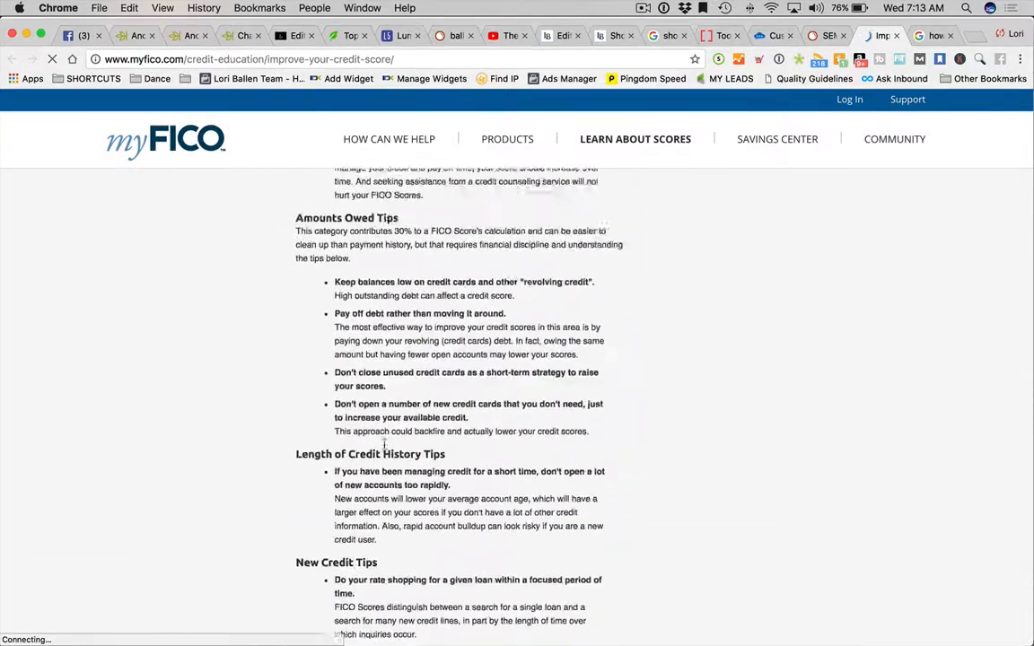
scroll(384, 446, "up", 1)
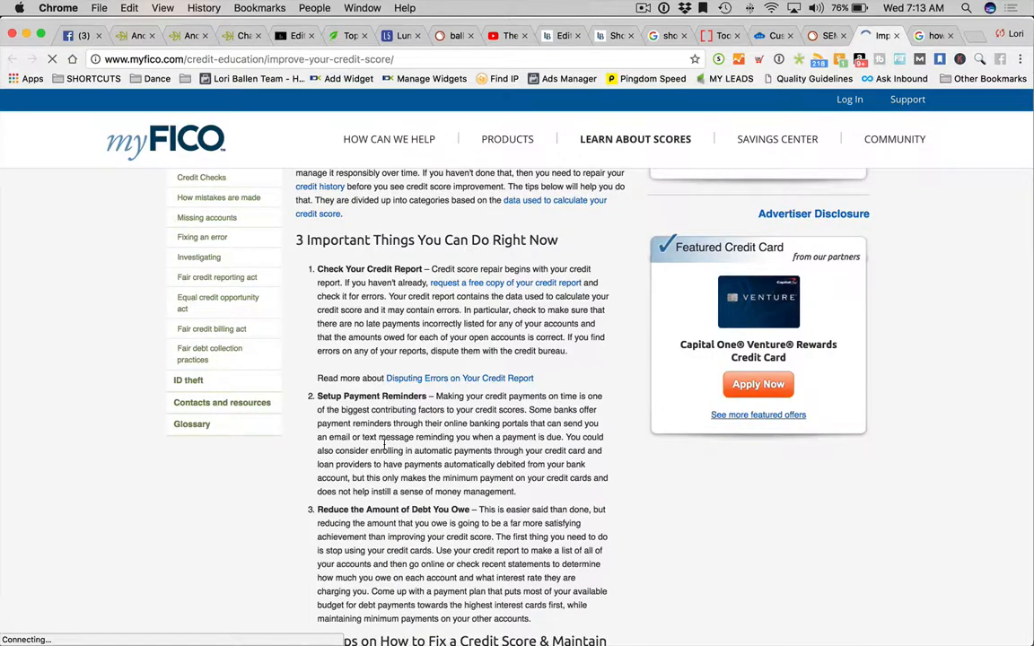
Examine the article's tip categories in more detail, and return to the "3 Important Things You Can Do Right Now" section.
scroll(384, 446, "down", 8)
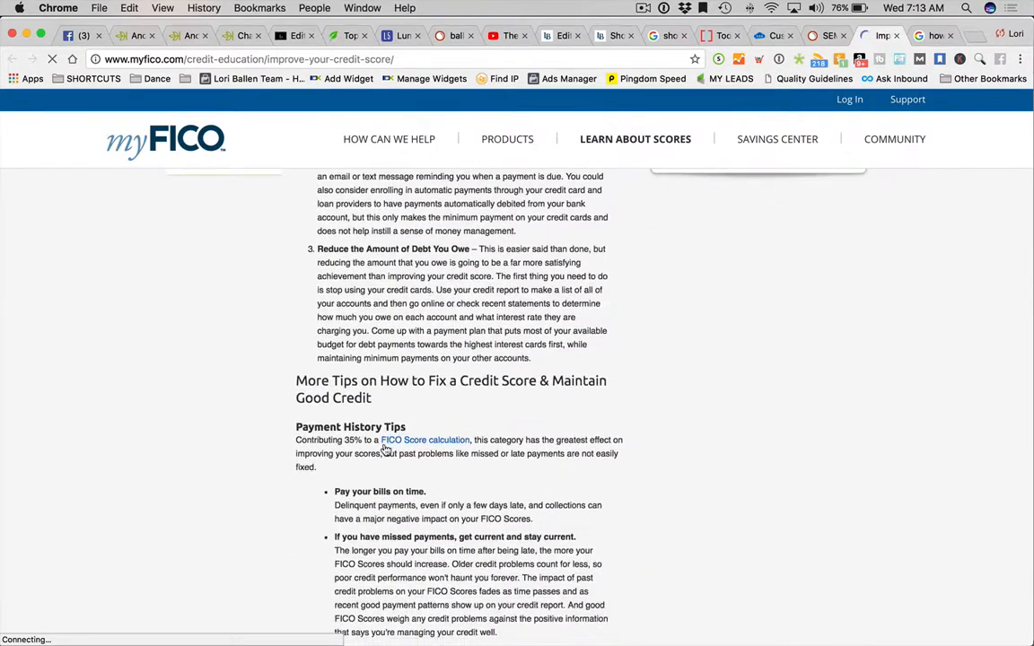
scroll(384, 446, "down", 8)
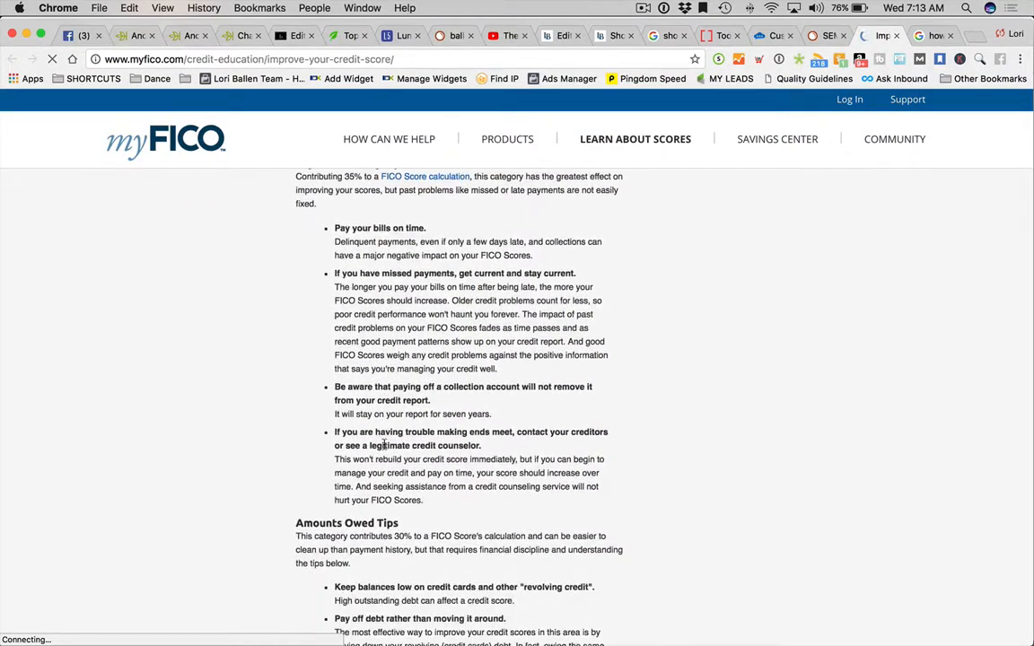
scroll(384, 446, "down", 8)
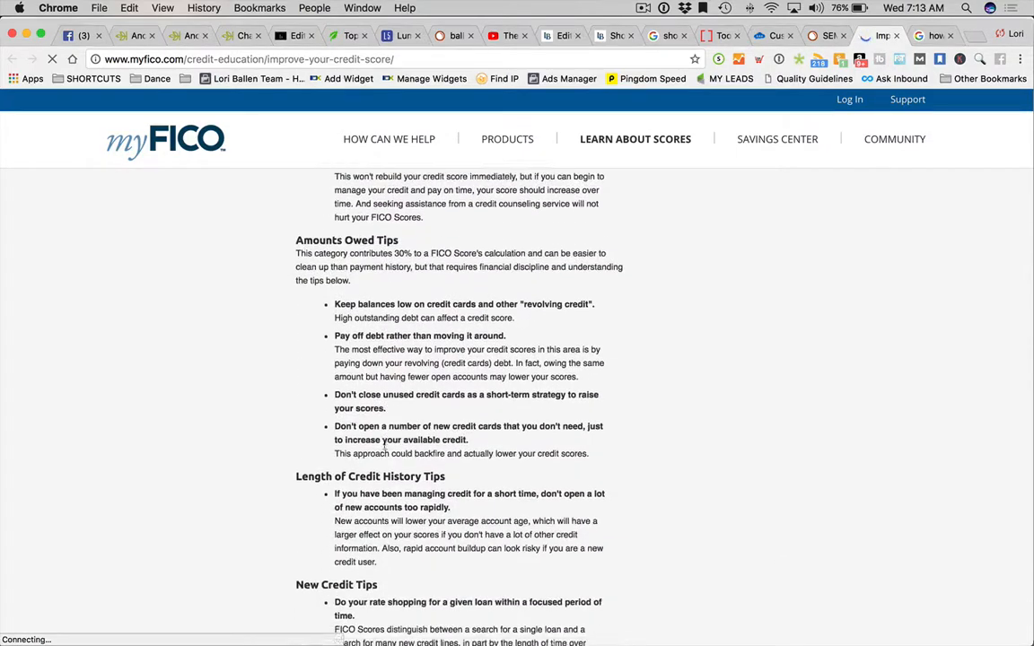
scroll(384, 445, "down", 8)
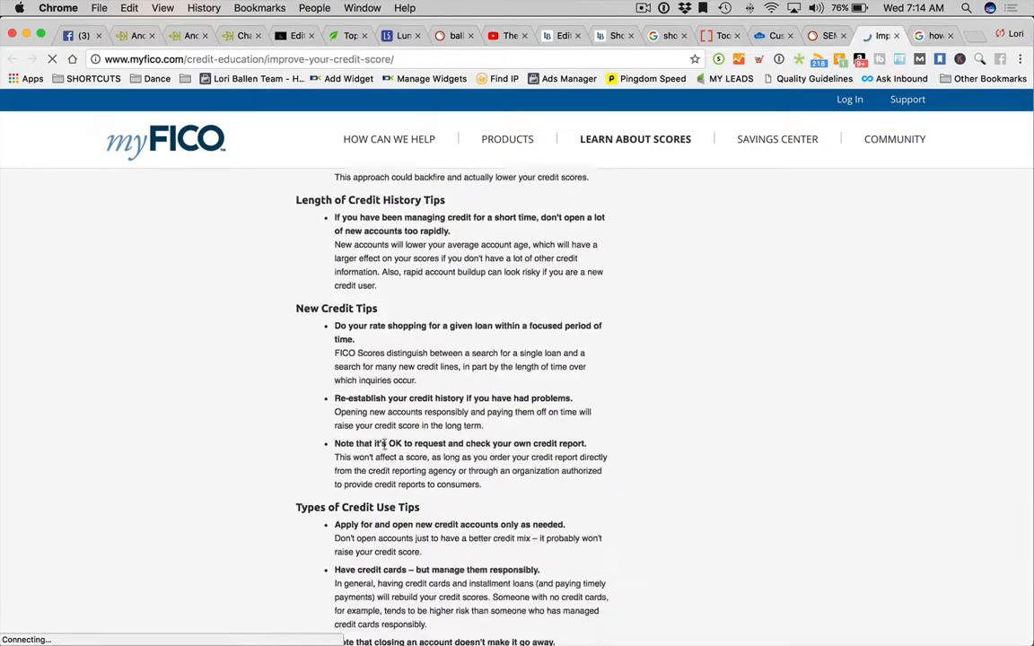
scroll(384, 443, "down", 5)
scroll(384, 446, "up", 17)
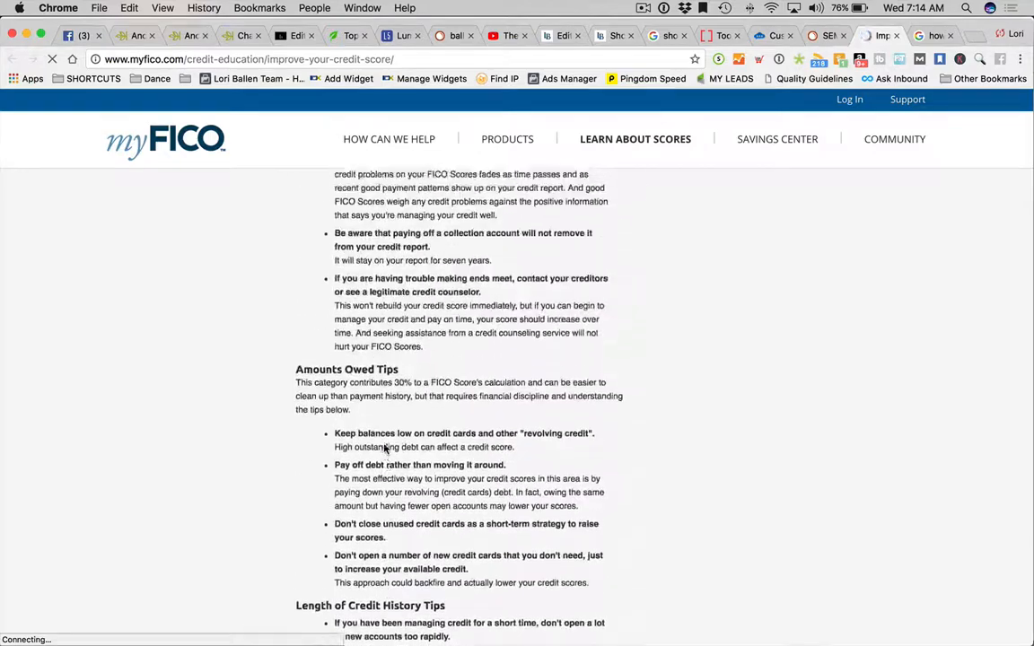
scroll(383, 448, "up", 20)
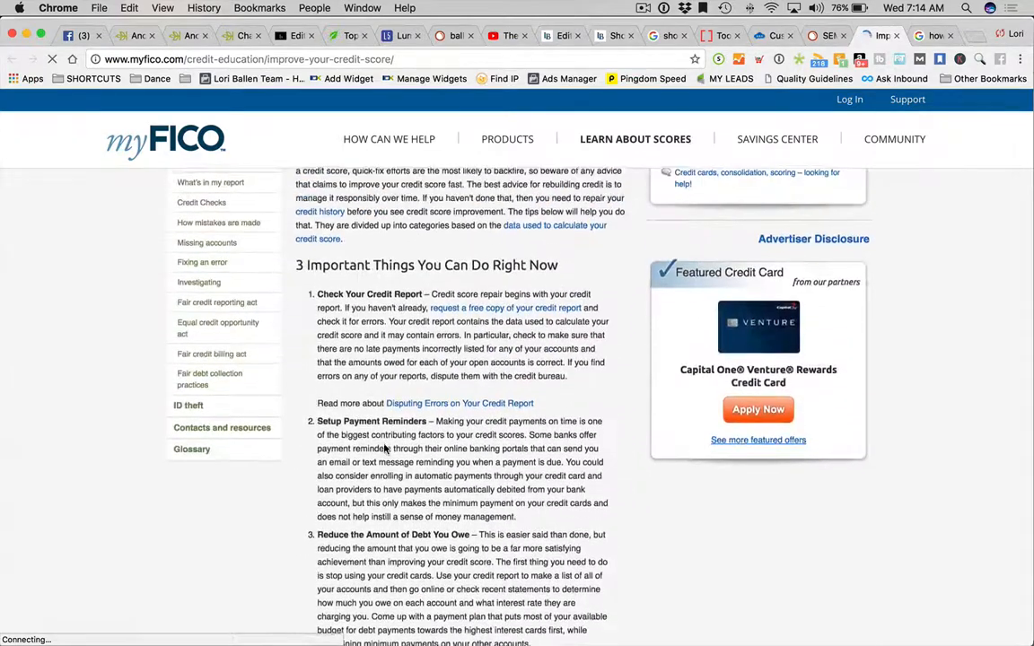
scroll(384, 448, "up", 2)
scroll(384, 448, "down", 3)
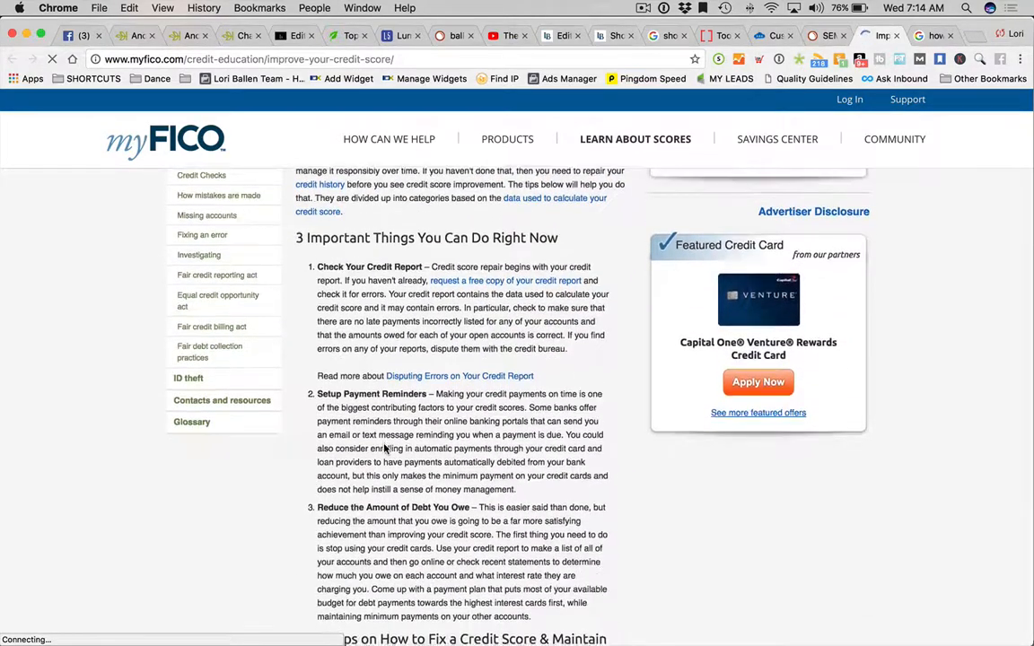
scroll(384, 448, "down", 3)
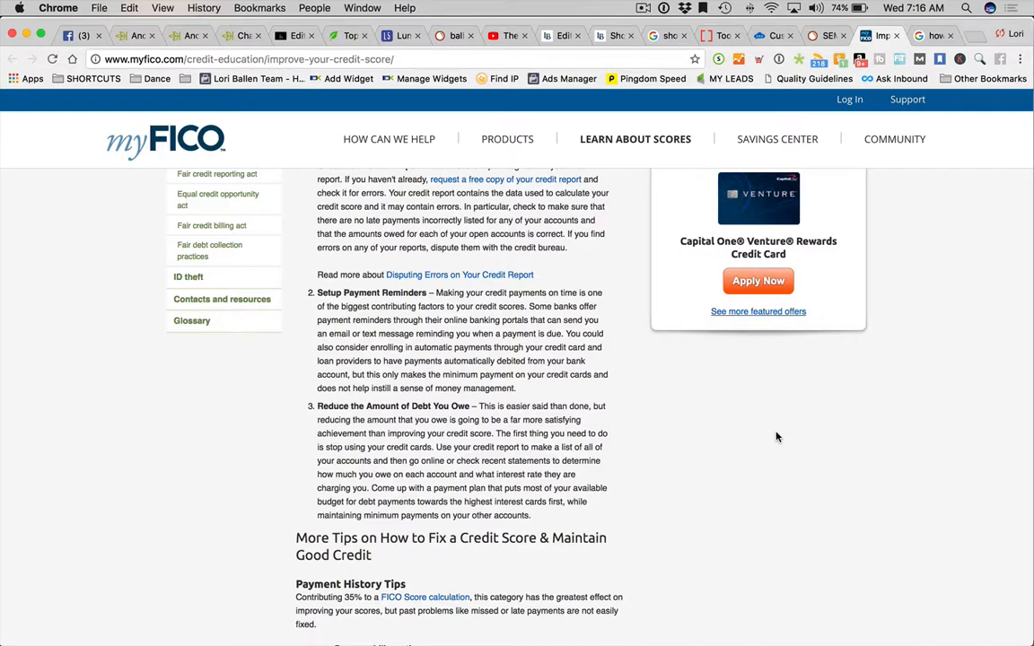
Return to the Google results and highlight the whole search query "how to raise your credit score".
left_click(929, 36)
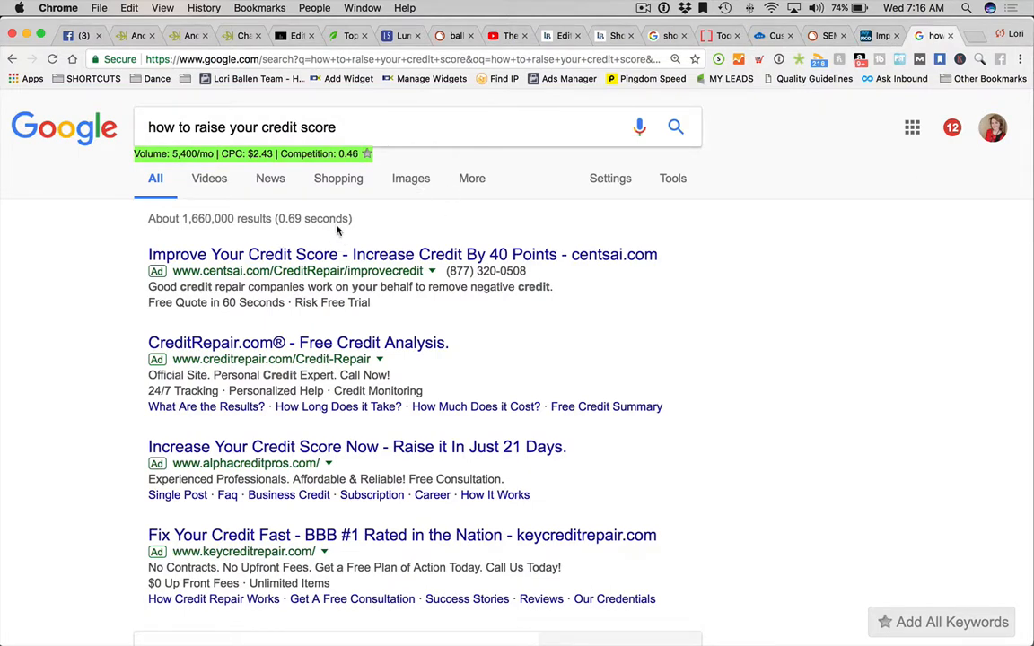
left_click(346, 128)
left_click_drag(347, 129, 131, 127)
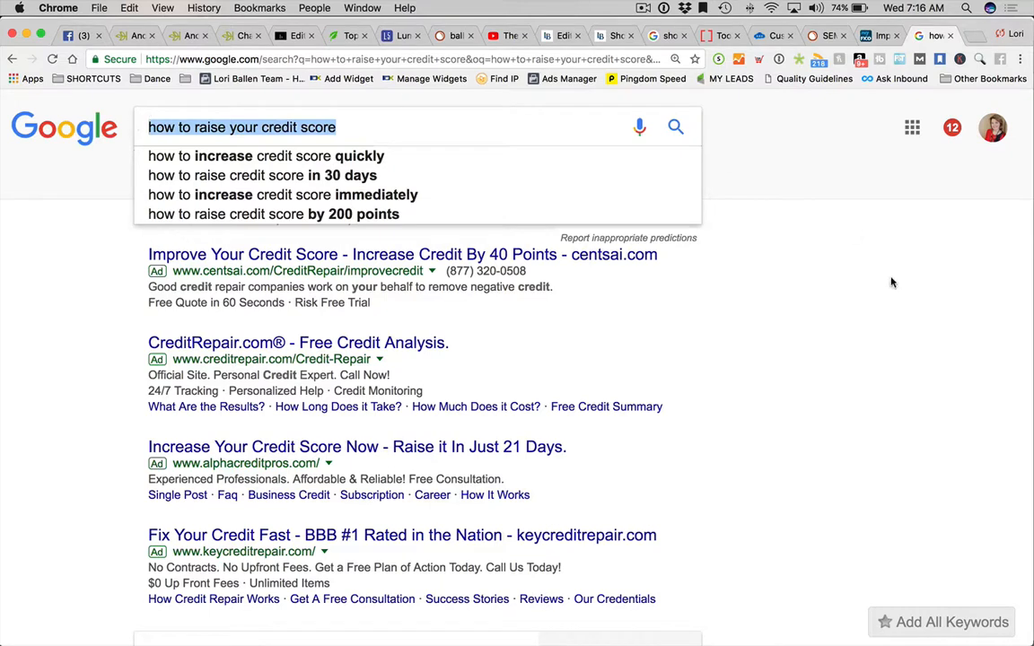
Search Google for the suggestion "how to increase credit score quickly" and cut the query back to "how to increase credit score" for more suggestions.
left_click(407, 123)
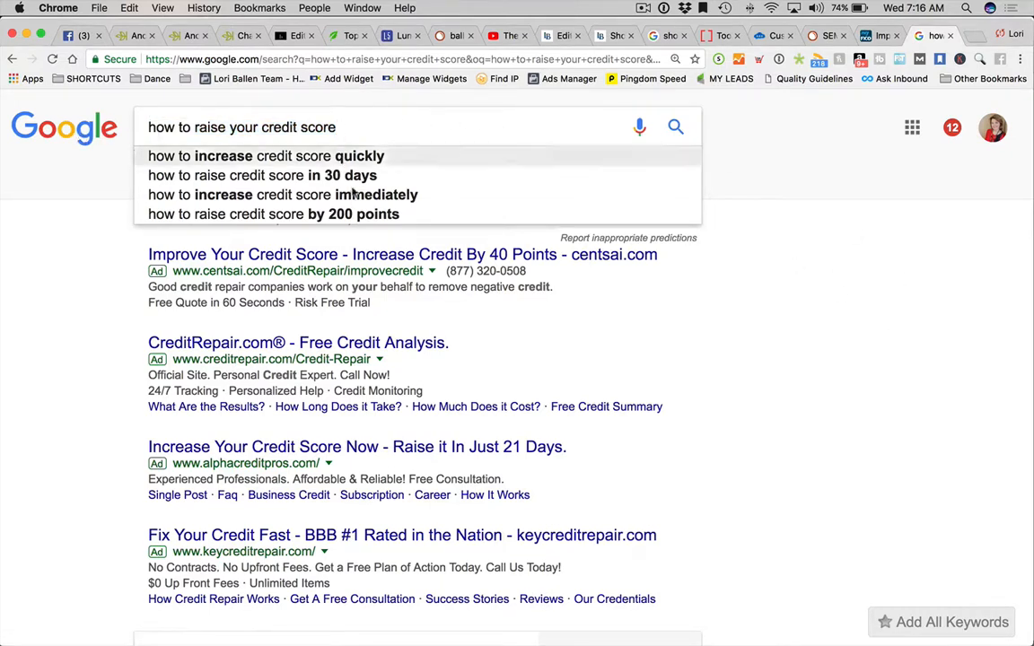
left_click(381, 155)
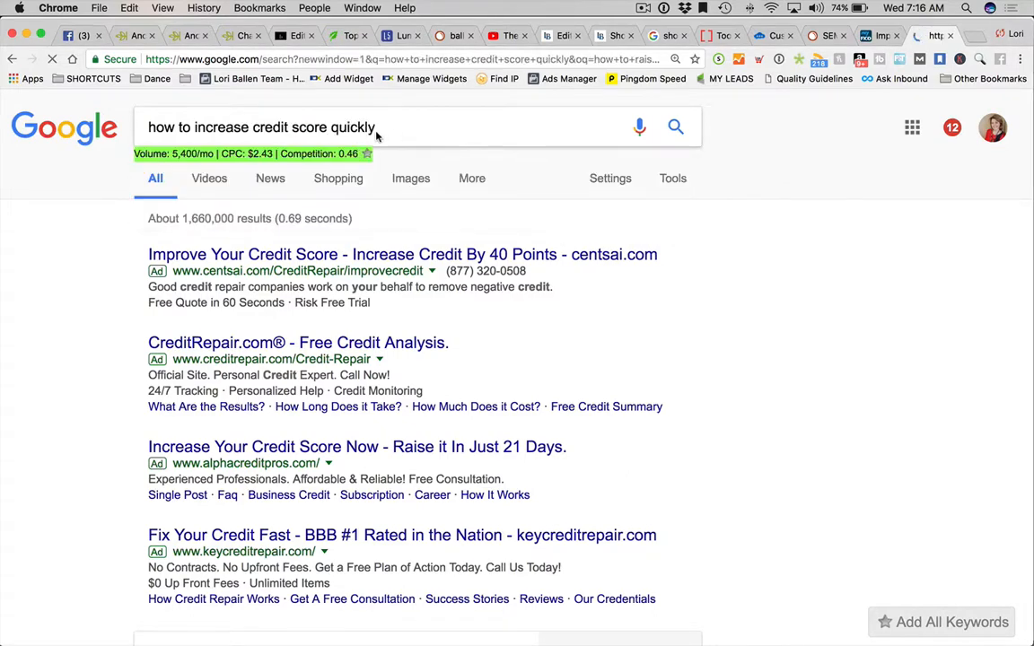
key("BackSpace")
key("BackSpace")
key("BackSpace")
key("BackSpace")
key("BackSpace")
key("BackSpace")
key("BackSpace")
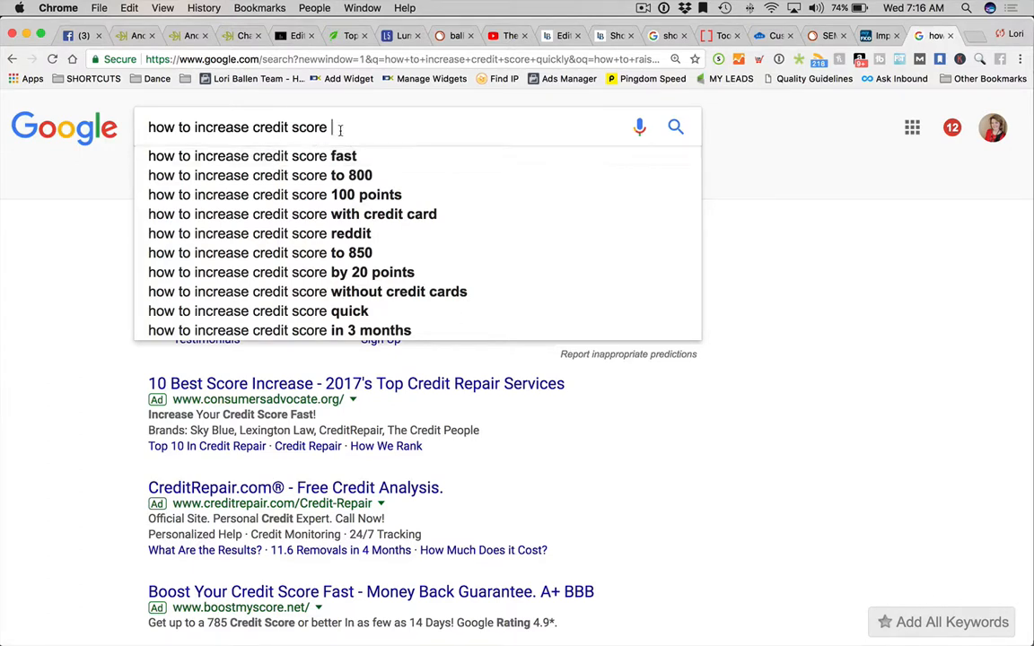
Reword the query to "how to raise your cre" and run the suggested search "how to raise your credit score without a credit card".
double_click(309, 124)
left_click_drag(267, 120, 195, 123)
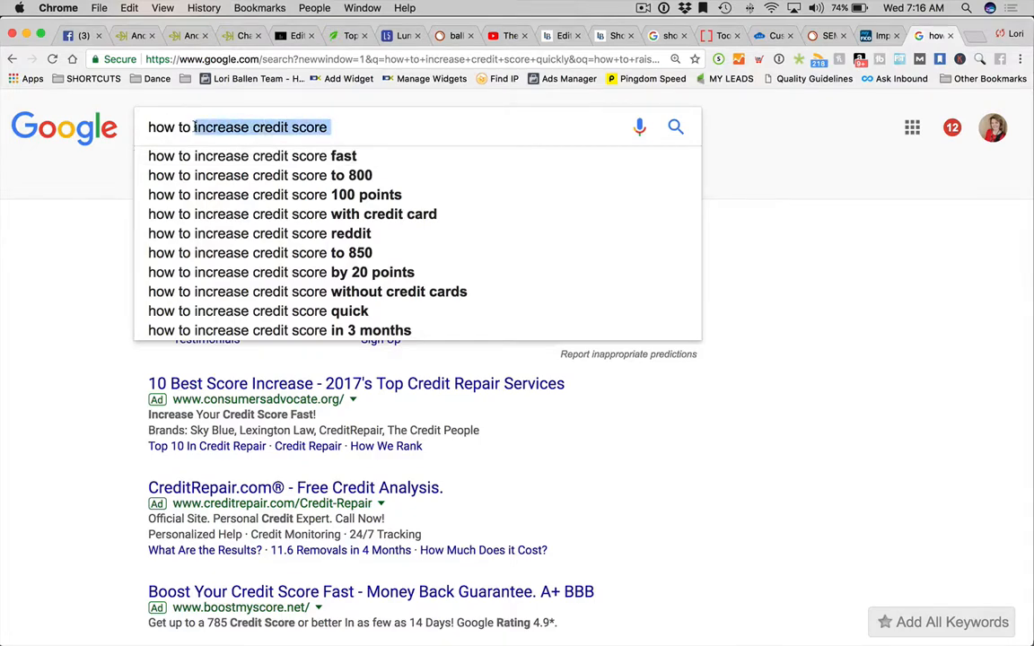
type("raise your d")
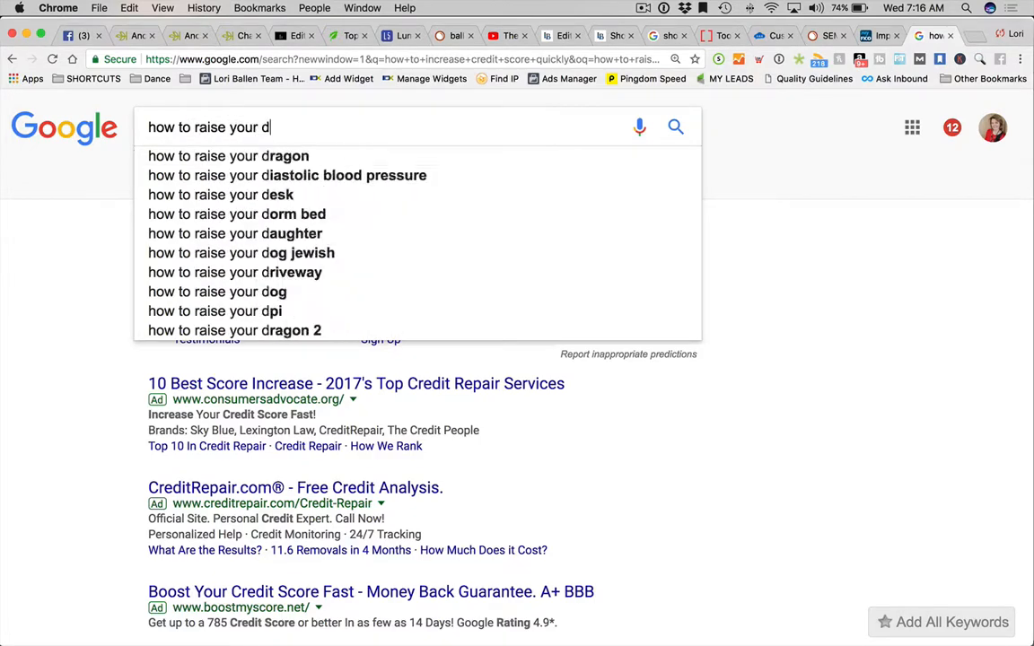
key("BackSpace")
type("cre")
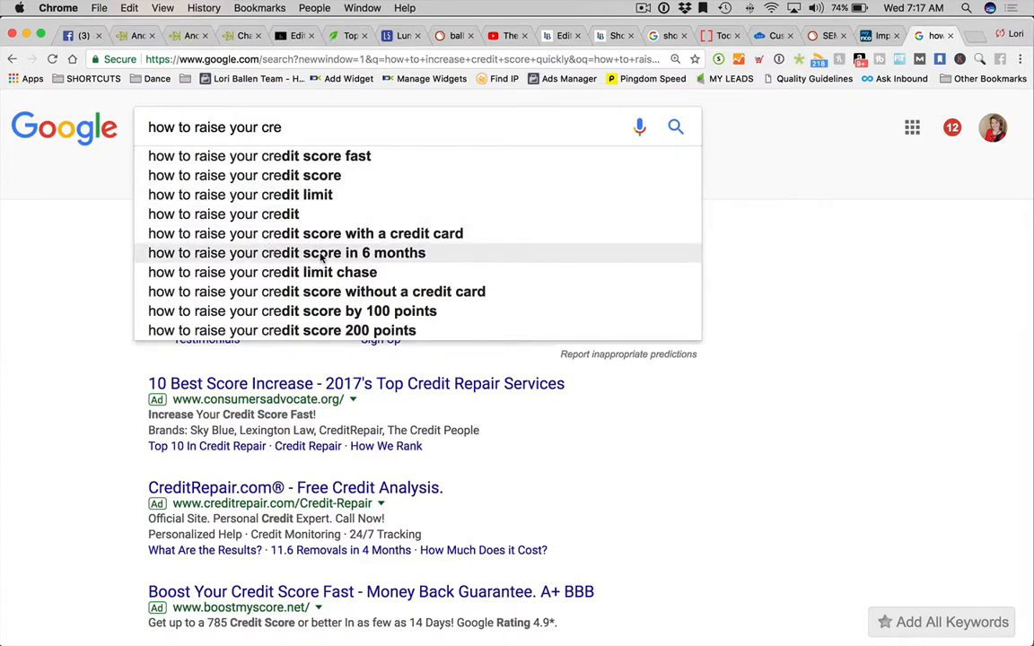
left_click(354, 290)
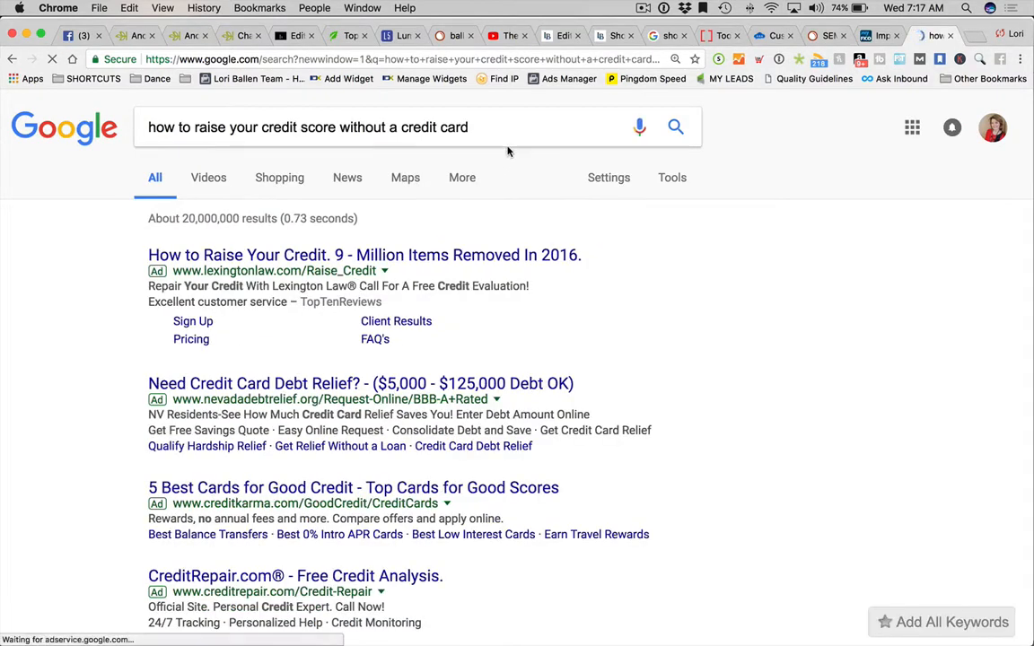
Shorten the query to "how to raise your credit" and run the suggested search "how to raise your credit score 50 points".
left_click(473, 127)
left_click(296, 127, "shift")
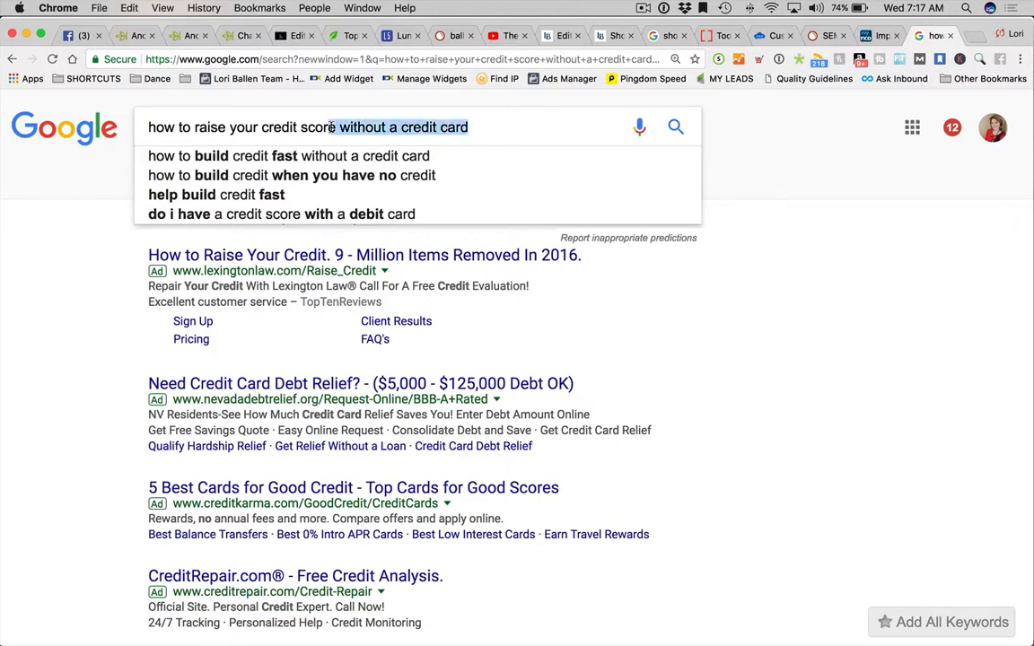
key("BackSpace")
key("BackSpace")
key("BackSpace")
key("BackSpace")
key("BackSpace")
key("BackSpace")
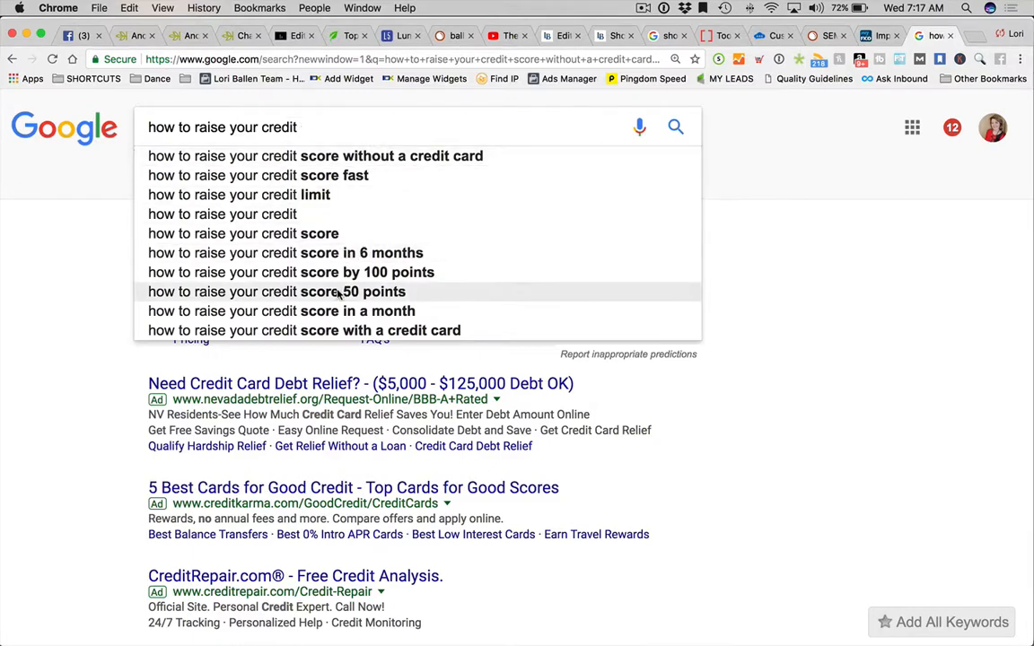
left_click(305, 292)
left_click(417, 128)
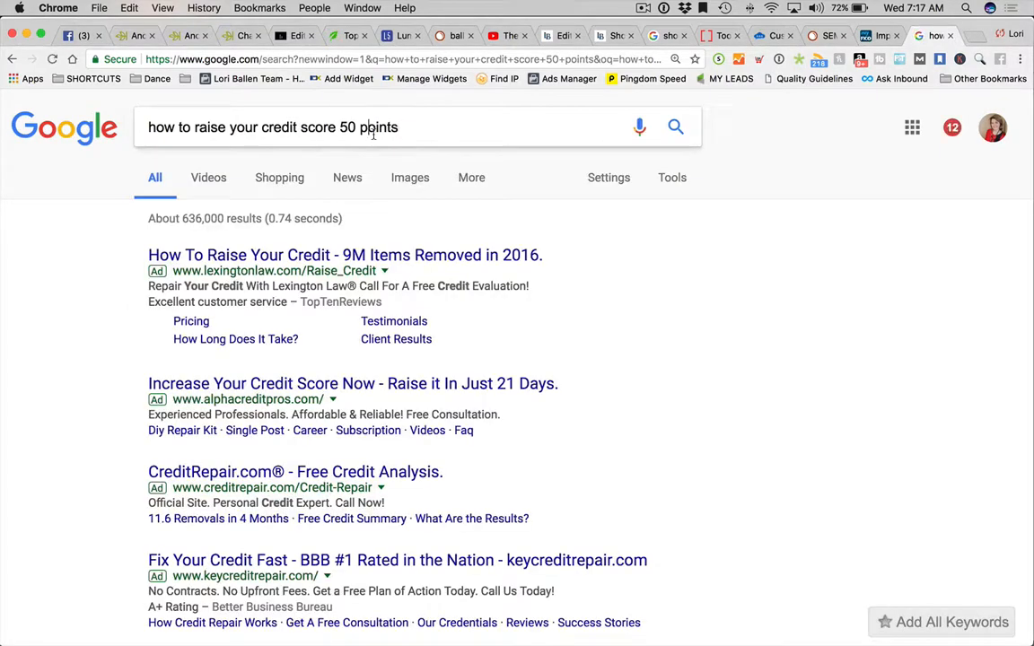
left_click_drag(369, 131, 425, 130)
left_click(424, 130)
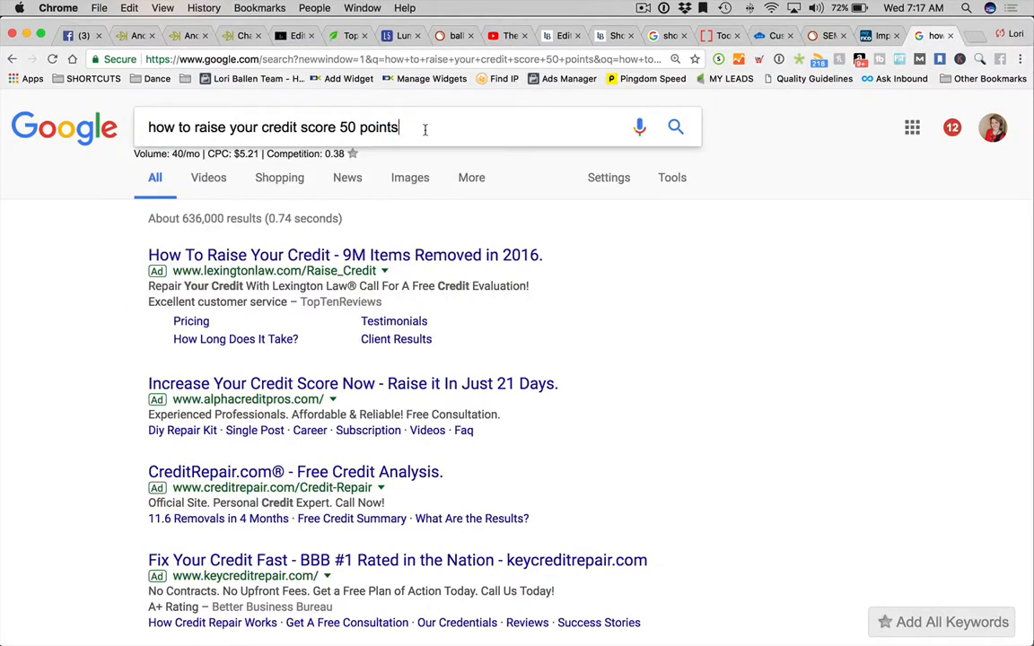
Return to the SEMrush content template, review the key recommendations, and highlight the recommended text length.
left_click(820, 35)
scroll(415, 287, "down", 5)
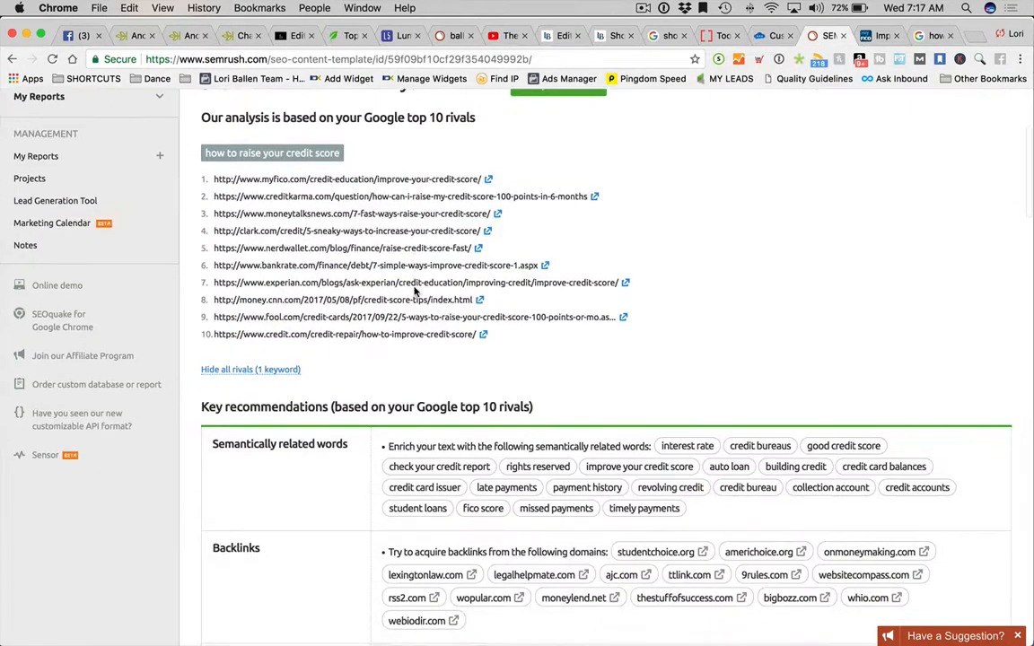
scroll(415, 287, "down", 4)
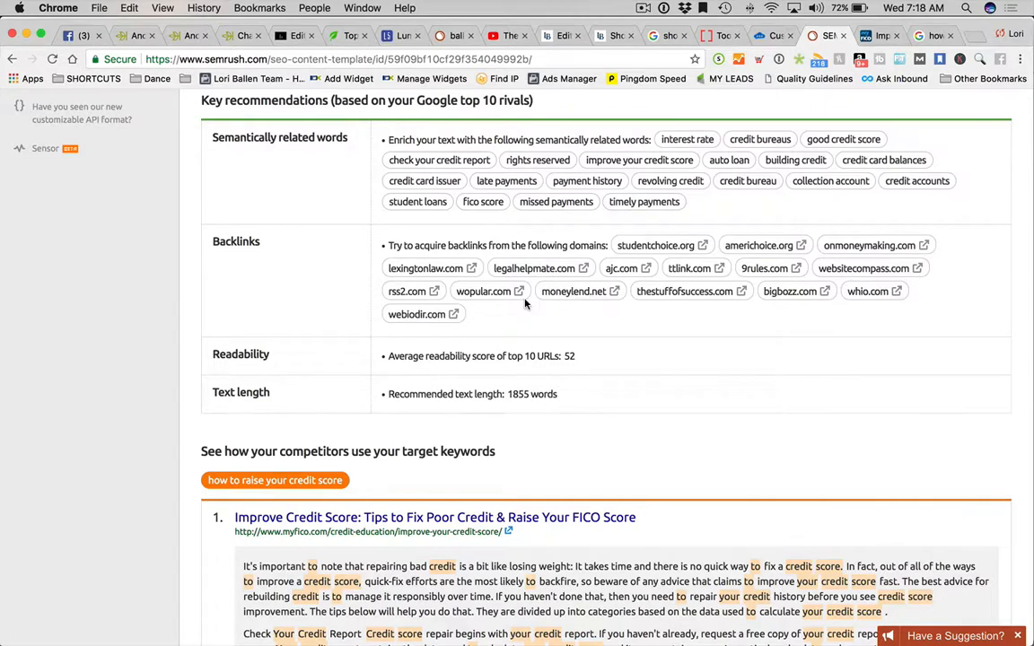
scroll(524, 303, "down", 3)
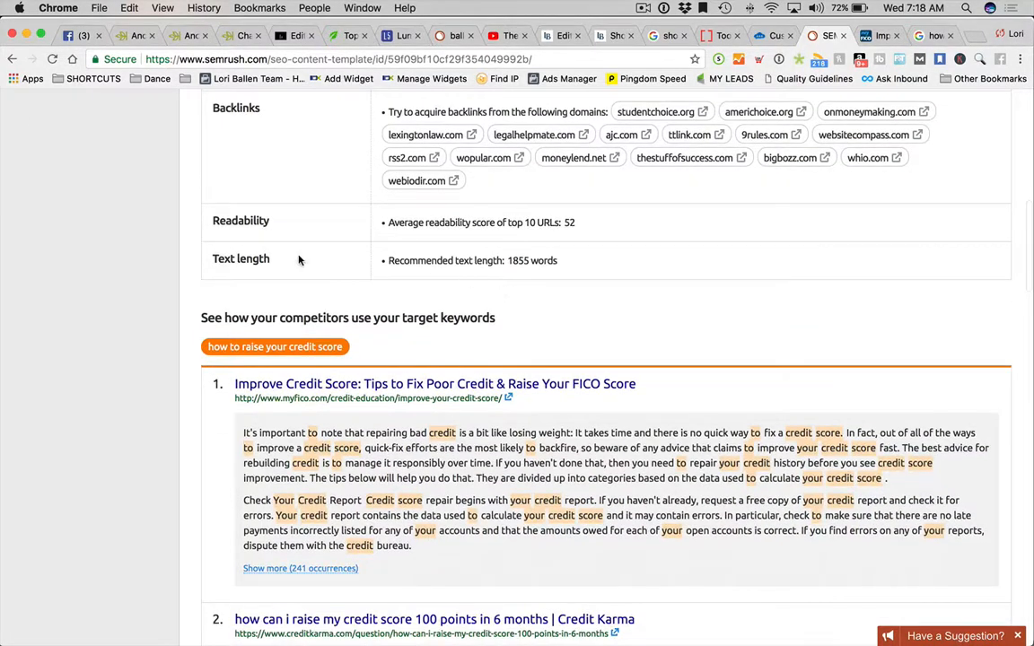
left_click_drag(269, 260, 216, 258)
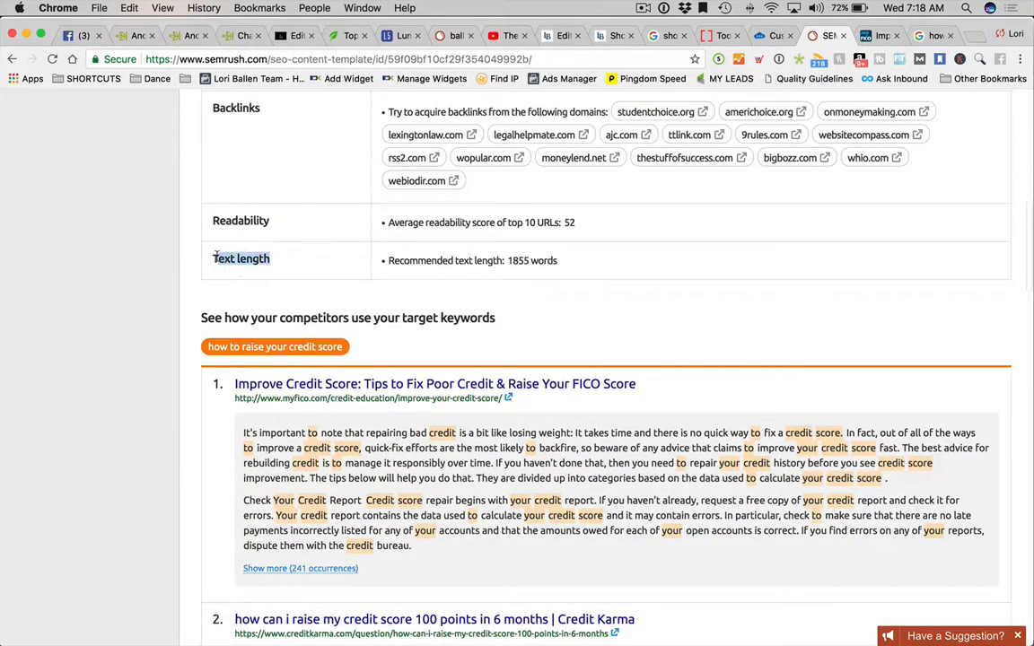
left_click_drag(558, 261, 507, 261)
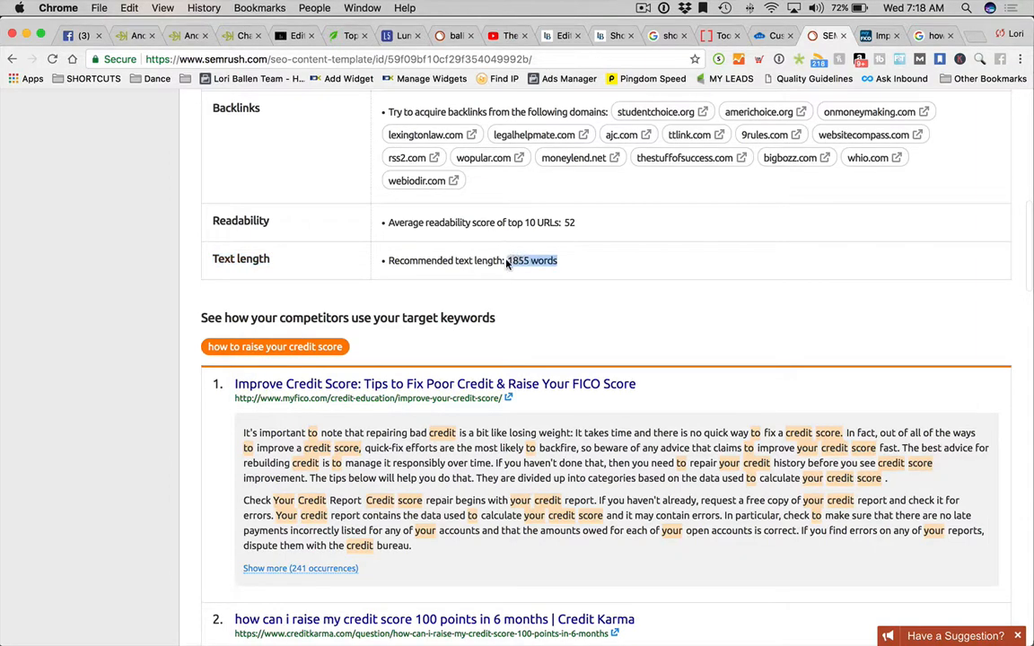
left_click(707, 287)
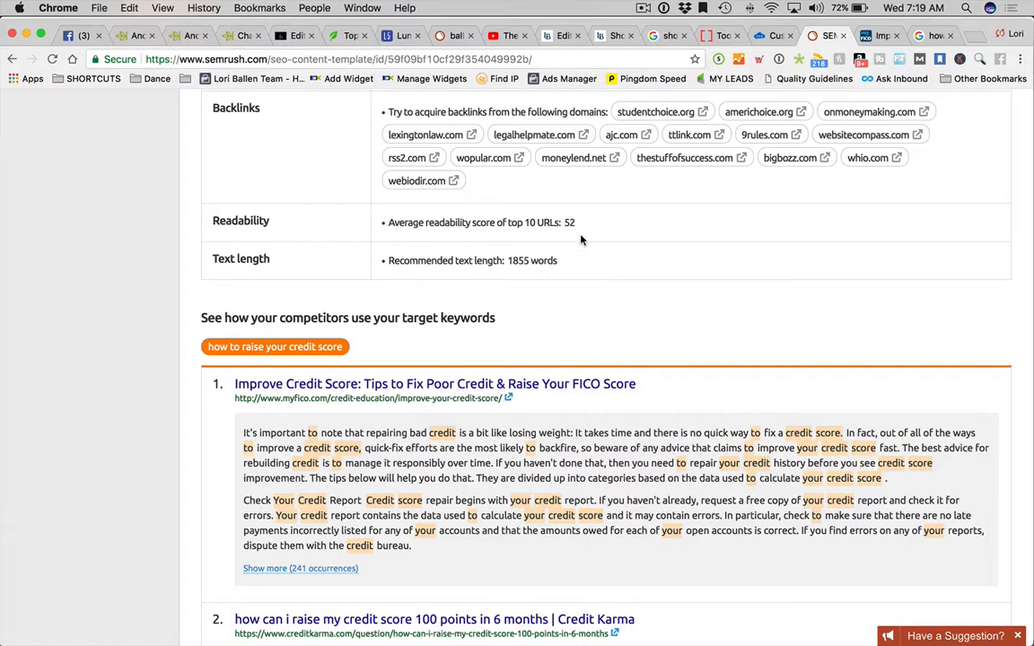
Re-examine the text length recommendation, together with the readability and backlink recommendations above the competitor excerpts.
scroll(581, 239, "down", 1)
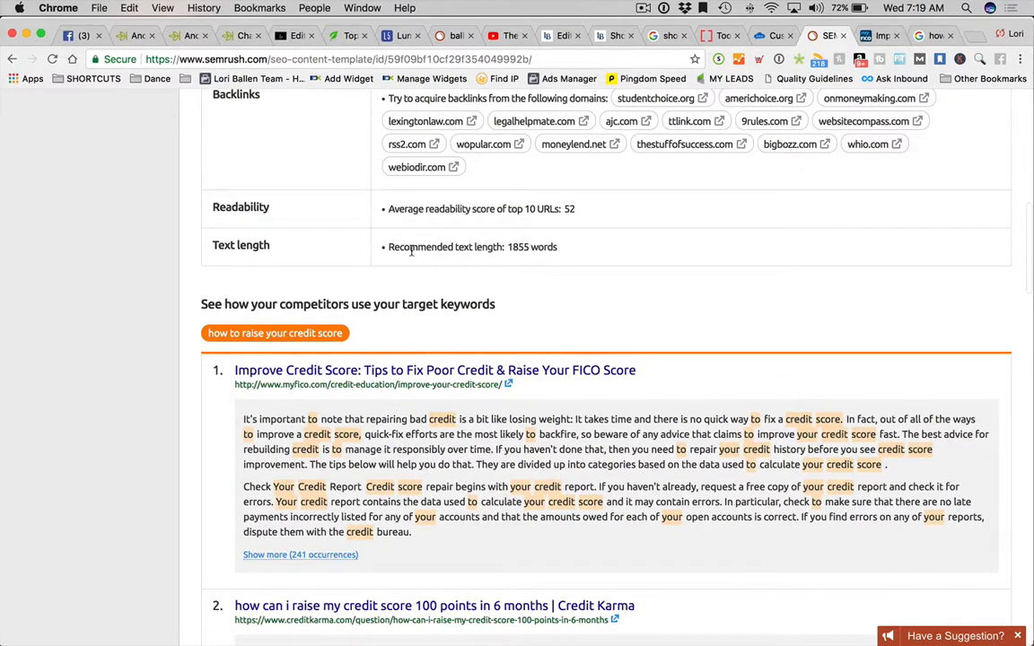
left_click_drag(566, 249, 492, 247)
left_click(572, 254)
left_click(692, 261)
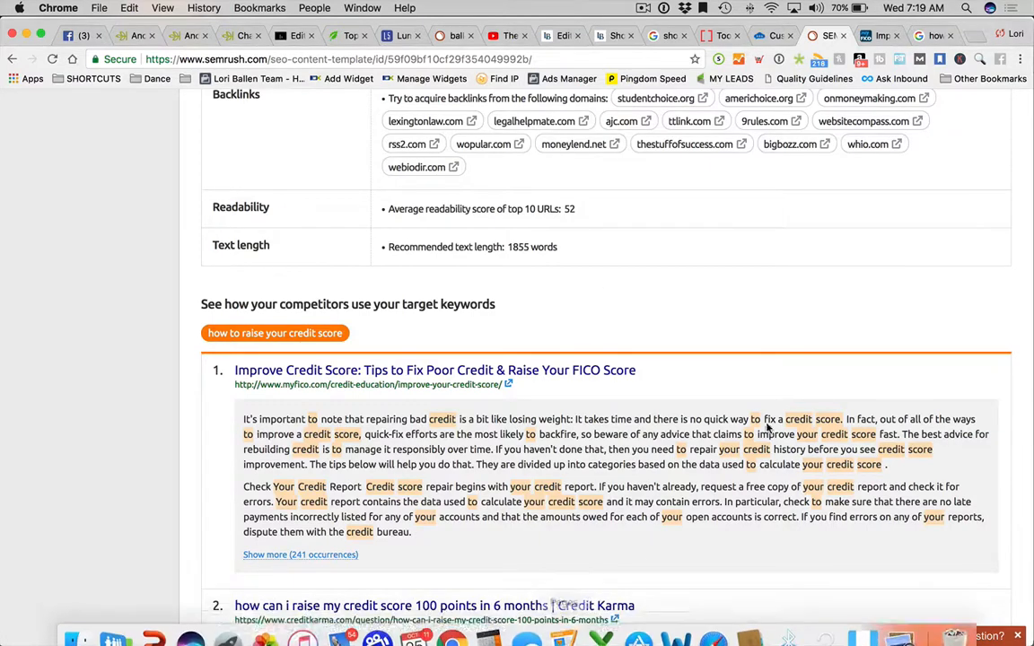
scroll(682, 226, "down", 1)
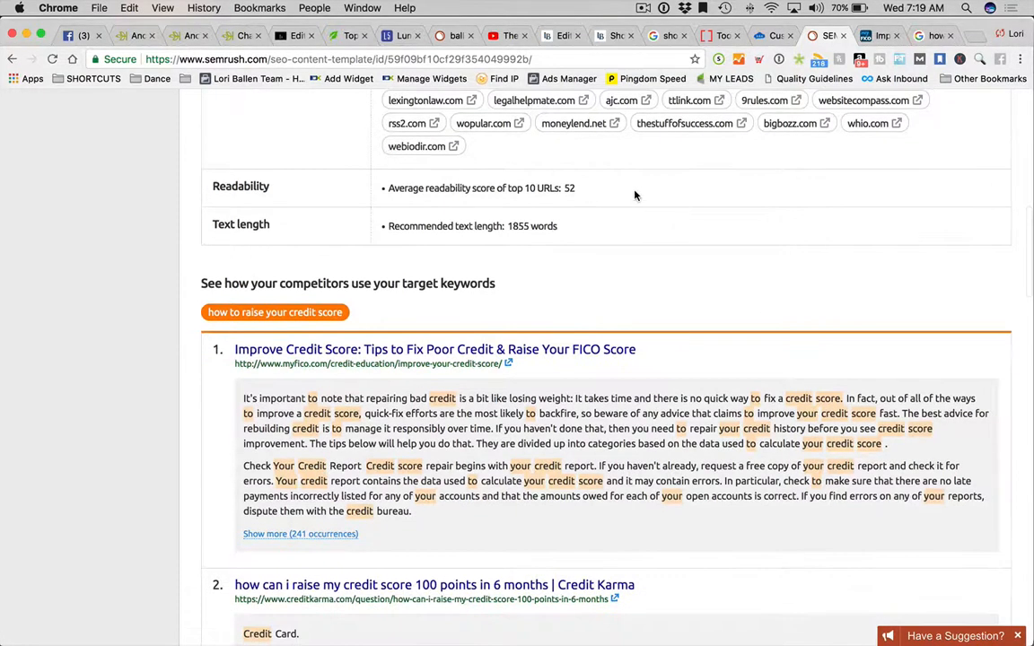
scroll(637, 224, "up", 2)
scroll(634, 268, "up", 3)
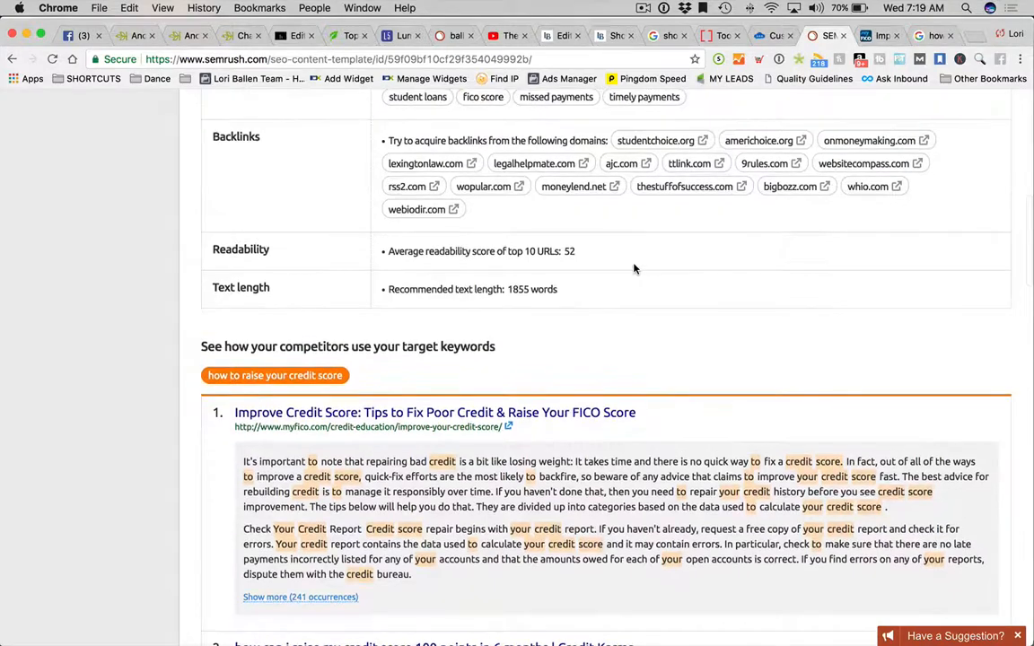
scroll(637, 262, "up", 1)
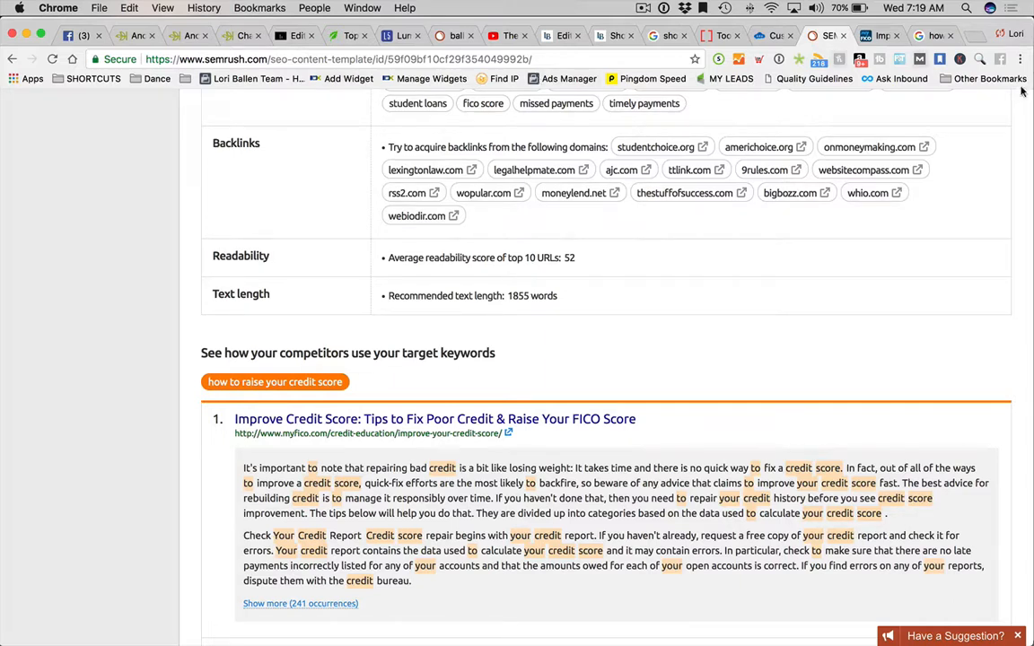
Open ballenvegas.com in place of the Google results page.
left_click(933, 35)
left_click(547, 61)
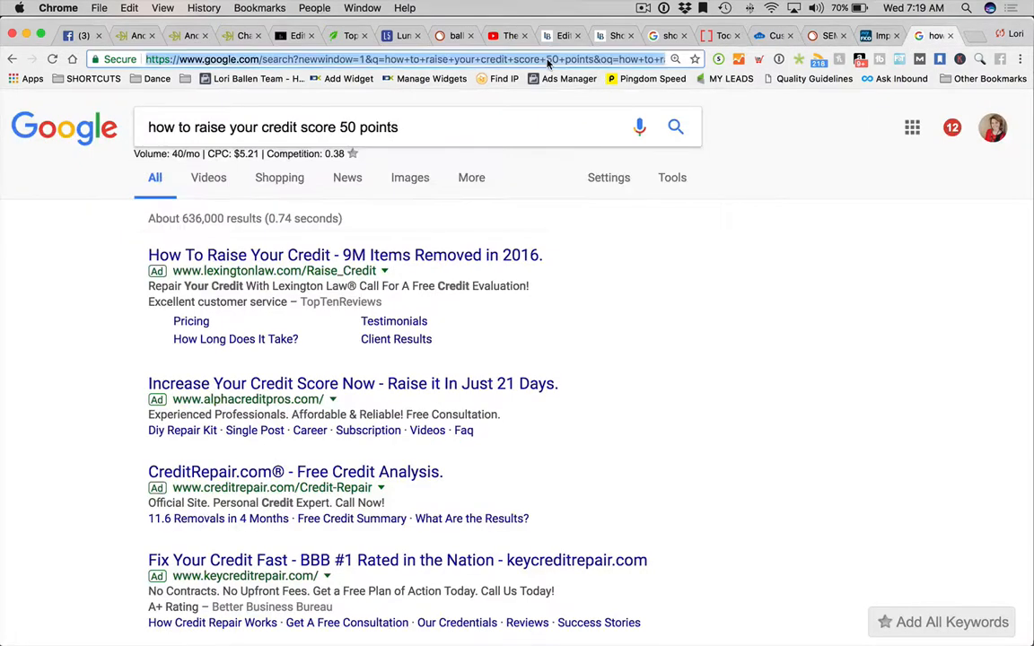
type("ballenvegas.com")
key("Return")
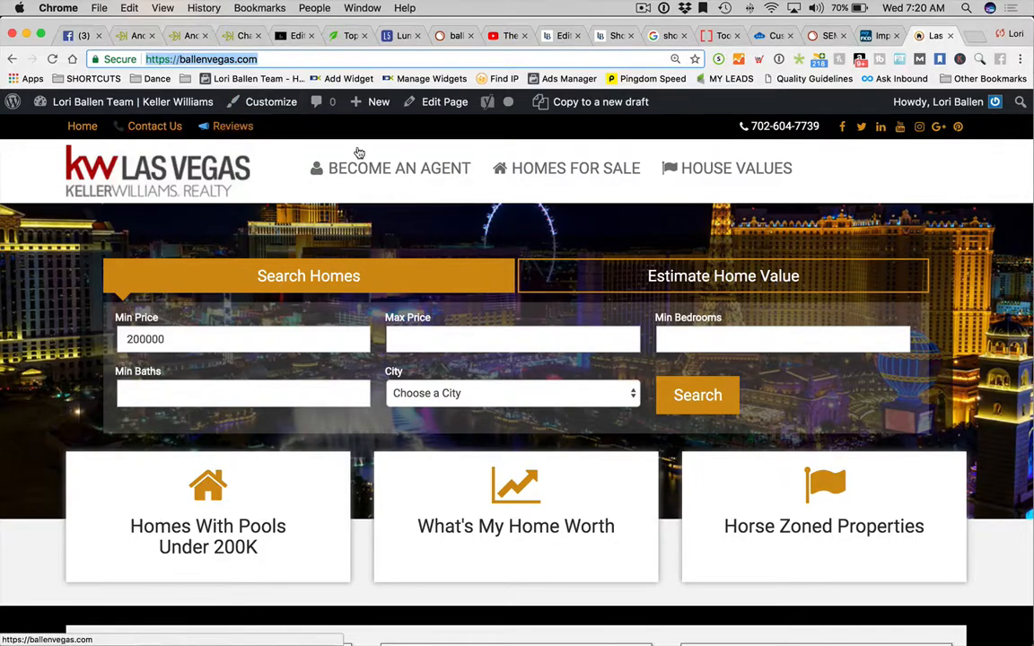
Skim the homepage's content sections, from home search and reviews through locations and price links to the blog posts and website explanation.
scroll(516, 359, "down", 2)
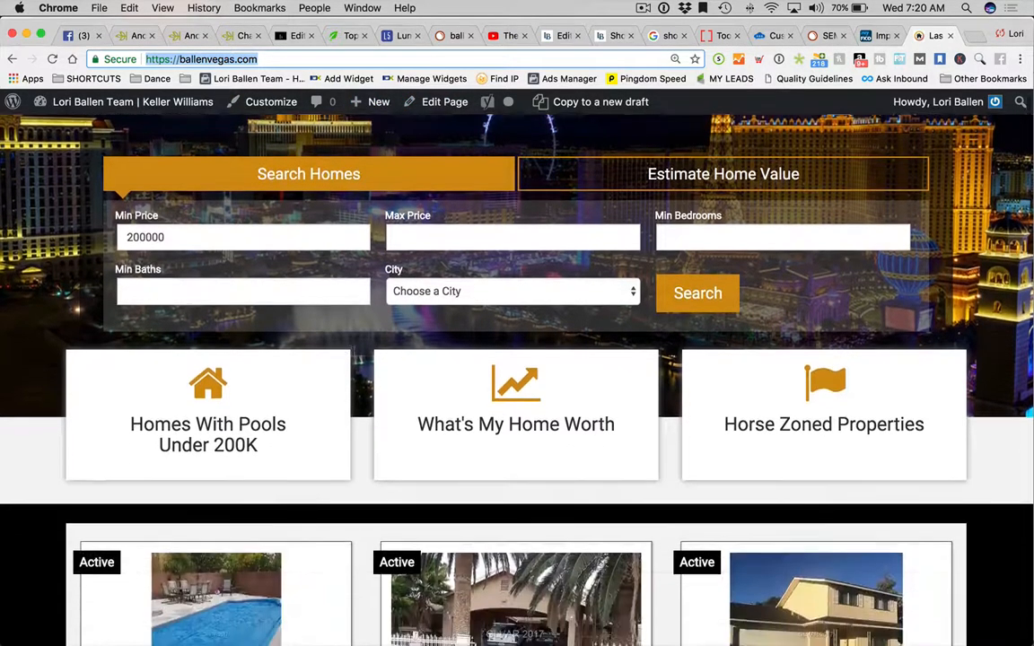
scroll(352, 352, "down", 15)
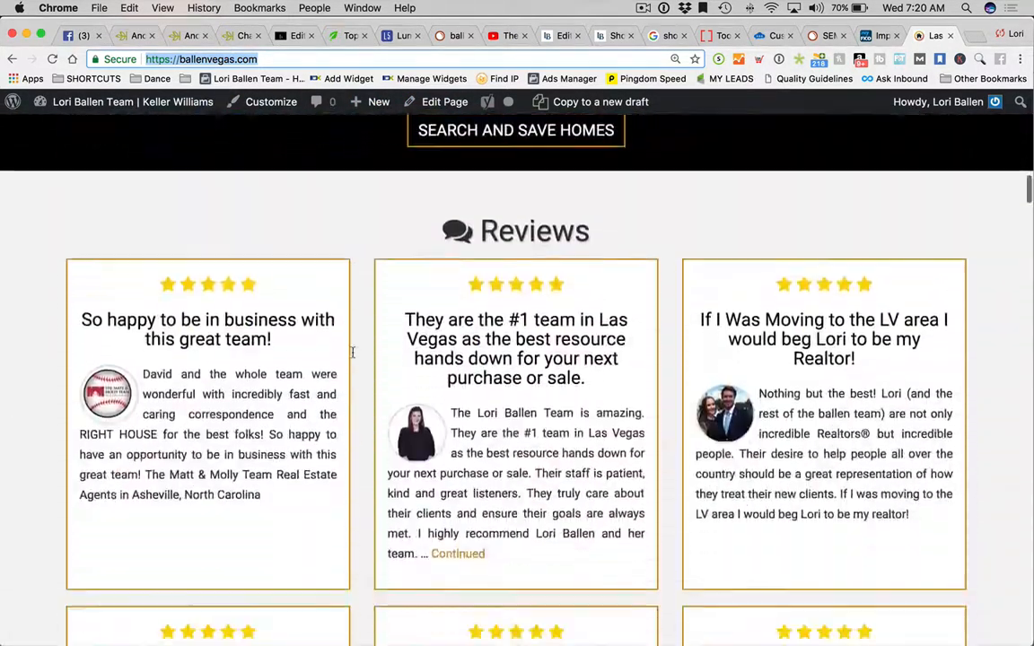
scroll(352, 352, "down", 5)
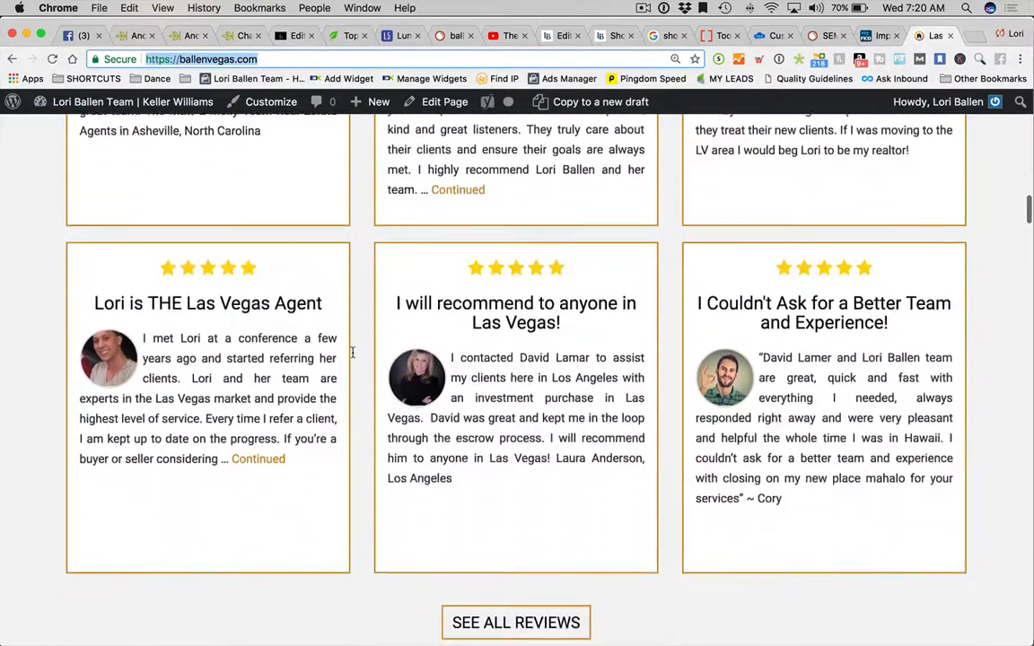
scroll(352, 353, "down", 15)
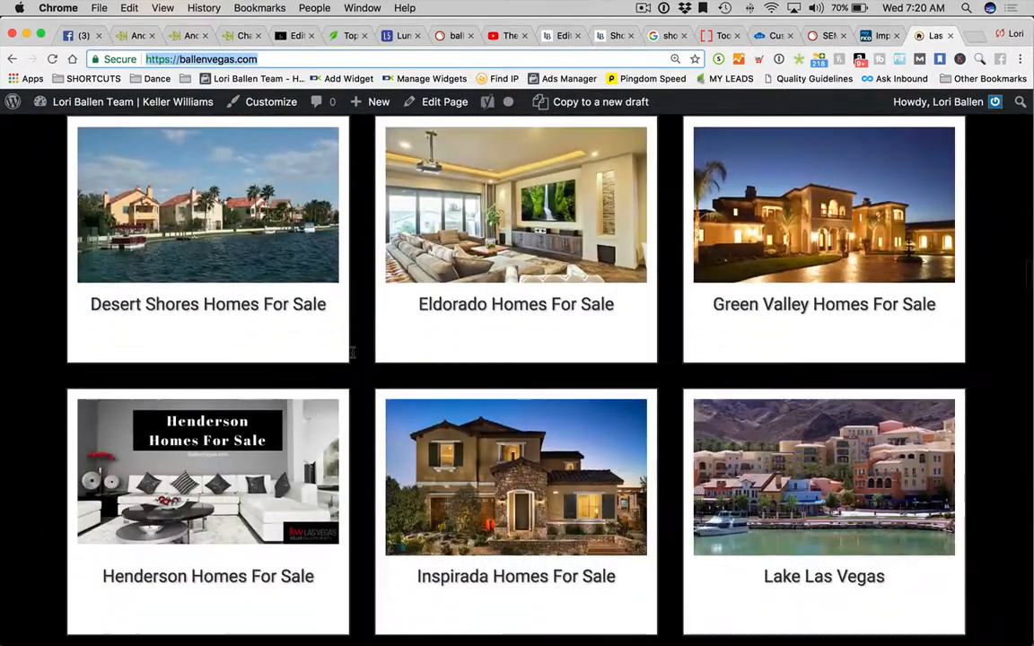
scroll(353, 352, "down", 5)
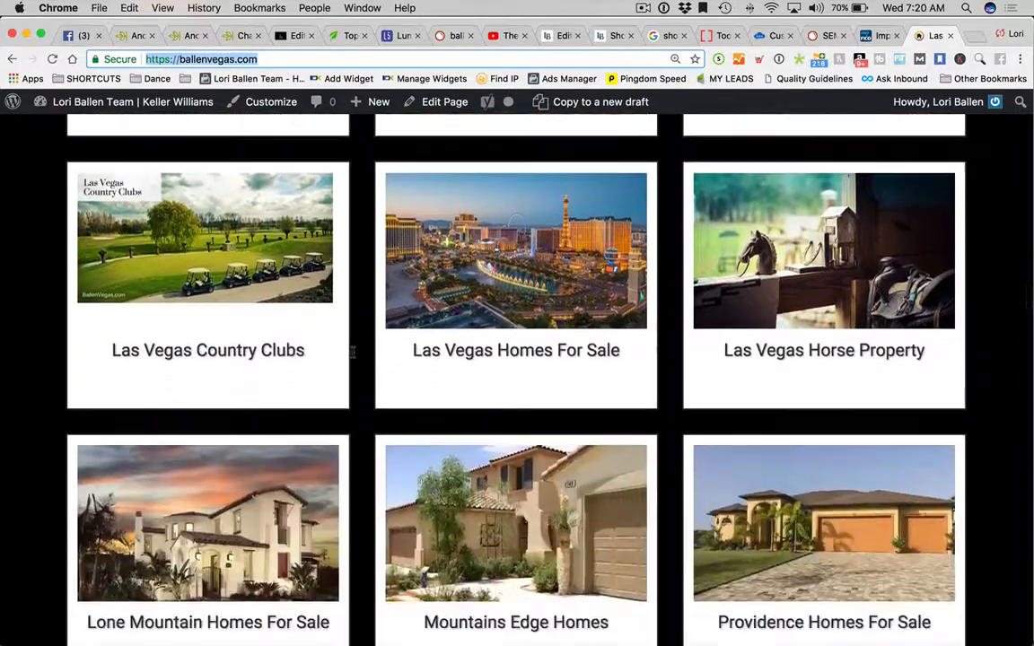
scroll(352, 353, "down", 6)
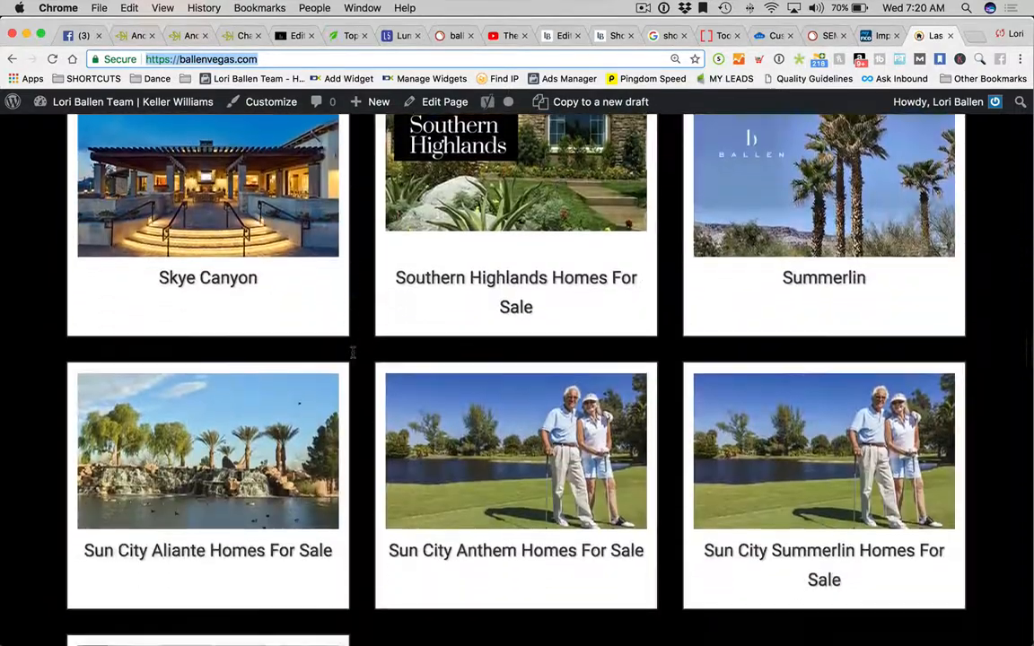
scroll(352, 353, "down", 10)
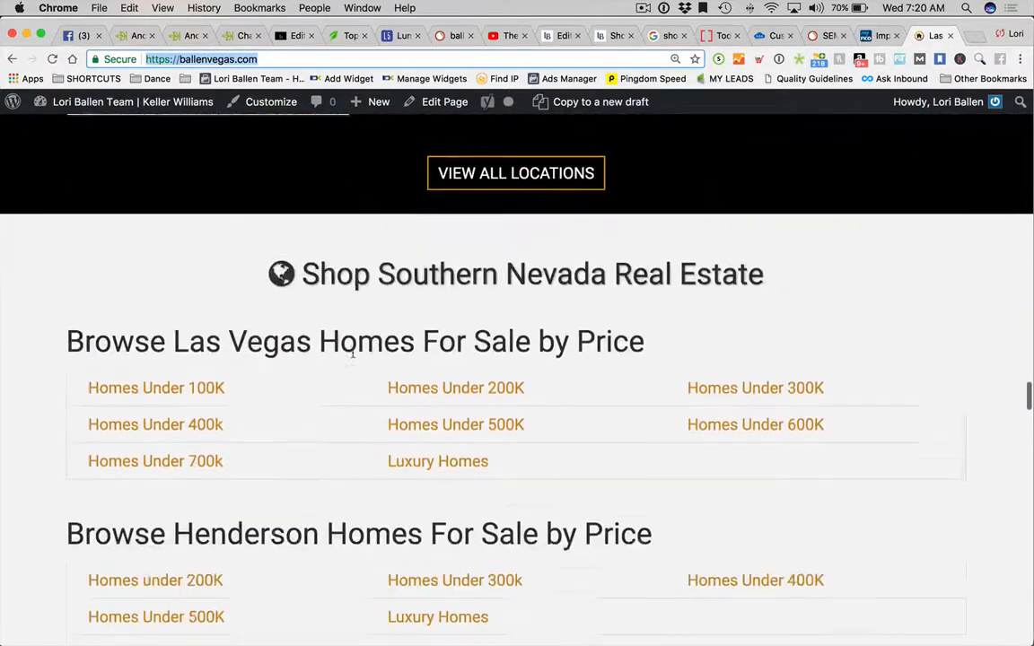
scroll(352, 353, "down", 10)
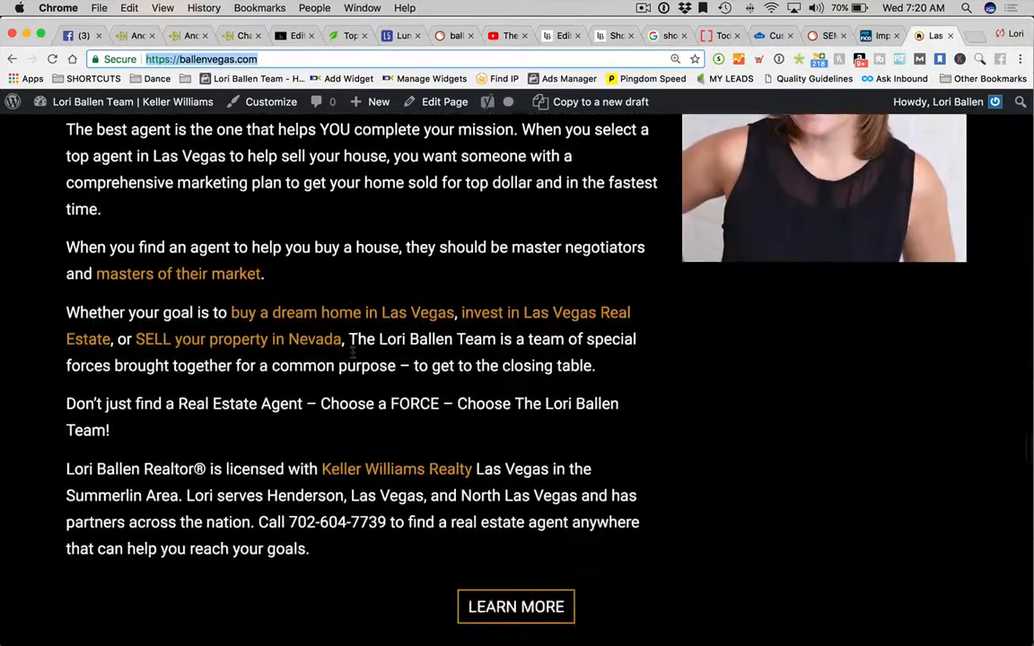
scroll(353, 352, "down", 15)
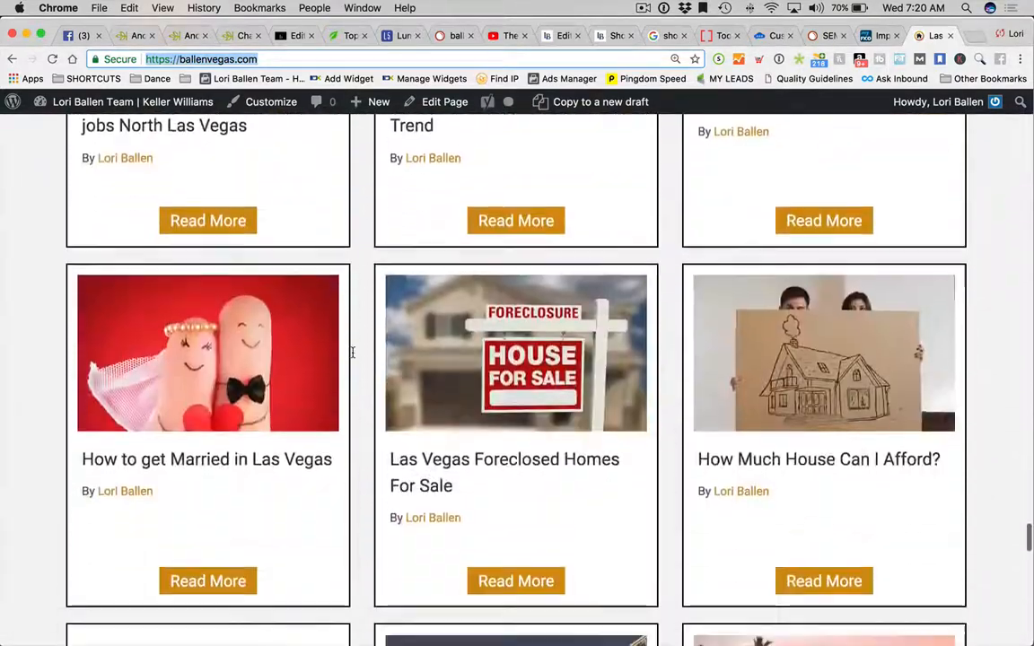
scroll(353, 353, "down", 15)
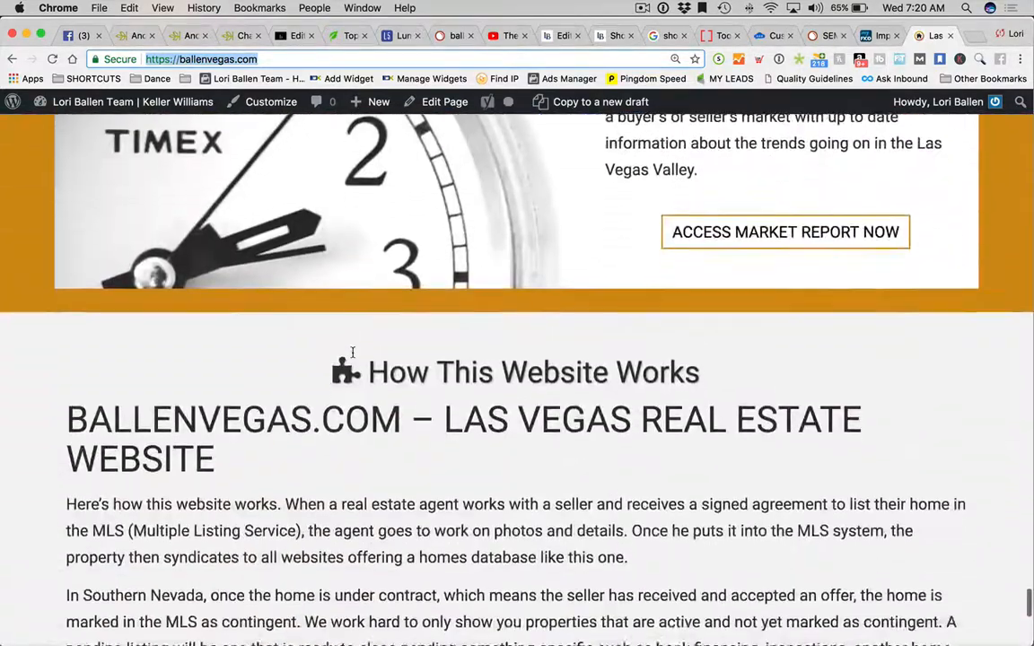
scroll(353, 353, "down", 3)
scroll(352, 352, "up", 20)
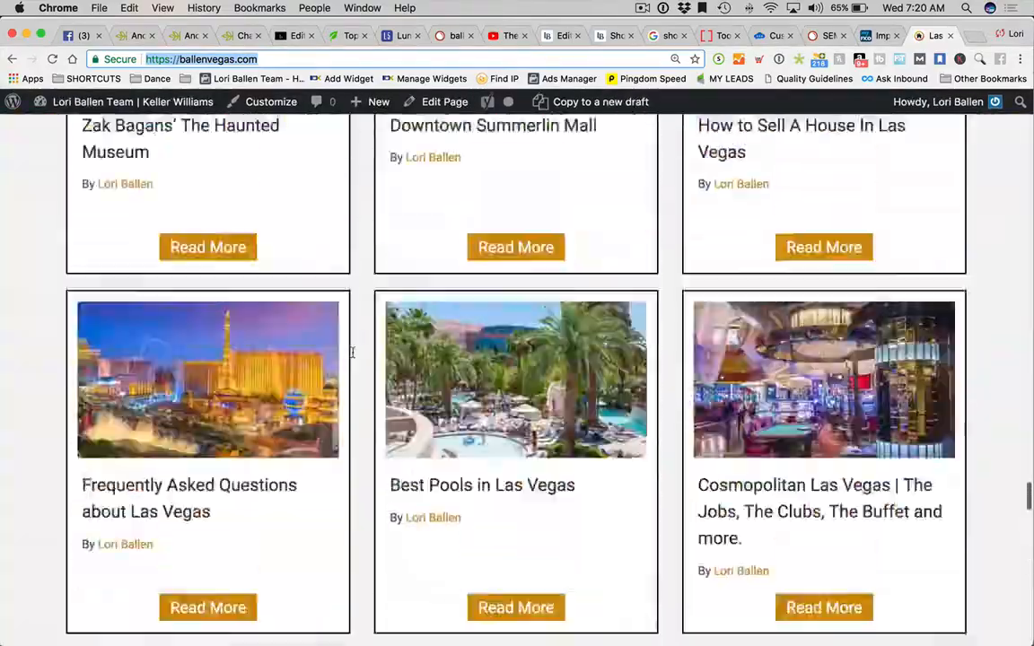
Return to the start of the homepage and create a new WordPress post on ballenvegas.com.
scroll(352, 352, "up", 20)
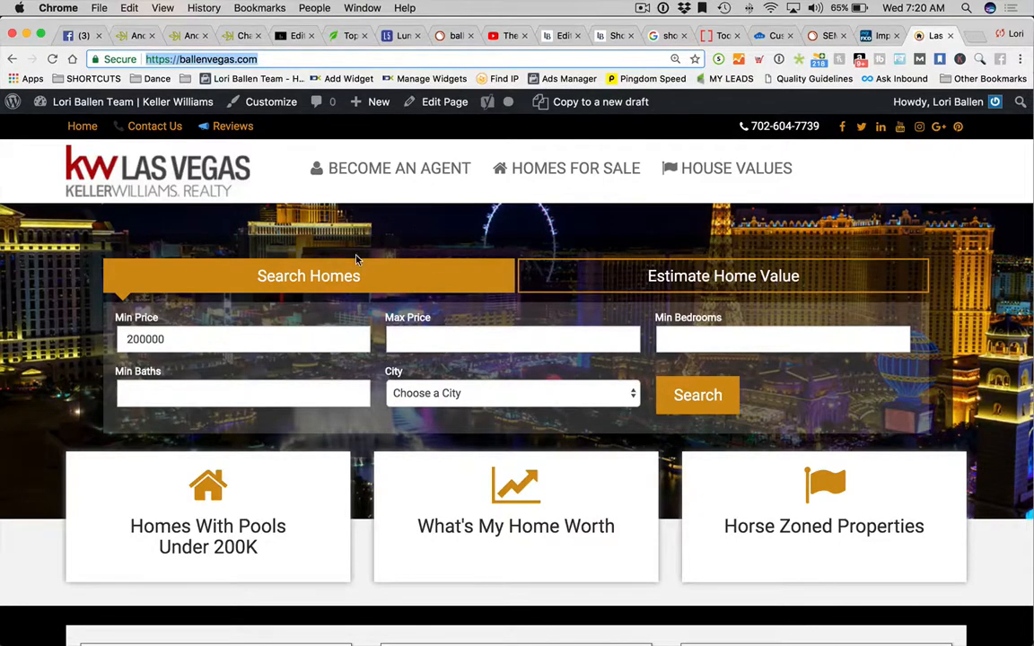
scroll(422, 325, "down", 2)
scroll(437, 329, "up", 3)
mouse_move(372, 101)
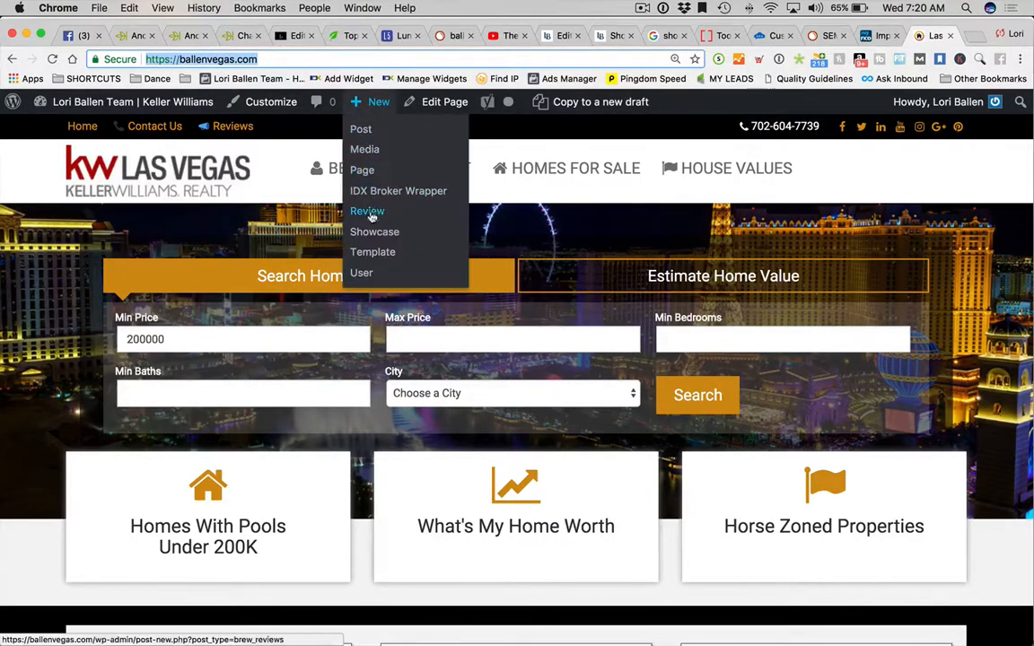
left_click(366, 131)
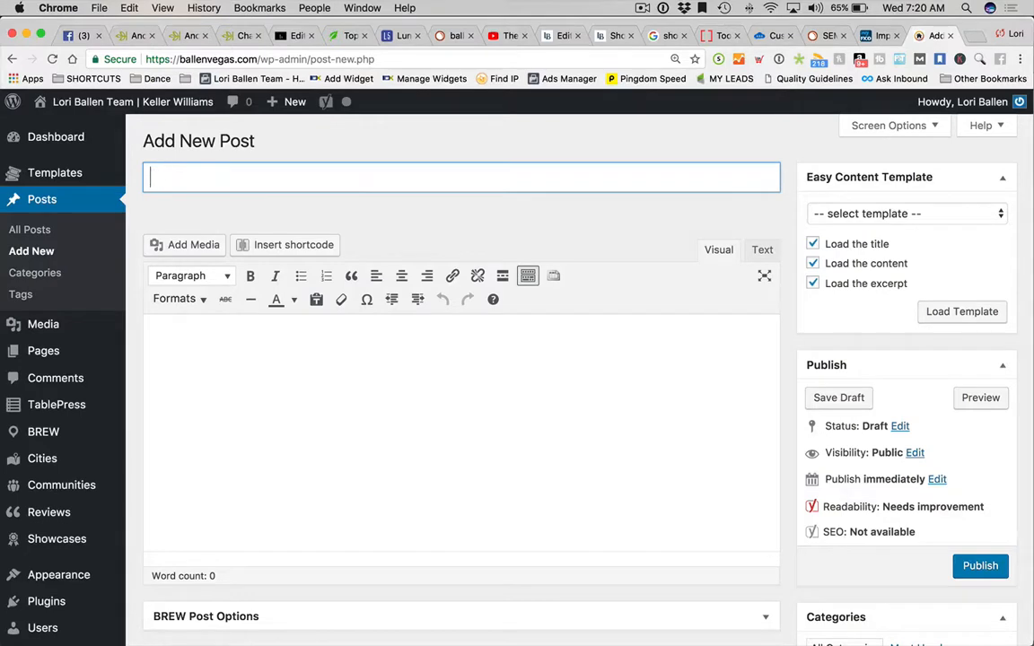
Title the new post "How to Raise your Credit Score when Buying a House".
type("How to Raise you")
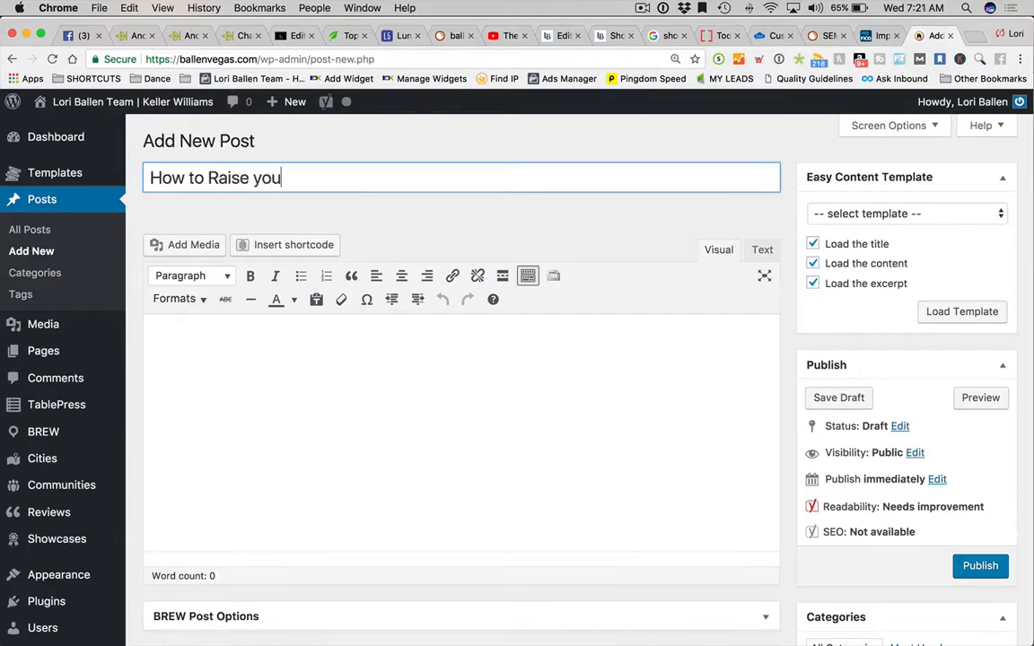
type("r Credit Scor")
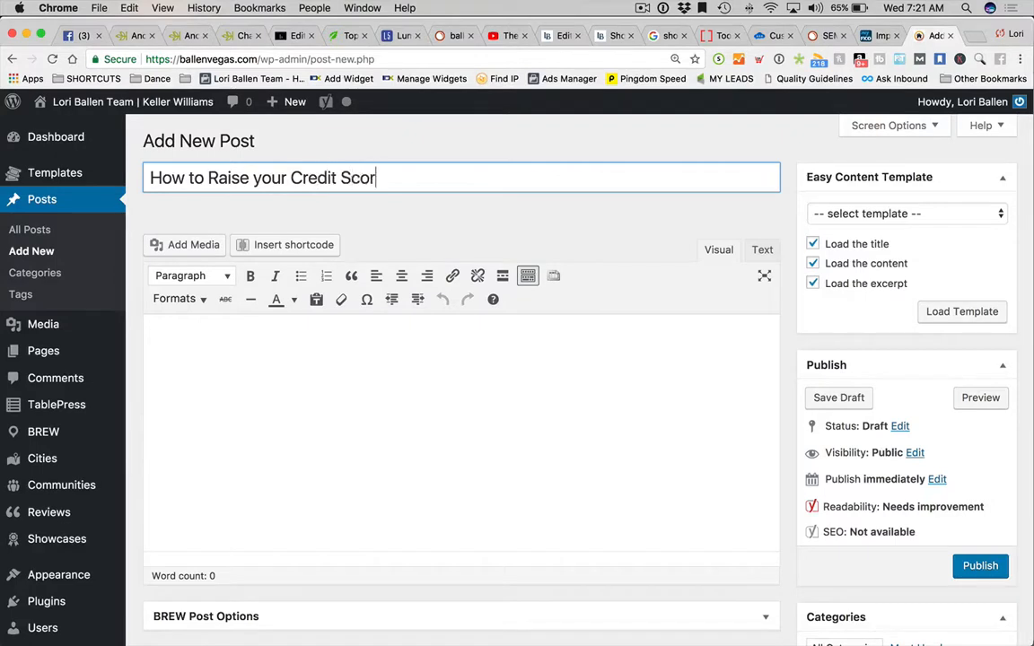
type("e when Bu")
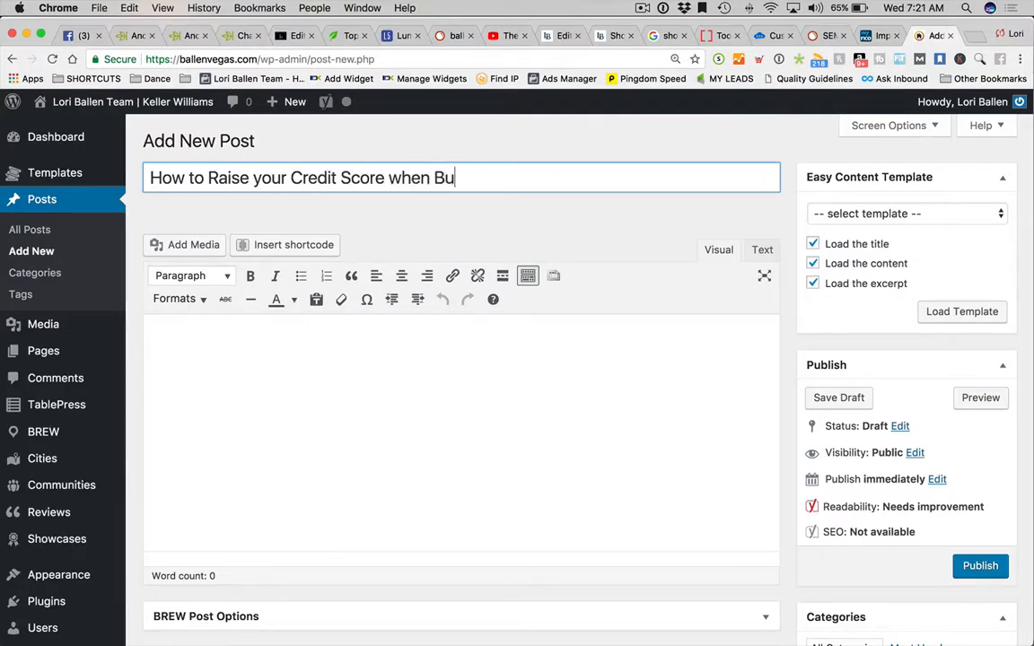
type("ying a House")
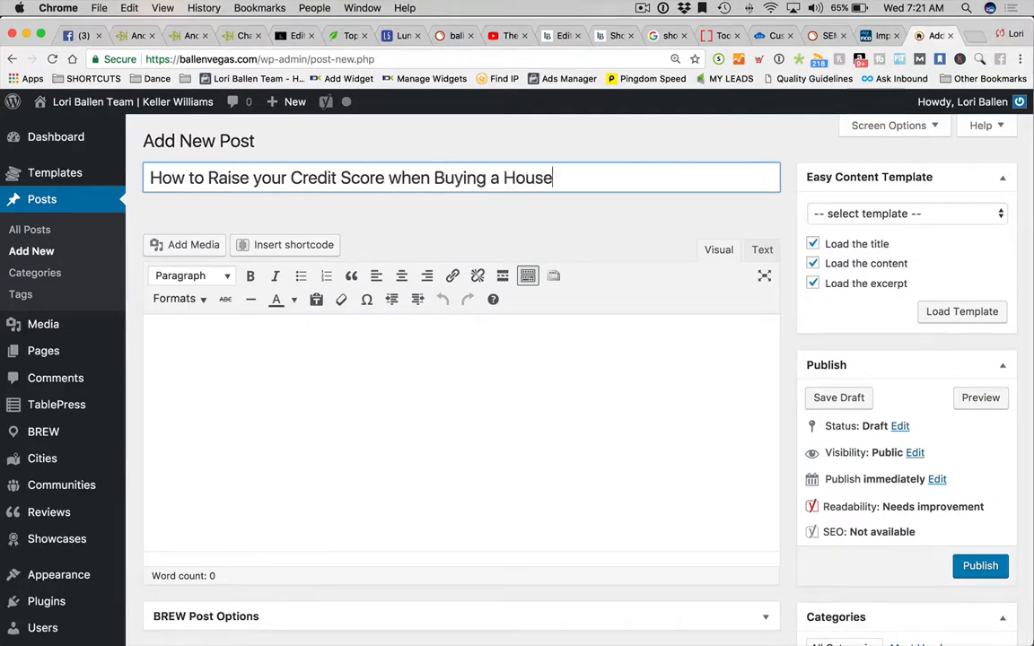
left_click(459, 347)
left_click(605, 178)
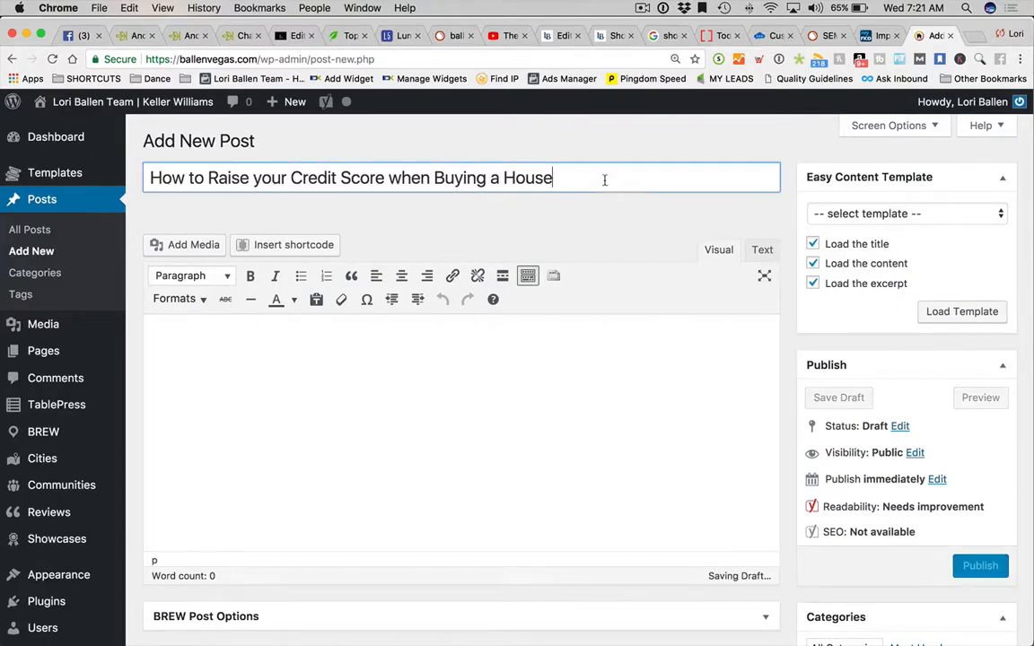
Begin the post body with the placeholder text "Intro:".
left_click(434, 376)
scroll(434, 377, "down", 1)
scroll(434, 377, "down", 1)
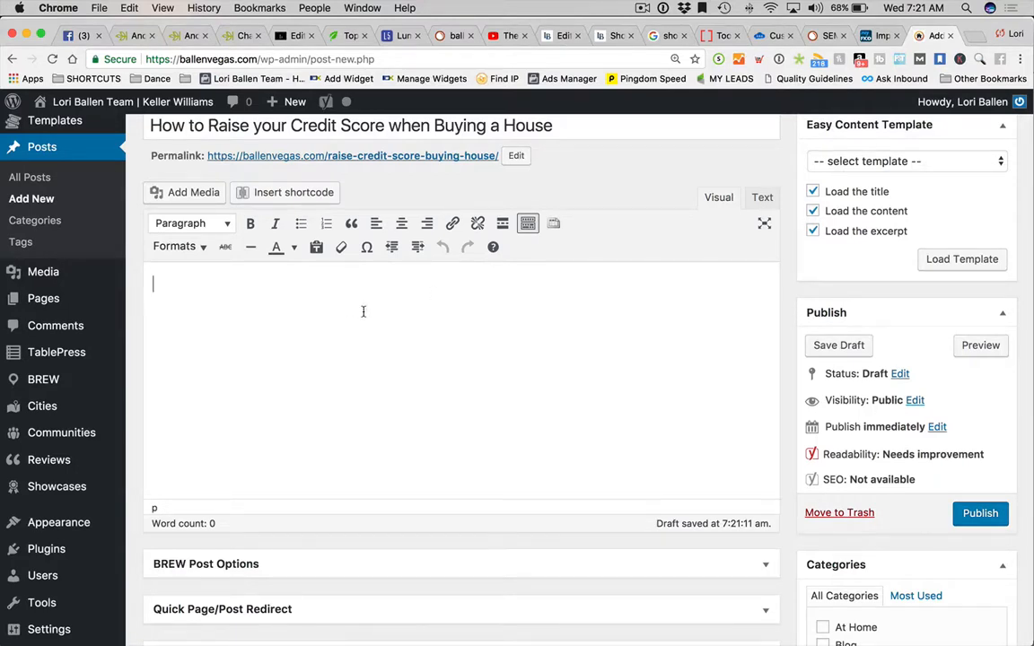
type("Intro:")
scroll(348, 342, "up", 1)
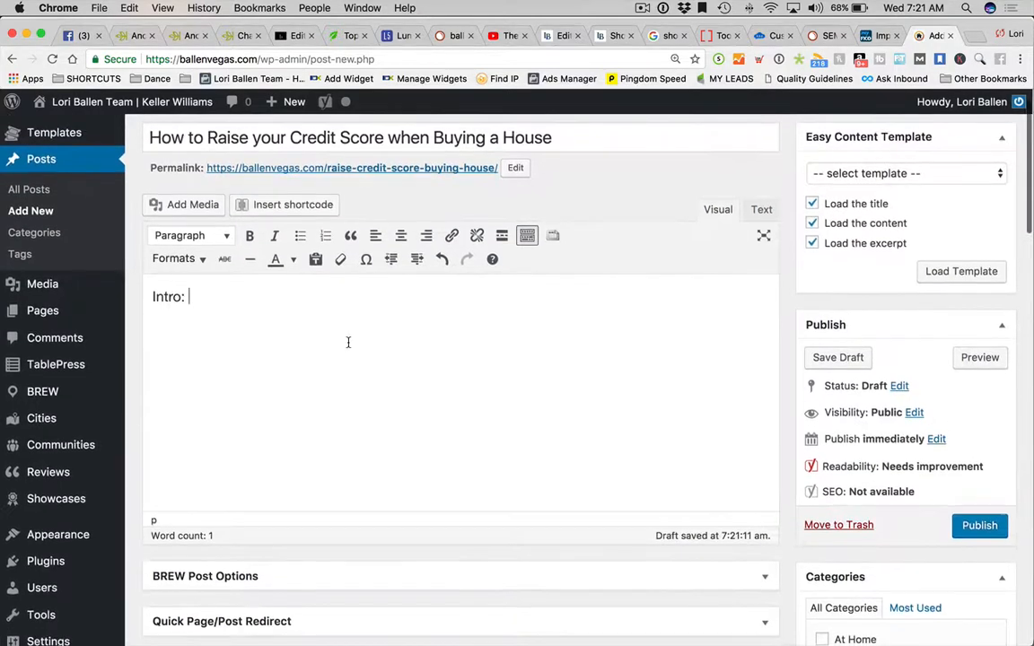
scroll(348, 342, "down", 1)
scroll(348, 342, "up", 1)
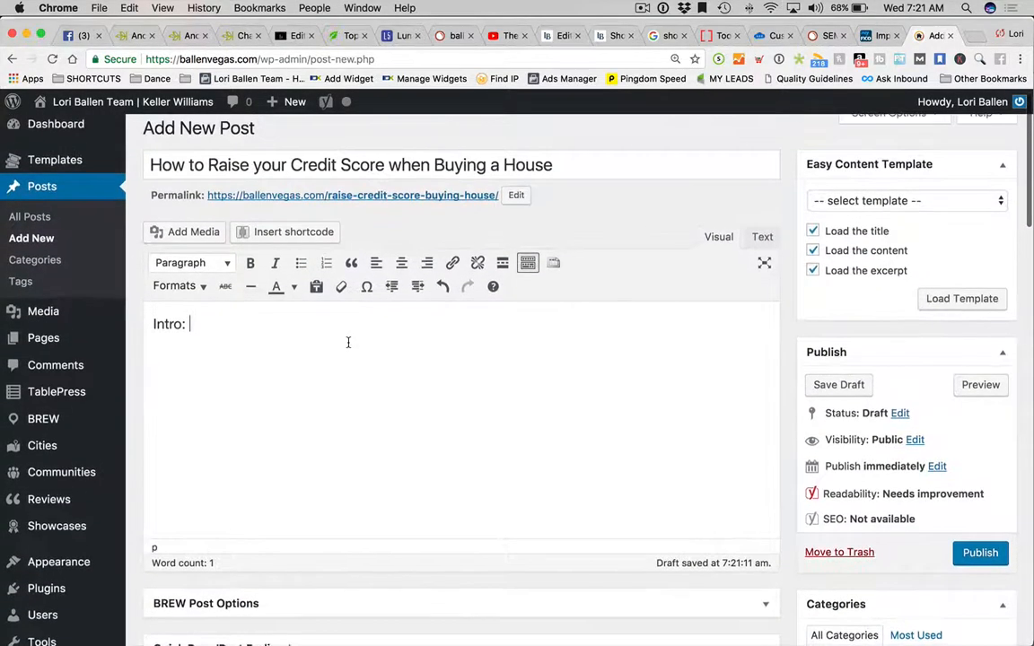
scroll(348, 342, "down", 1)
scroll(291, 338, "down", 1)
scroll(292, 338, "up", 1)
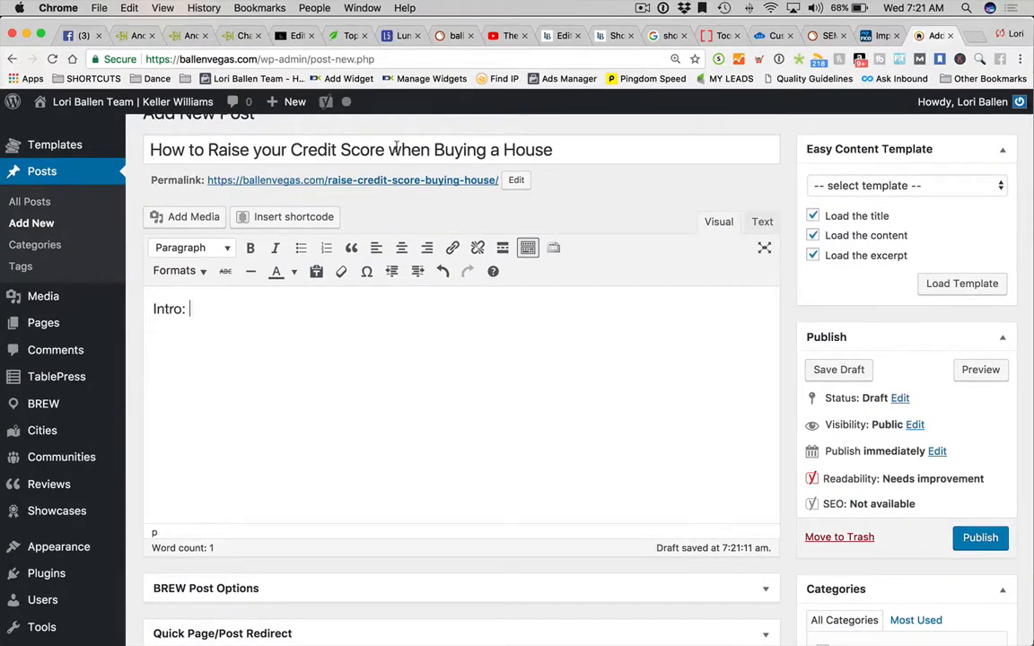
Reword the end of the post title so it reads "How to Raise your Credit Score to Buy a House".
left_click_drag(398, 150, 547, 152)
key("BackSpace")
key("BackSpace")
type("to")
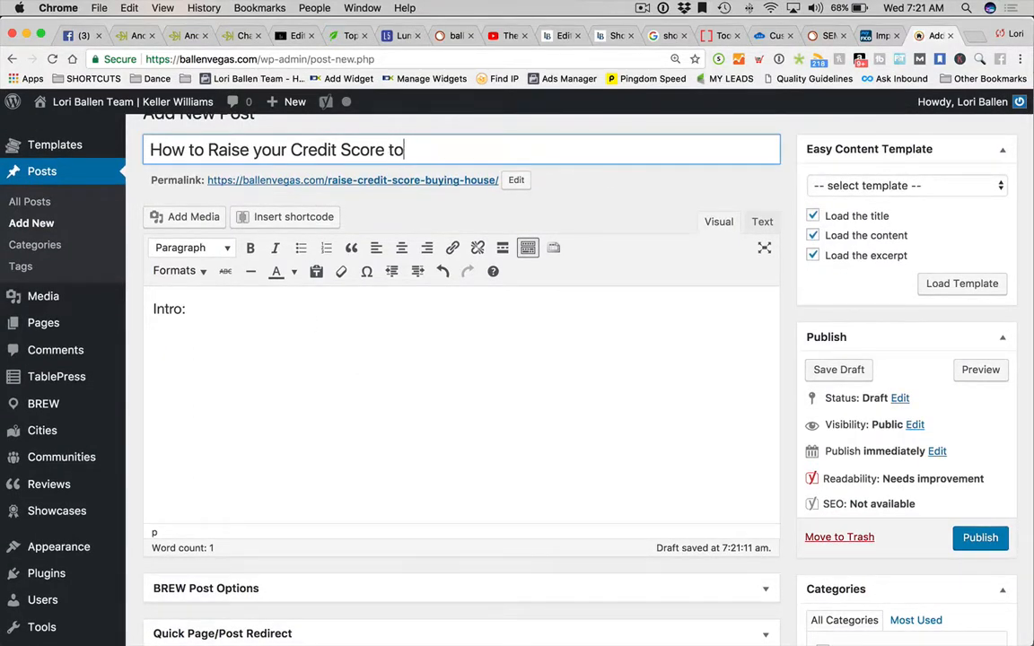
type(" Buy a House")
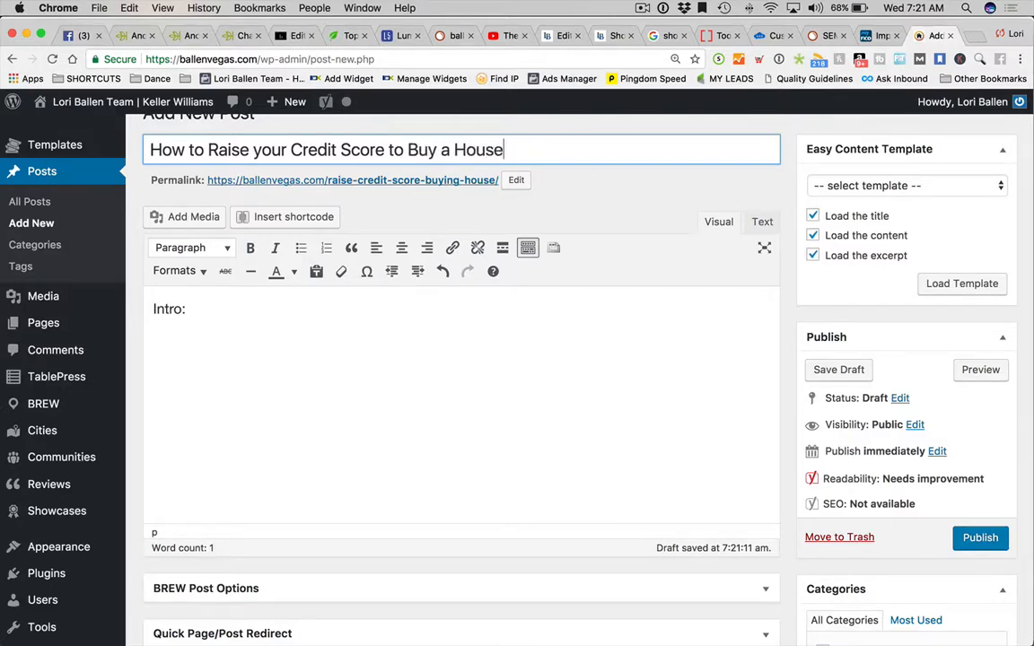
Shorten the post's permalink slug to raise-credit-score.
left_click(508, 180)
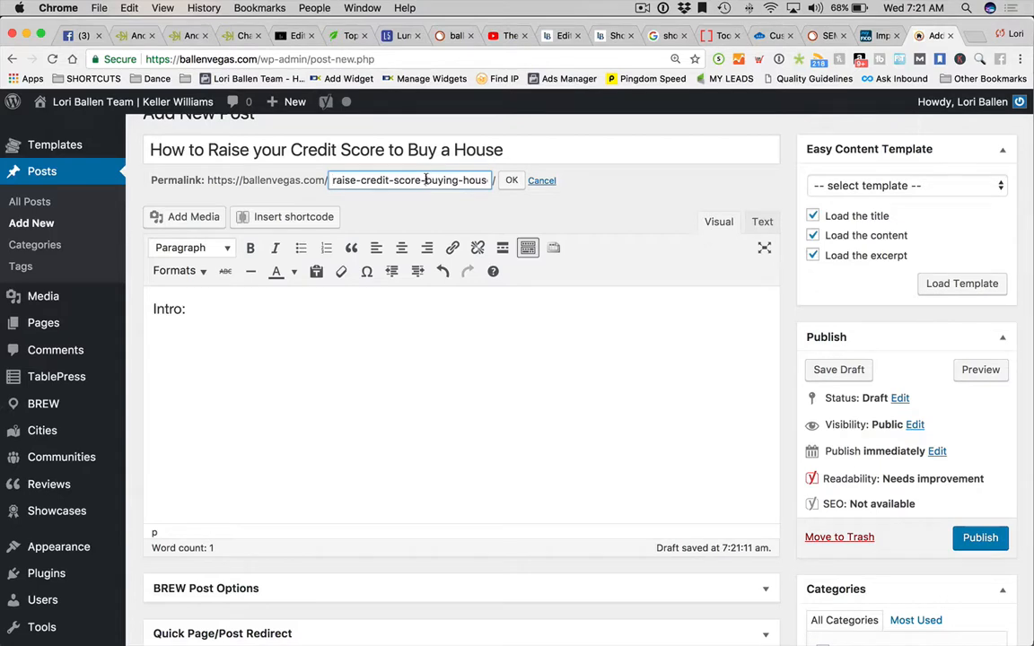
left_click_drag(425, 179, 498, 181)
key("BackSpace")
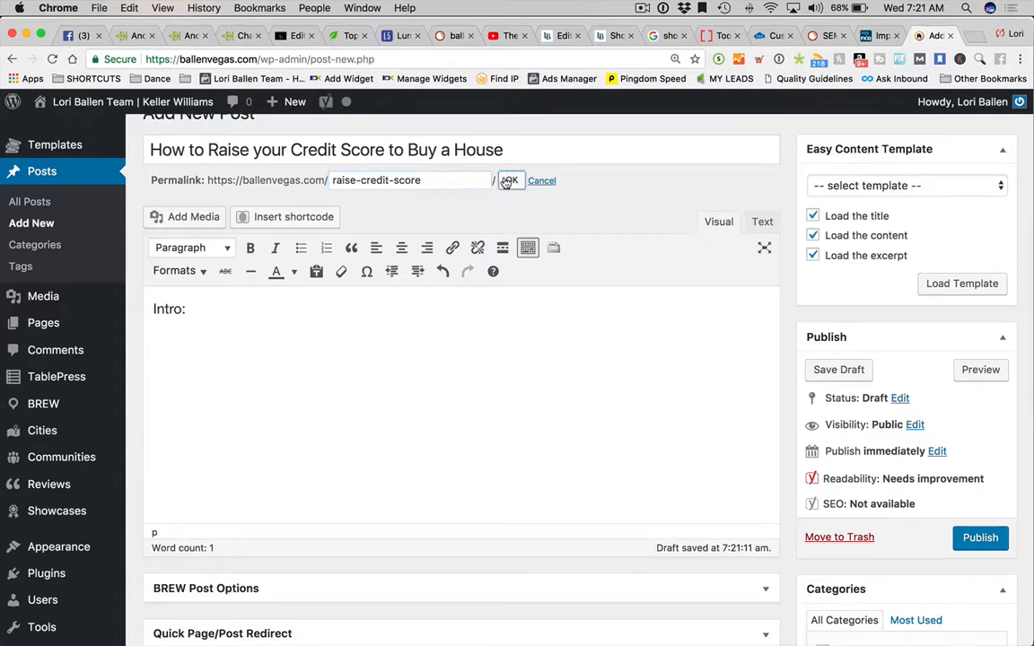
left_click(284, 319)
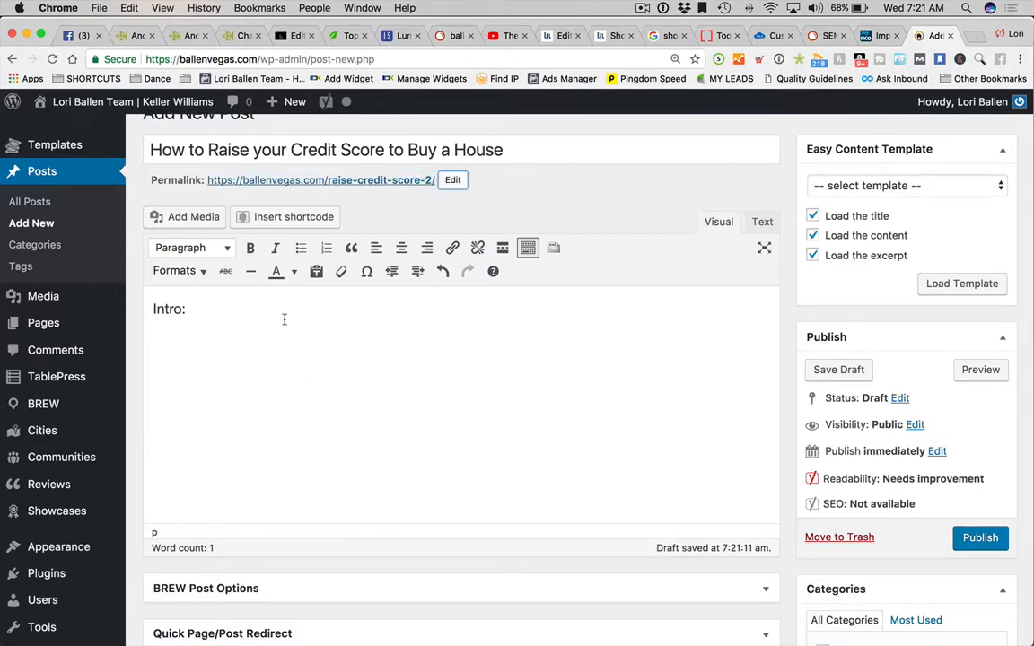
Set the post's permalink slug to raise-credit-score-buy-house.
left_click(453, 180)
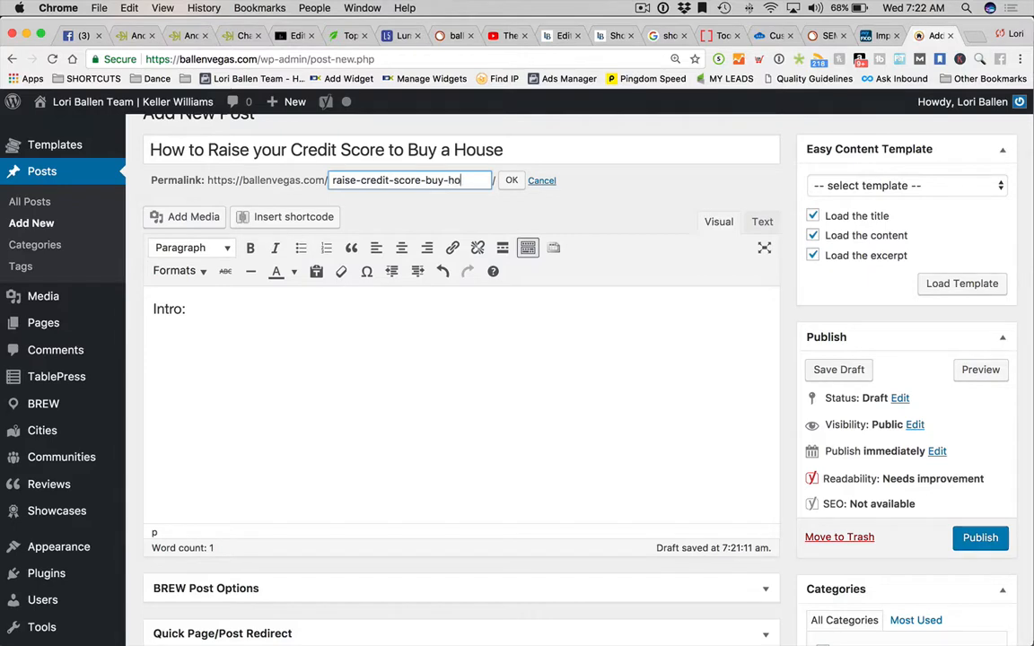
type("use")
key("Tab")
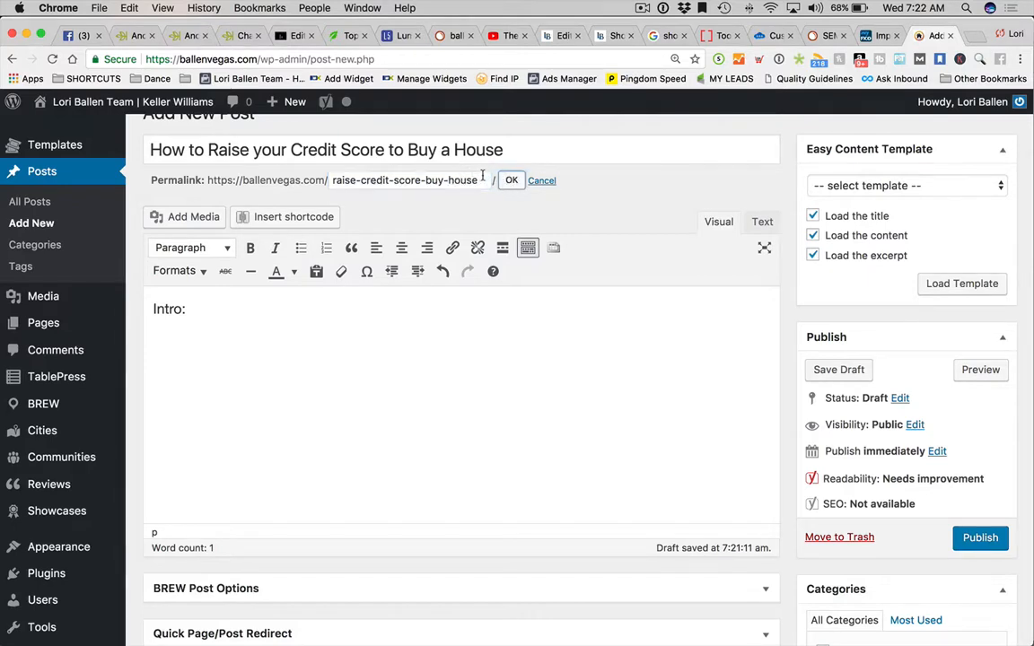
key("Return")
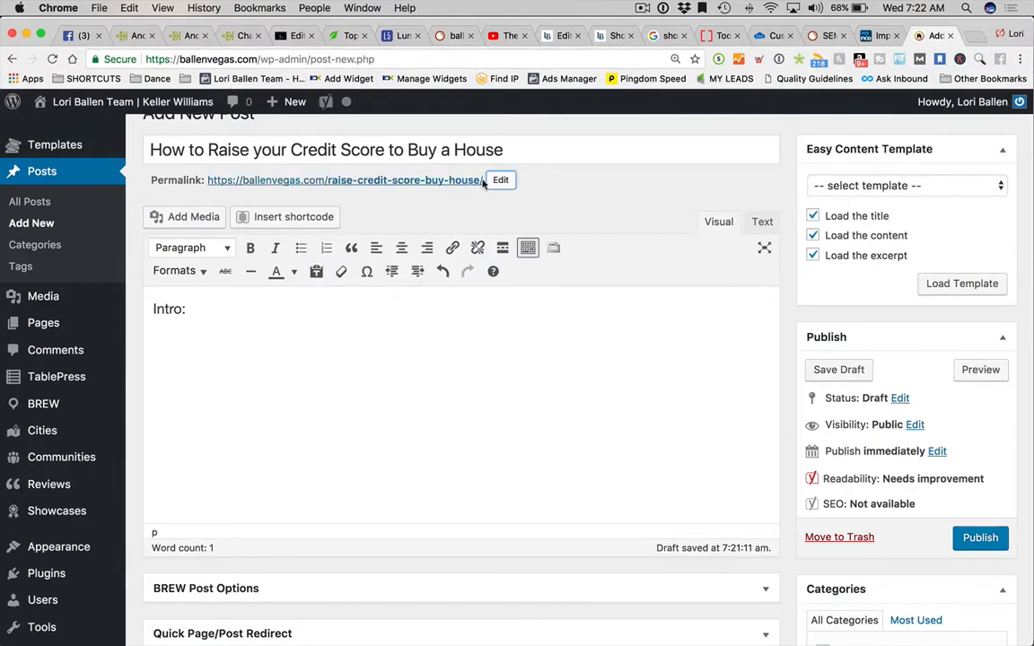
Review the Intro line in the post body and highlight "How to Raise your Credit Score" in the title.
left_click(288, 295)
left_click(225, 313)
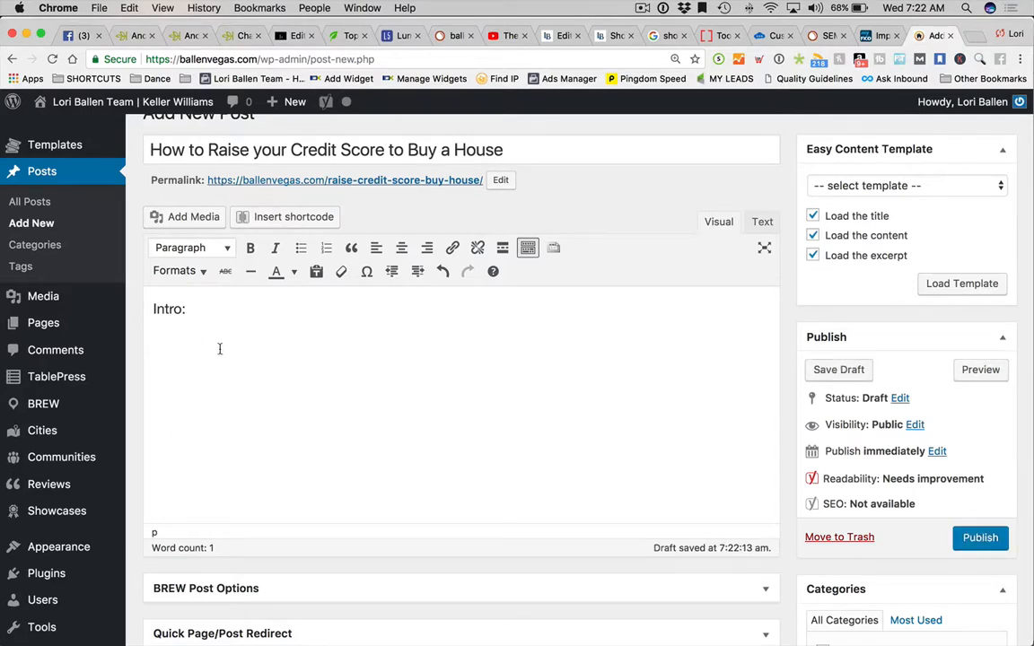
key("Return")
scroll(202, 328, "down", 1)
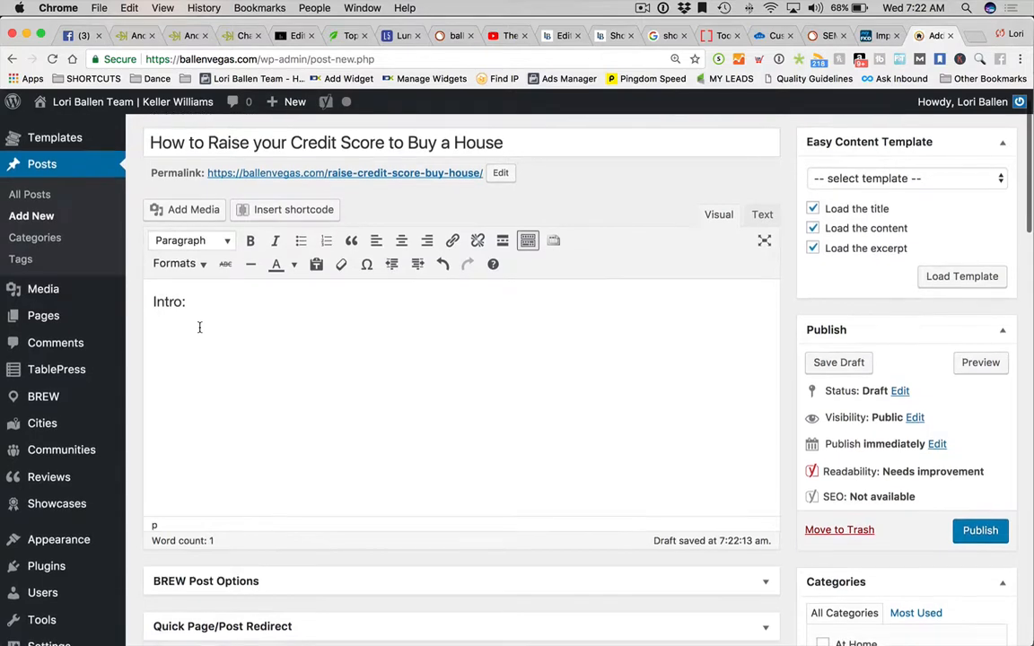
left_click(239, 308)
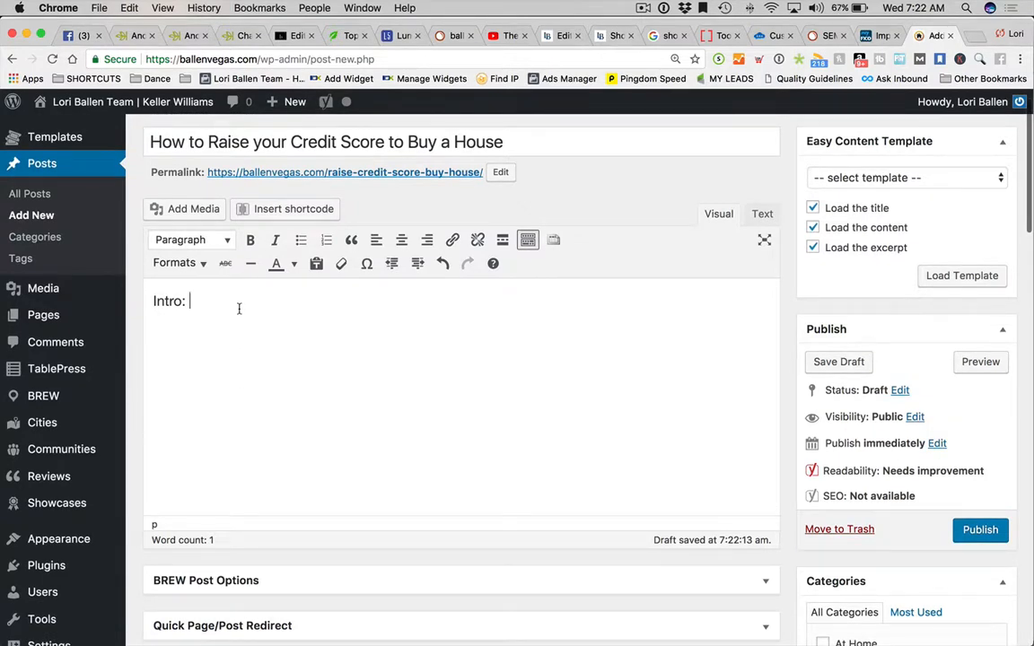
left_click(299, 139)
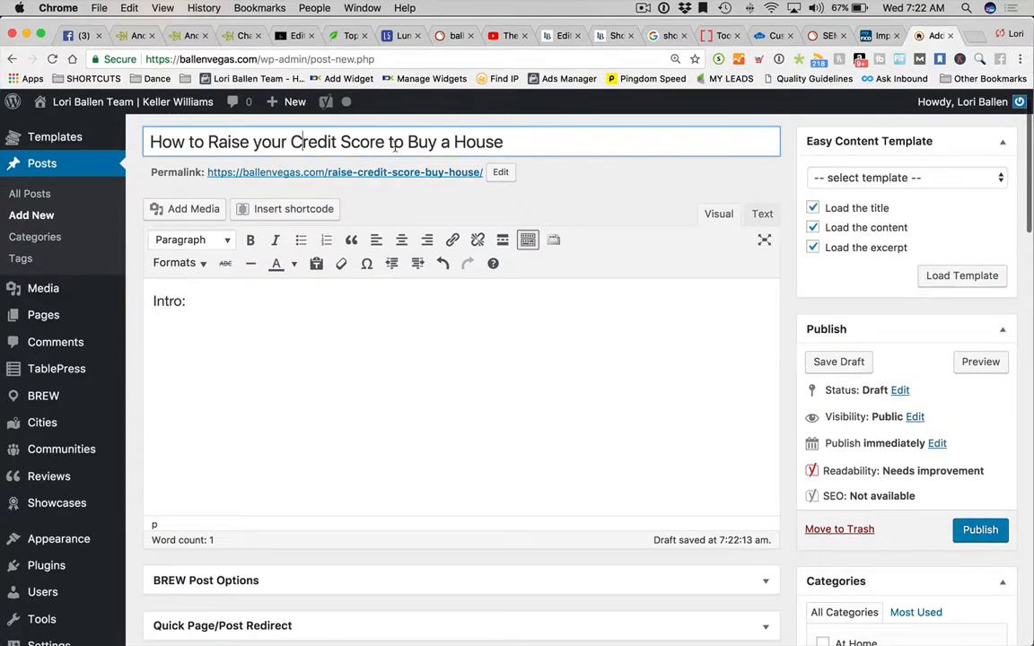
left_click_drag(395, 140, 142, 143)
left_click(249, 294)
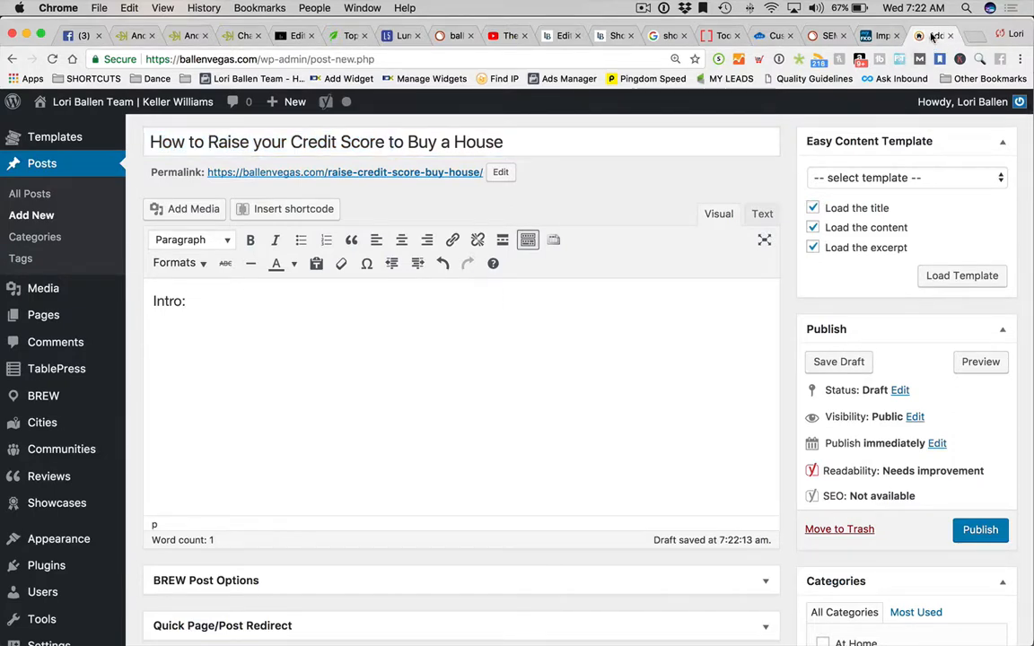
Place the new-post tab beside the SEMrush tab and review the content template's related words, backlinks, text length and competitor excerpts.
left_click_drag(932, 37, 881, 37)
left_click(819, 38)
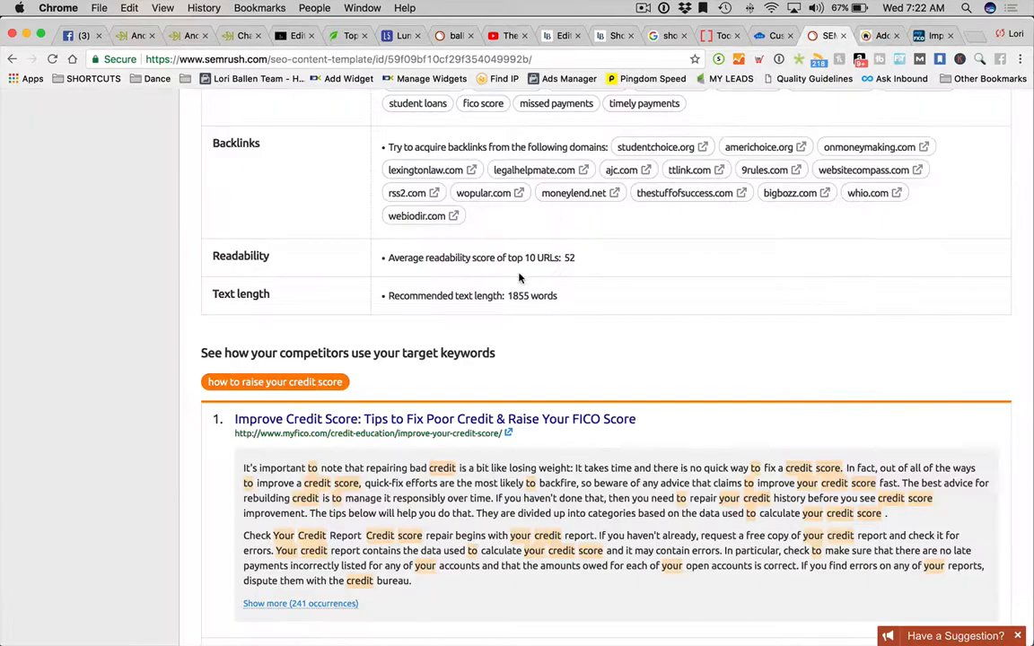
scroll(518, 278, "up", 3)
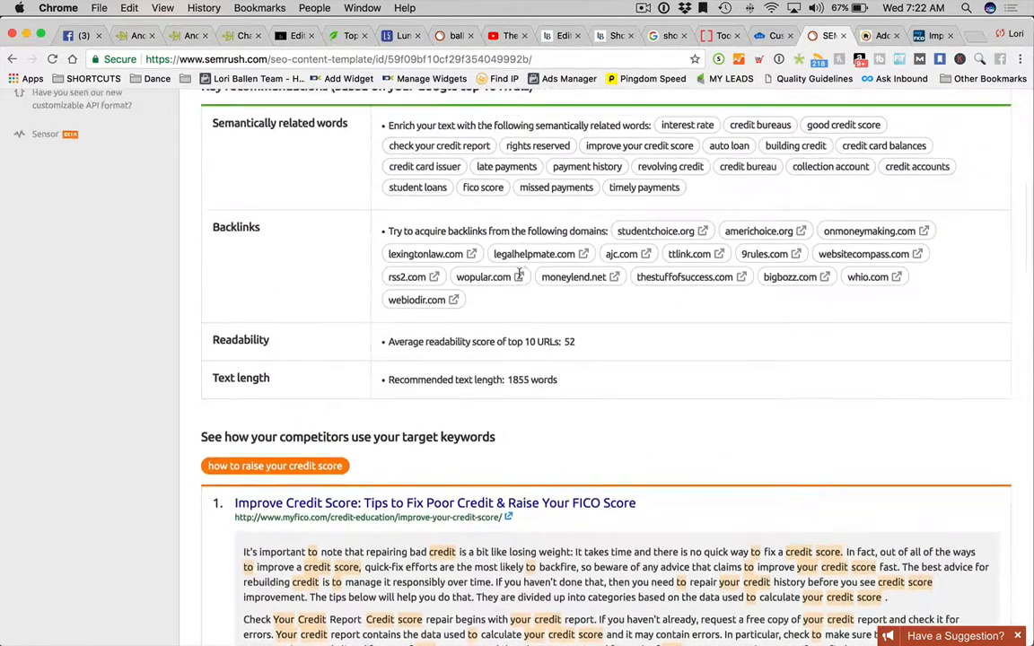
scroll(518, 274, "up", 1)
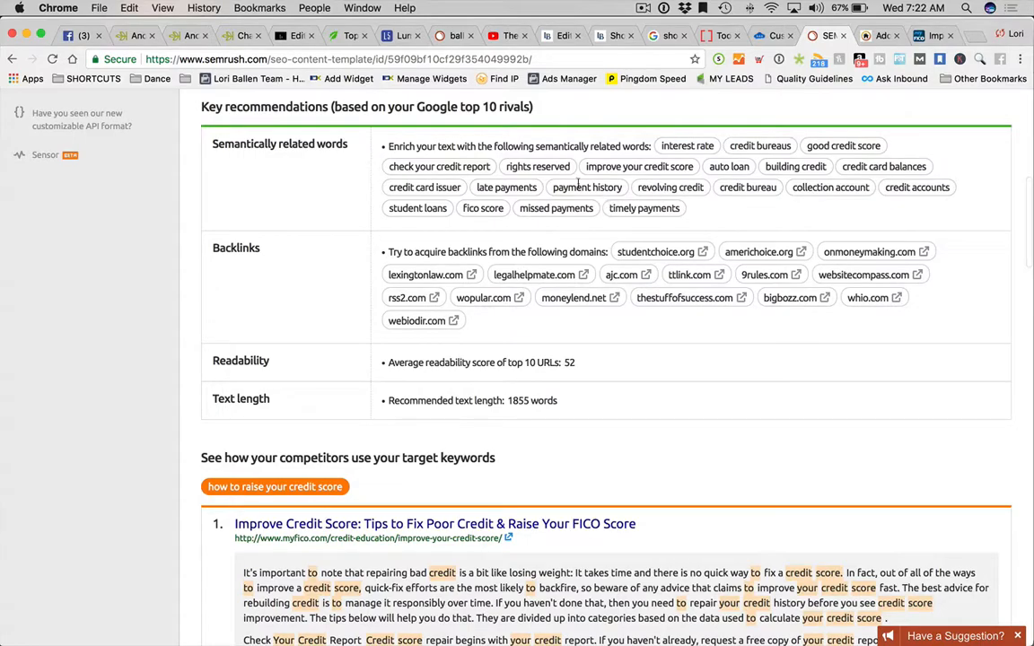
scroll(594, 166, "down", 15)
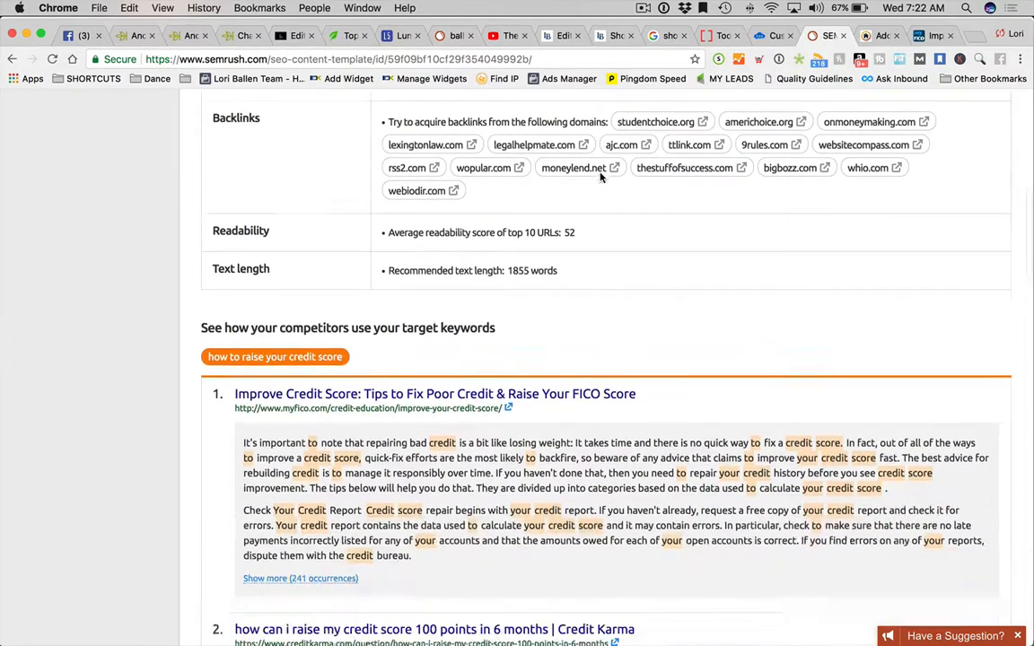
scroll(601, 178, "down", 12)
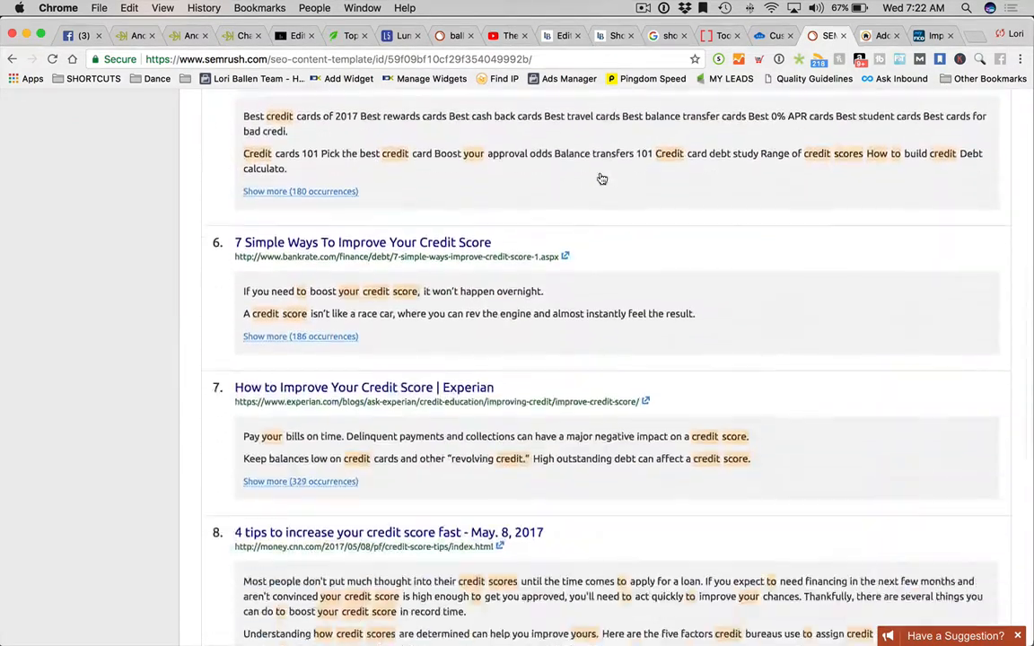
scroll(601, 178, "up", 20)
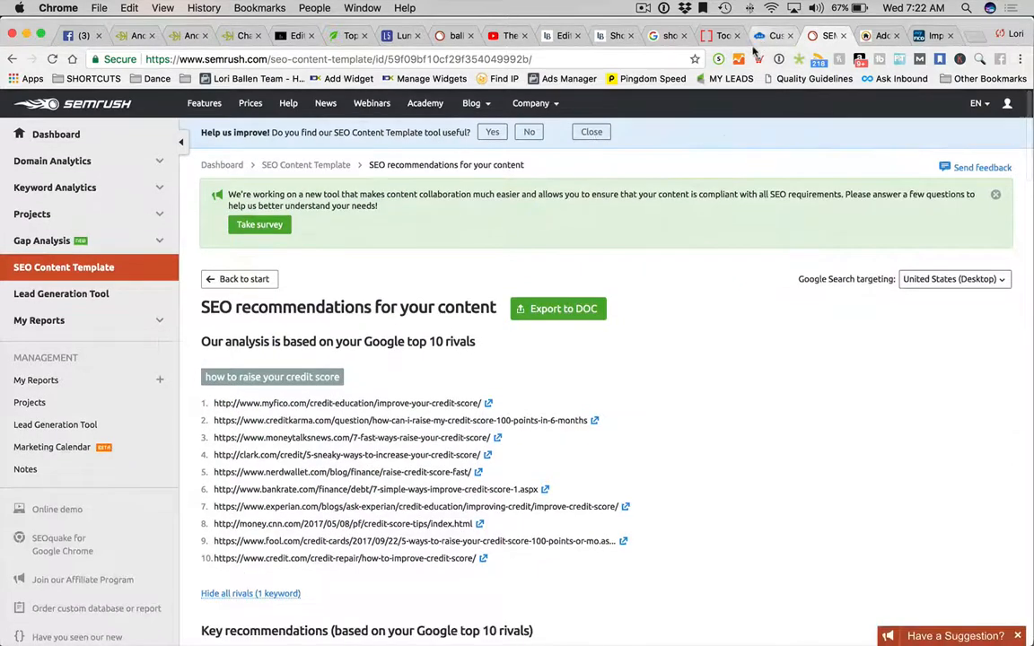
Search Google for "how to raise your credit score" in the tab showing the myFICO article.
left_click(933, 35)
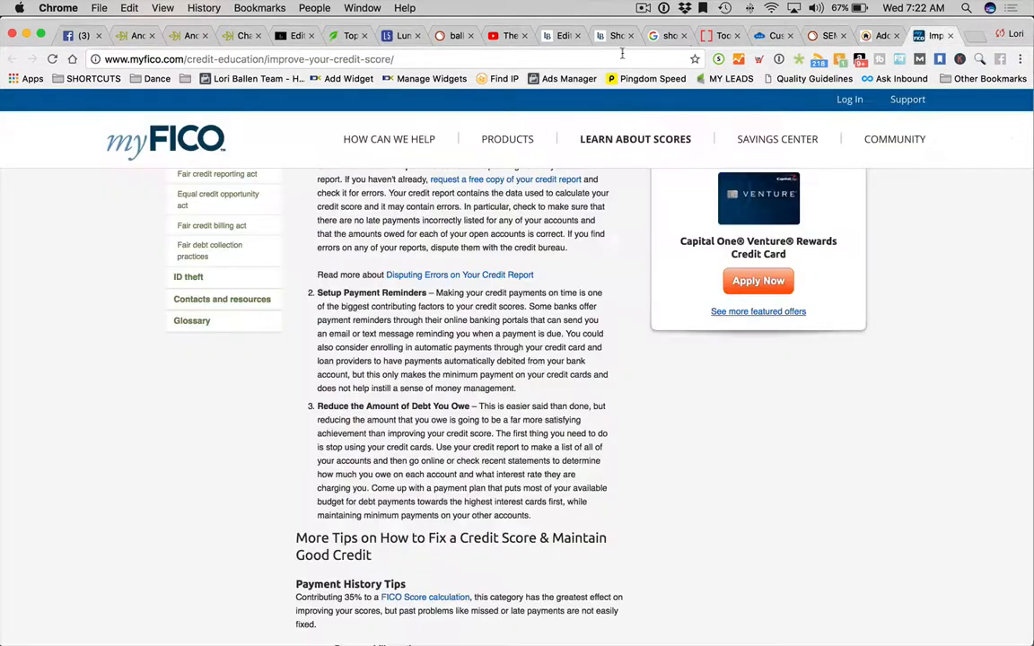
left_click(507, 61)
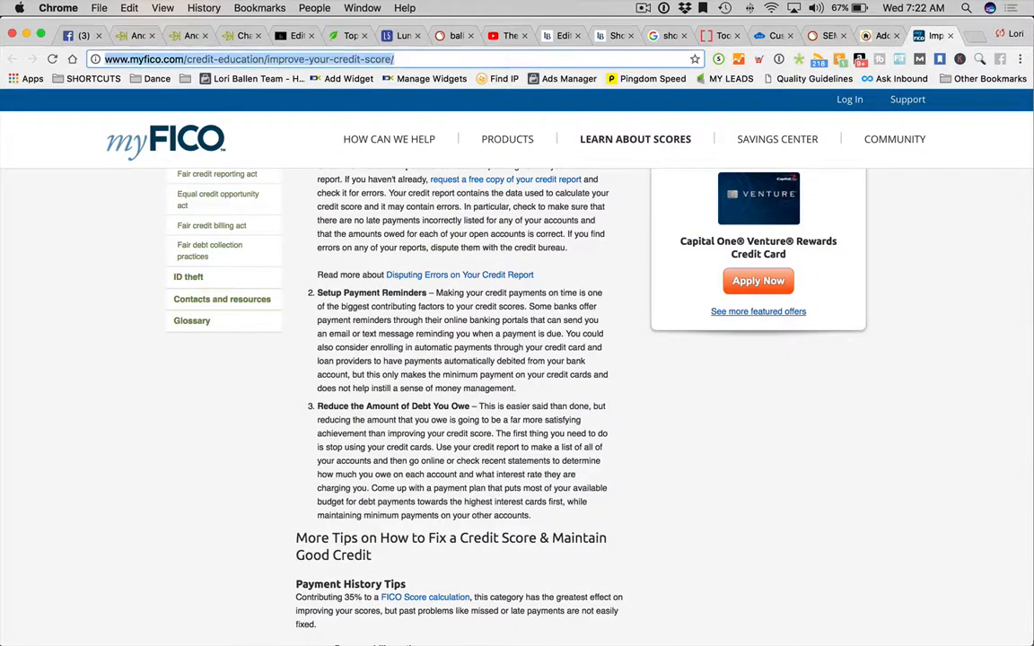
type("how to raise your ")
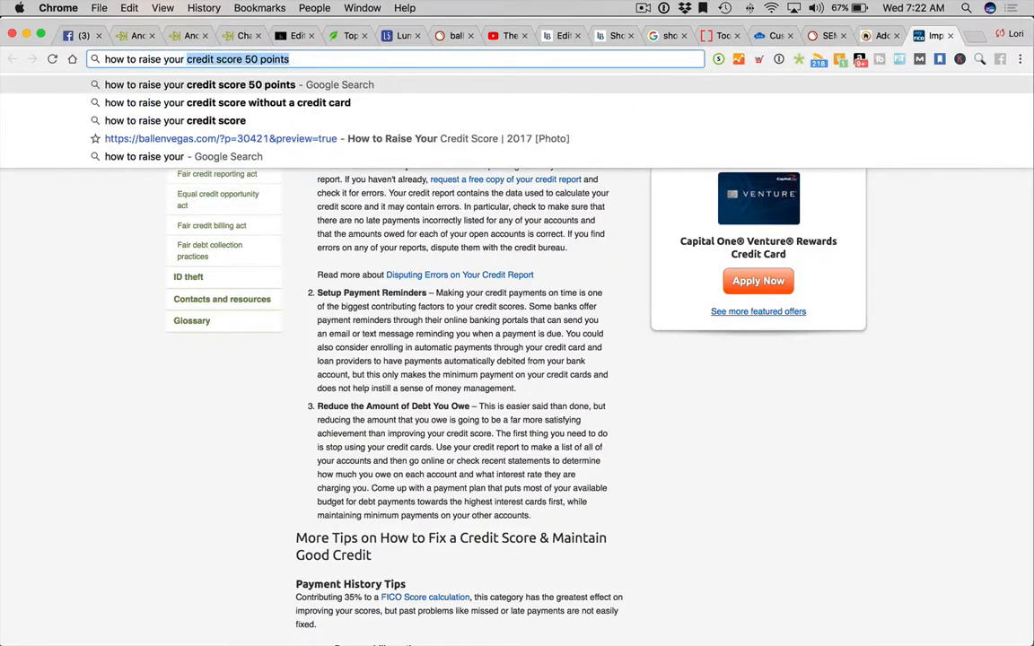
type("credit so")
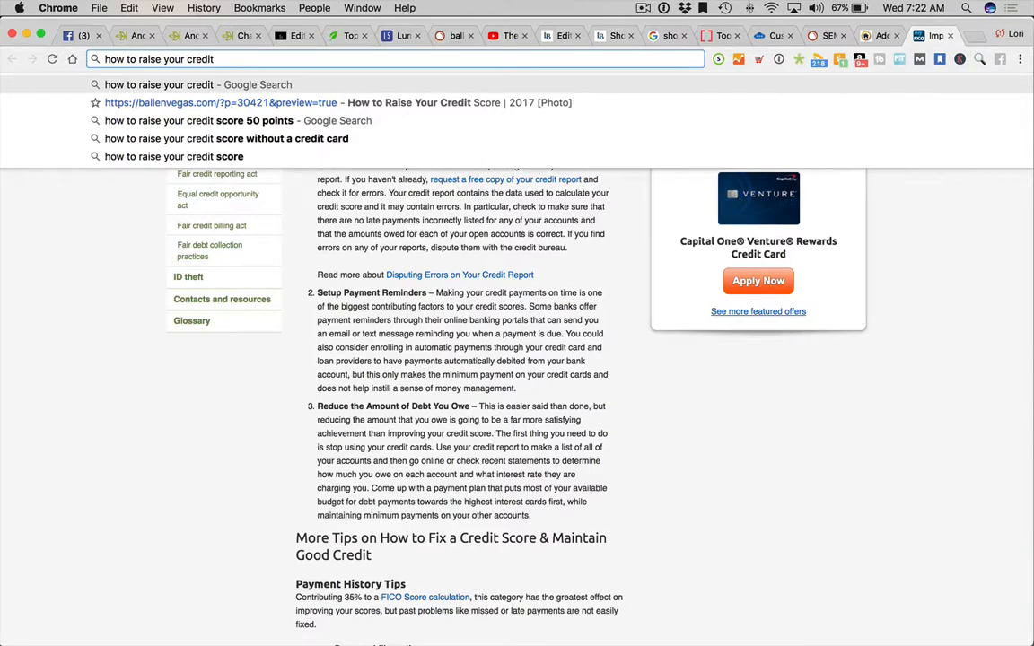
type("core")
key("BackSpace")
key("BackSpace")
key("BackSpace")
key("BackSpace")
type("s")
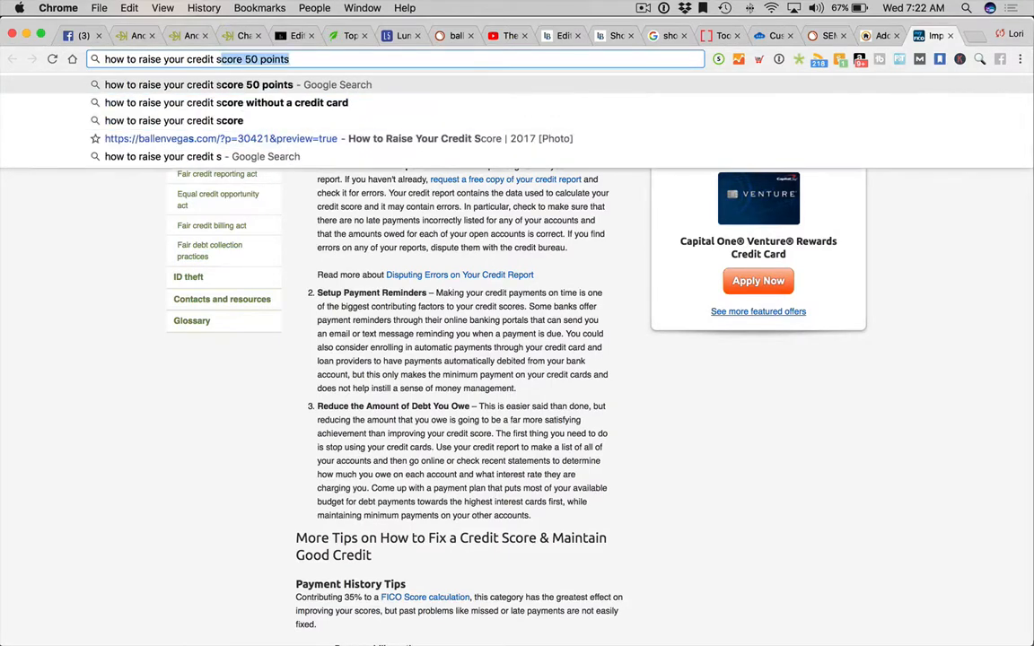
type("core")
key("Return")
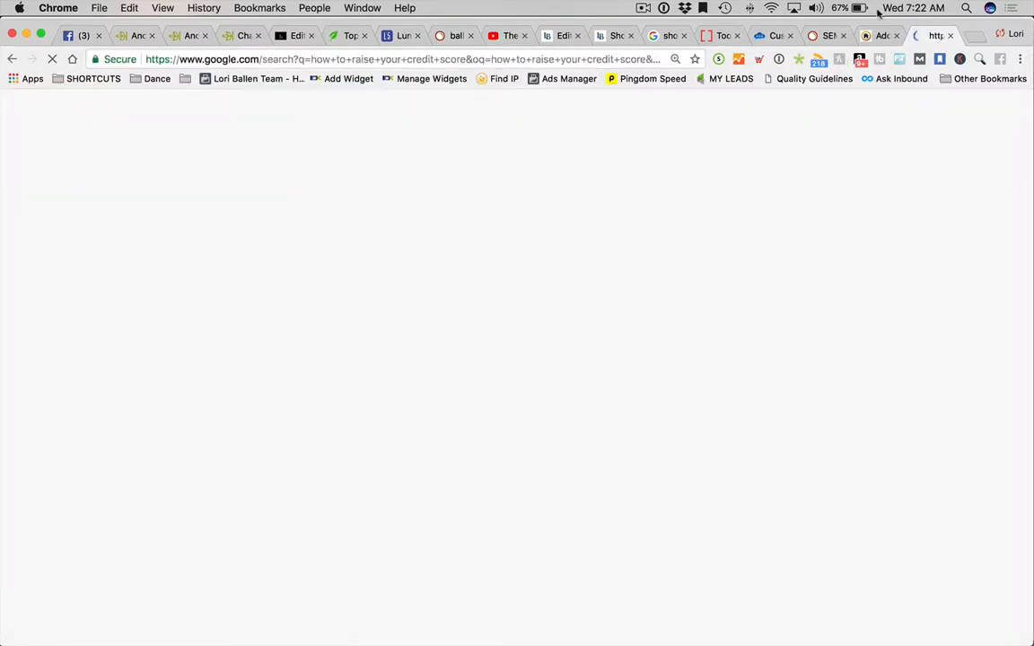
Open the SEMrush dashboard in a new tab and view the keyword overview for "how to raise your credit score".
left_click(824, 35)
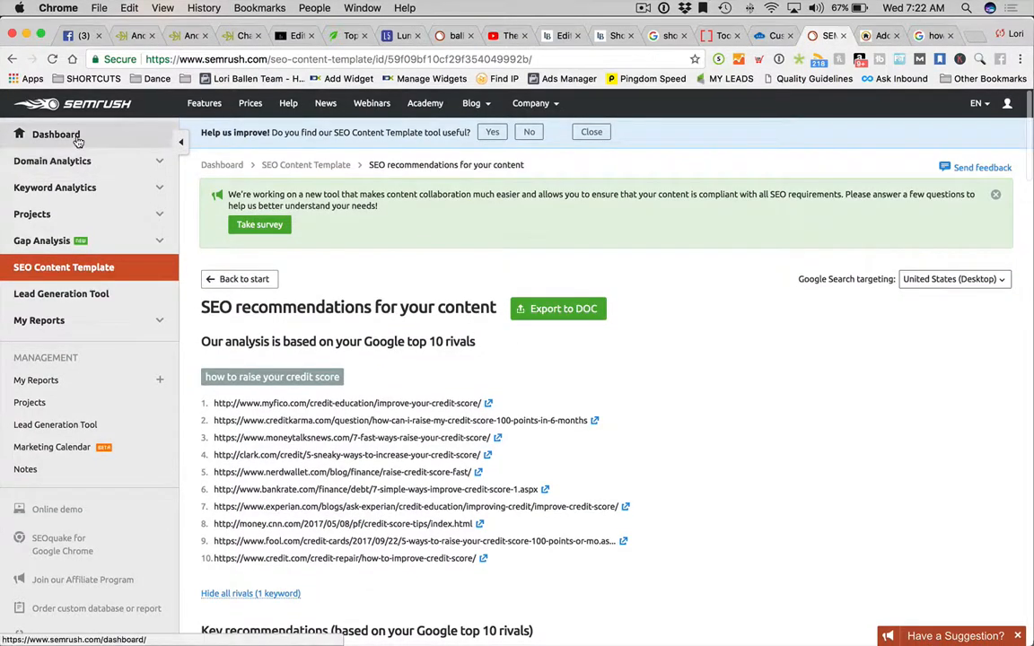
right_click(78, 139)
left_click(99, 143)
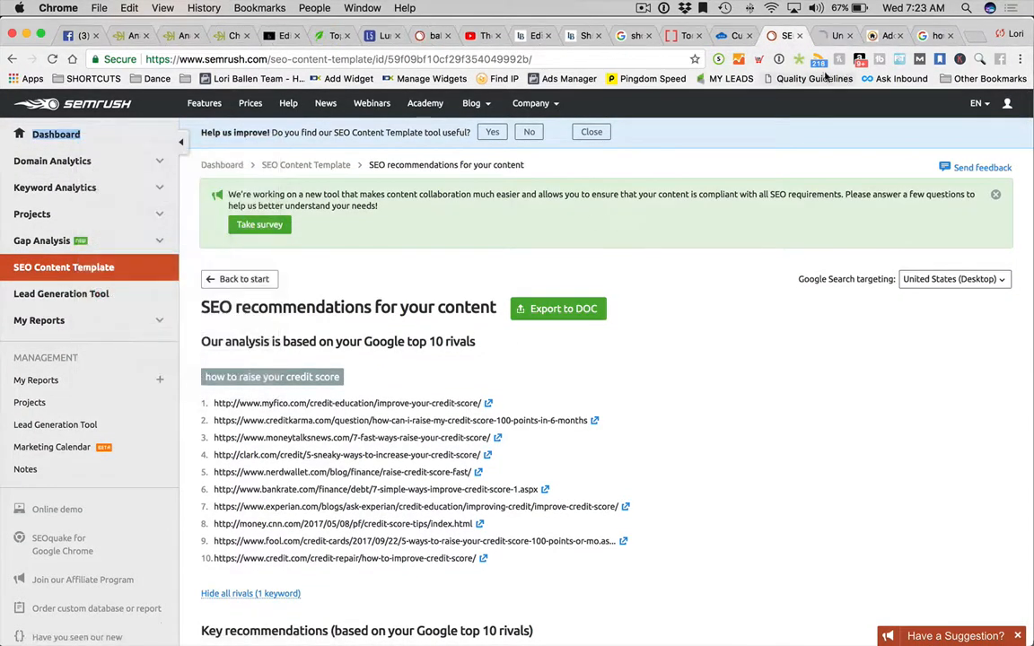
left_click(823, 36)
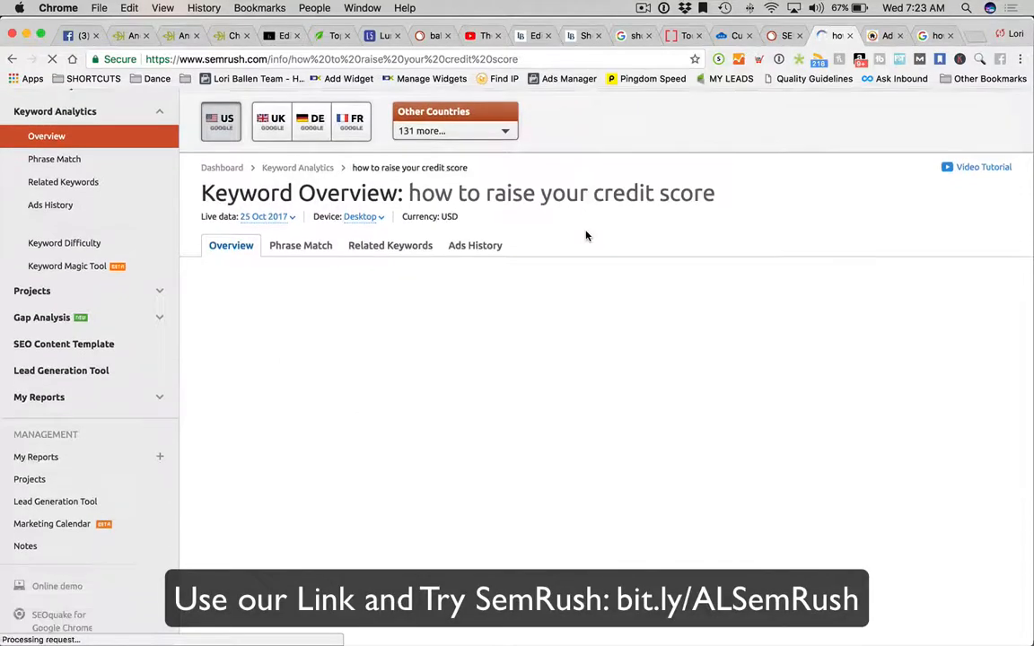
scroll(584, 234, "down", 2)
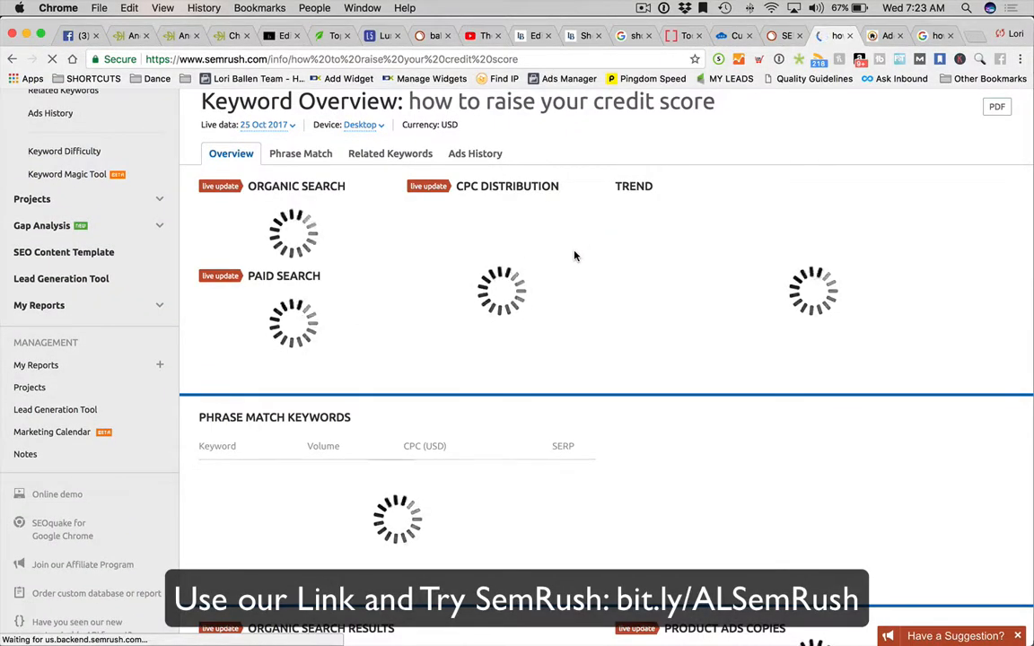
scroll(575, 256, "down", 3)
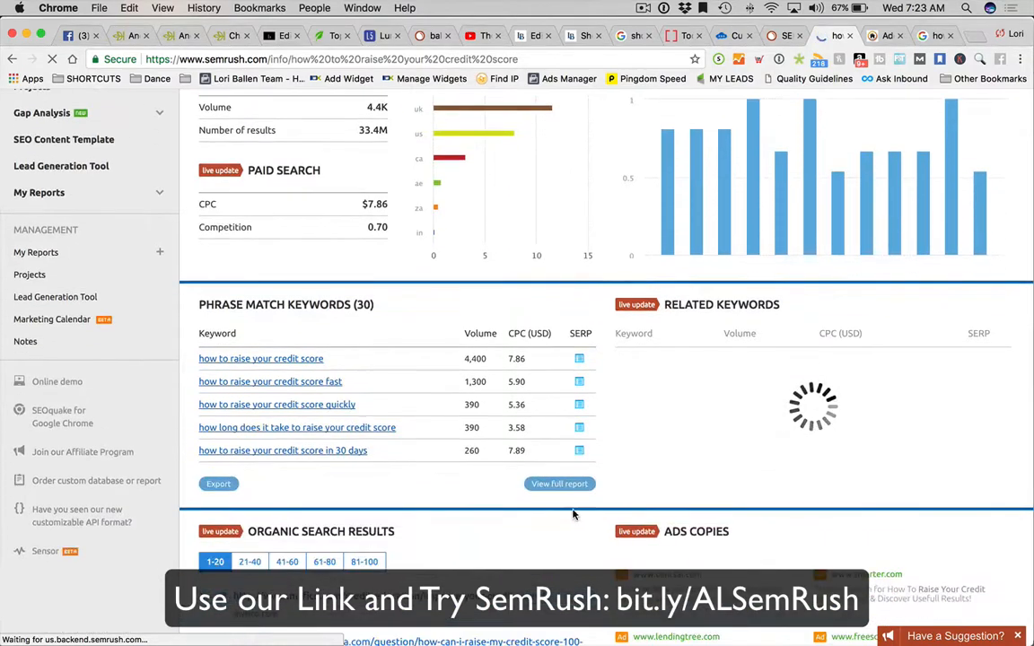
Open the full phrase match report for the keyword and review the related phrases with their search volumes.
left_click(559, 485)
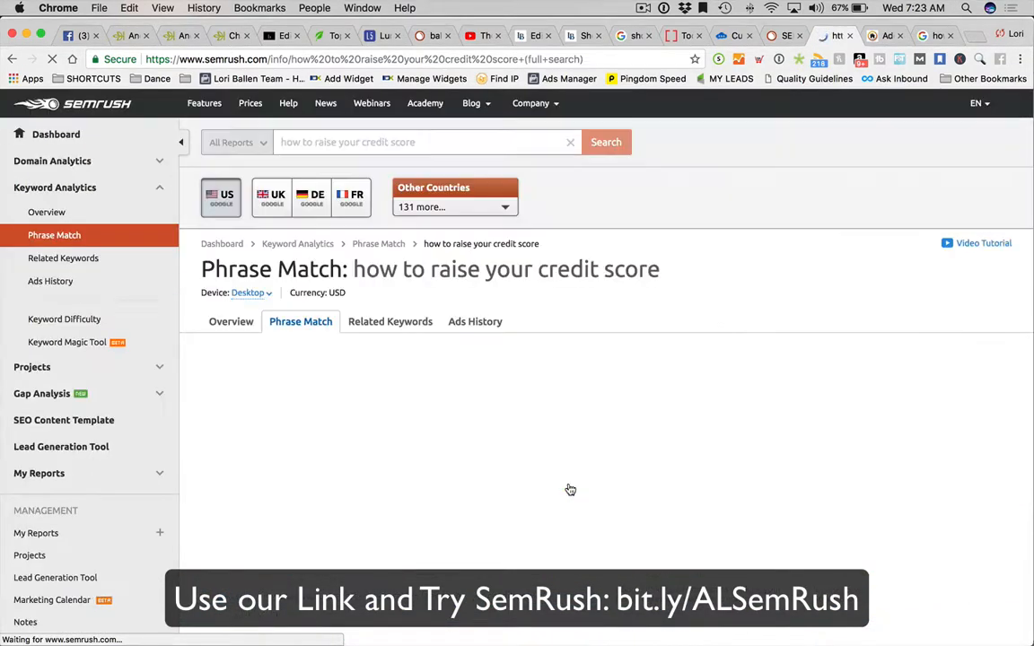
scroll(569, 489, "down", 10)
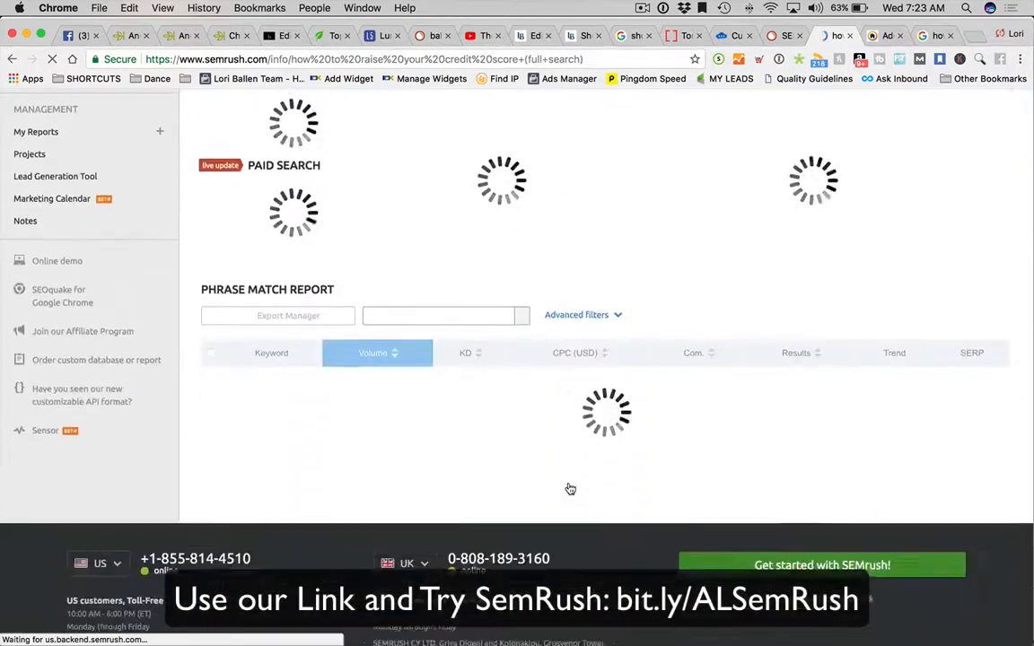
scroll(568, 489, "down", 3)
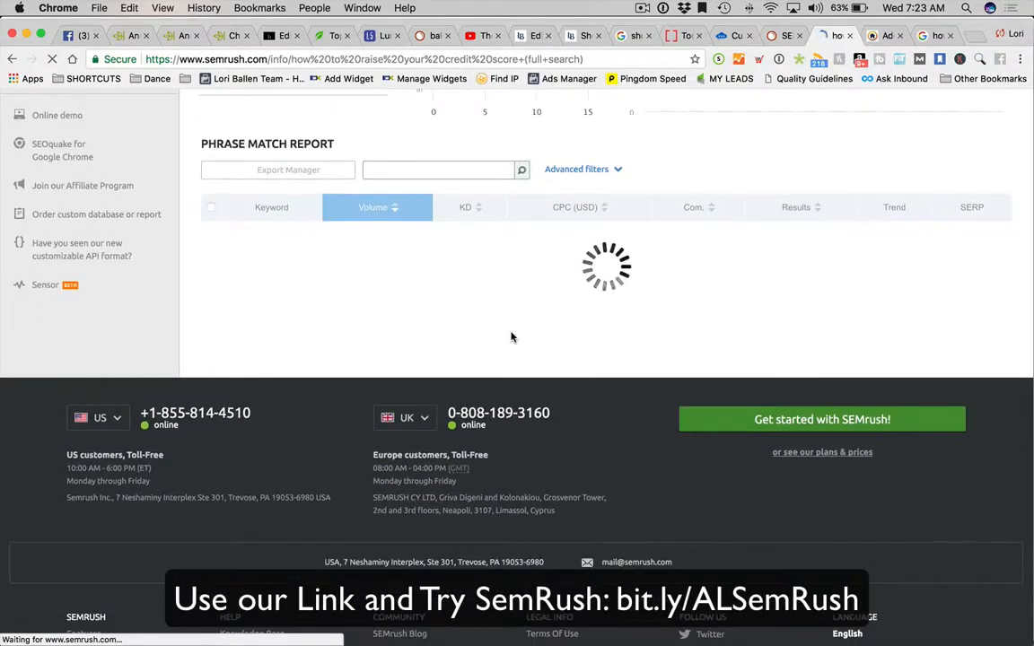
scroll(511, 336, "down", 1)
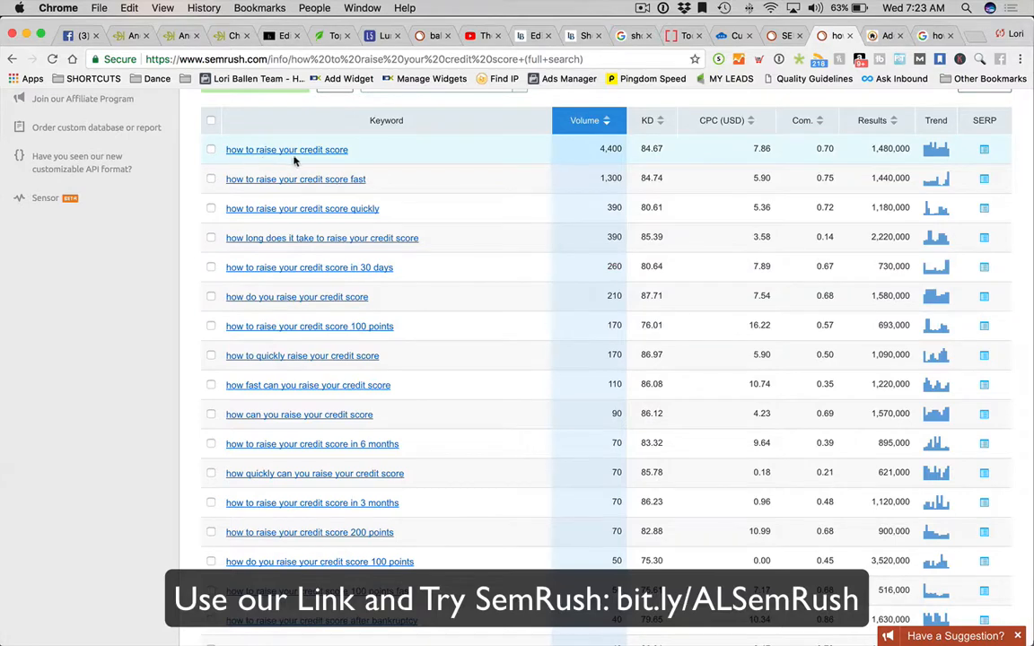
scroll(361, 152, "down", 1)
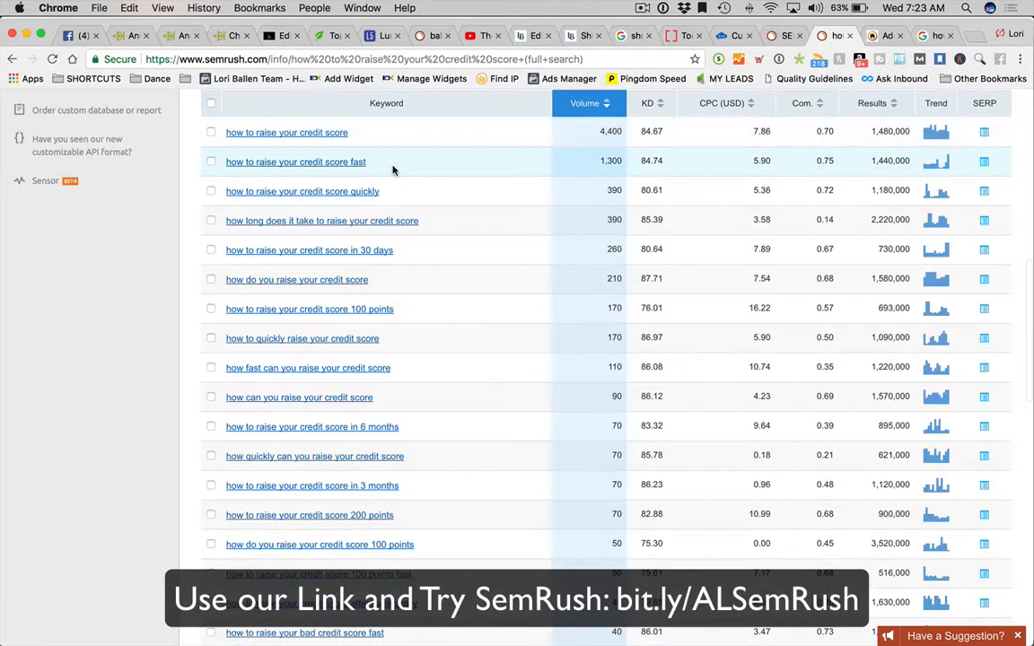
scroll(387, 166, "down", 1)
scroll(395, 171, "up", 2)
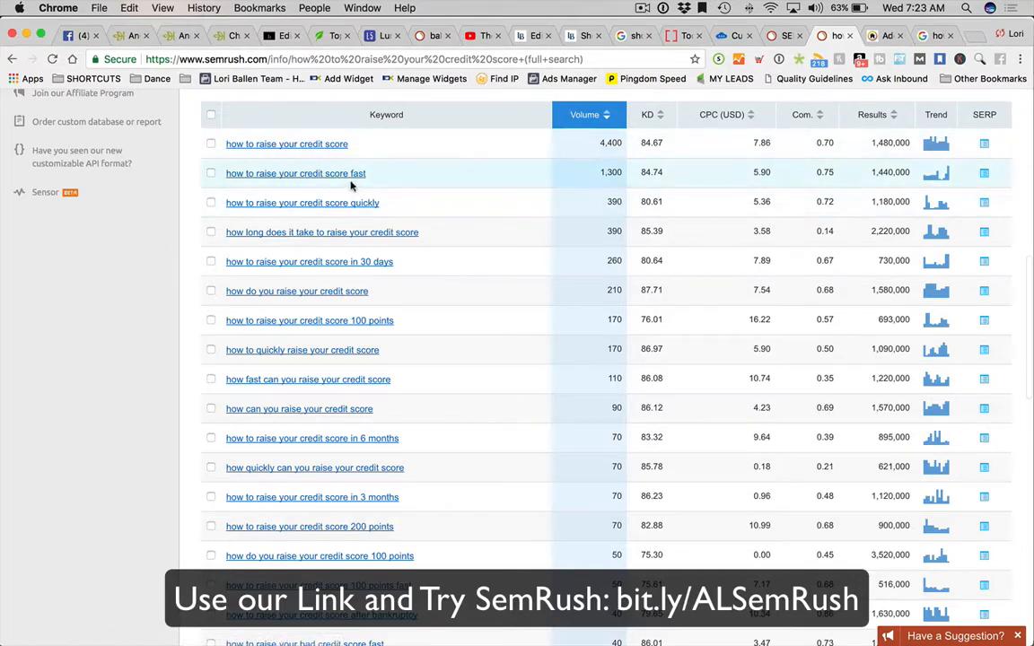
In the WordPress post, add "How to Raise Your Credit Score Fast" below the Intro line and format it as Heading 2.
left_click(883, 37)
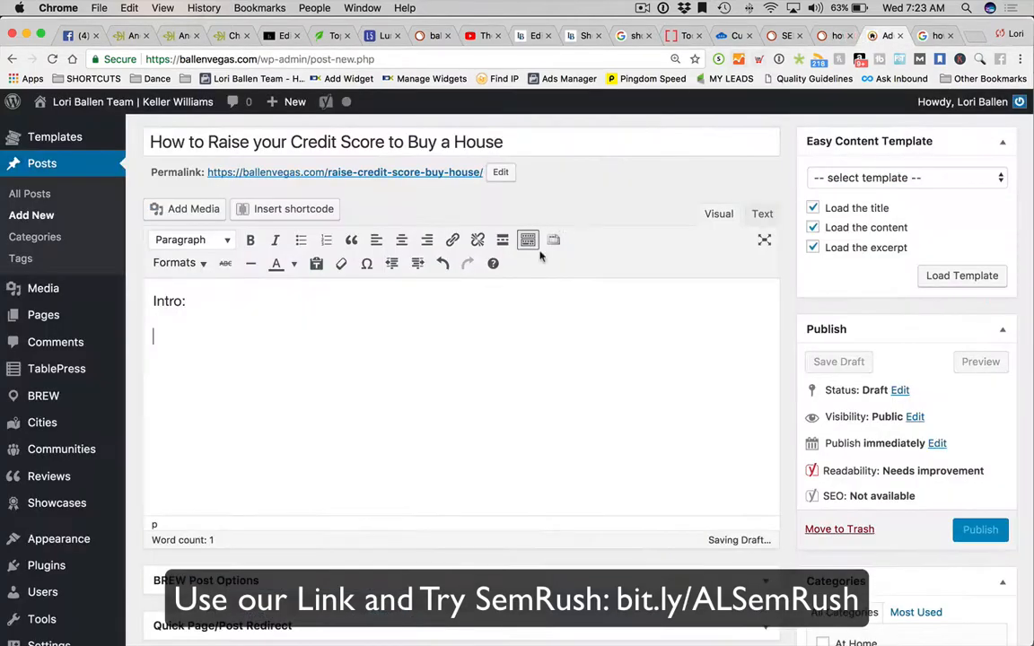
type("How to Raise Your Cred")
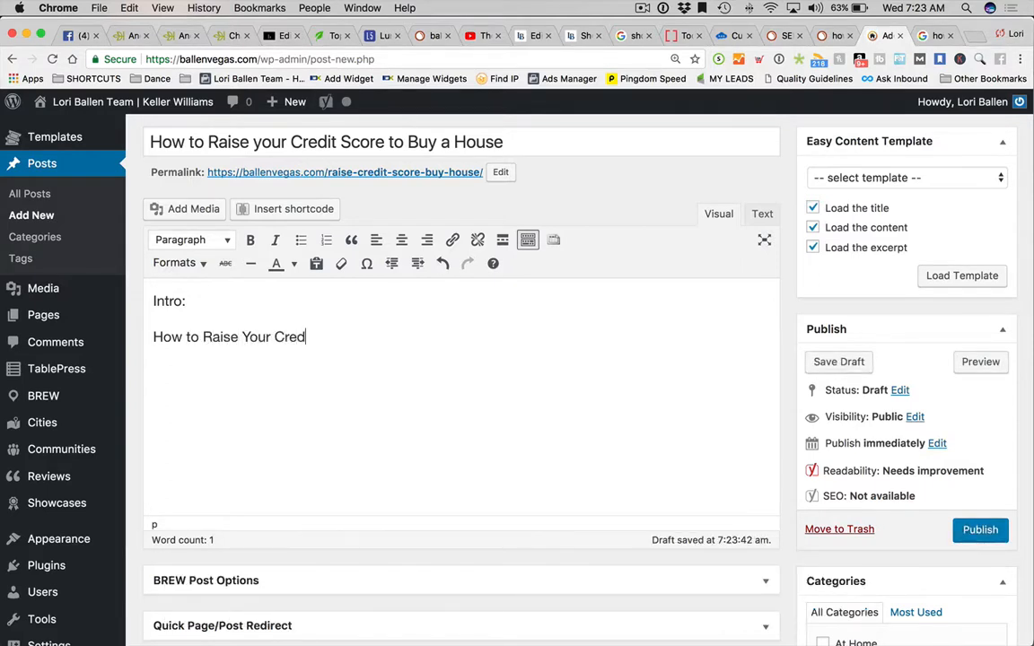
type("it Score Fast")
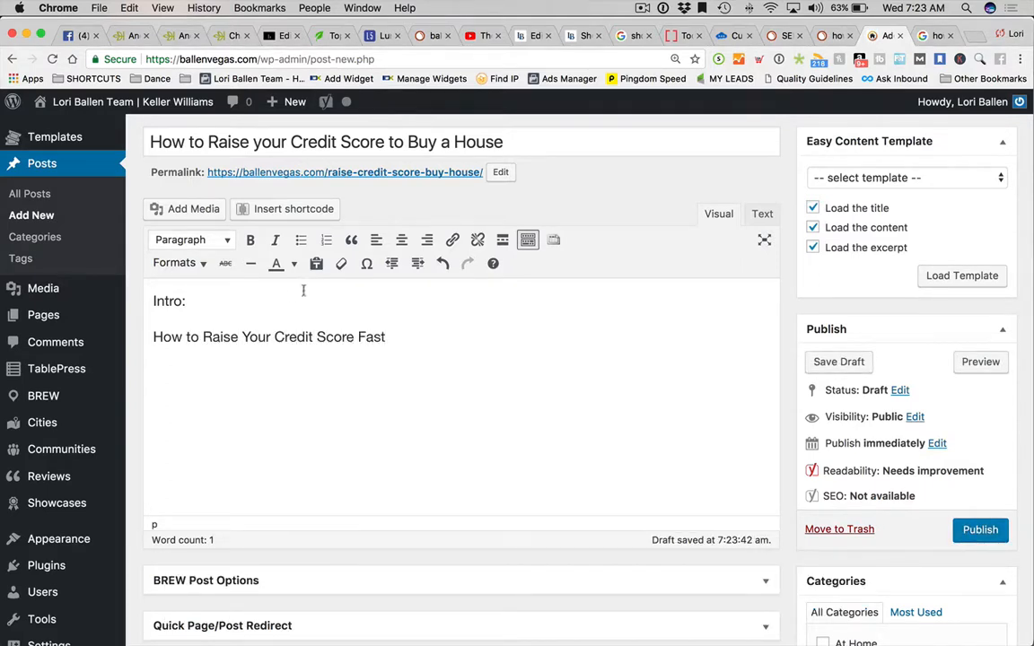
left_click(146, 329, "shift")
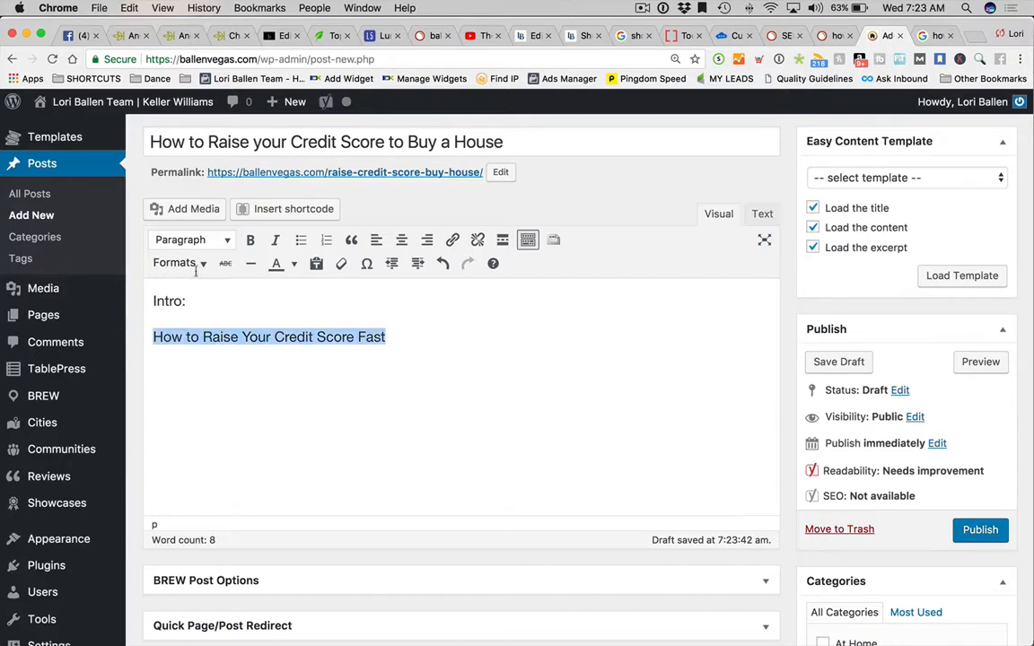
left_click(180, 240)
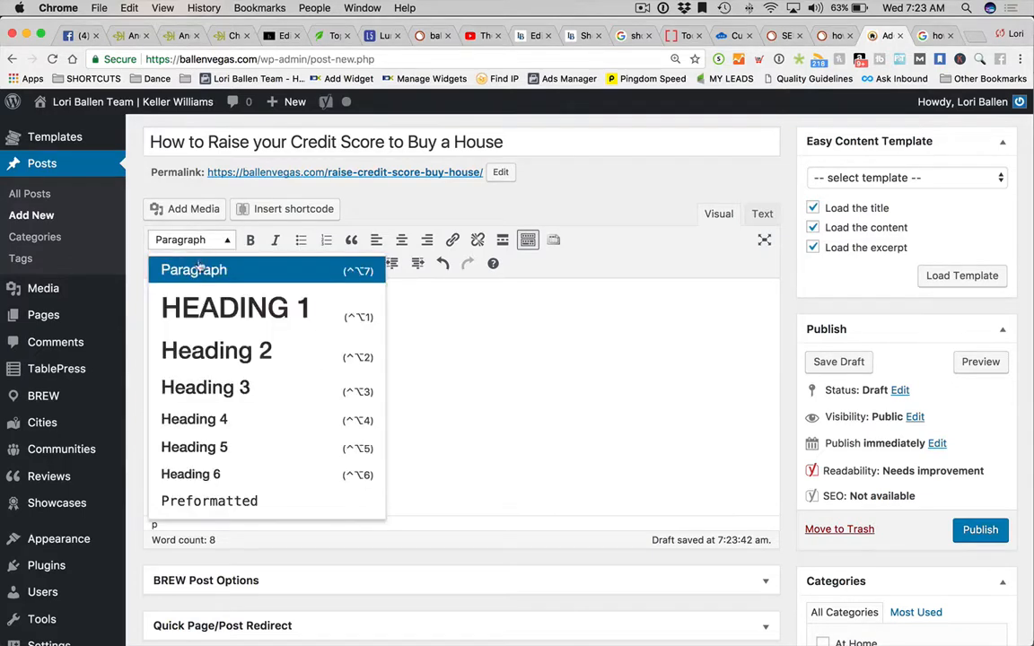
left_click(216, 351)
left_click(596, 351)
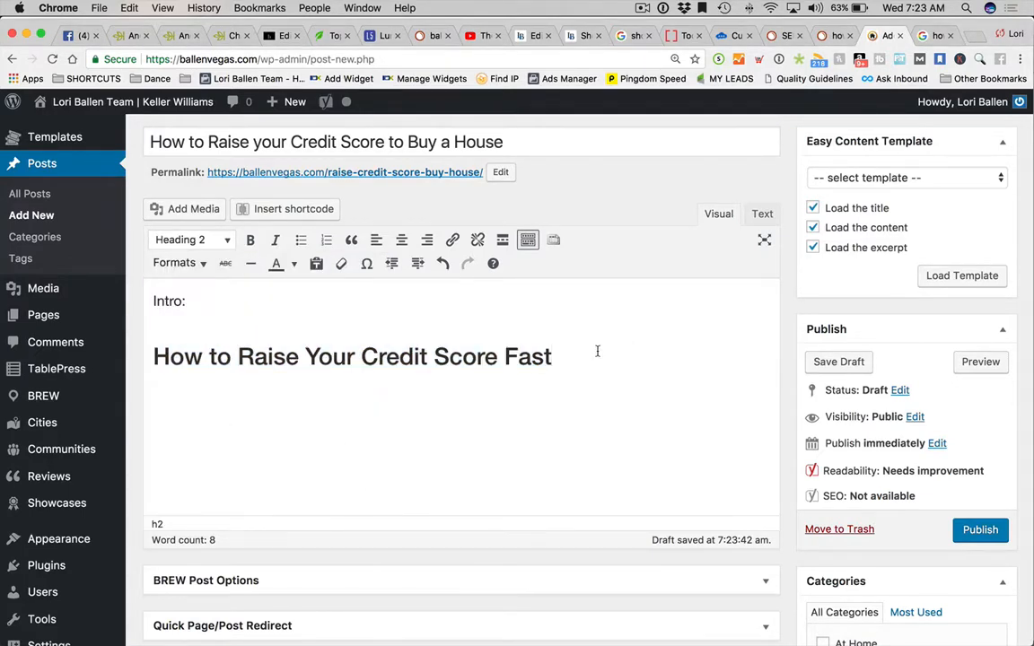
Add the placeholder line "300 words" beneath the "How to Raise Your Credit Score Fast" heading.
key("Return")
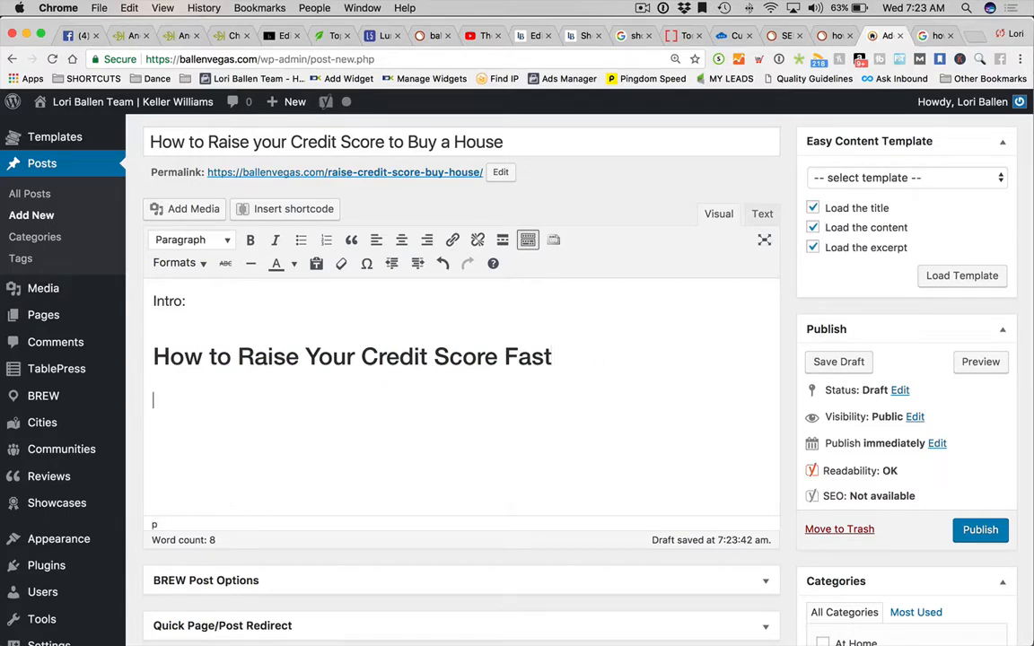
type("300 wo")
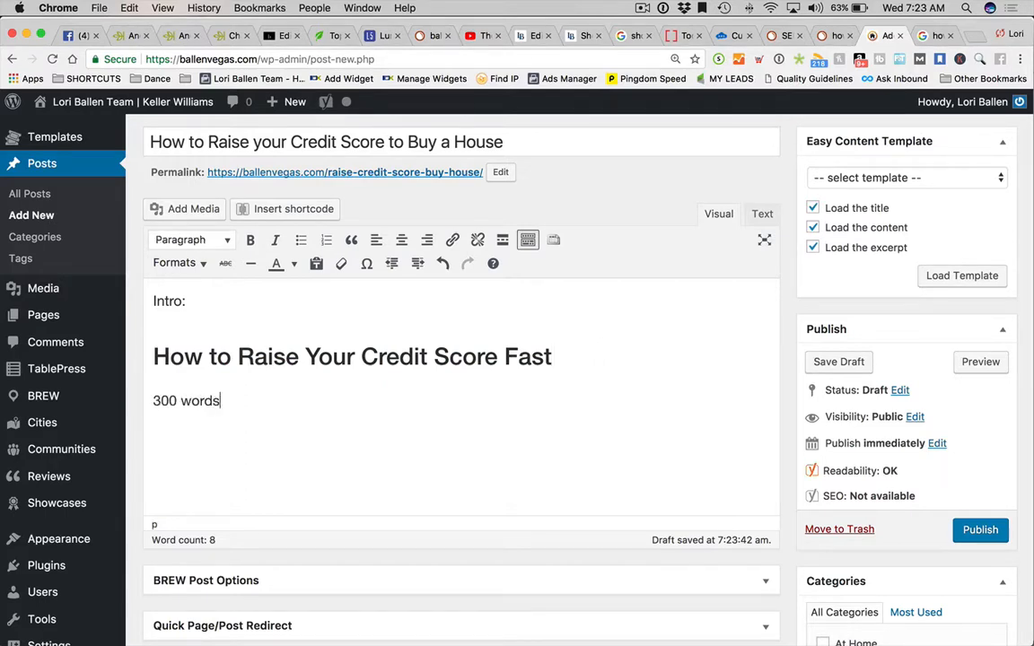
type("rds")
key("Return")
Check the SEMrush phrase match keywords and add the line "How to Raise Your Credit Score in 30 Days" below "300 words" in the post.
left_click(835, 36)
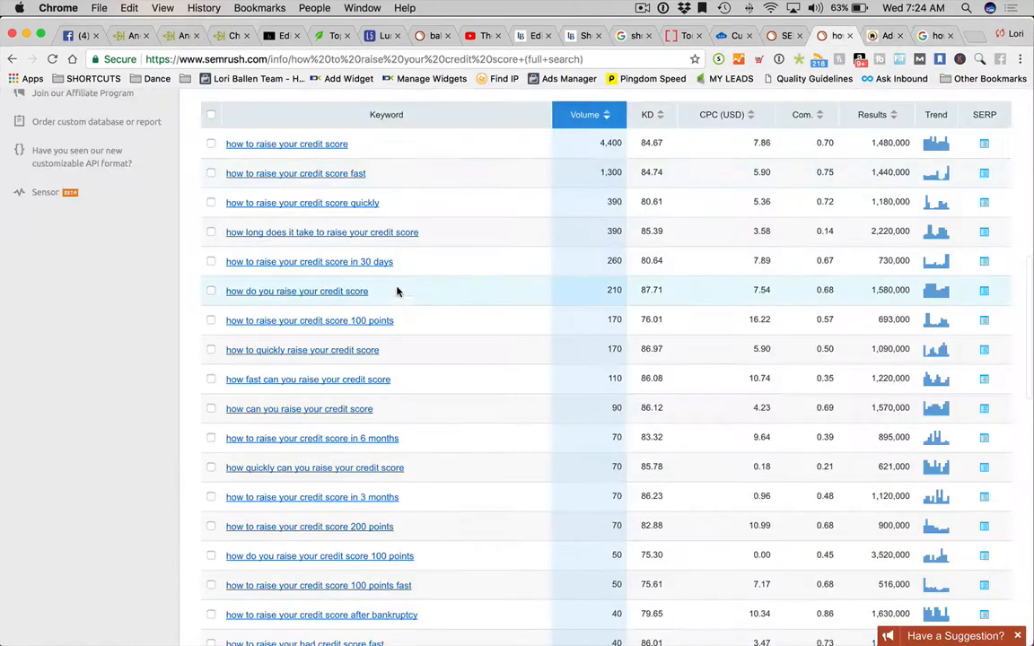
scroll(392, 268, "down", 1)
scroll(393, 268, "down", 5)
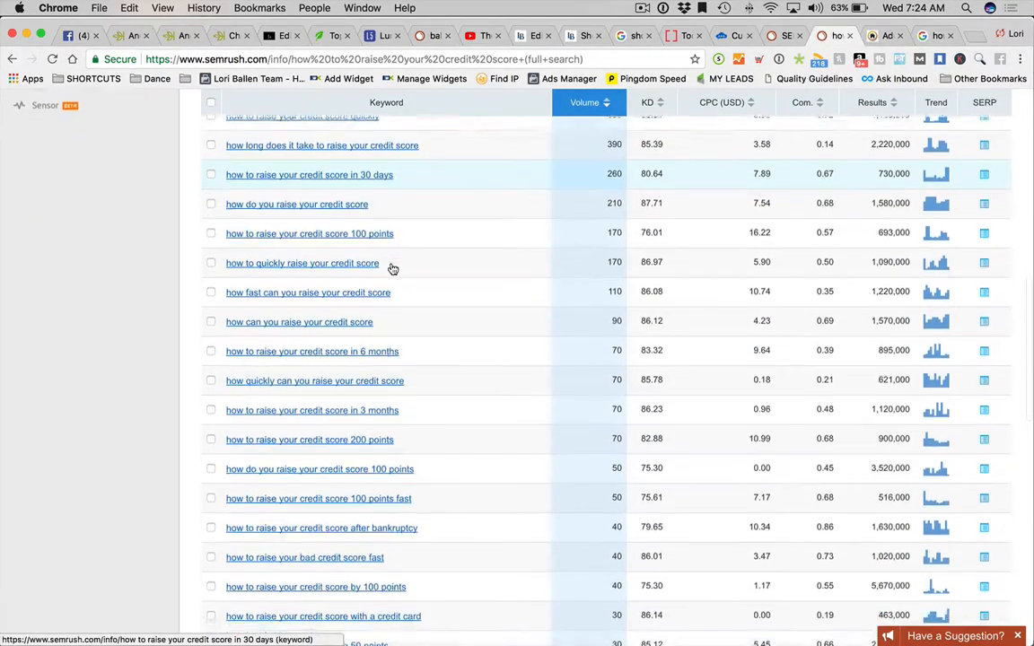
scroll(392, 268, "down", 2)
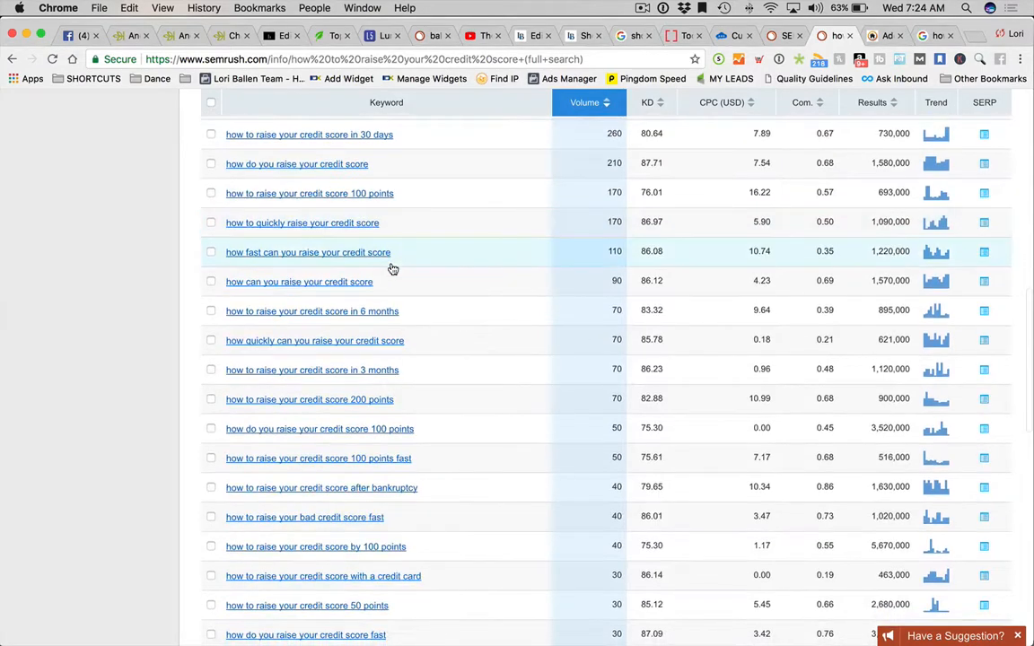
left_click(778, 36)
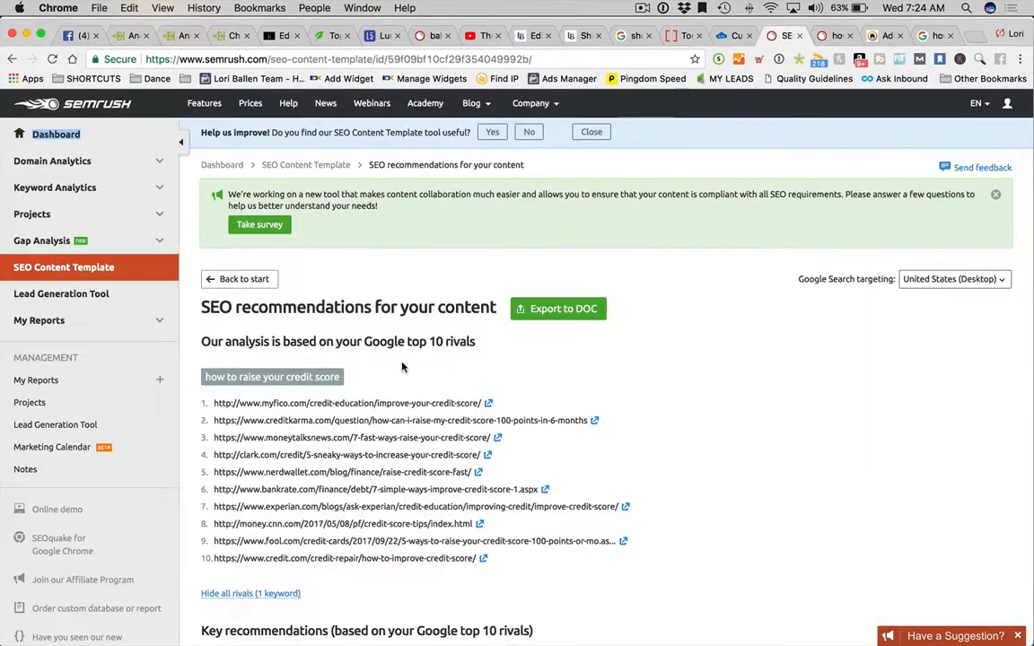
left_click(883, 36)
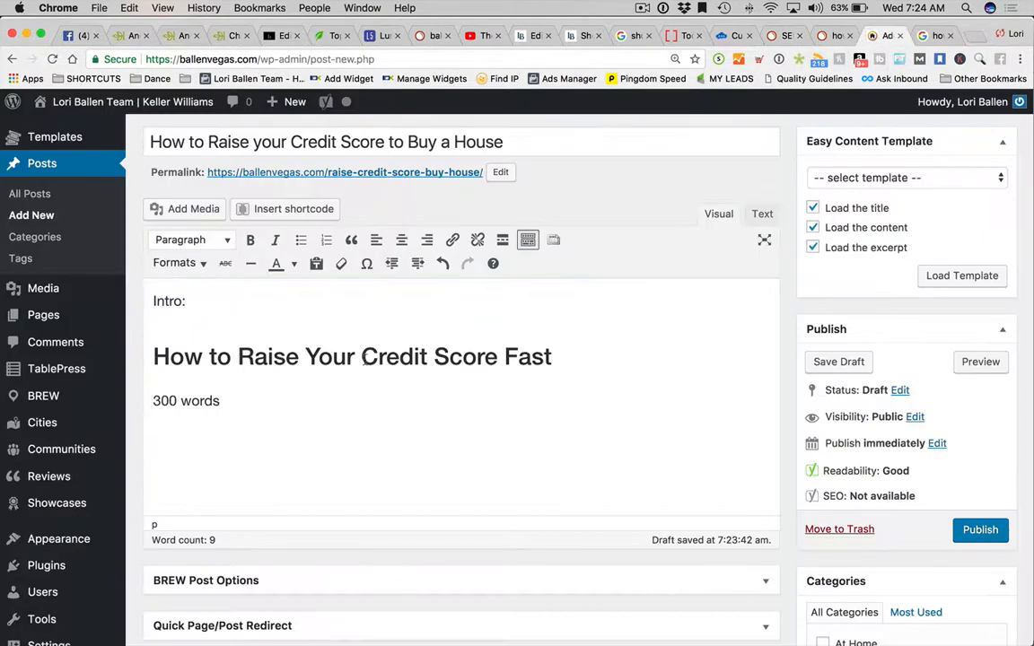
type("How to Raise You")
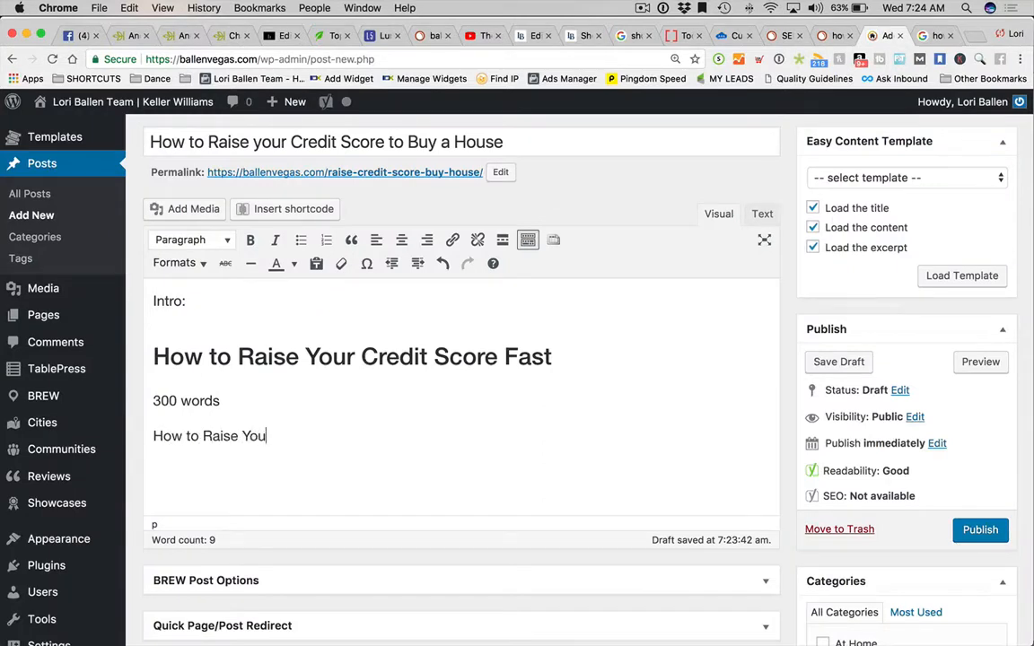
type("r Credit Score")
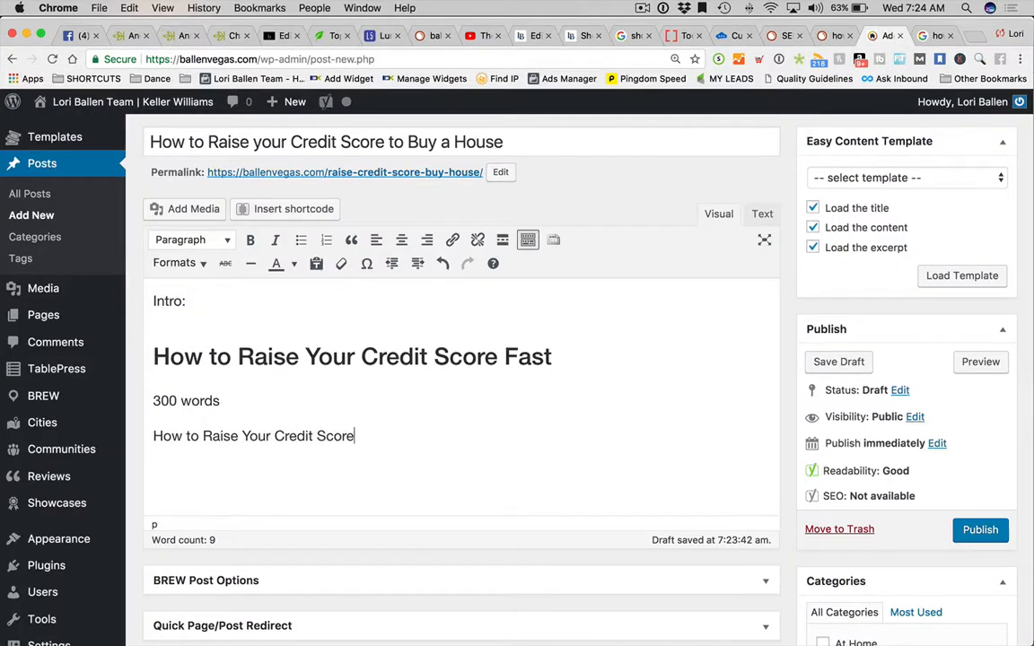
type(" in 30 Days")
key("Return")
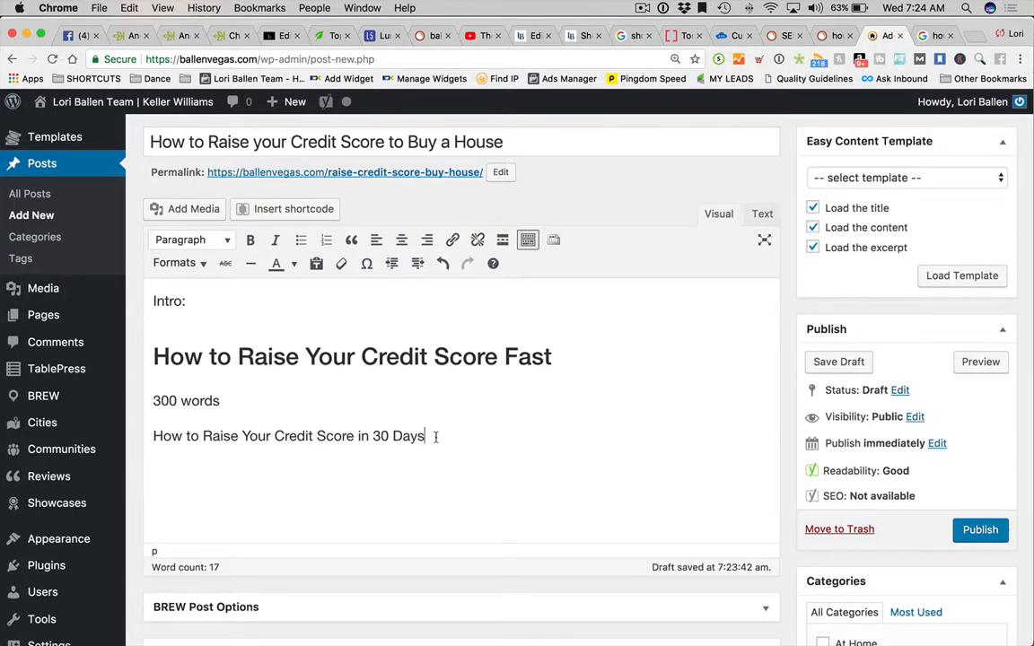
Format the line "How to Raise Your Credit Score in 30 Days" as Heading 2.
left_click_drag(427, 436, 145, 436)
left_click(199, 242)
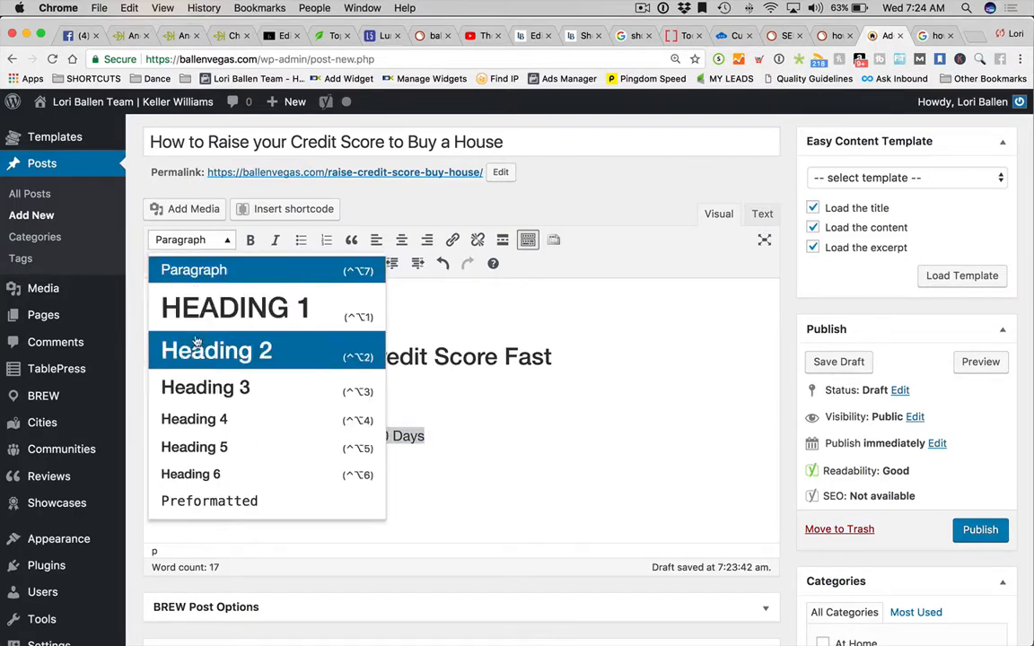
left_click(233, 350)
left_click(646, 462)
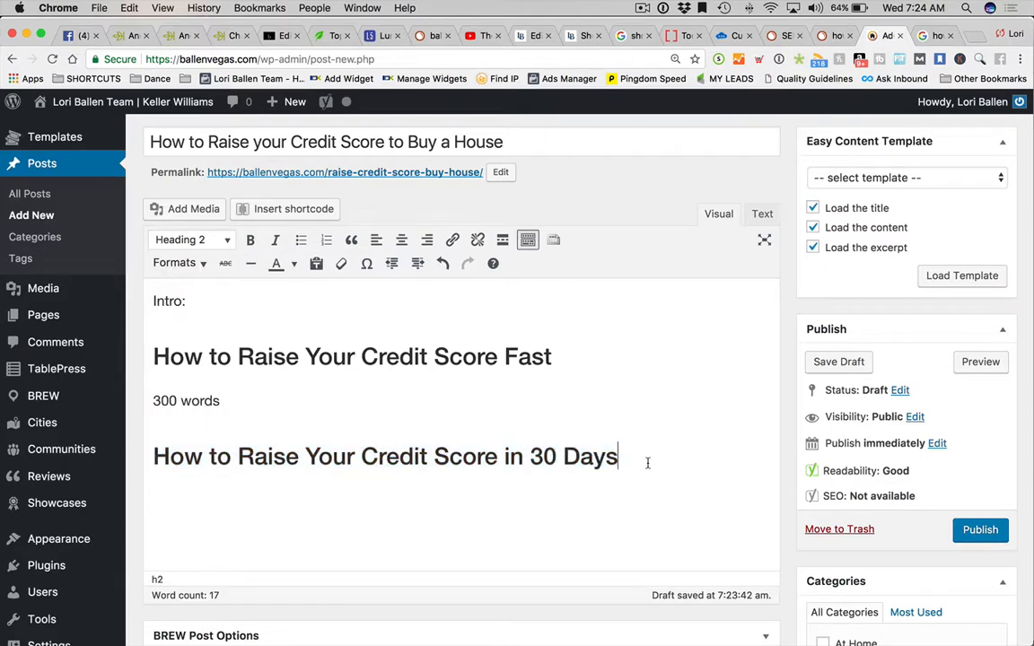
Check Google's suggestions for "how to raise your credit score" and add "How to Raise your Credit Score by 200 Points" below the 30 Days heading.
key("Return")
left_click(931, 38)
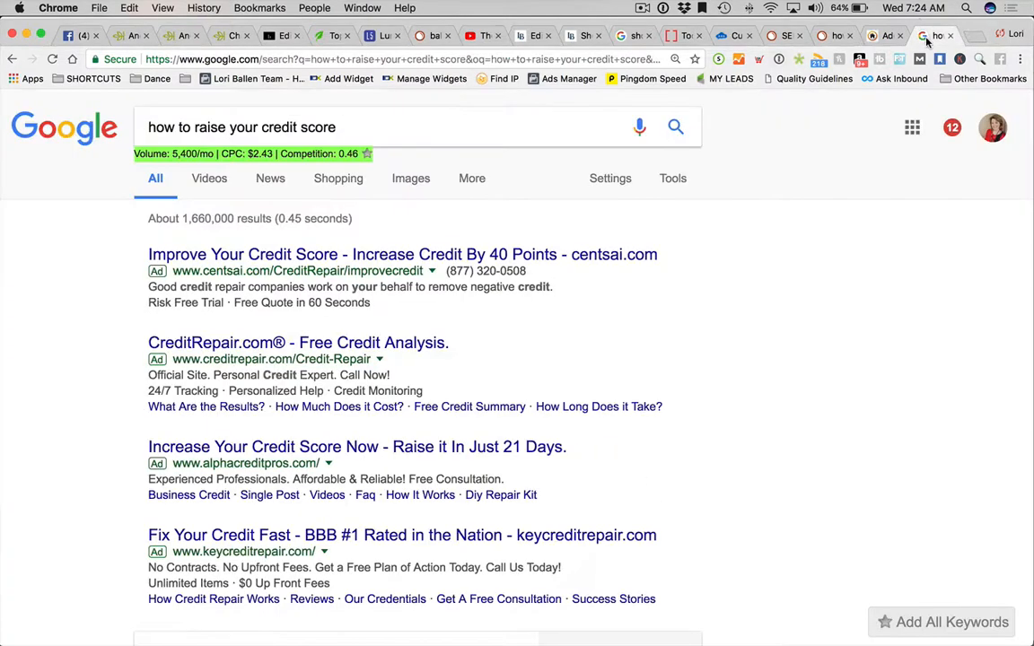
scroll(272, 372, "down", 1)
left_click(362, 104)
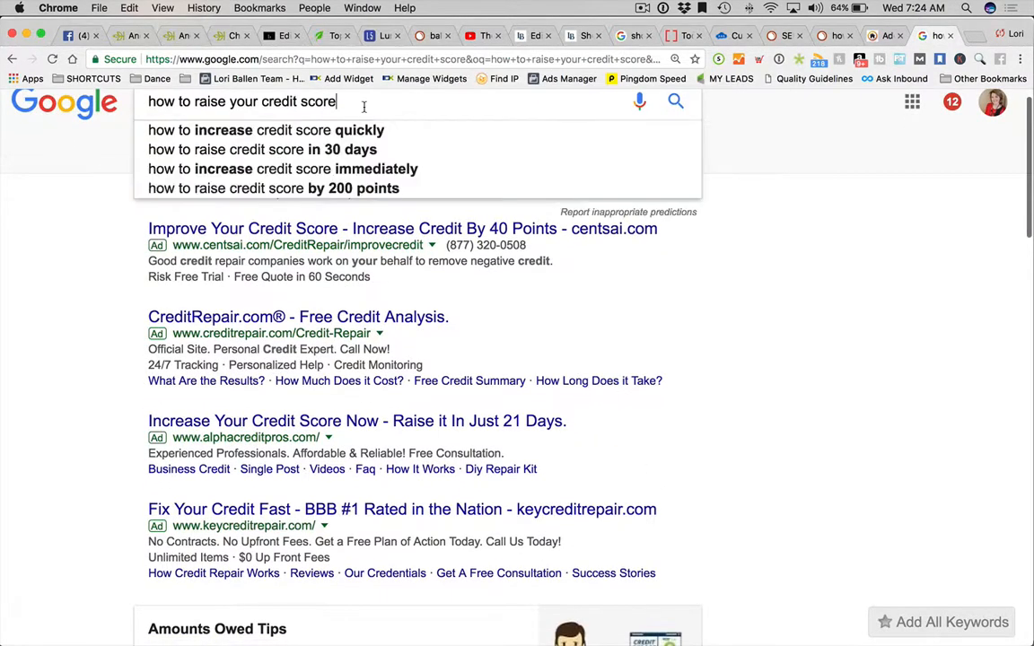
scroll(363, 182, "up", 1)
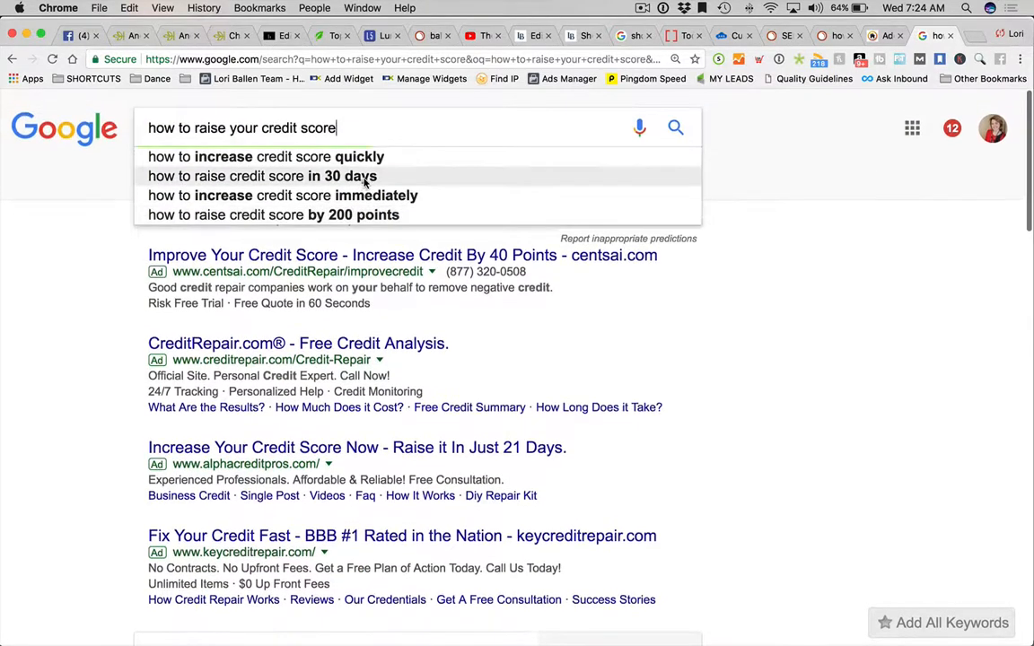
left_click(883, 36)
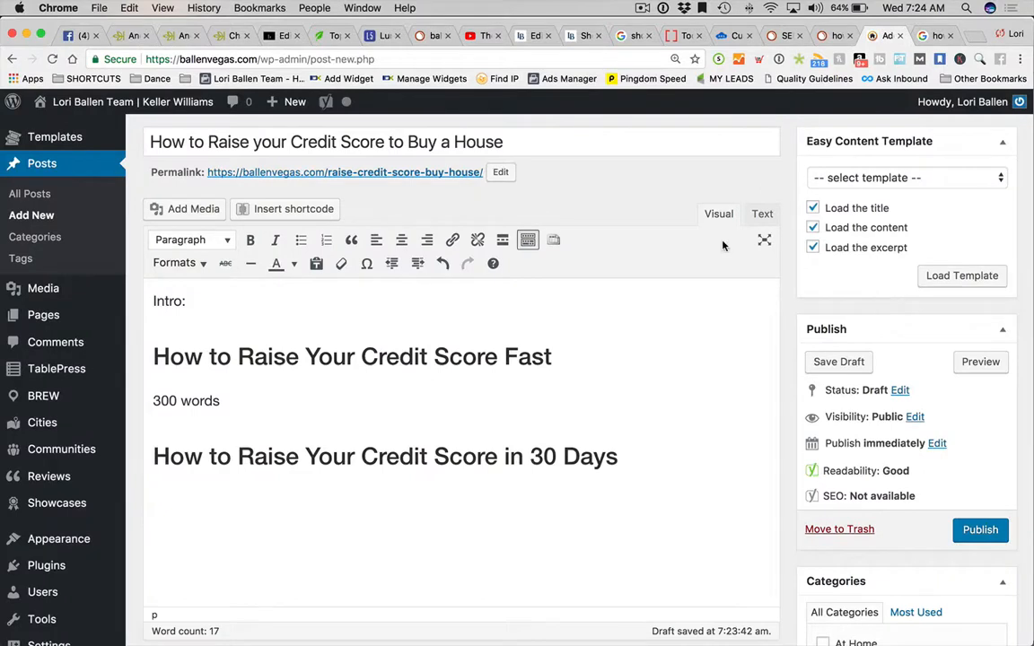
type("How to Raise your Cre")
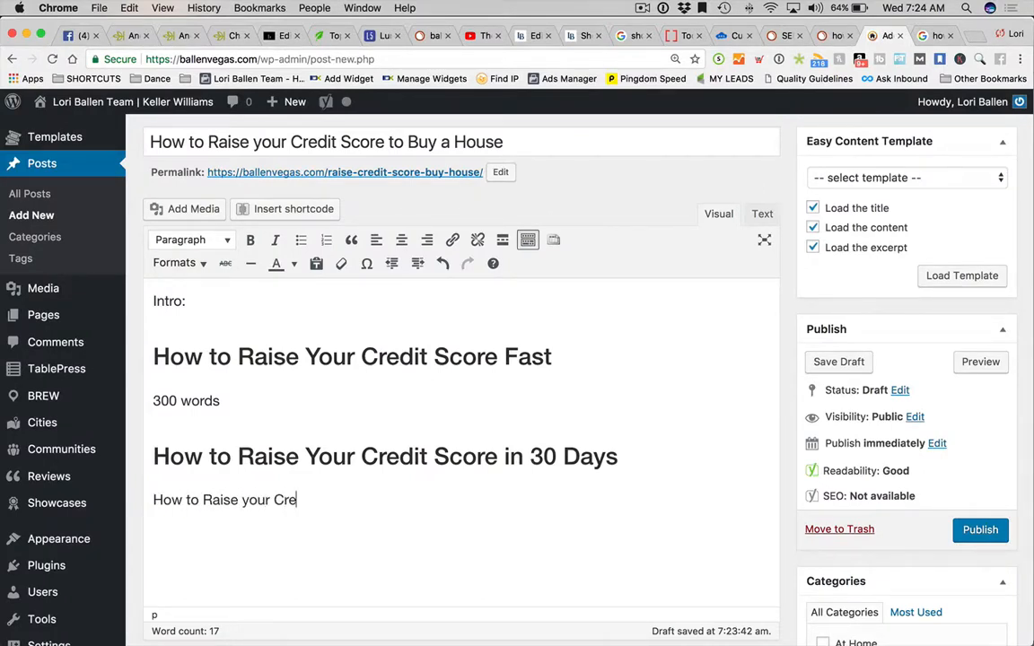
type("dit Score by 200 Points")
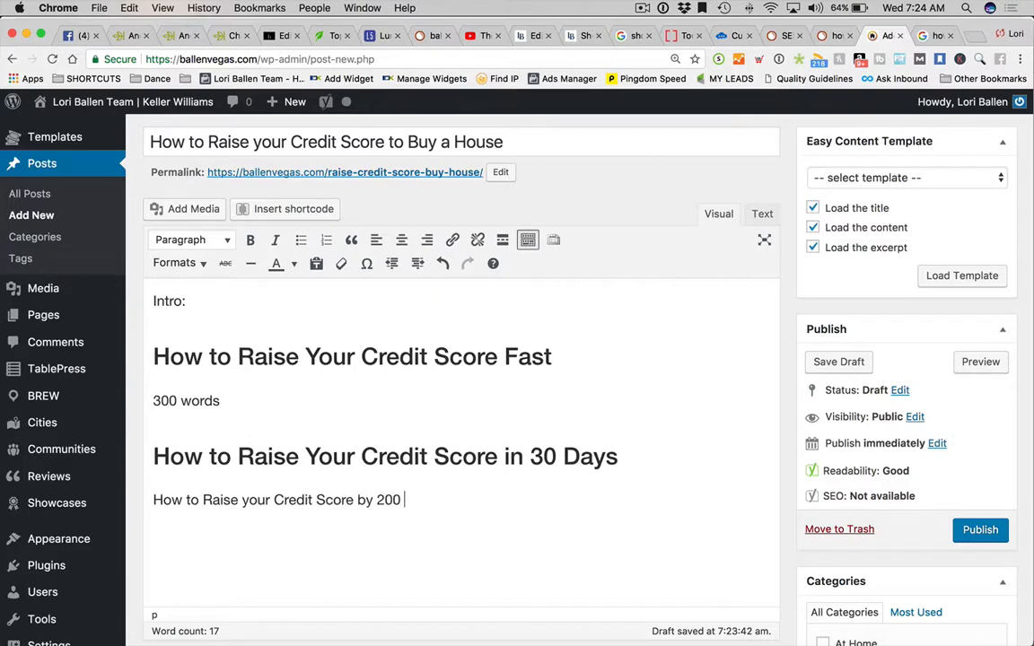
Add the placeholder line "300 words" beneath both the 200 Points line and the "How to Raise Your Credit Score in 30 Days" heading.
key("Return")
type("30")
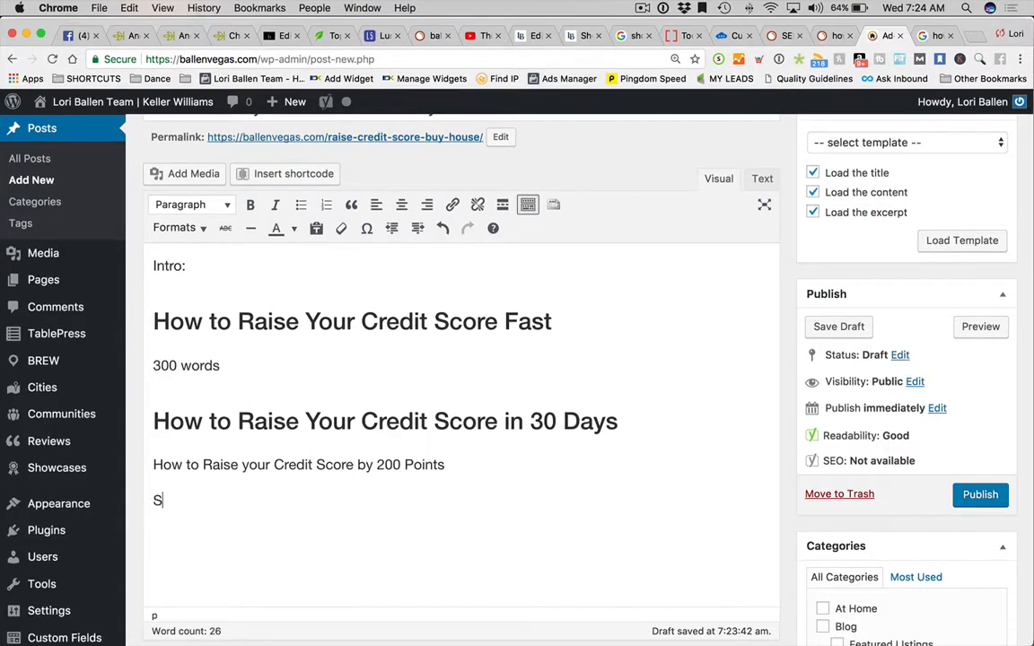
type("0 words")
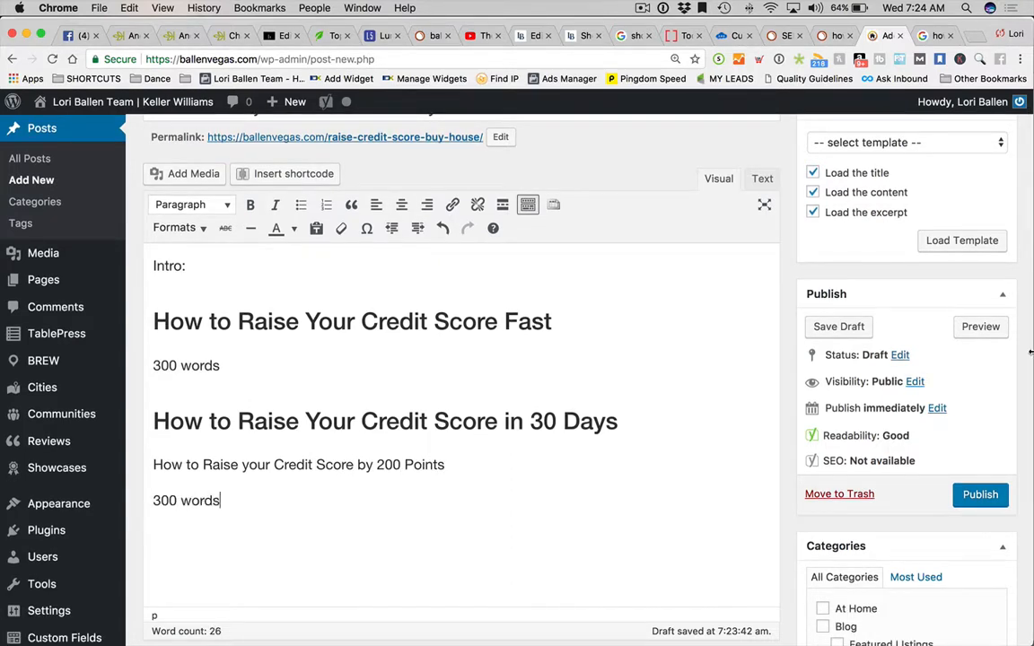
left_click(664, 423)
key("Return")
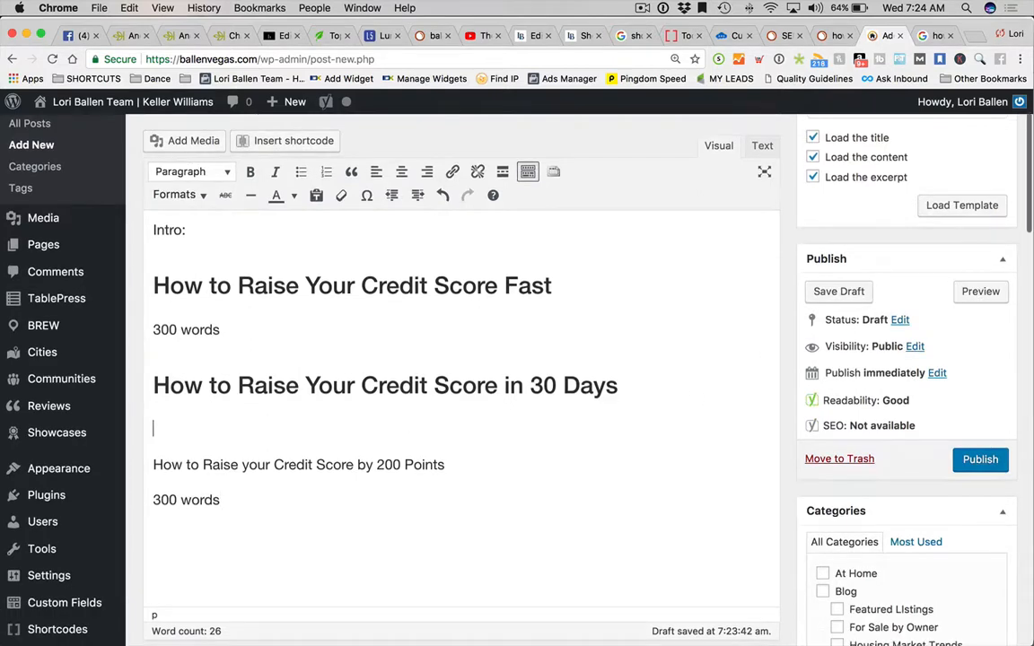
type("300 words")
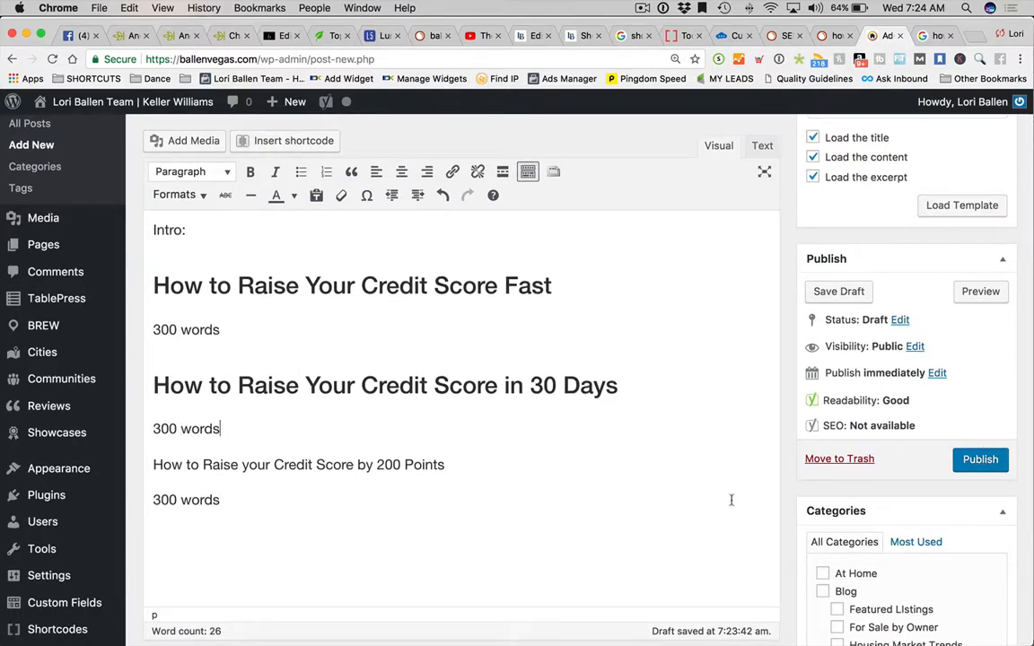
Format the line "How to Raise your Credit Score by 200 Points" as Heading 2.
left_click_drag(474, 464, 133, 466)
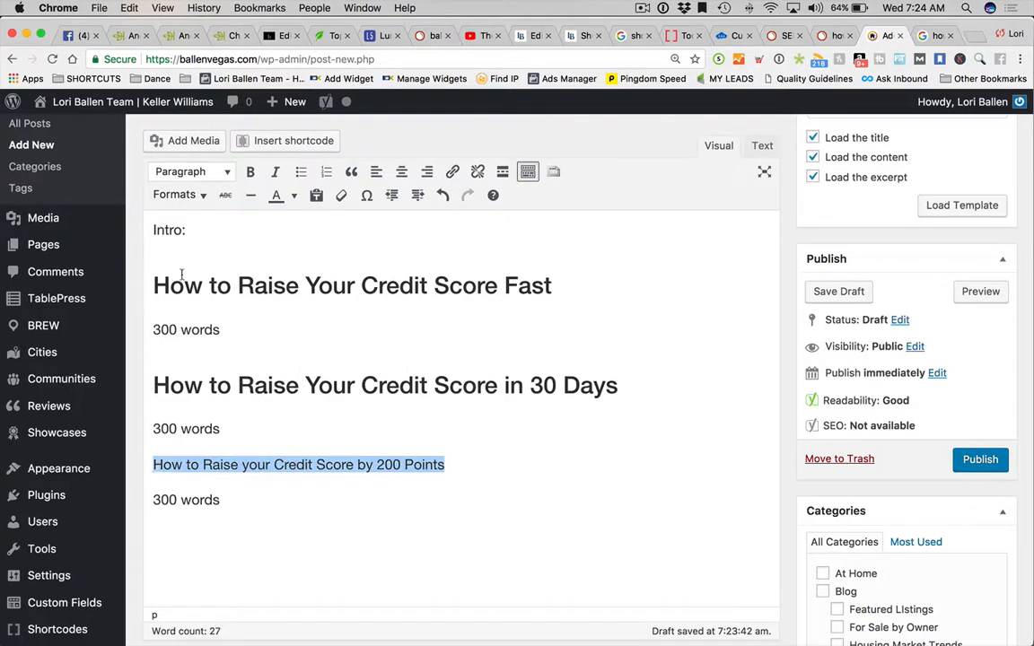
left_click(196, 175)
left_click(215, 280)
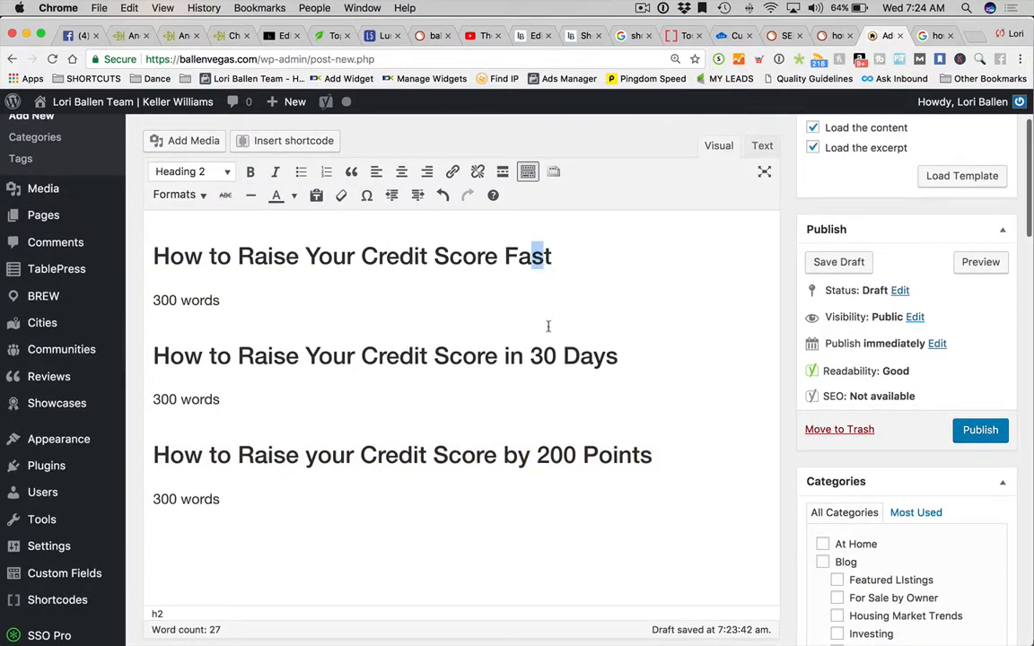
left_click(544, 355)
scroll(526, 457, "down", 2)
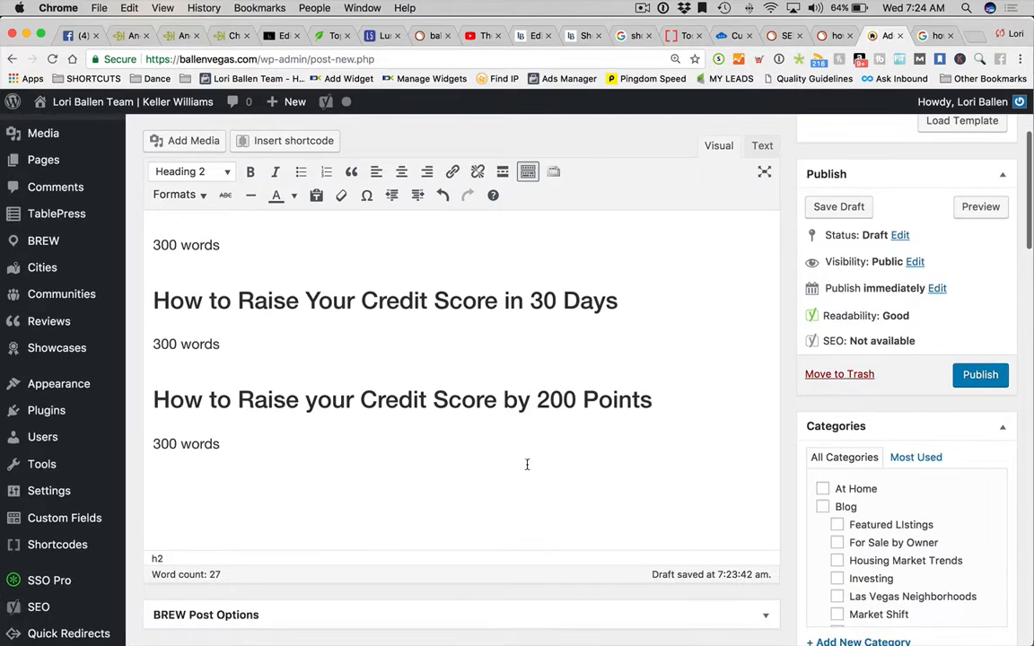
left_click(510, 453)
Examine the SEMrush keyword list and Google's suggestions for "how to raise your credit score" for more subheading phrases.
left_click(924, 37)
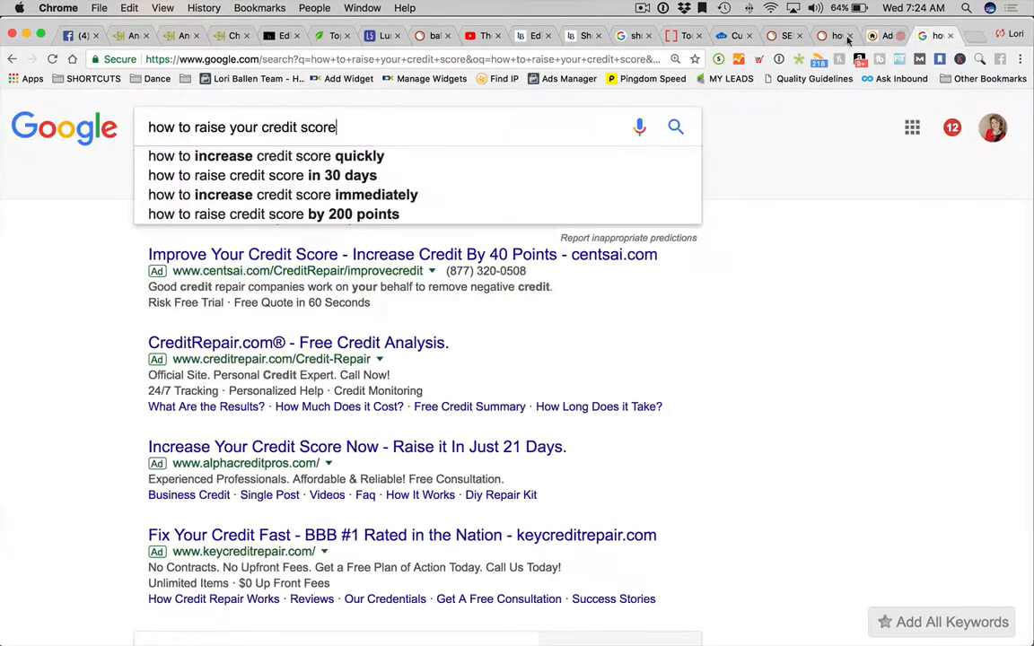
left_click(821, 36)
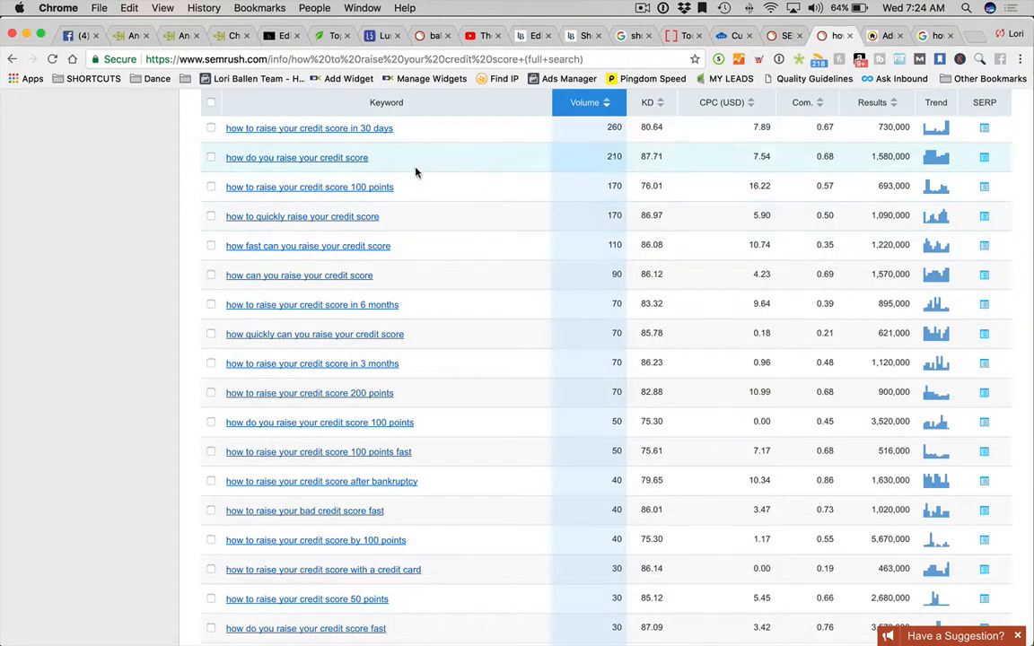
scroll(450, 254, "down", 3)
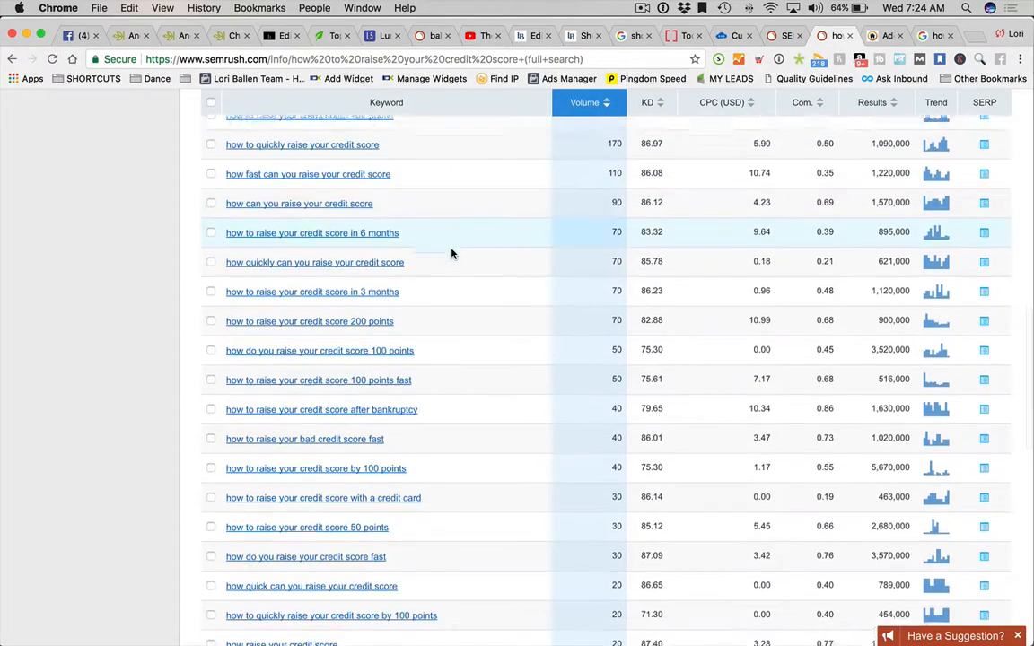
scroll(451, 254, "down", 2)
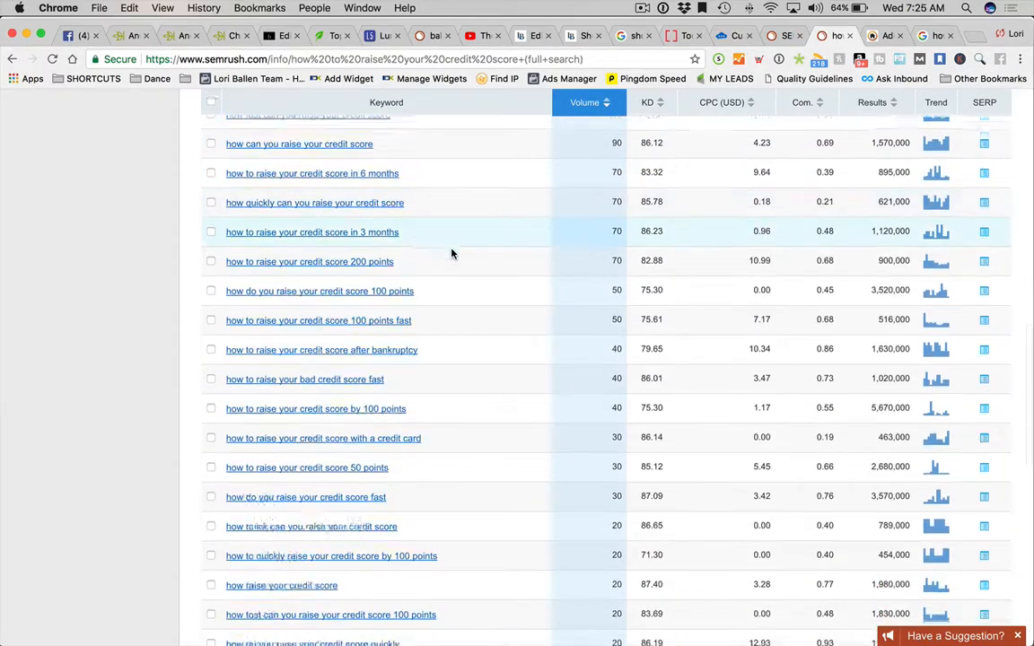
scroll(451, 254, "down", 2)
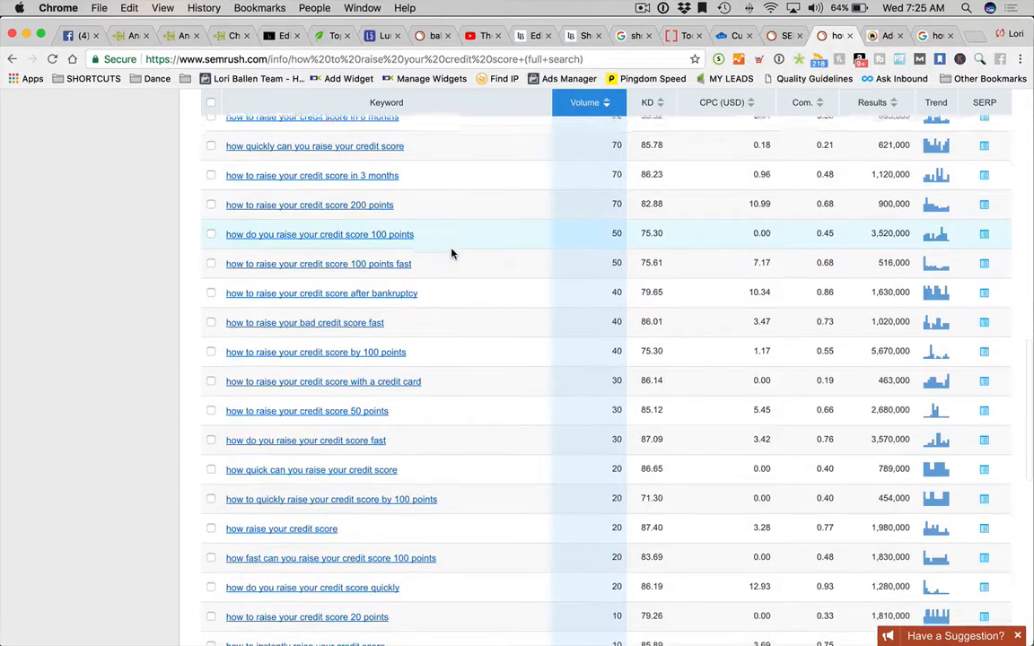
scroll(451, 254, "down", 3)
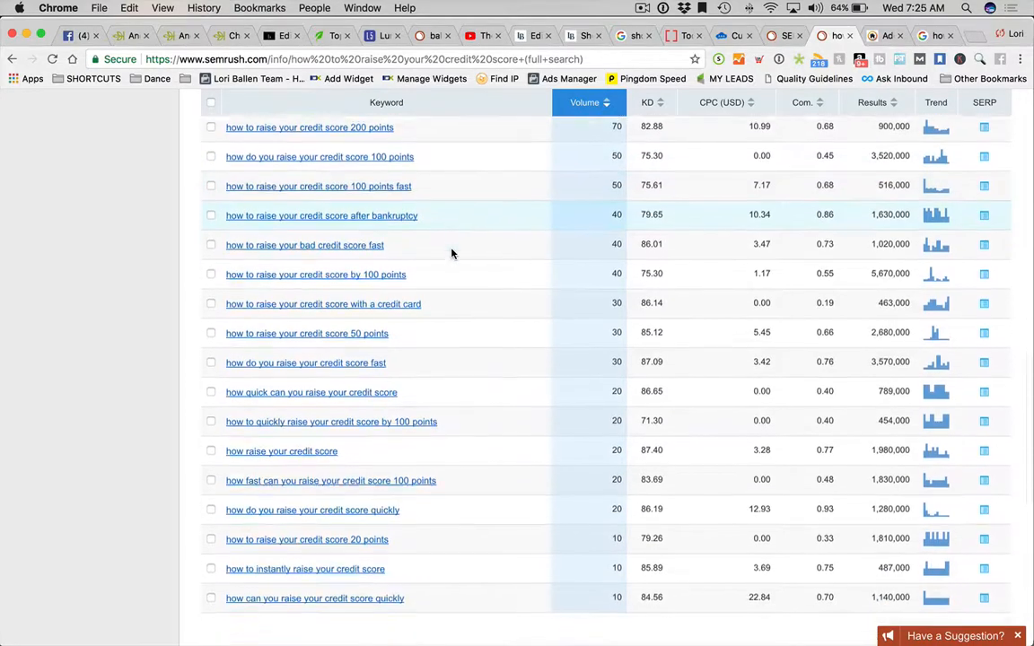
scroll(451, 254, "down", 2)
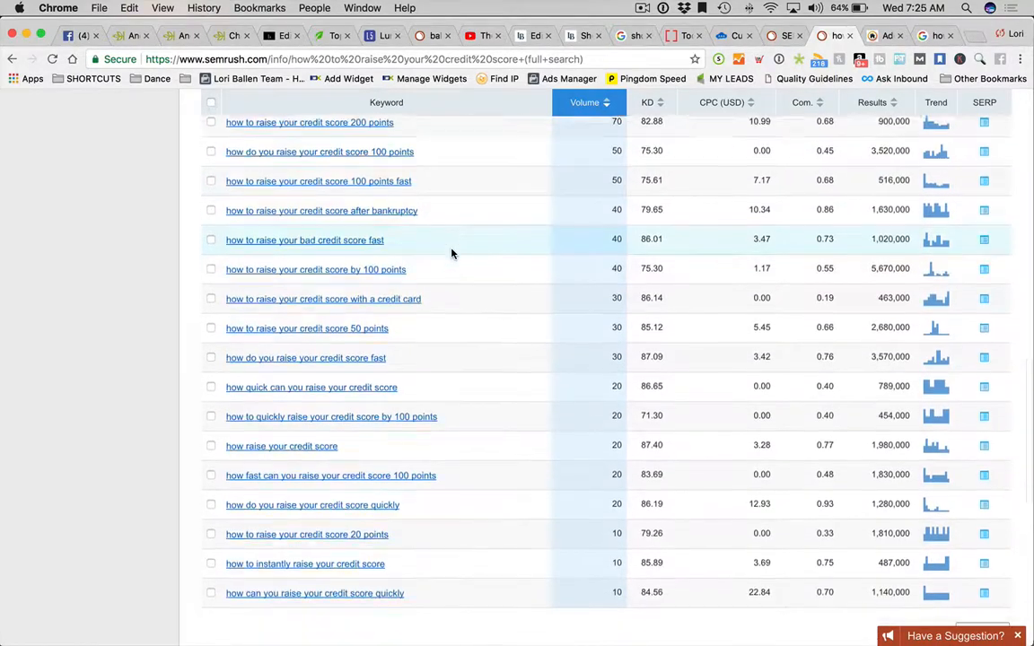
scroll(451, 254, "down", 1)
left_click(933, 35)
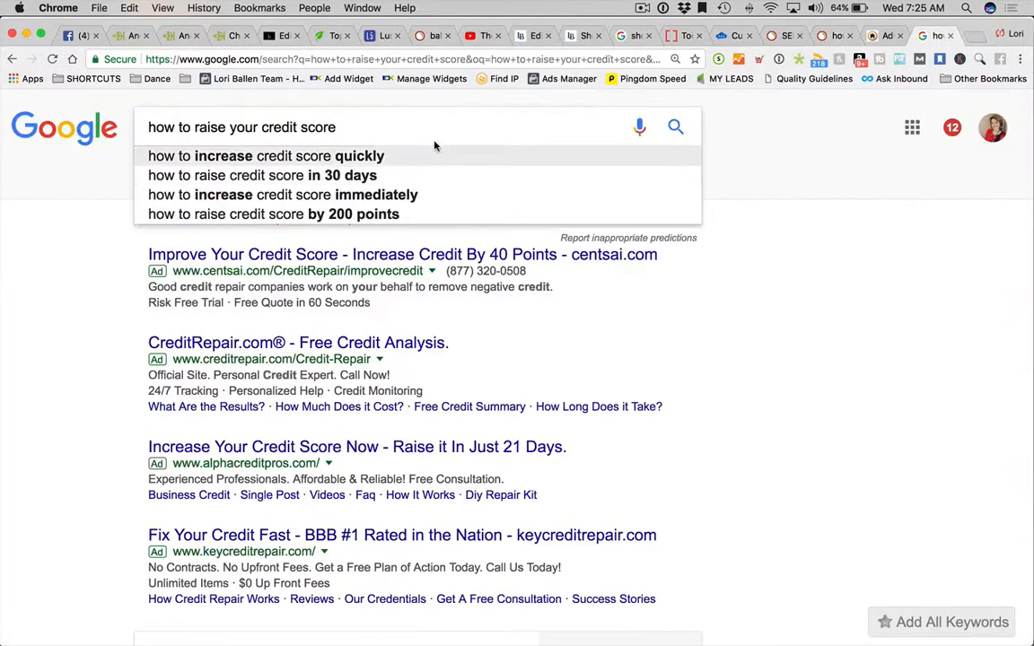
type("m")
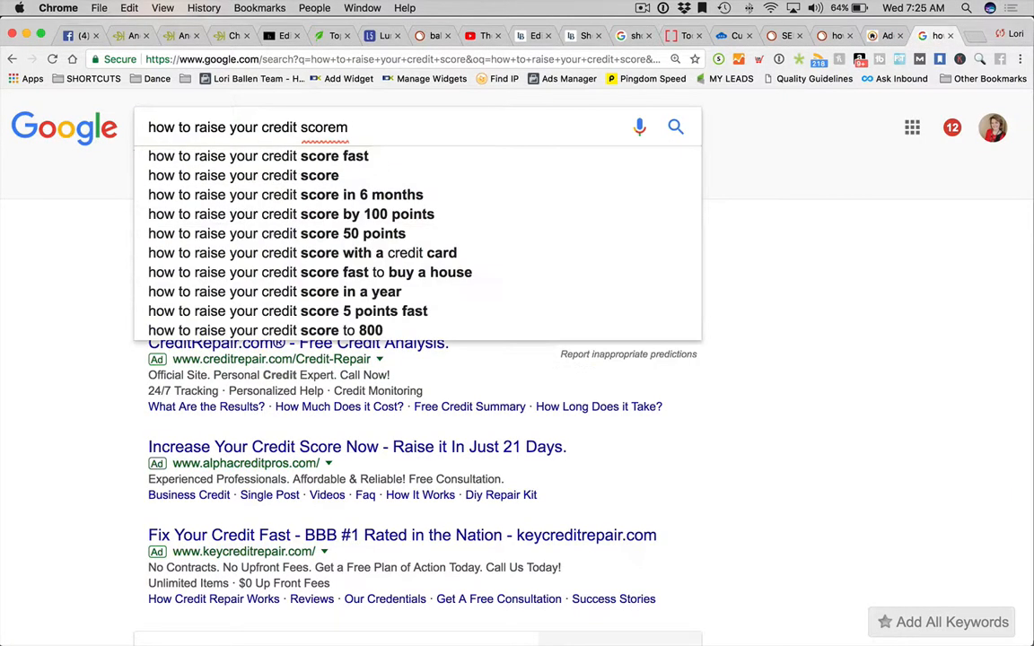
key("BackSpace")
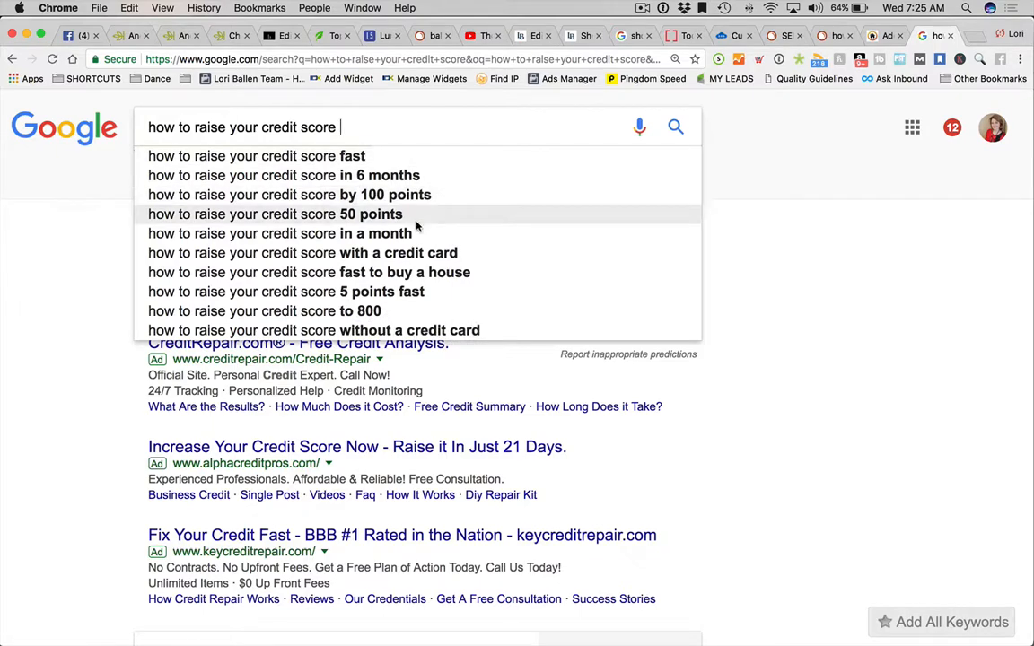
In the WordPress post, add the lines "How to Raise your Credit Score with Credit Cards" and "How to Raise your Credit Score Without Credit Cards" at the end.
left_click(884, 35)
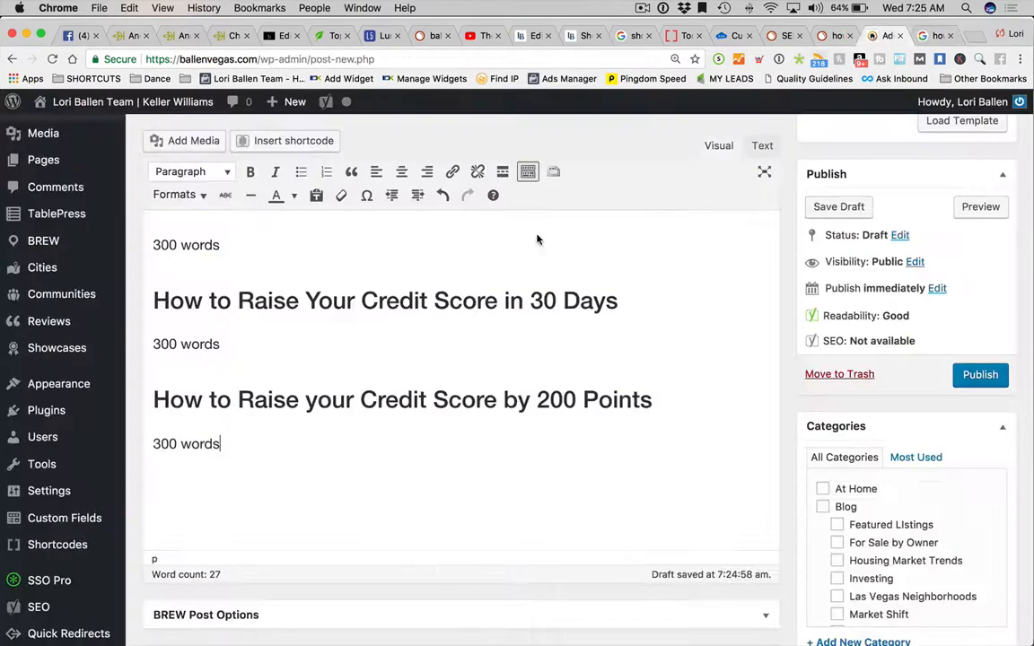
key("Return")
type("H")
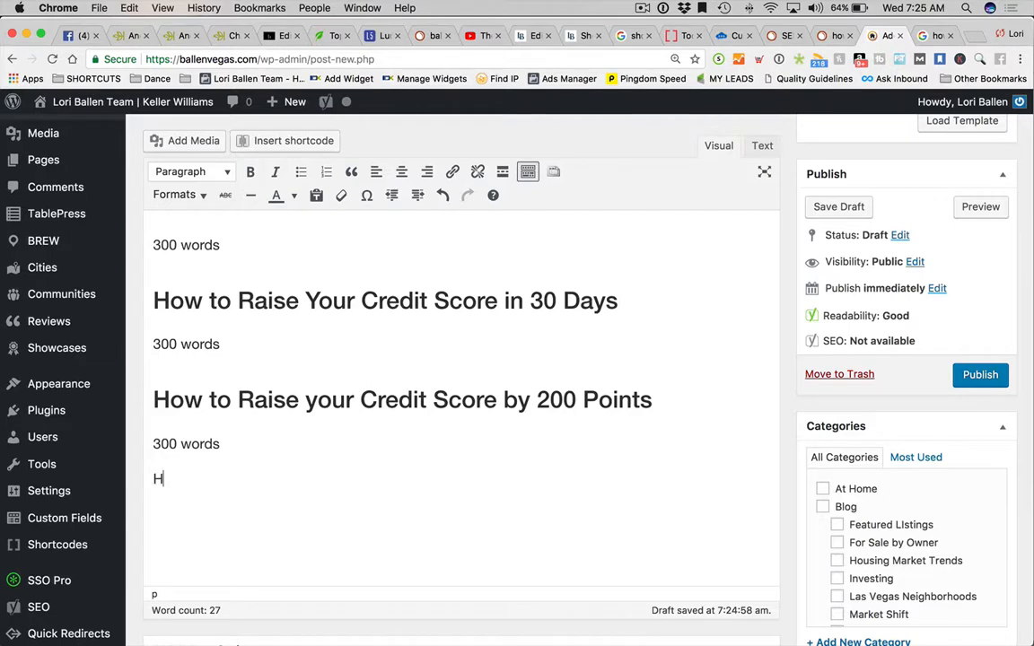
type("ow to Raise your Credit Score")
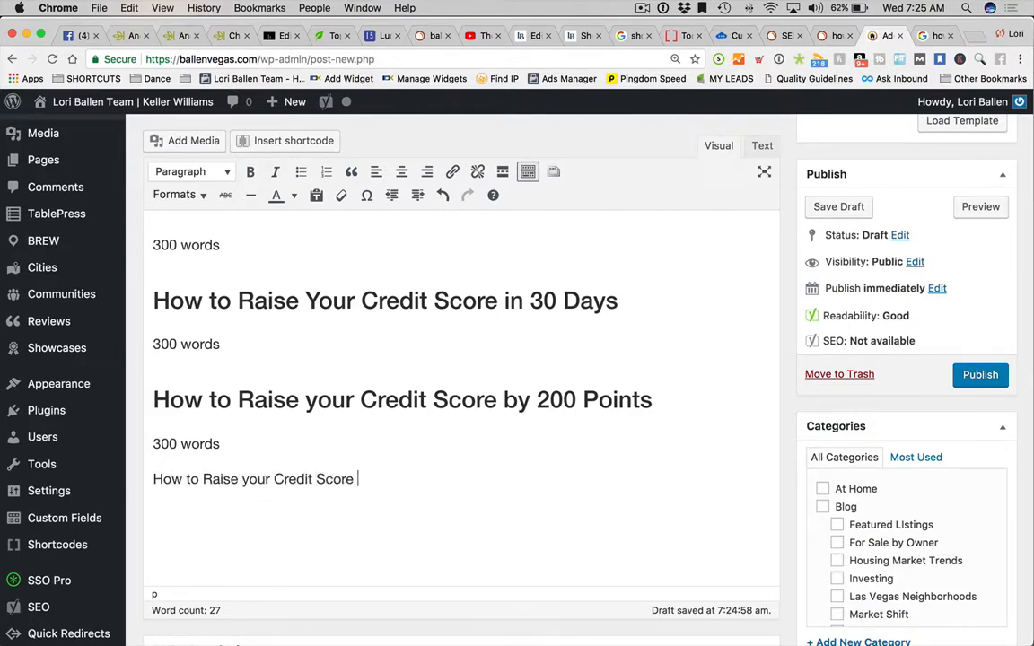
type(" with Credit Cards")
key("Return")
type("Ho")
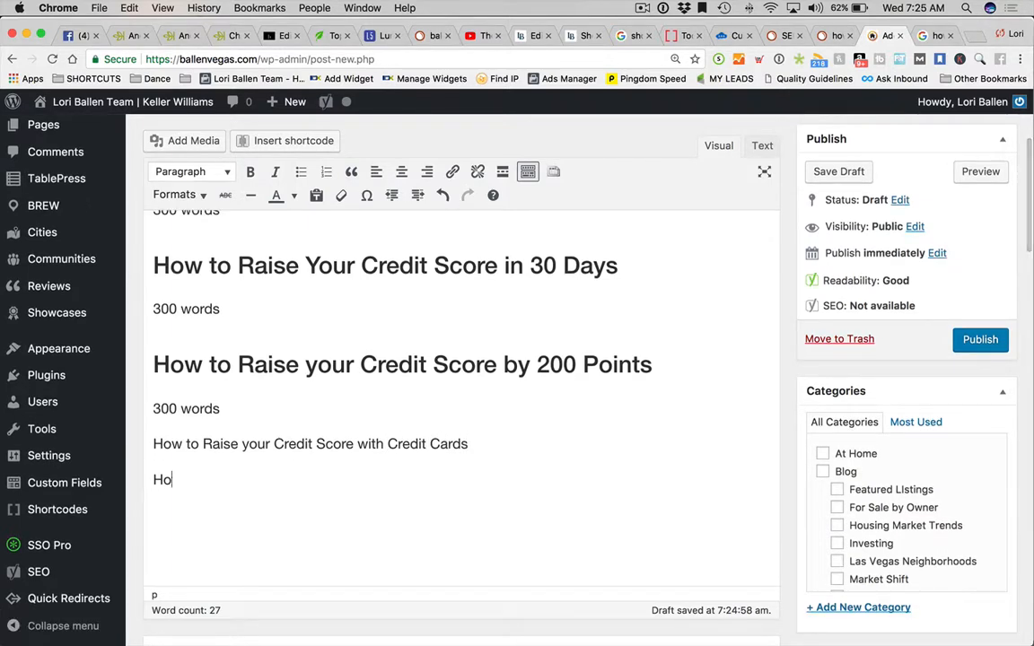
type("w to Raise your C")
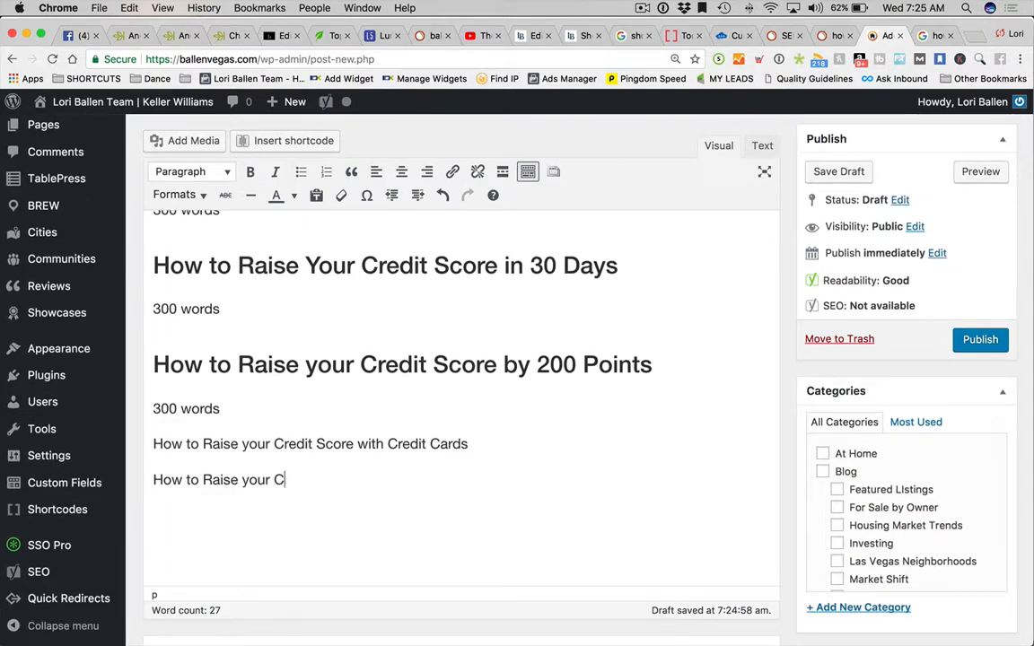
type("redit Score Witho")
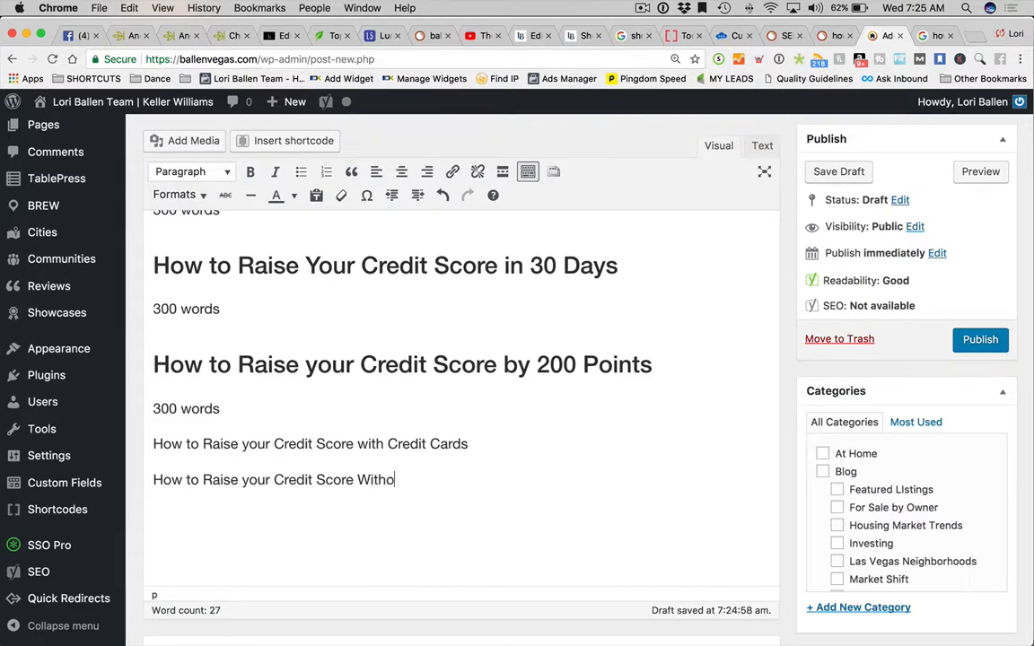
type("ut Credit Cards")
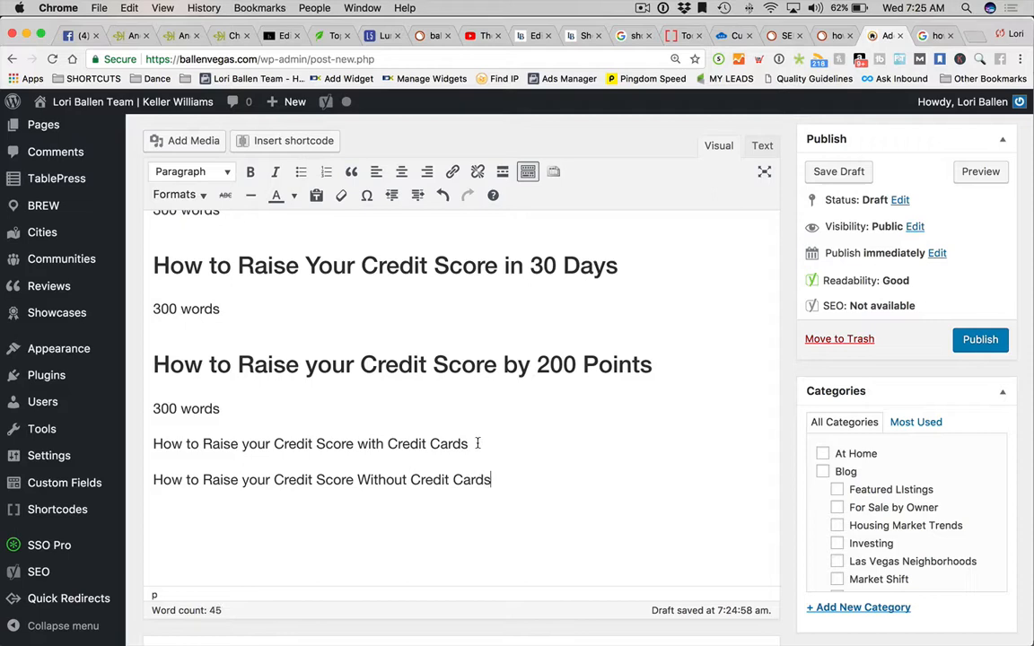
Format the "with Credit Cards" and "Without Credit Cards" lines as Heading 2.
left_click_drag(473, 443, 137, 448)
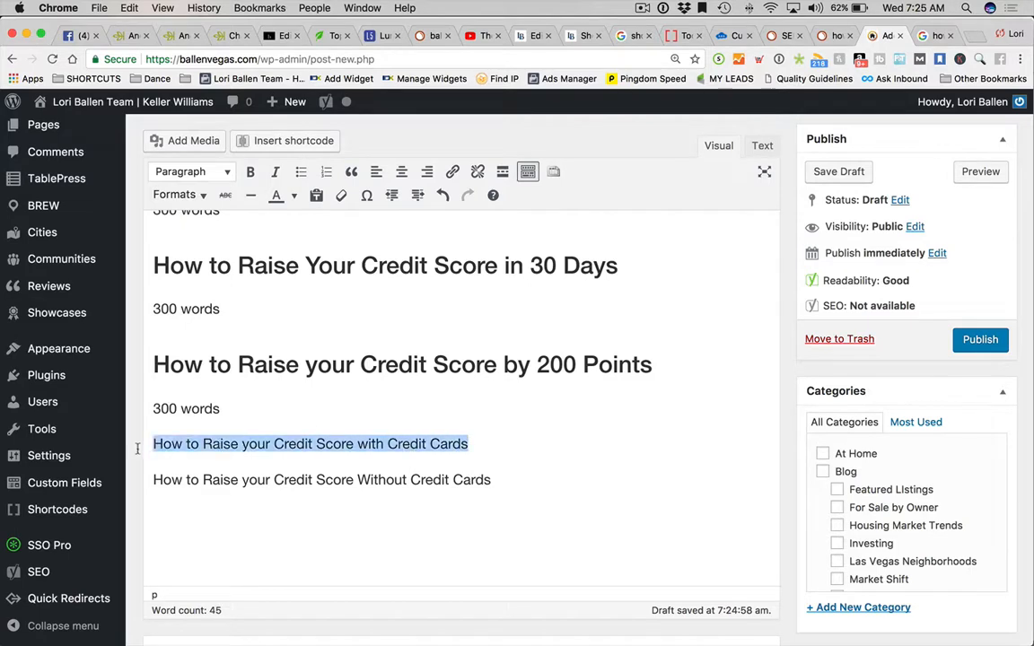
left_click(203, 175)
left_click(215, 280)
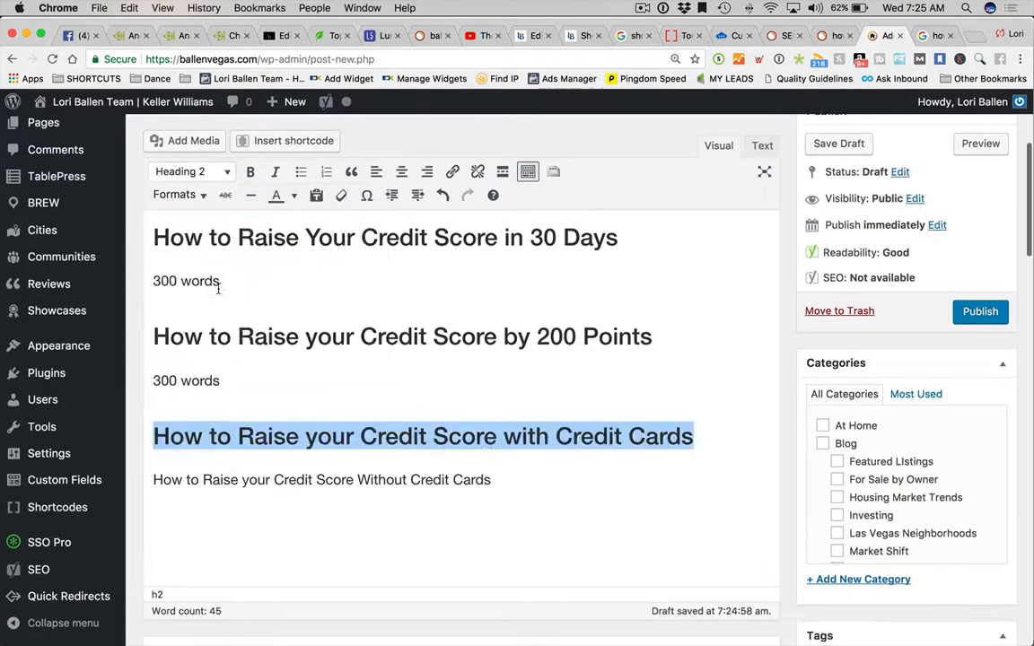
left_click_drag(493, 478, 148, 479)
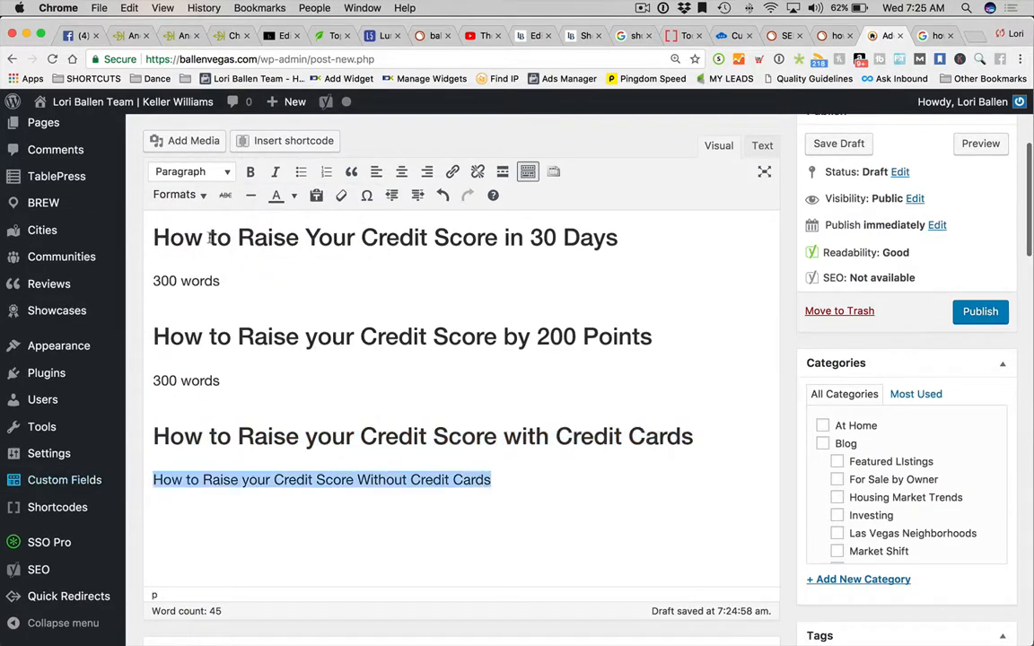
left_click(205, 174)
left_click(222, 284)
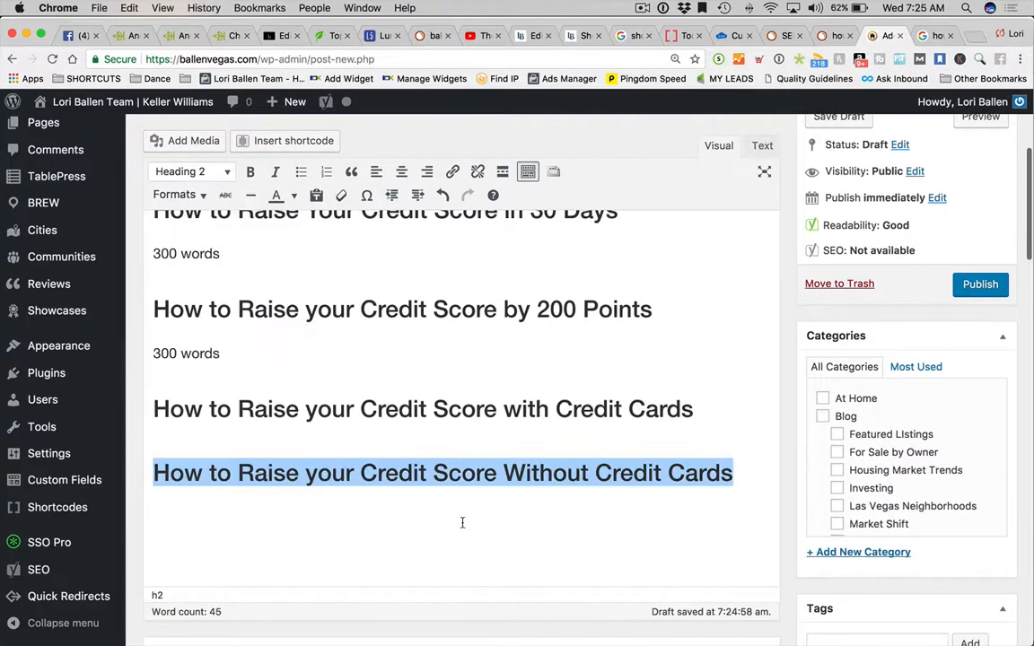
Add the placeholder "300 words" beneath both the "with Credit Cards" and "Without Credit Cards" headings.
left_click(754, 415)
key("Return")
type("300")
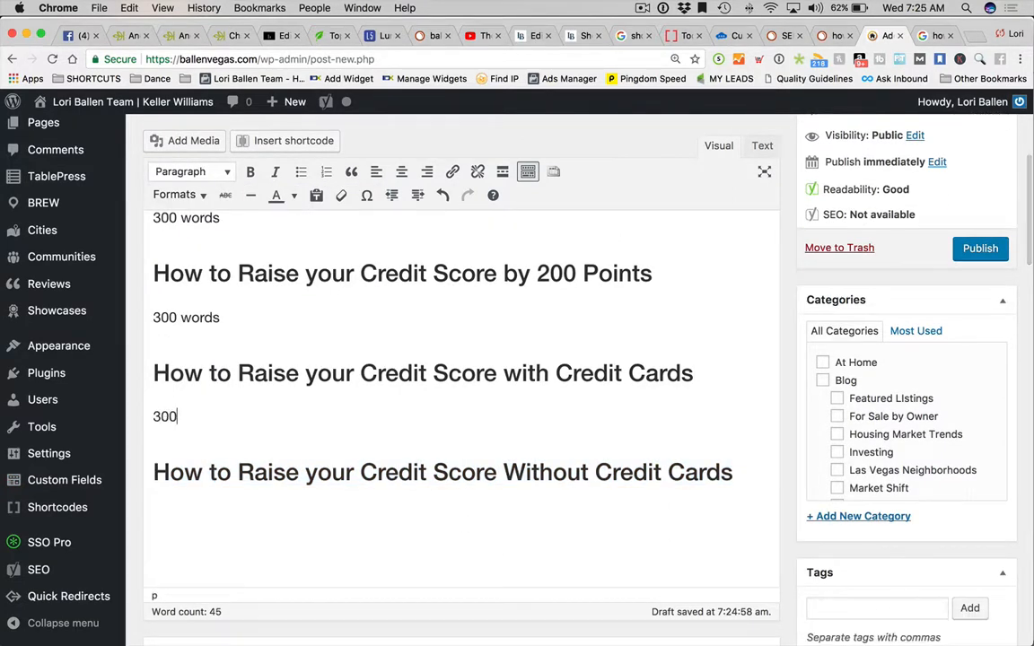
type(" words")
left_click(743, 475)
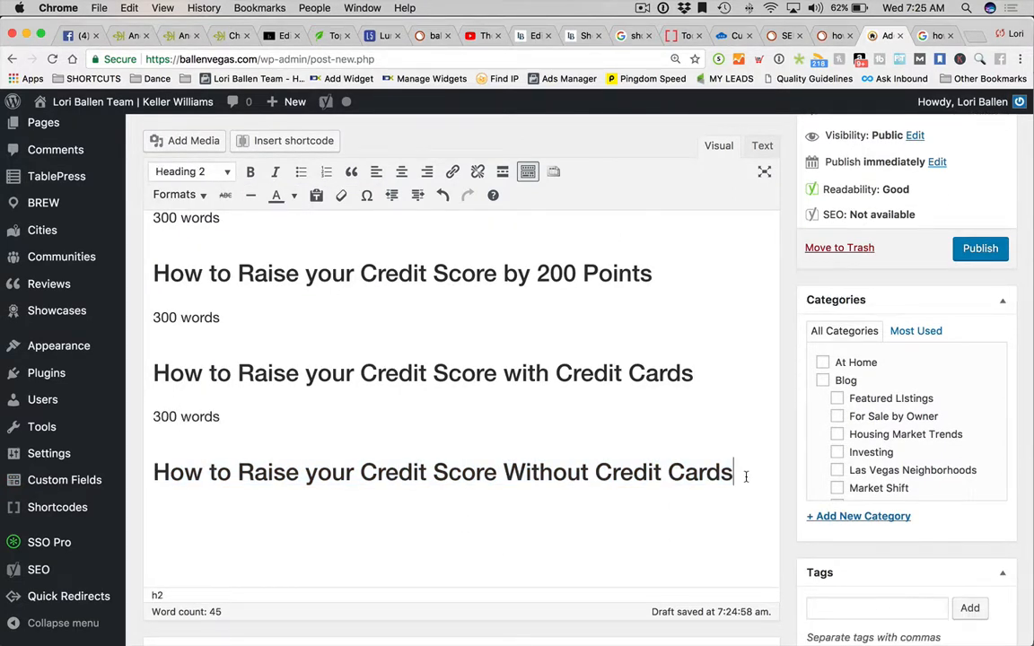
key("Return")
type("300 words")
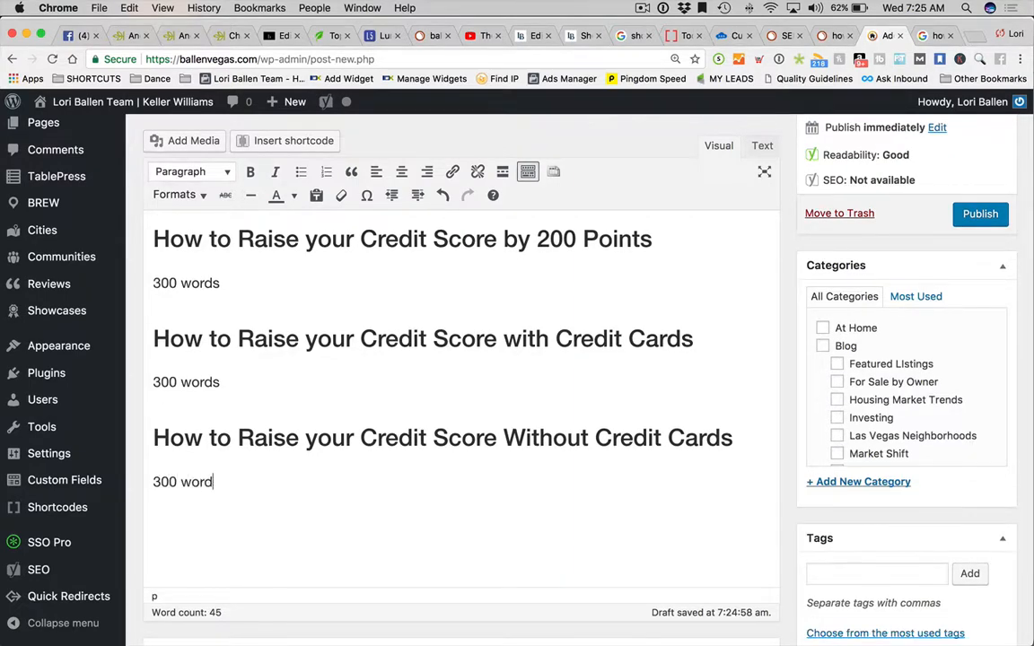
Review the post's subheadings from the intro downwards and add an empty line after the last "300 words" placeholder.
scroll(449, 377, "up", 5)
scroll(448, 377, "up", 5)
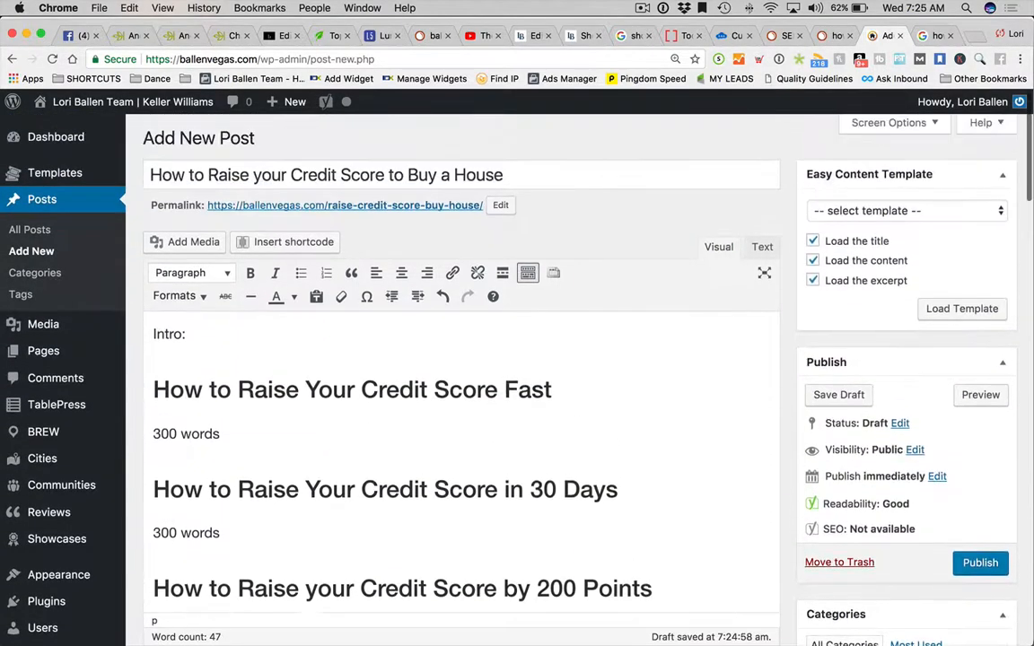
scroll(449, 377, "down", 1)
scroll(585, 348, "down", 2)
left_click(528, 321)
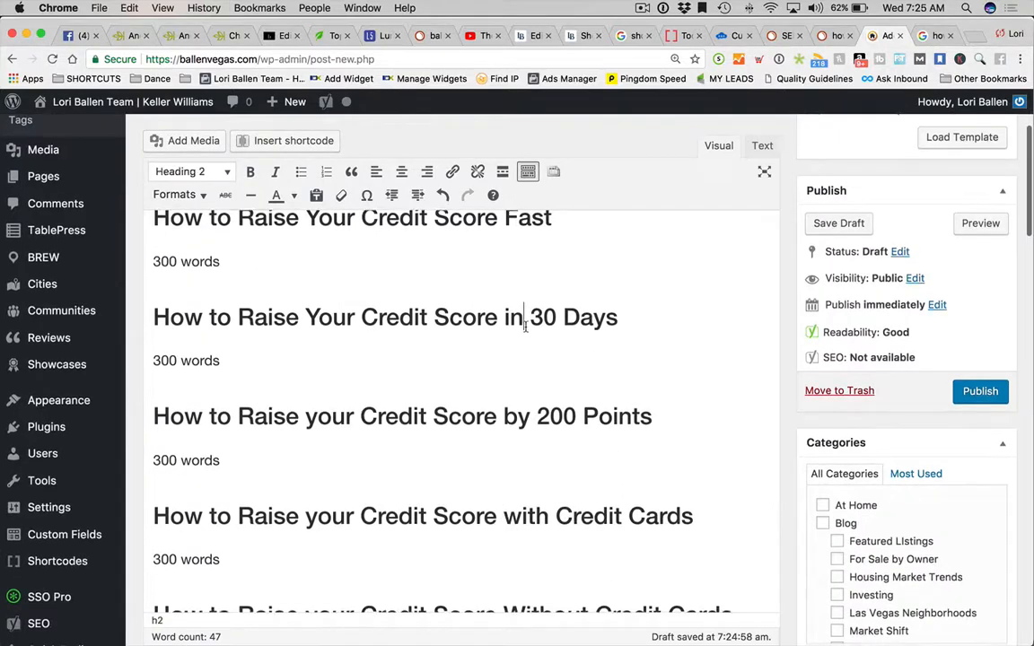
left_click(473, 417)
scroll(466, 420, "down", 3)
scroll(449, 391, "up", 1)
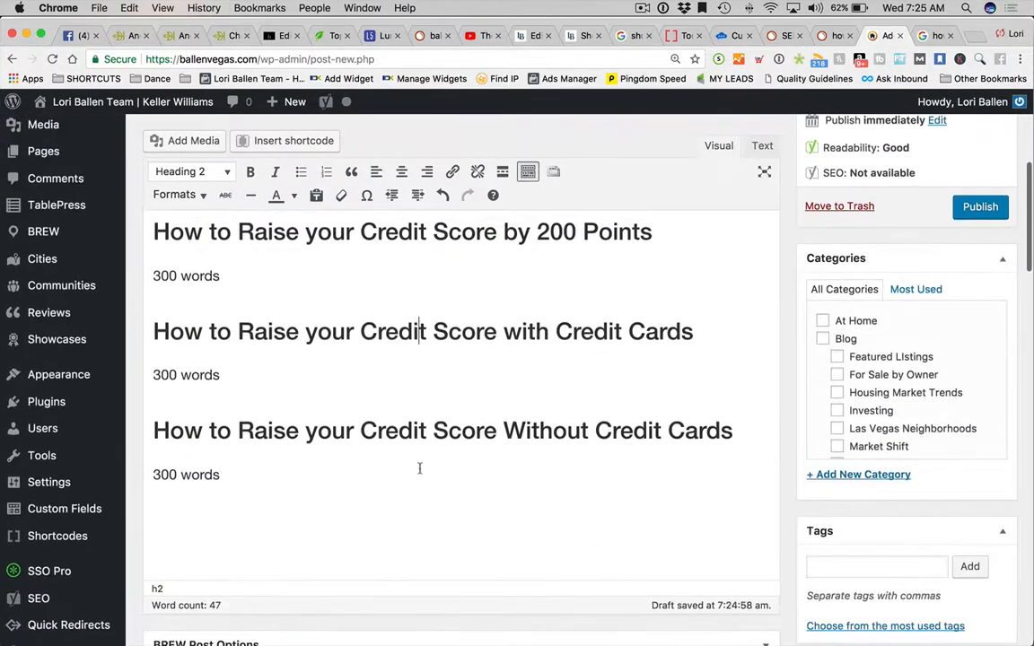
left_click(241, 474)
key("Return")
scroll(499, 489, "up", 10)
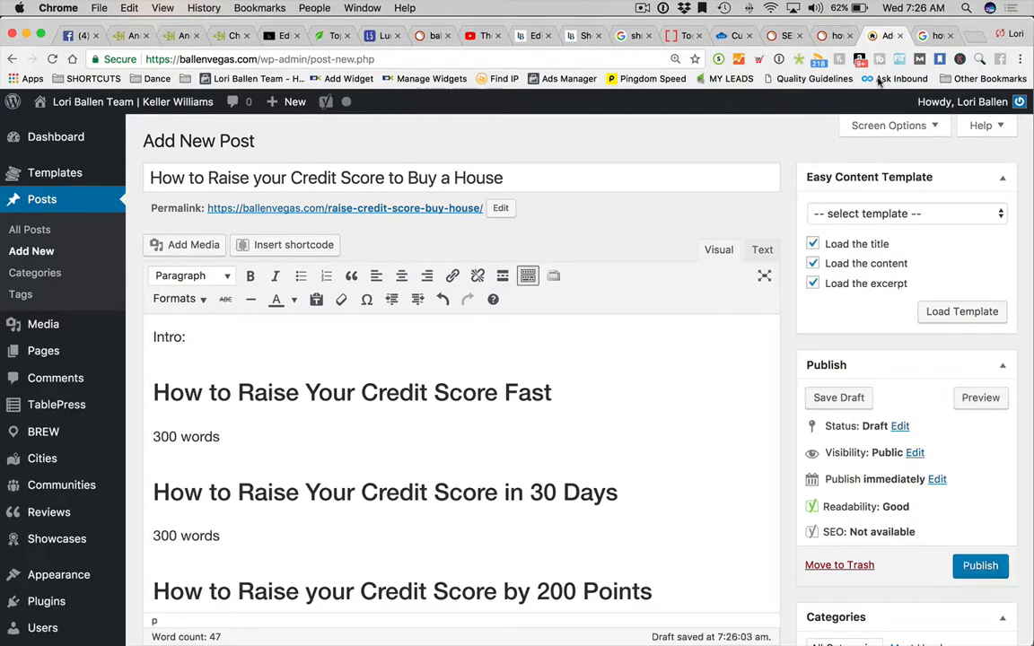
Check Google's featured tips for "how to raise your credit score", and add the line "How to Raise Your Credit Score." below "Intro:" in the WordPress post.
left_click(933, 35)
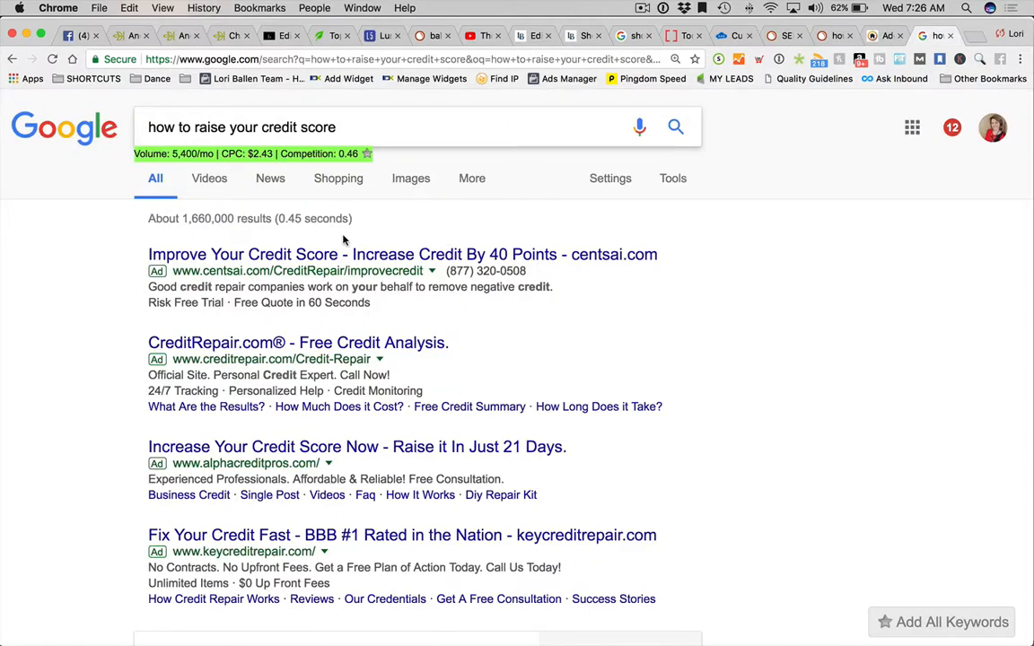
scroll(344, 239, "down", 6)
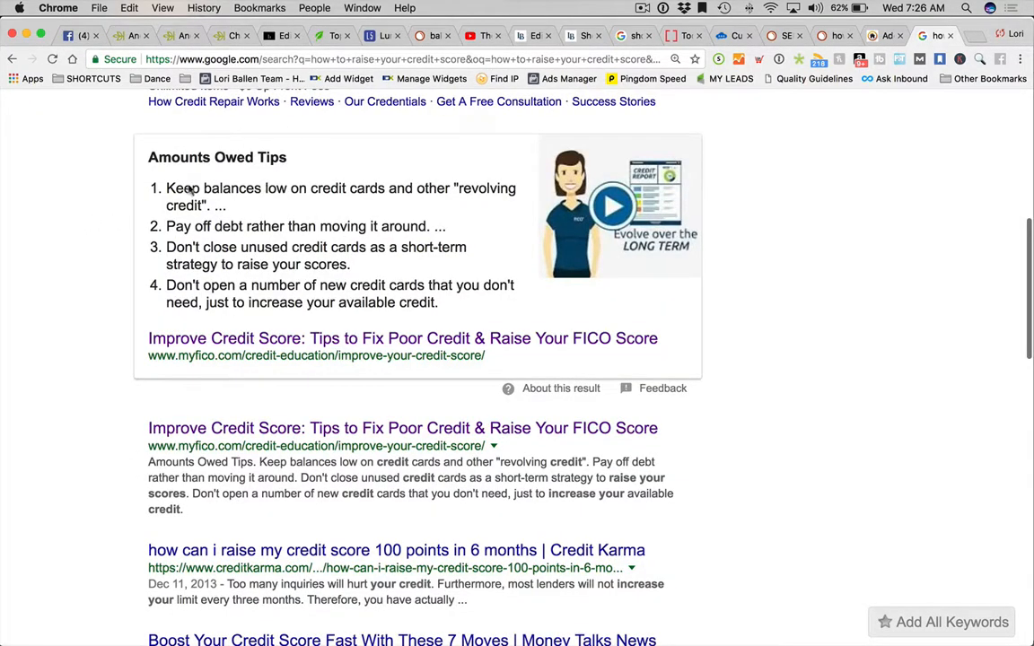
left_click(884, 35)
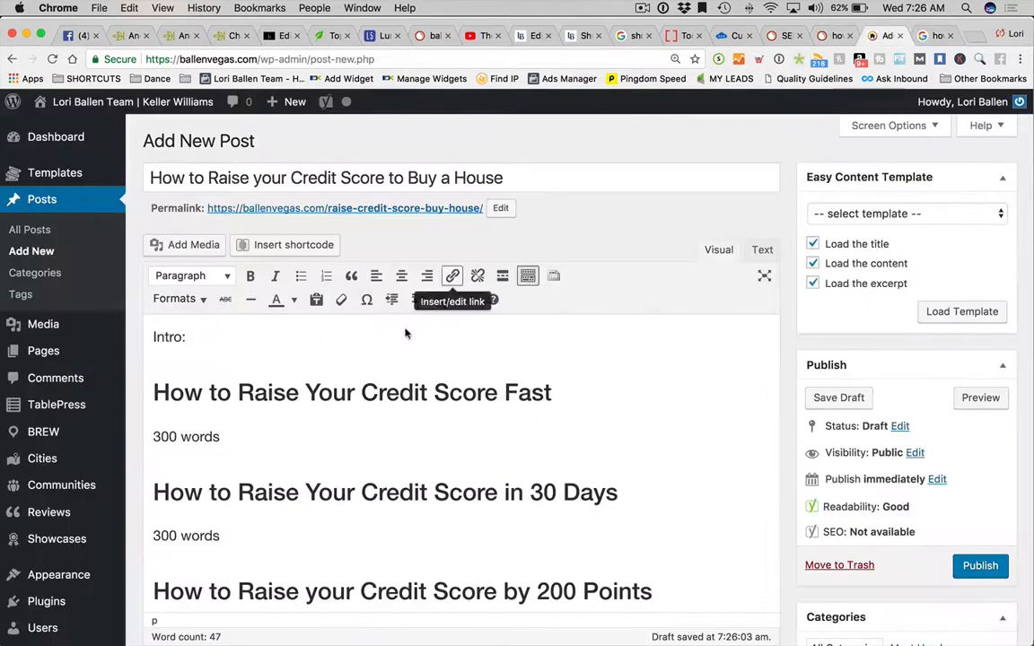
key("Right")
left_click(239, 338)
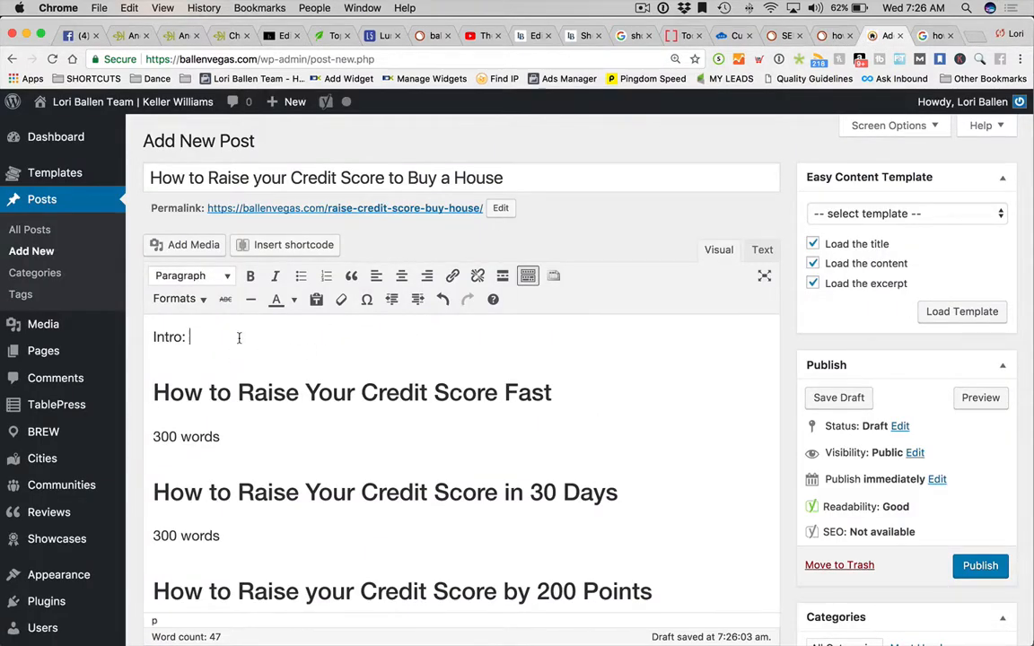
key("Return")
type("How to ")
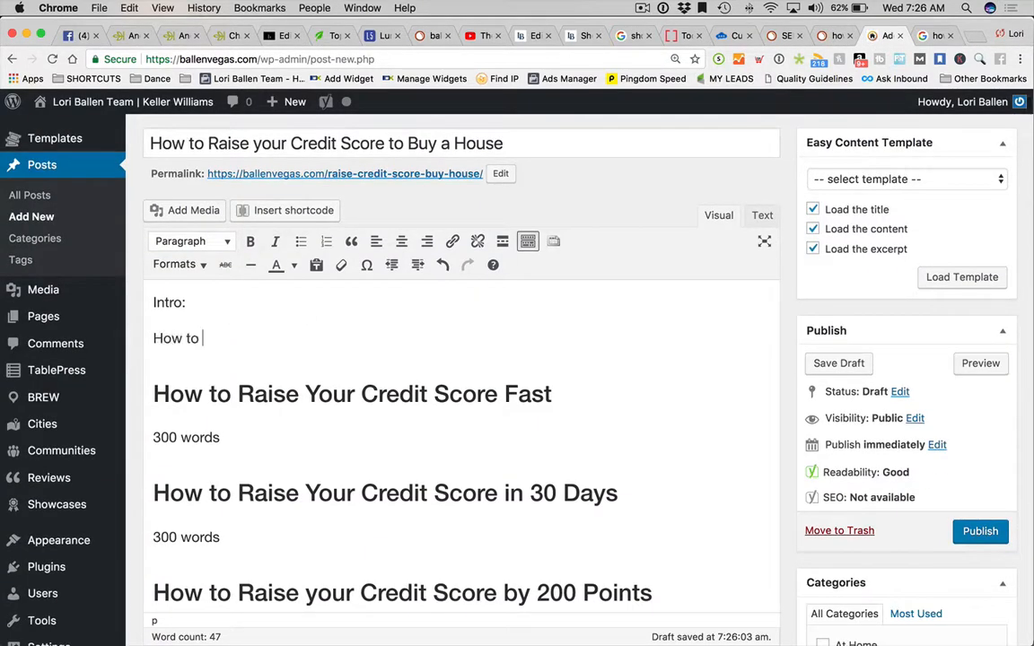
type("Raise YOur C")
key("BackSpace")
key("BackSpace")
key("BackSpace")
key("BackSpace")
key("BackSpace")
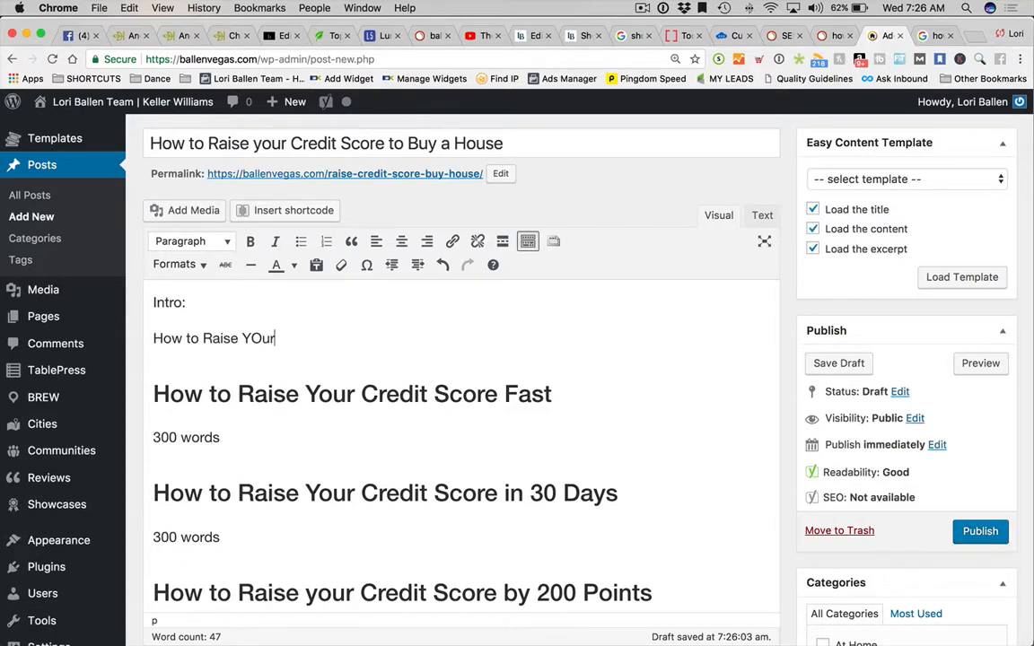
type("our Credit ")
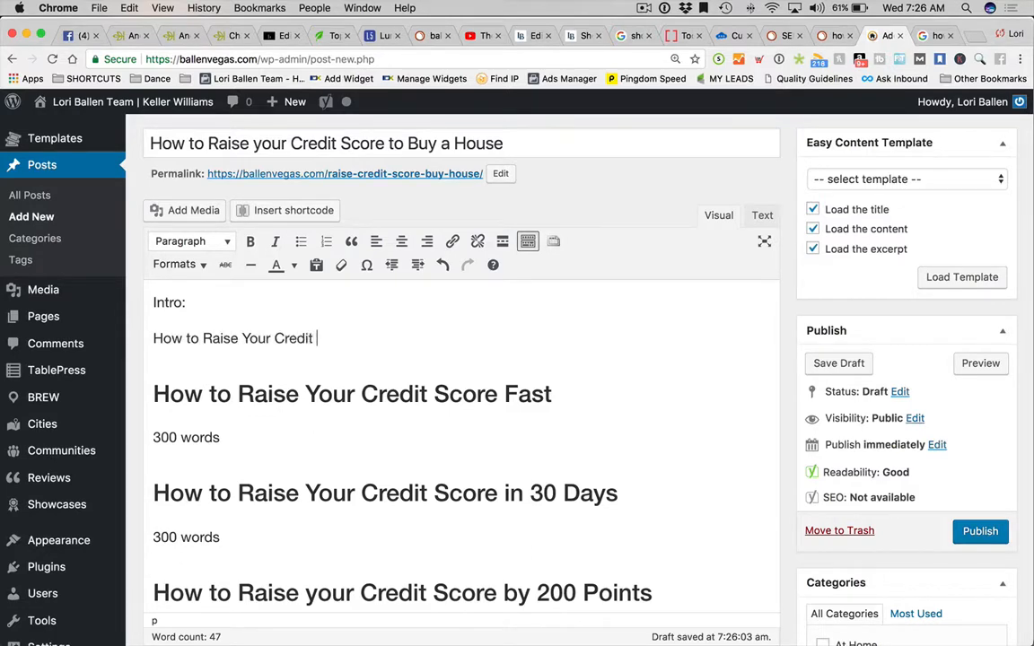
type("Score.")
key("Return")
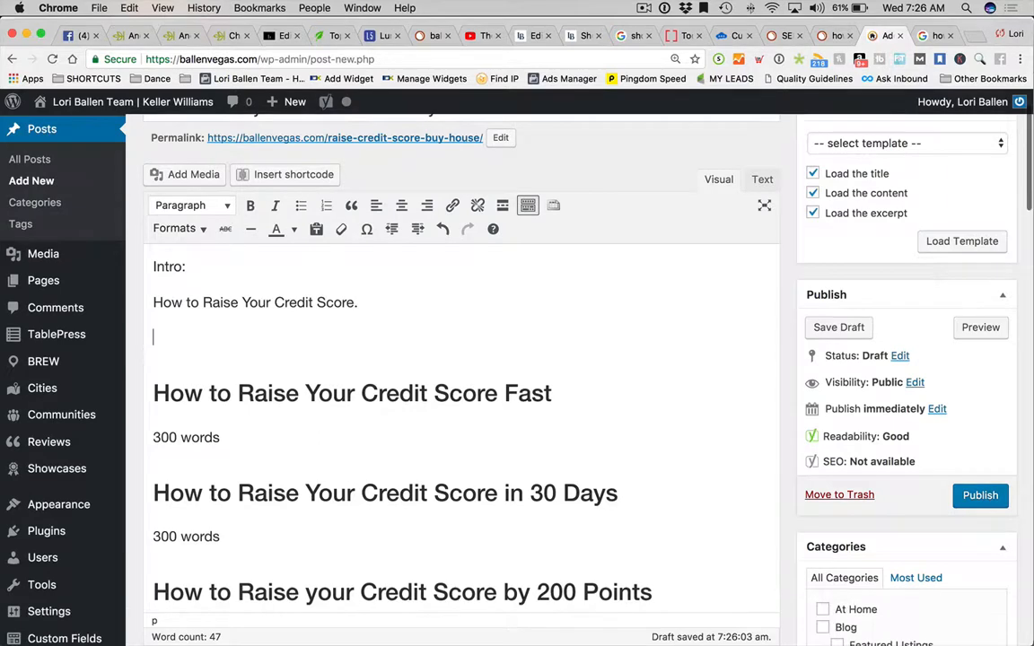
Add numbered placeholder lines 1. to 4. beneath the line "How to Raise Your Credit Score.".
type("1.")
key("Return")
type("2.")
key("Return")
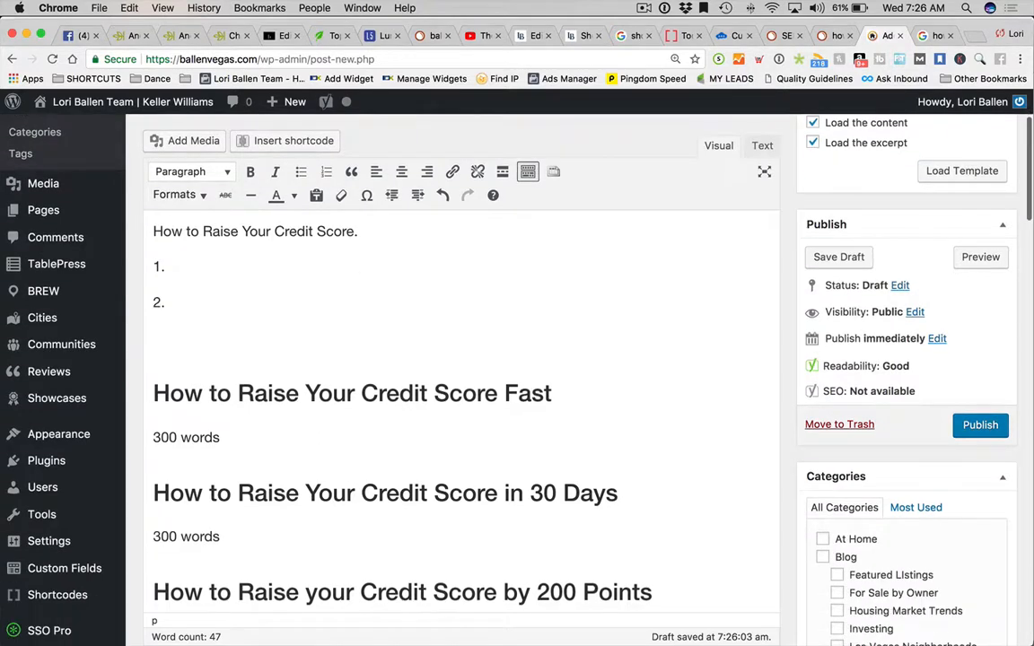
type("3.")
key("Return")
type("4")
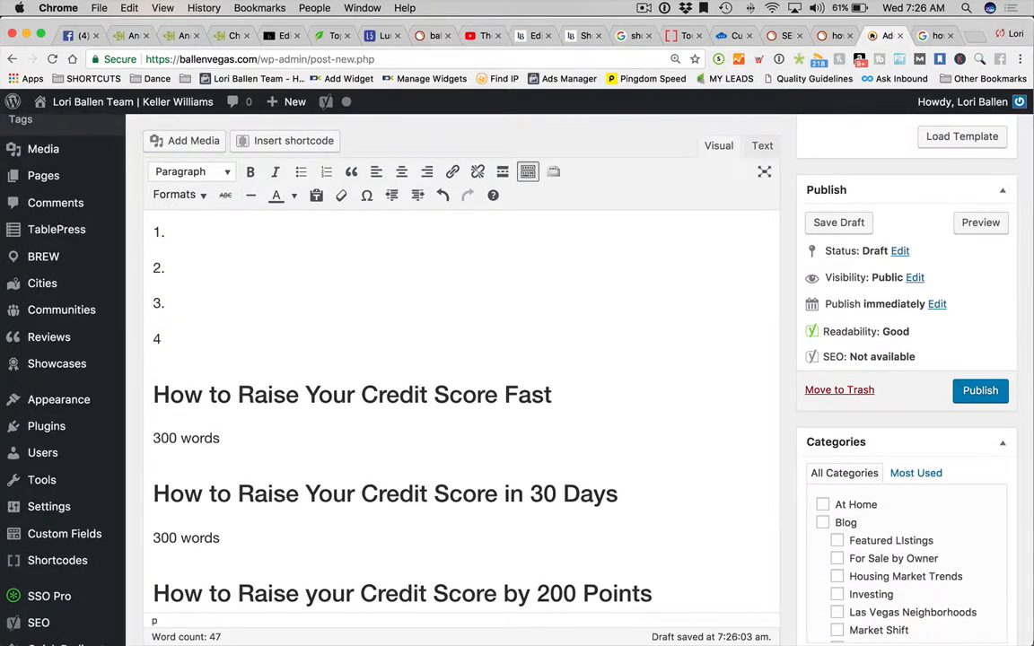
type(".")
key("Return")
Format the line "How to Raise Your Credit Score." as Heading 2.
scroll(208, 303, "up", 3)
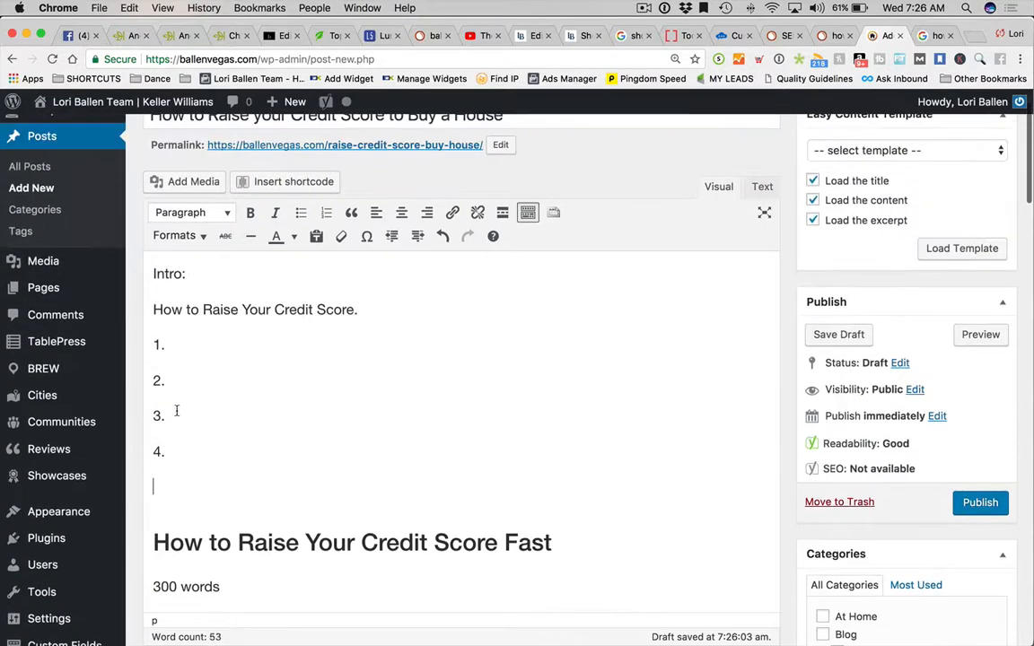
scroll(318, 237, "down", 2)
left_click_drag(360, 244, 138, 239)
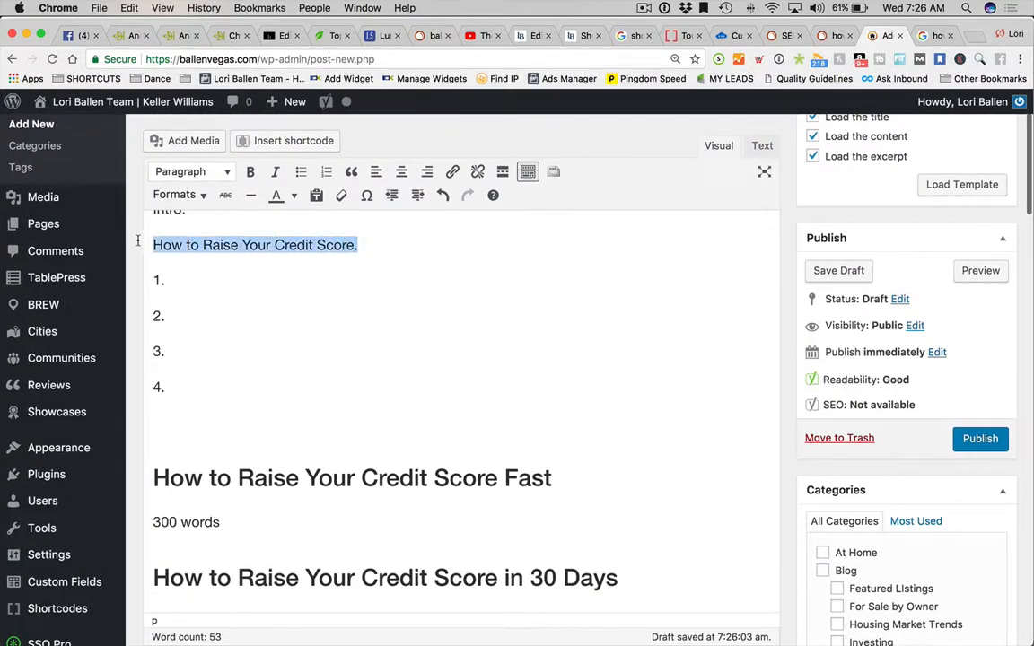
left_click(179, 172)
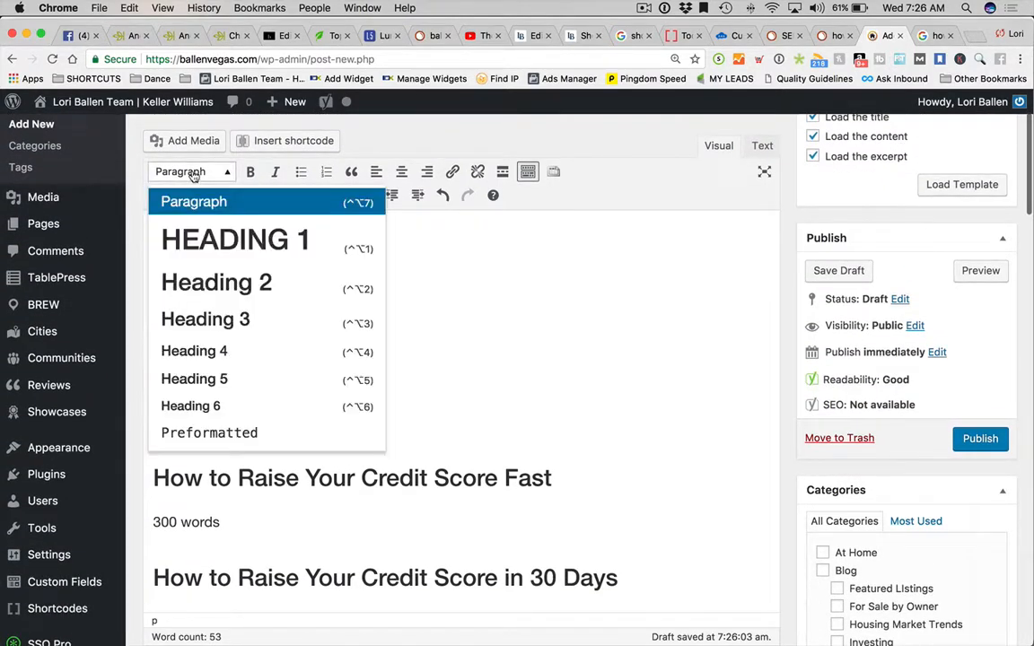
left_click(196, 278)
left_click(230, 314)
scroll(258, 298, "up", 3)
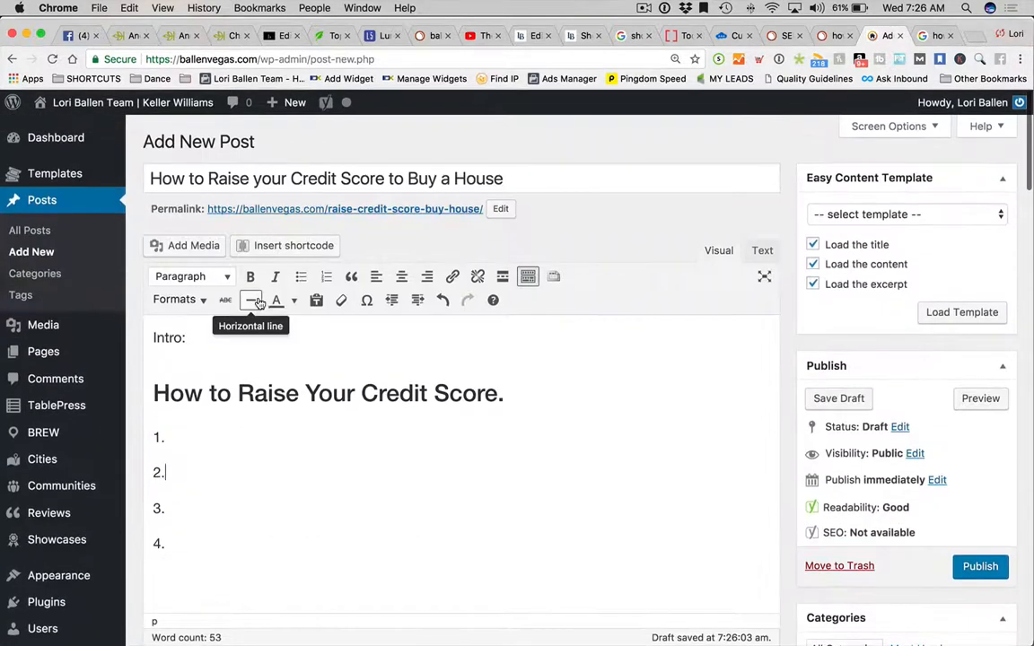
Review the whole outline from the numbered list to the "Without Credit Cards" section and add another empty line at its end.
scroll(178, 466, "down", 1)
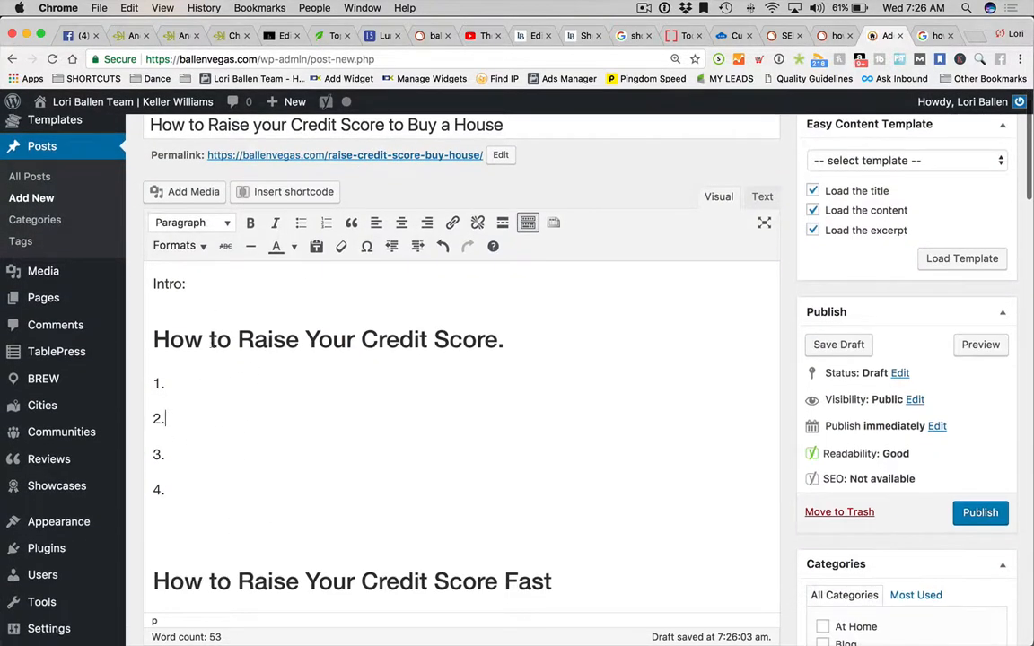
scroll(220, 410, "down", 5)
scroll(220, 410, "down", 5)
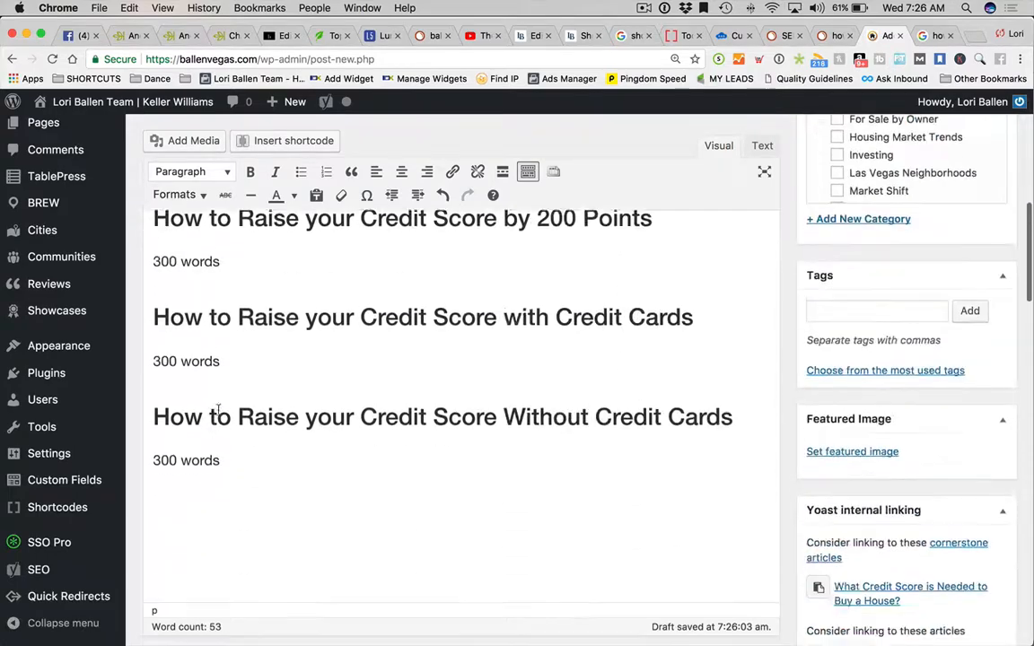
scroll(218, 410, "up", 10)
scroll(218, 410, "down", 3)
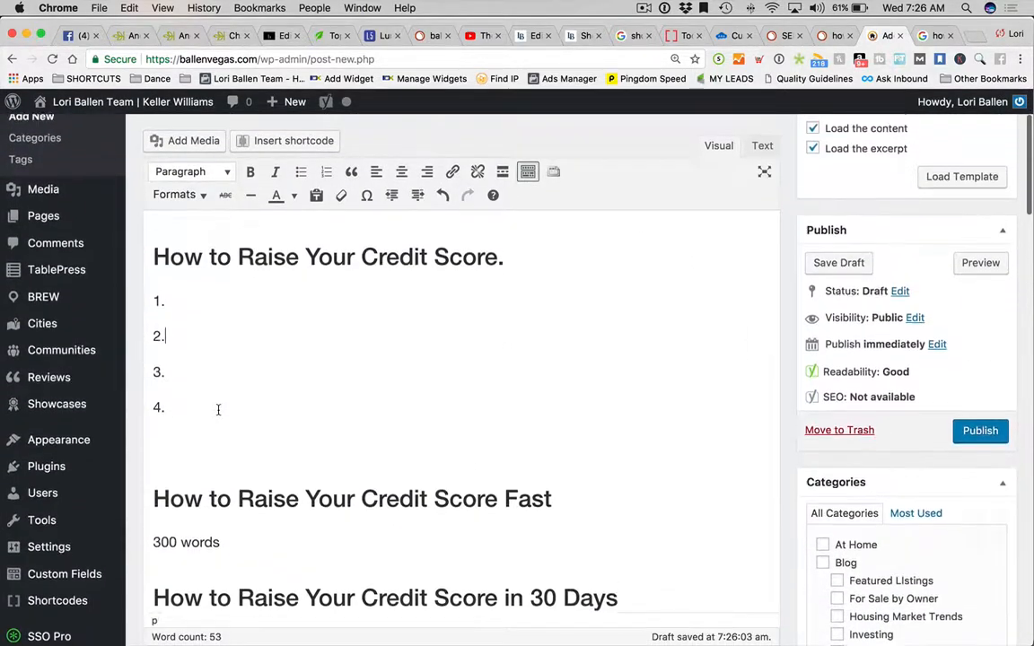
scroll(218, 410, "up", 1)
scroll(218, 410, "down", 1)
scroll(218, 410, "up", 1)
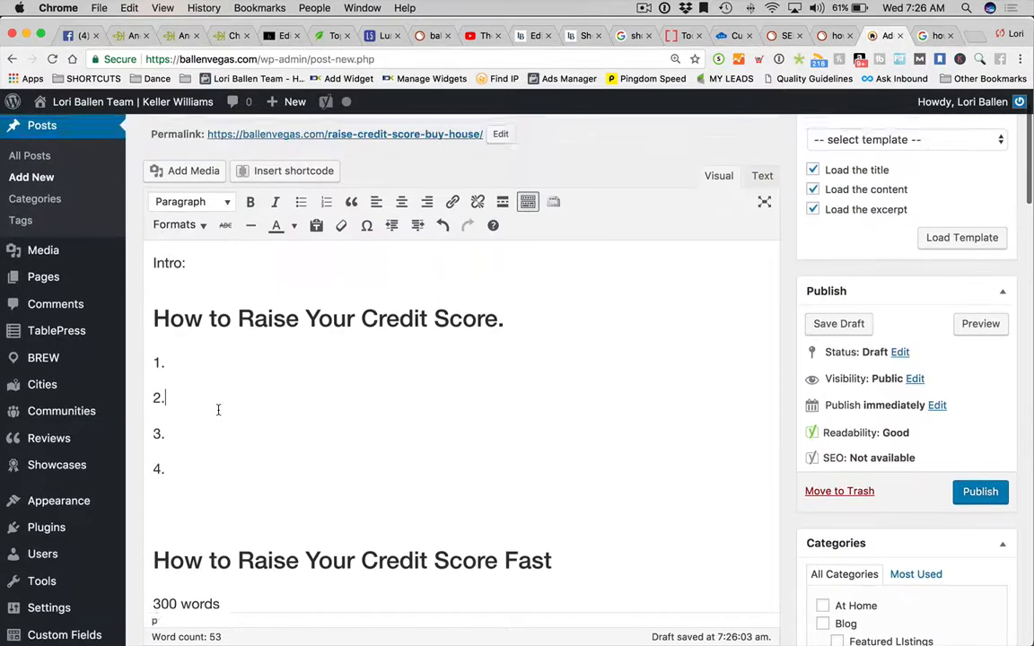
scroll(218, 410, "down", 10)
scroll(218, 410, "up", 9)
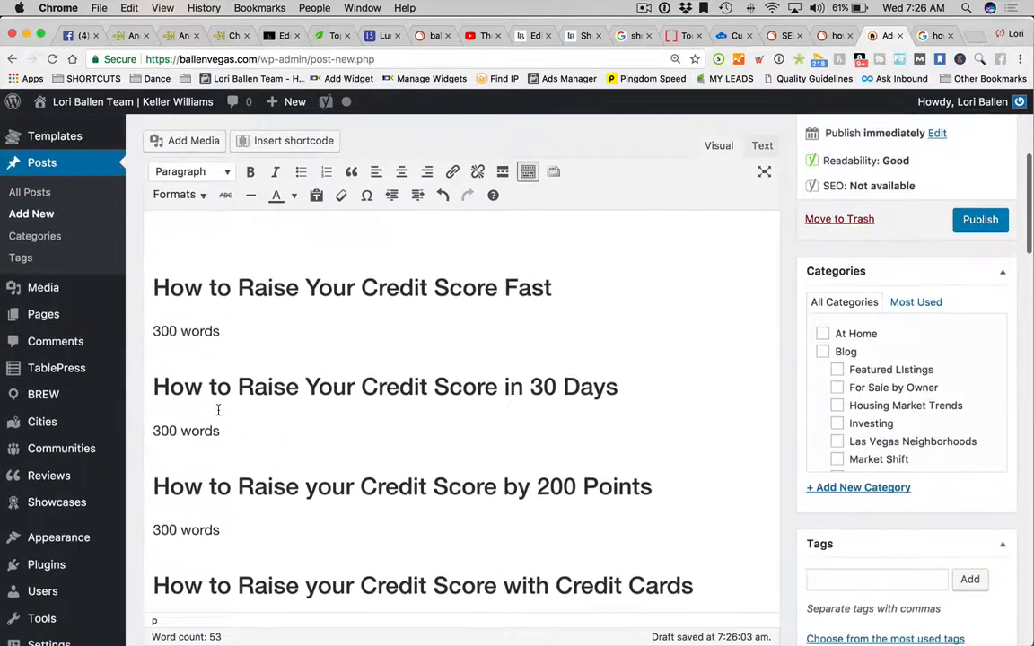
left_click(441, 258)
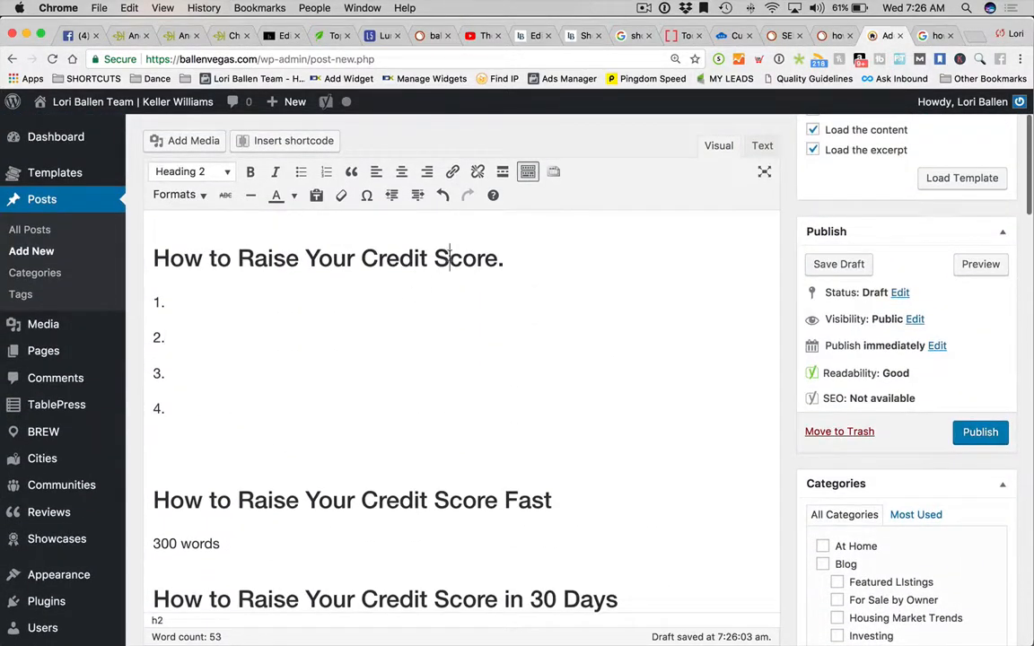
scroll(450, 254, "down", 2)
scroll(451, 421, "down", 6)
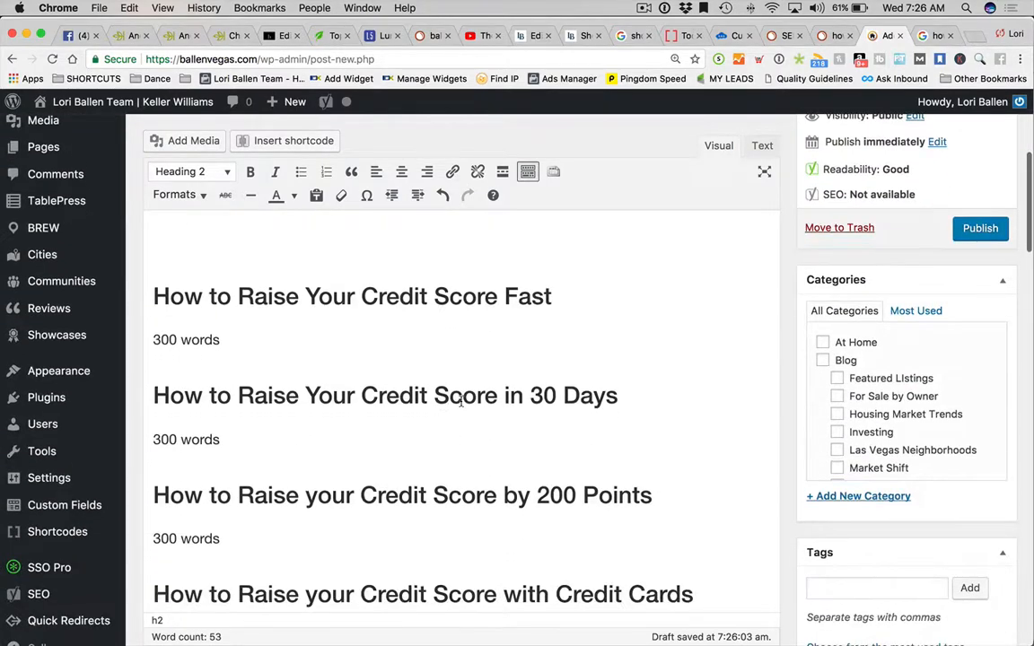
scroll(456, 401, "down", 1)
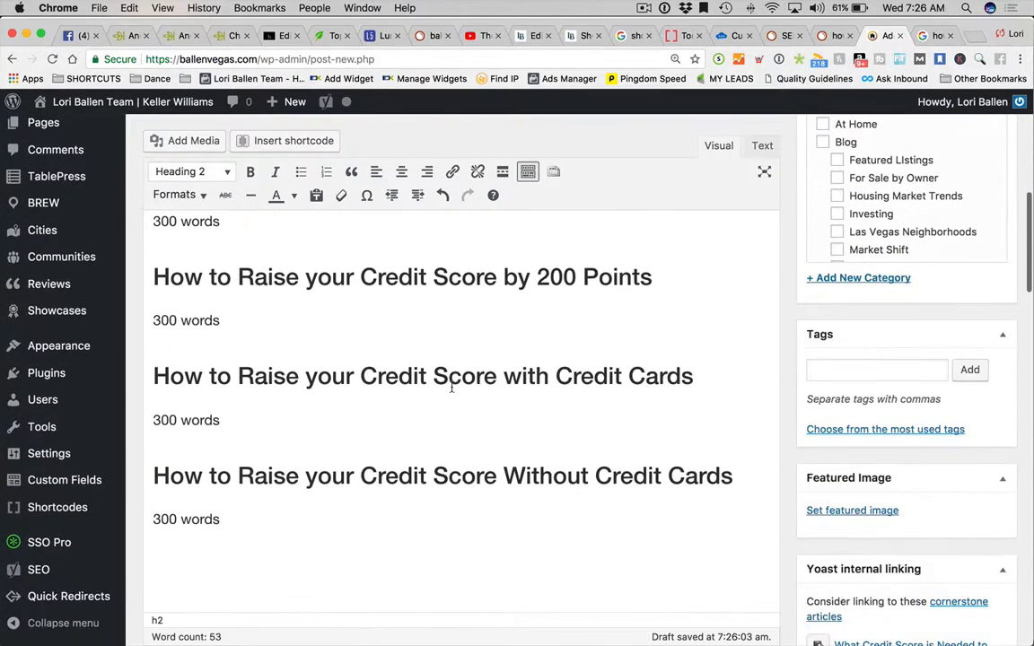
scroll(359, 462, "down", 3)
left_click(266, 421)
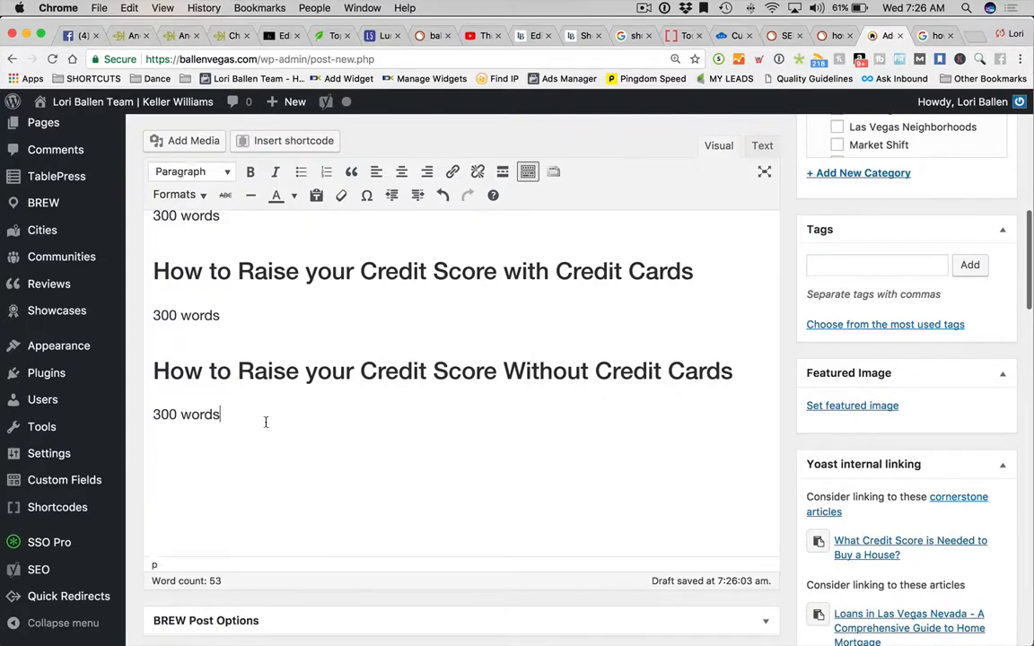
key("Return")
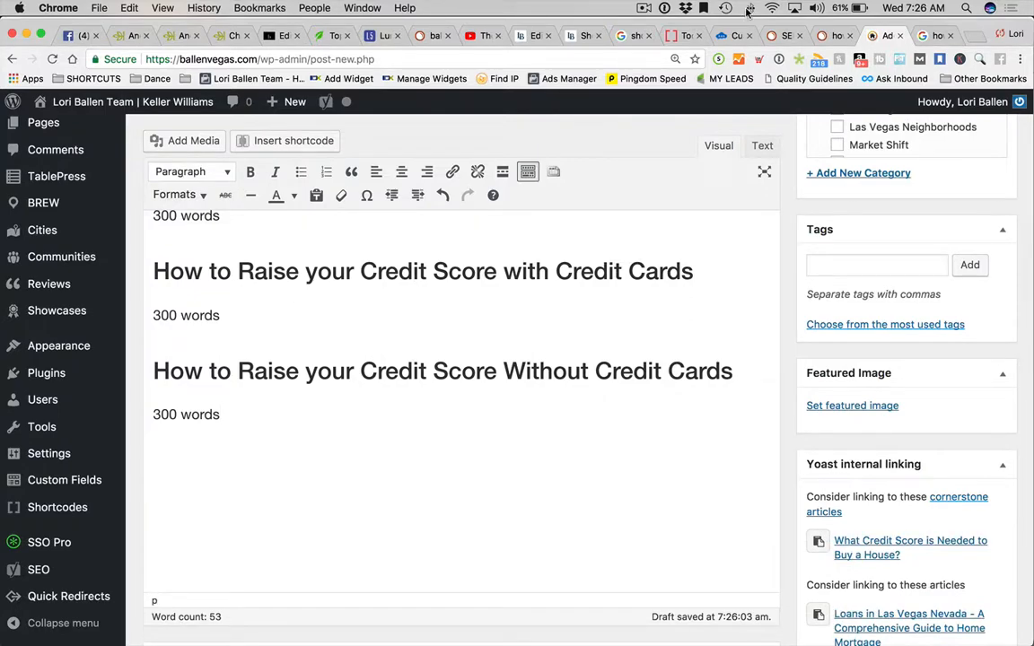
Examine Google's search suggestions for "how to raise your credit score" on its own, extended with "to", and extended with "o".
left_click(934, 36)
scroll(526, 280, "down", 1)
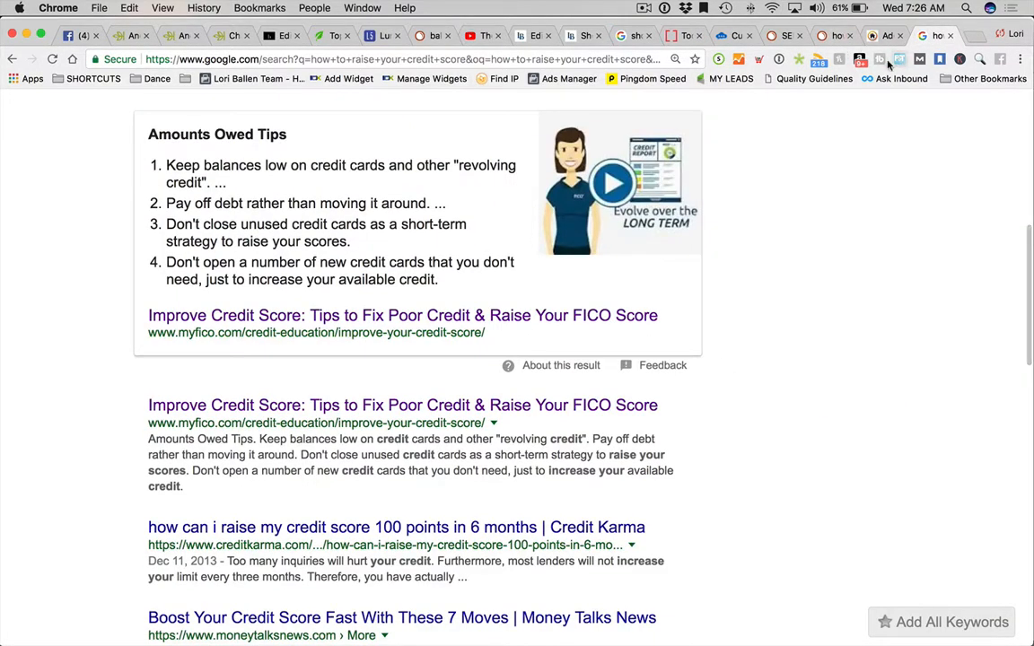
scroll(538, 260, "up", 10)
left_click(345, 127)
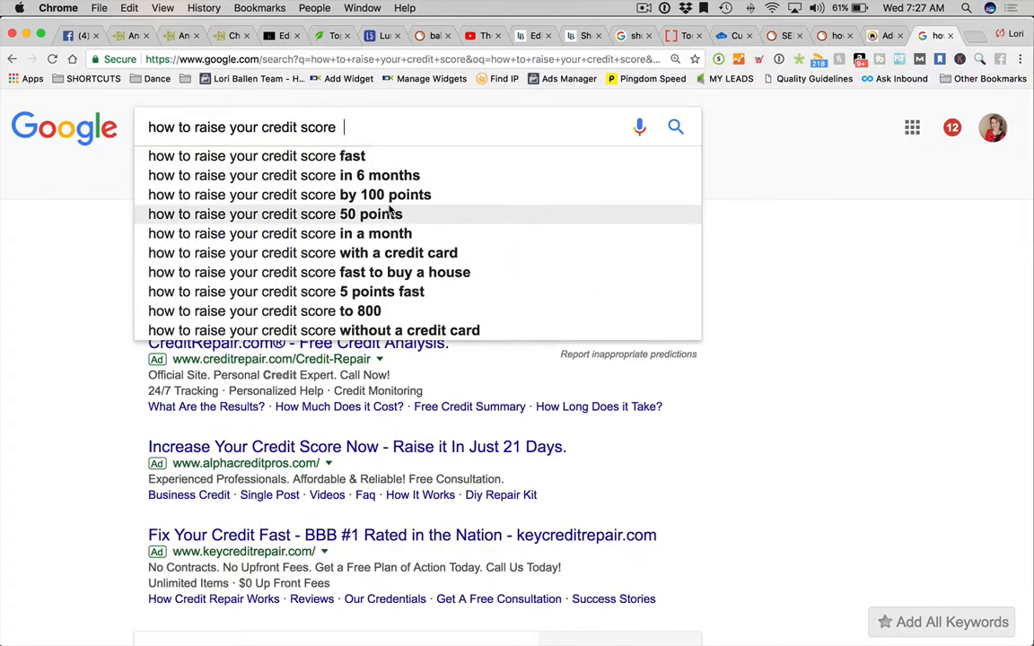
scroll(389, 211, "down", 3)
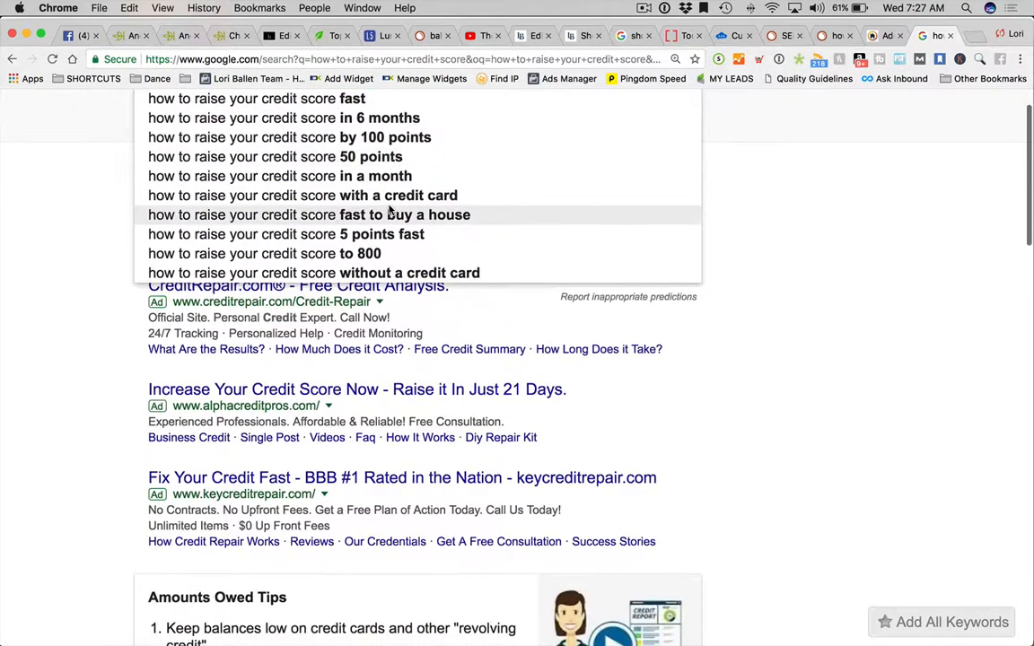
scroll(389, 210, "up", 3)
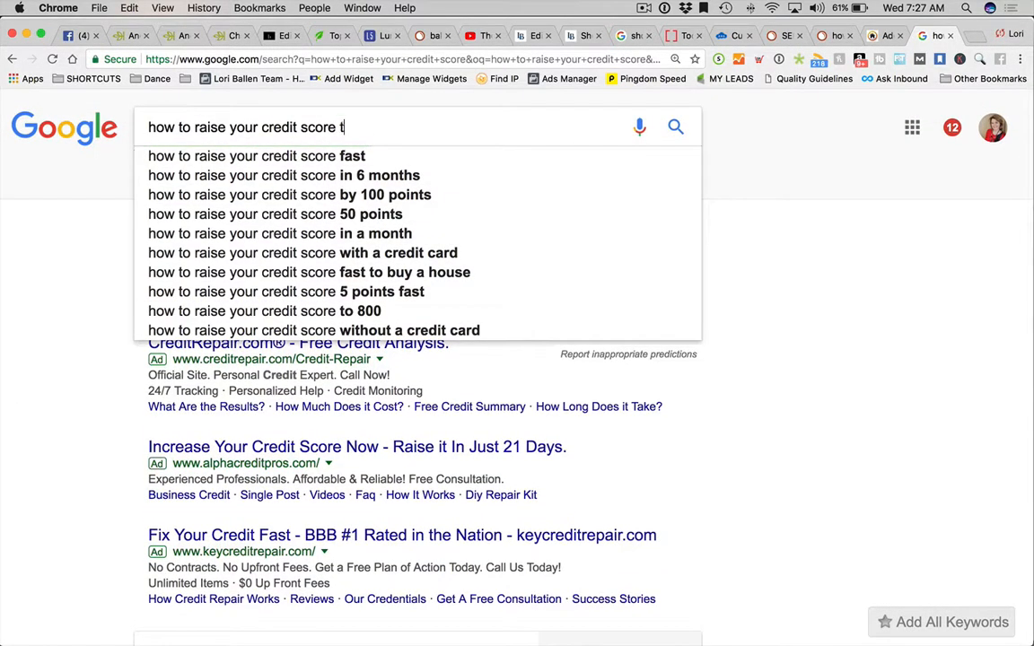
type("o")
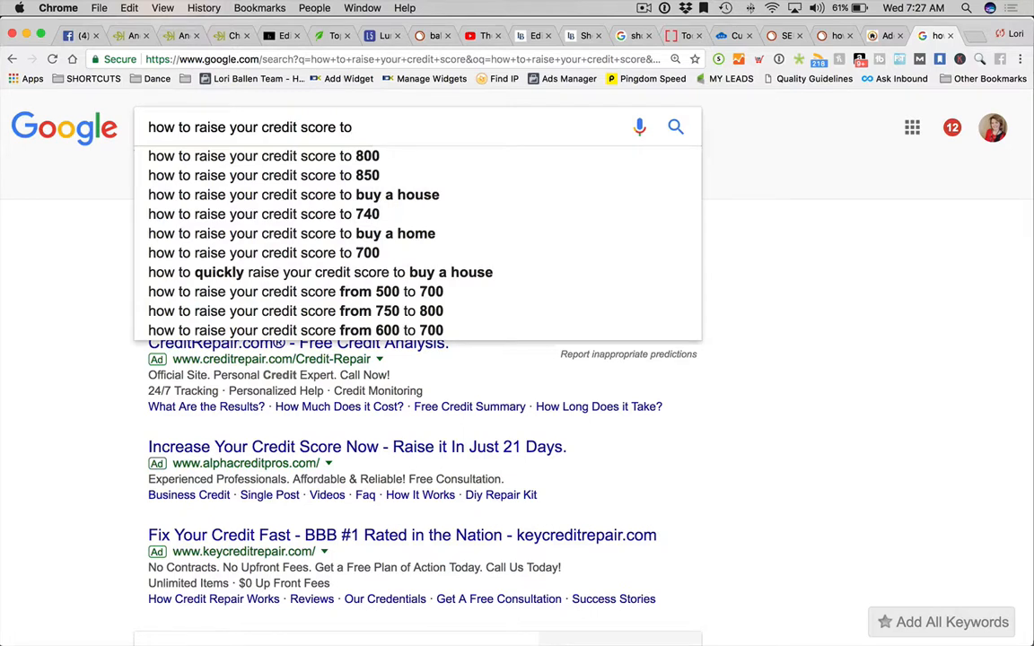
key("BackSpace")
key("BackSpace")
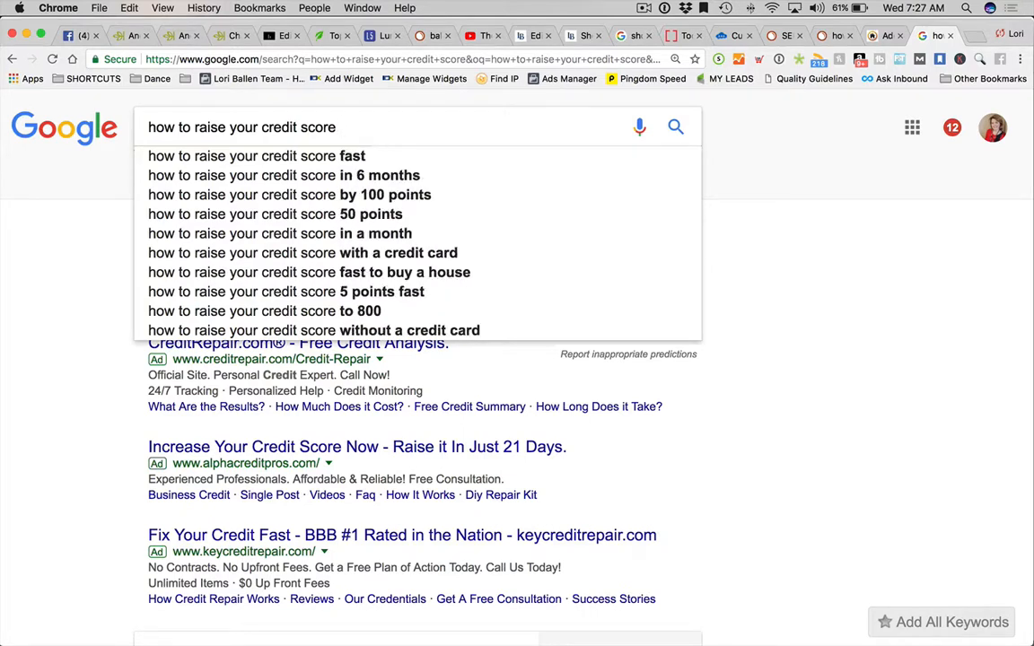
key("BackSpace")
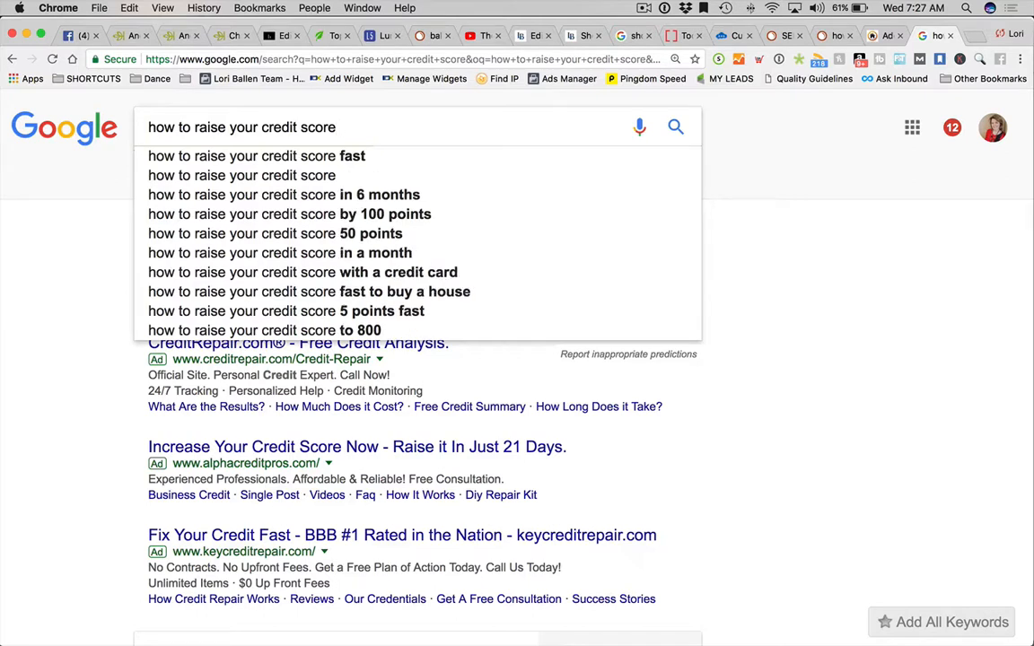
type("o")
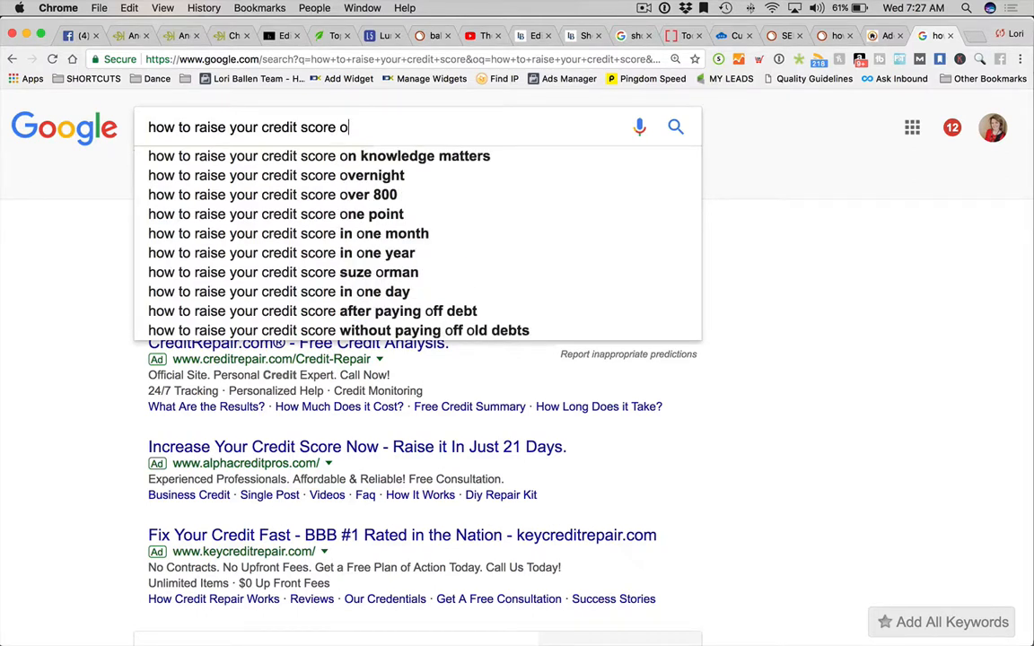
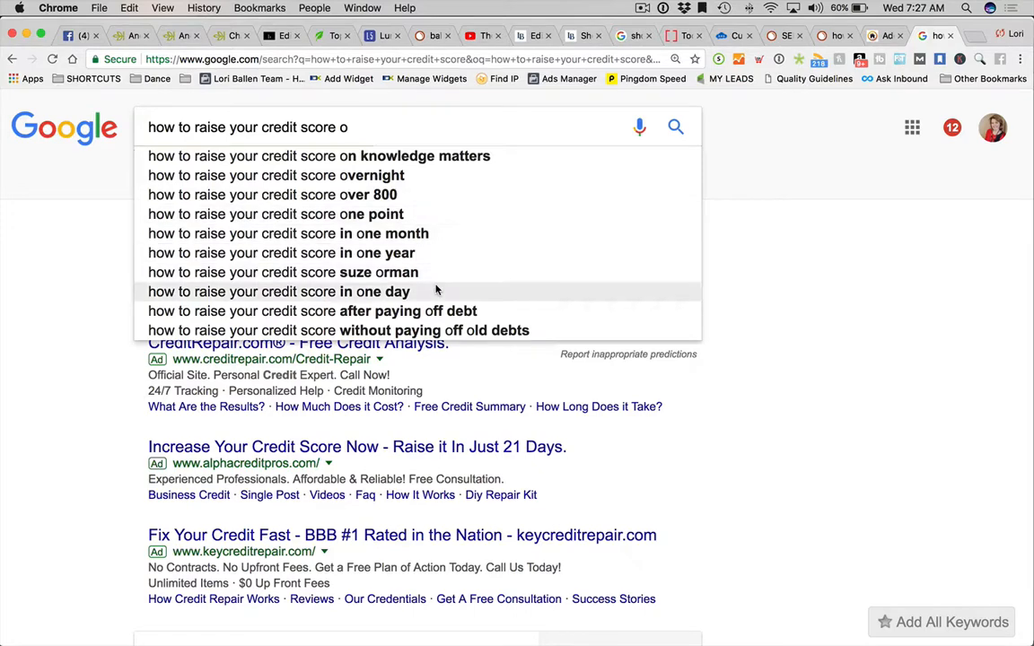
scroll(437, 286, "down", 1)
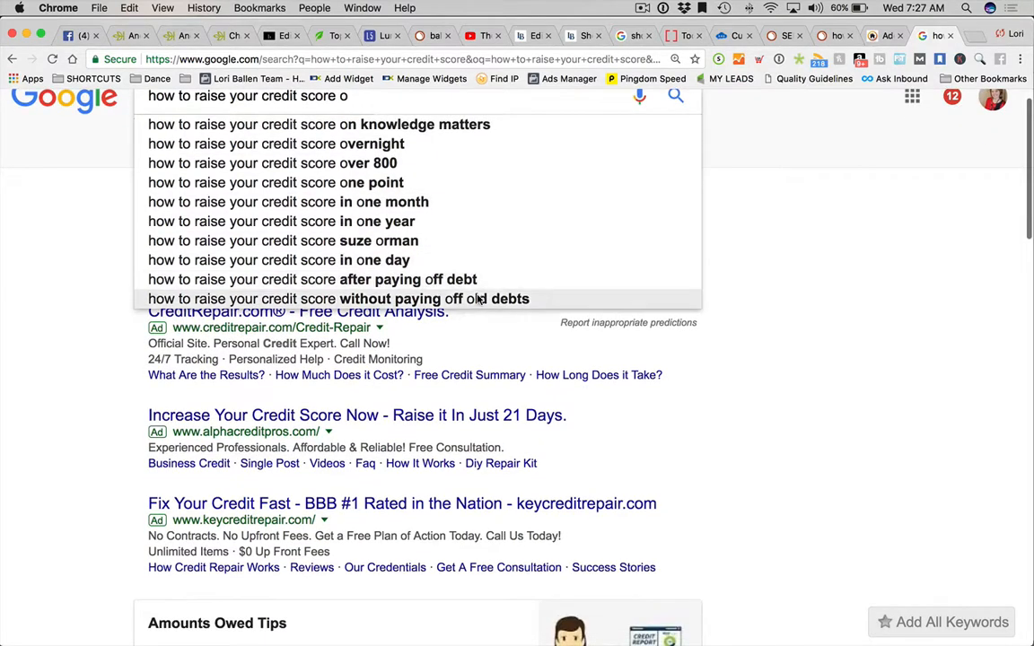
Add the line "How to Raise your Credit Score by Paying off Debt" at the end of the WordPress post, followed by an empty line.
left_click(883, 36)
type("H")
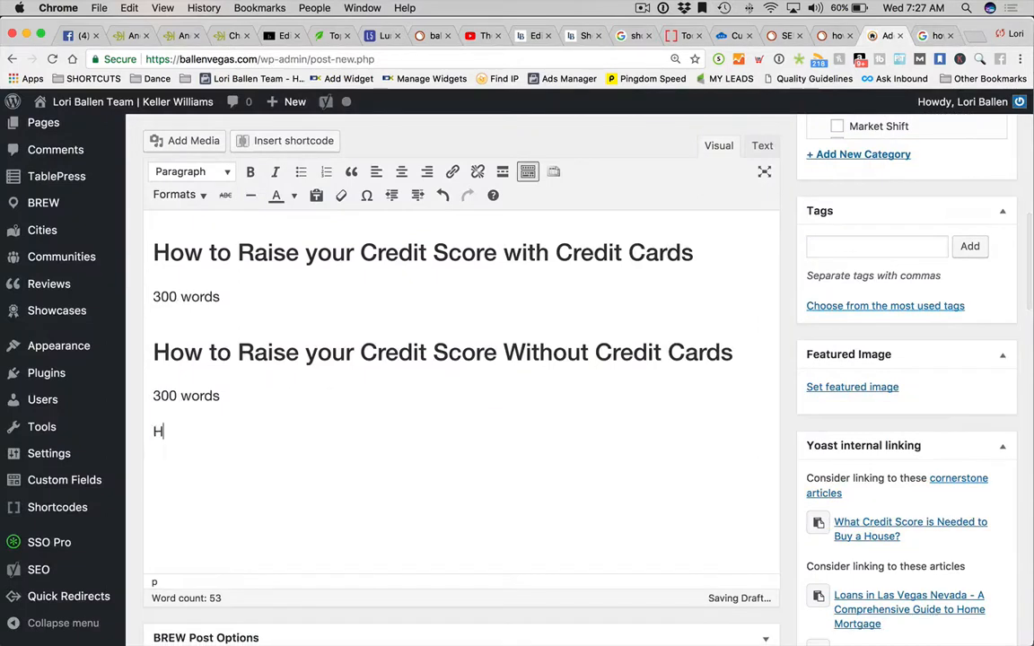
type("ow to Raise y")
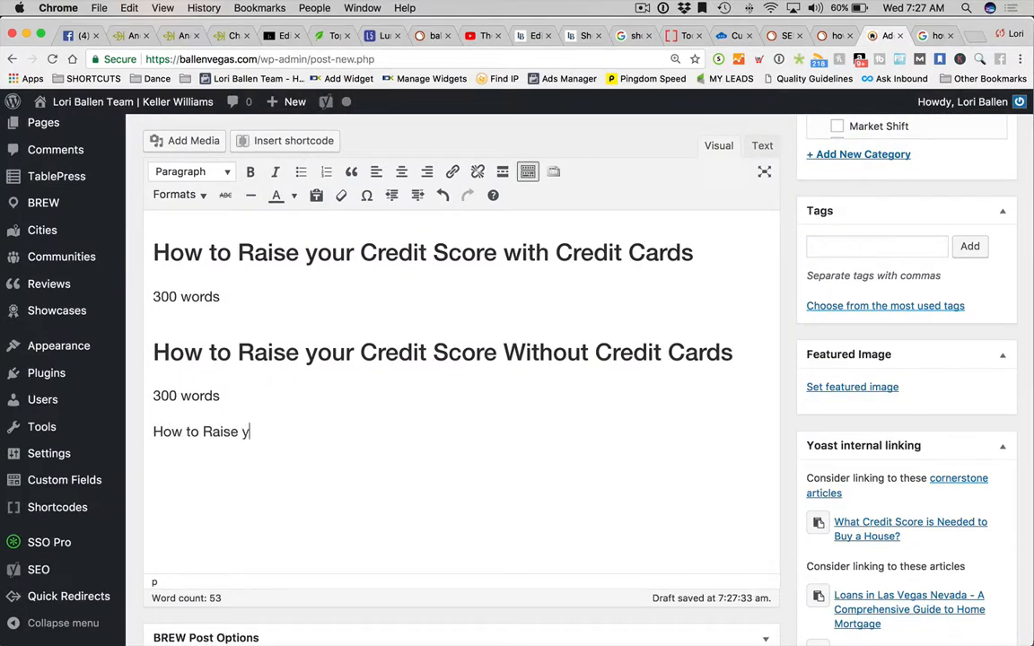
type("our Credit Score ")
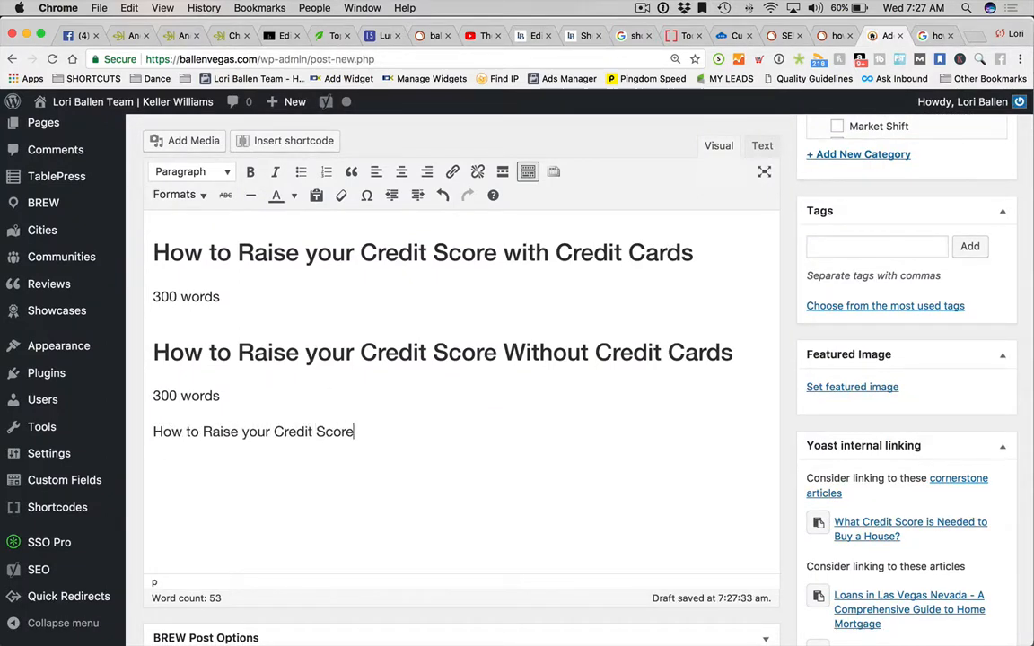
type("by Pay")
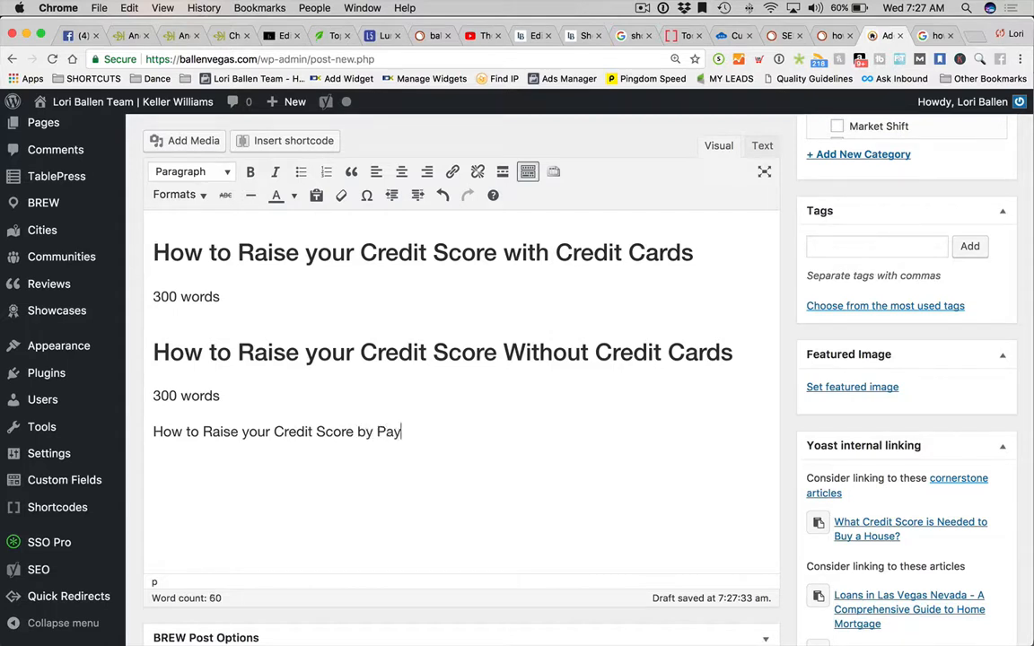
type("ing off Debt")
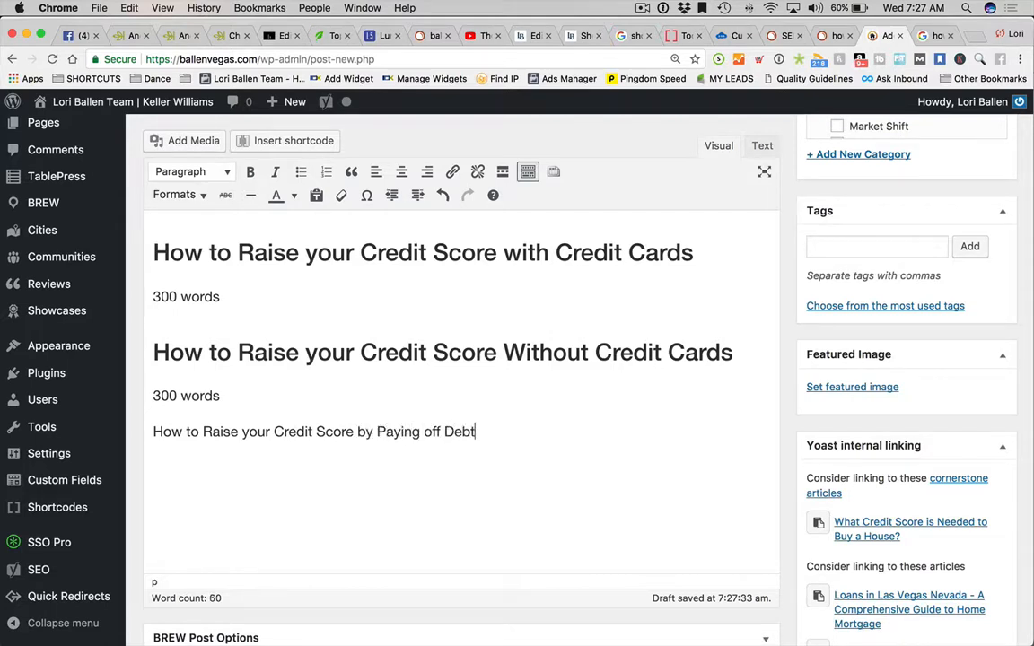
key("Return")
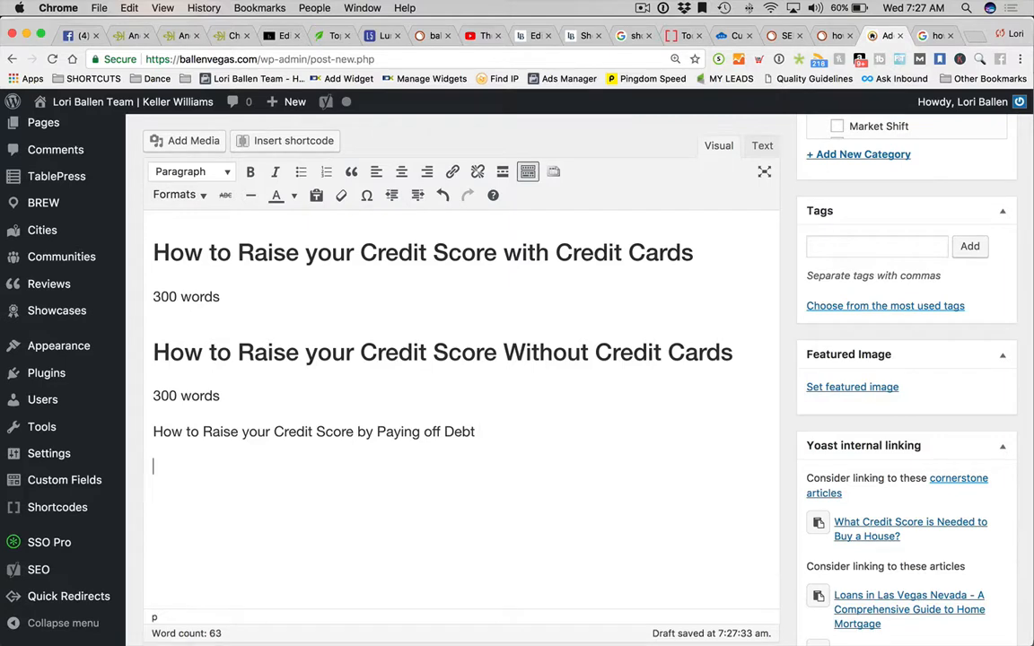
Format the line "How to Raise your Credit Score by Paying off Debt" as Heading 2 and return to the empty line below it.
left_click_drag(476, 431, 150, 428)
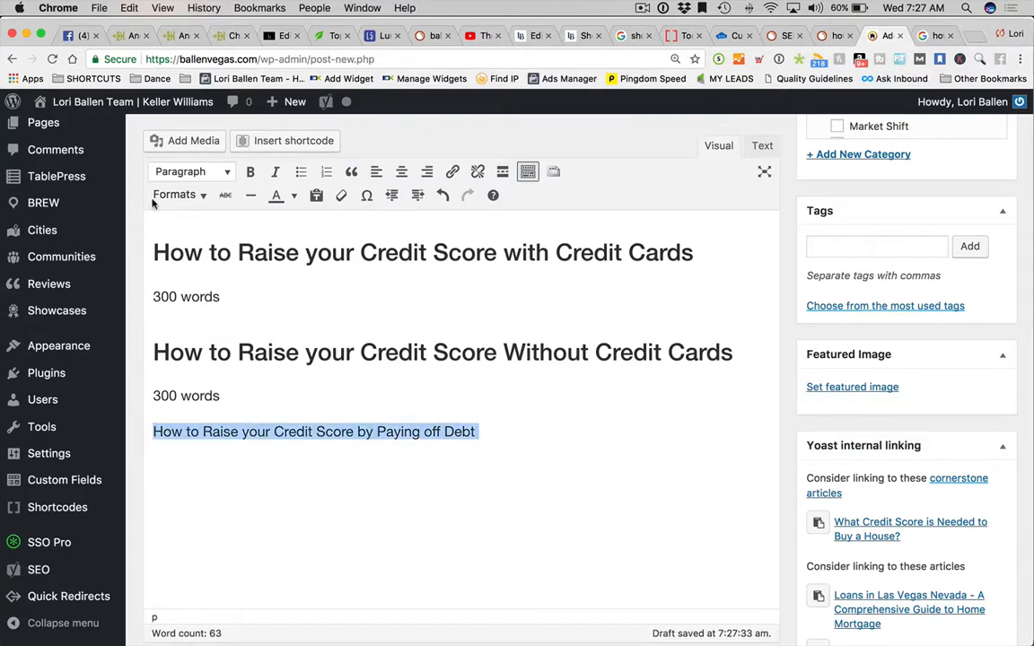
left_click(186, 174)
left_click(205, 278)
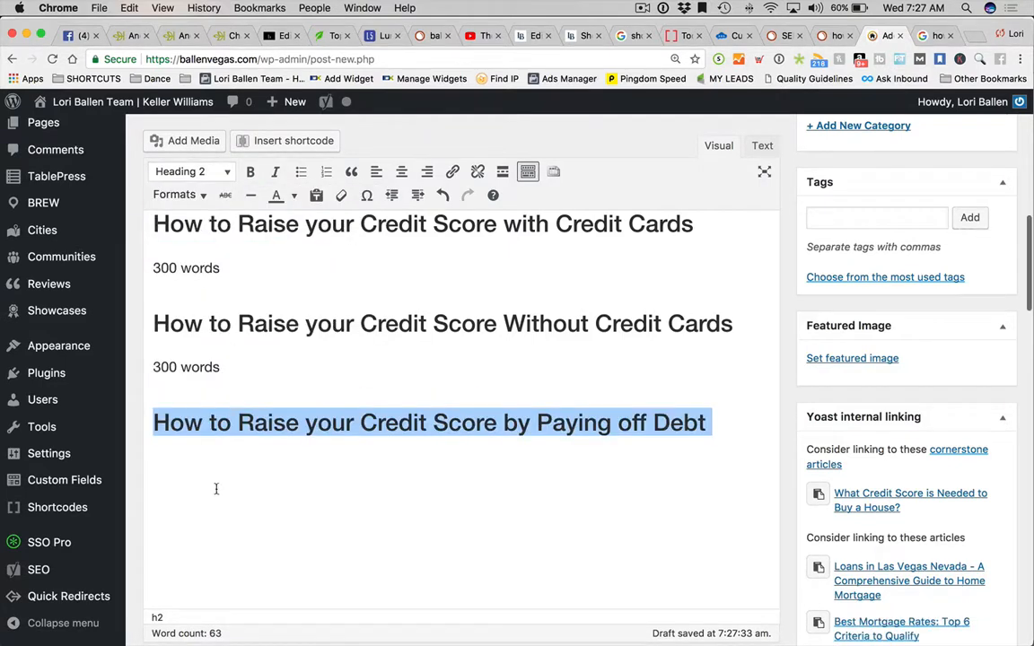
left_click(201, 456)
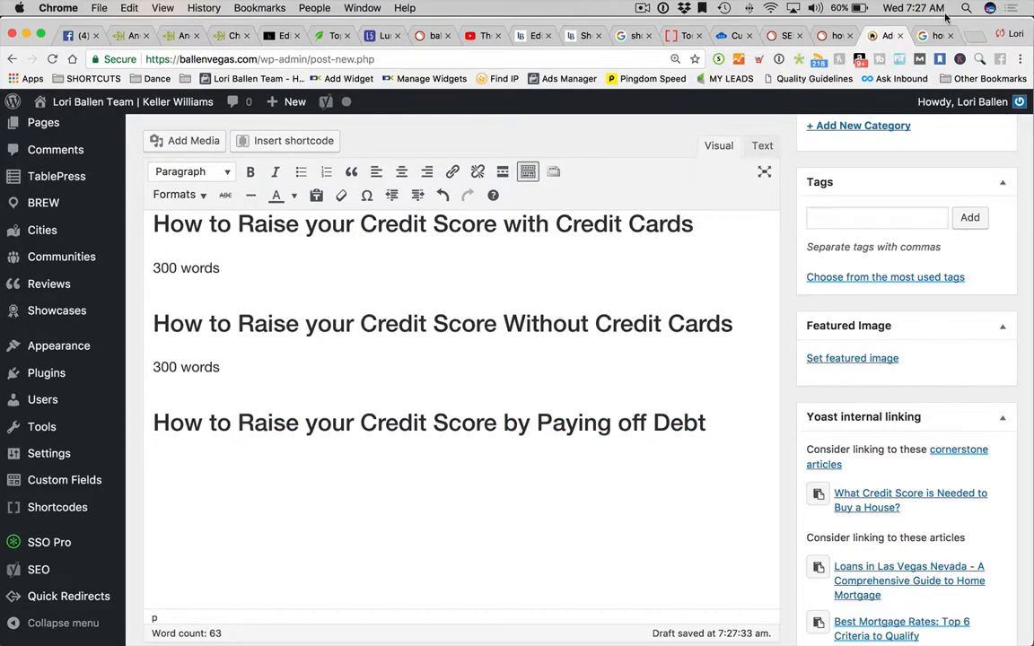
Examine Google's suggestions for "how to raise your credit score by" and for the same phrase followed by "a".
left_click(933, 35)
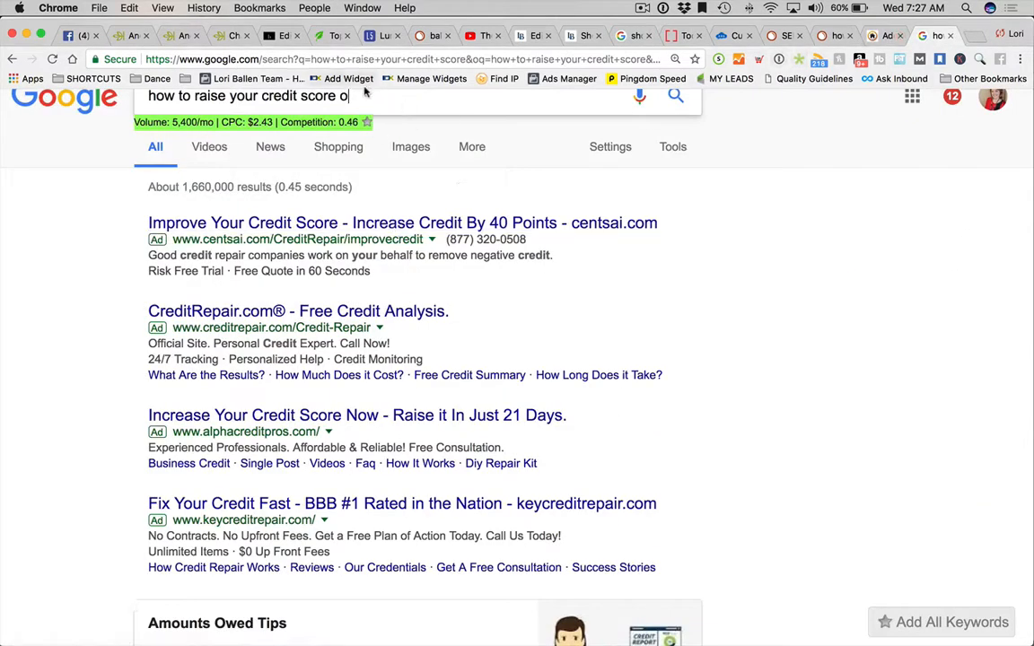
scroll(350, 126, "up", 2)
left_click(356, 131)
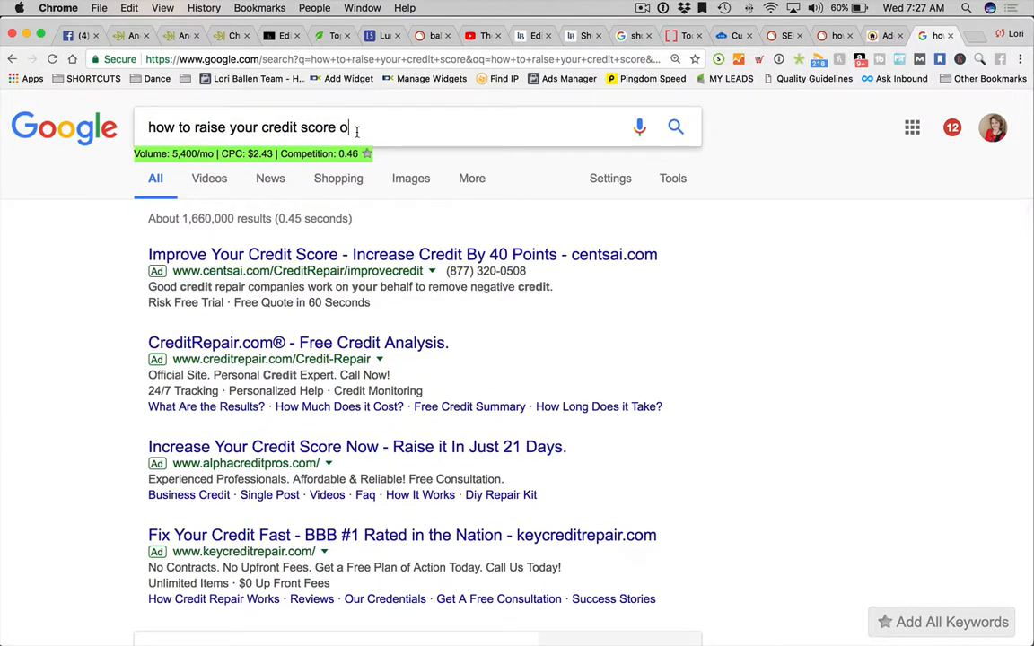
key("BackSpace")
type("by")
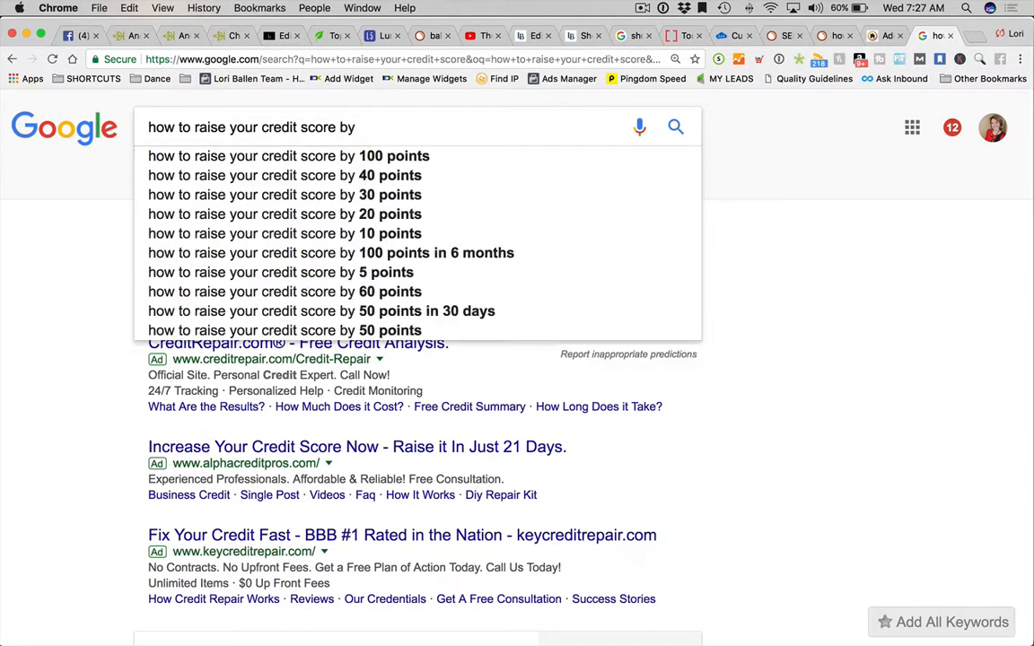
type(" a")
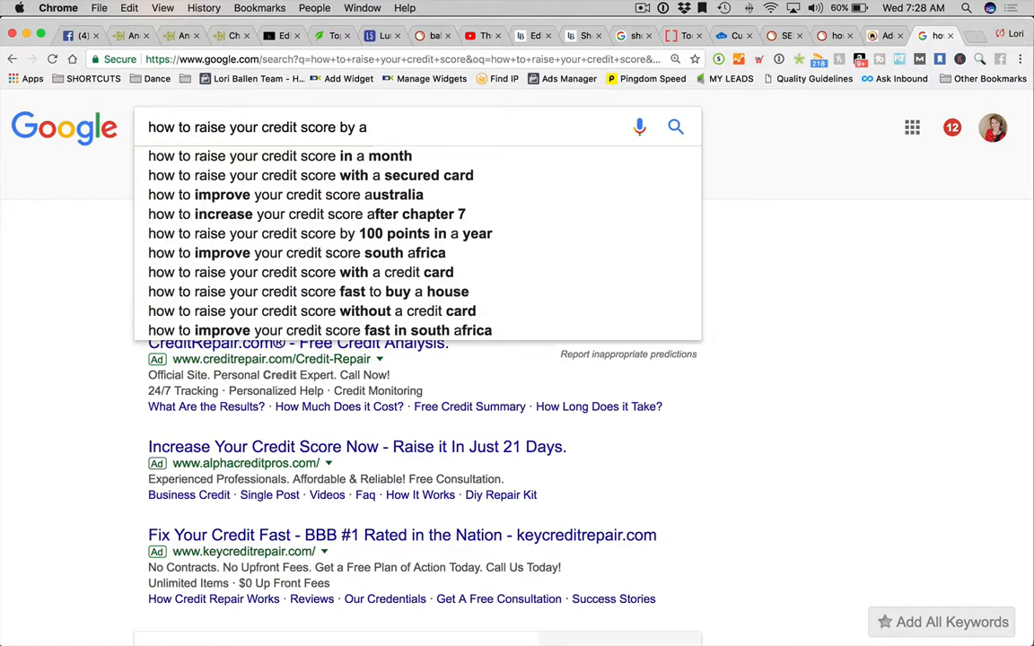
key("BackSpace")
type("a")
key("BackSpace")
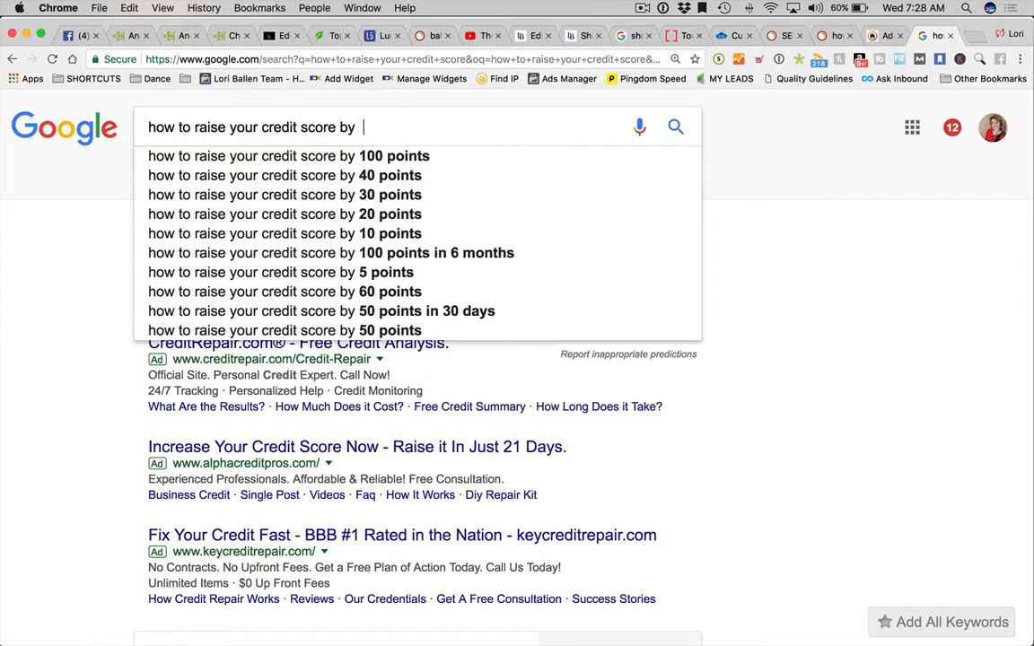
type("a")
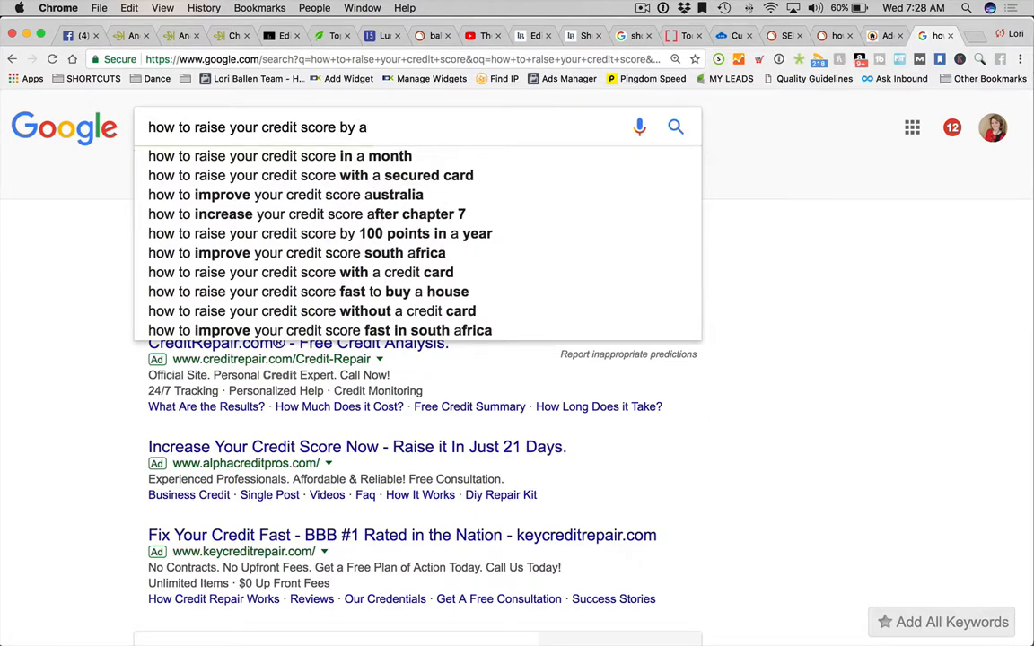
left_click(515, 581)
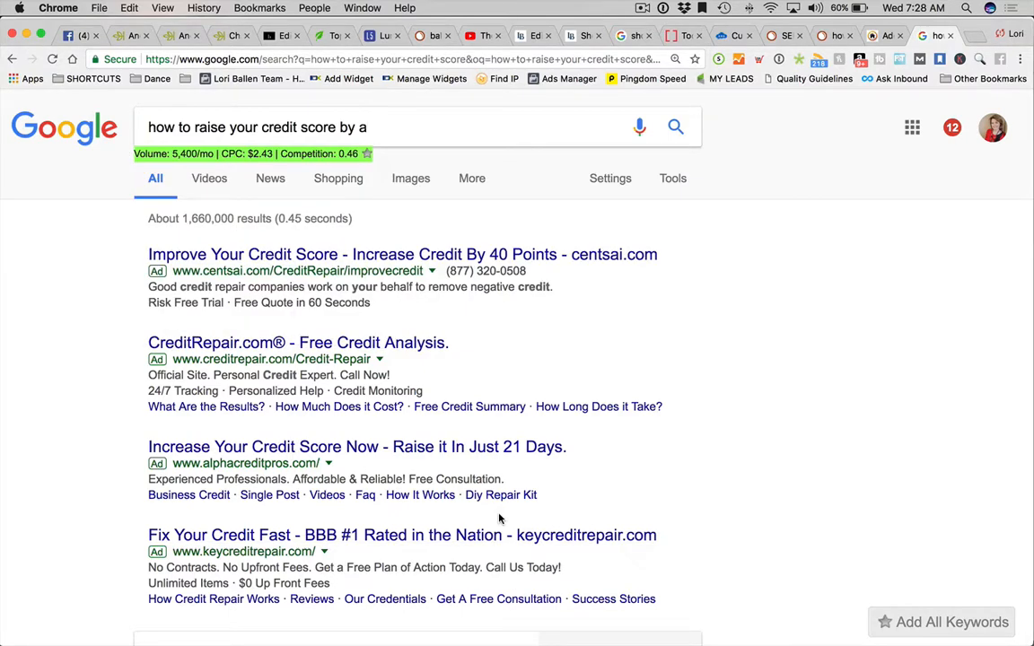
Recheck the Google suggestions for "how to raise your credit score by a" and examine those for "how to raise your credit score by b".
left_click(395, 134)
key("BackSpace")
type("a")
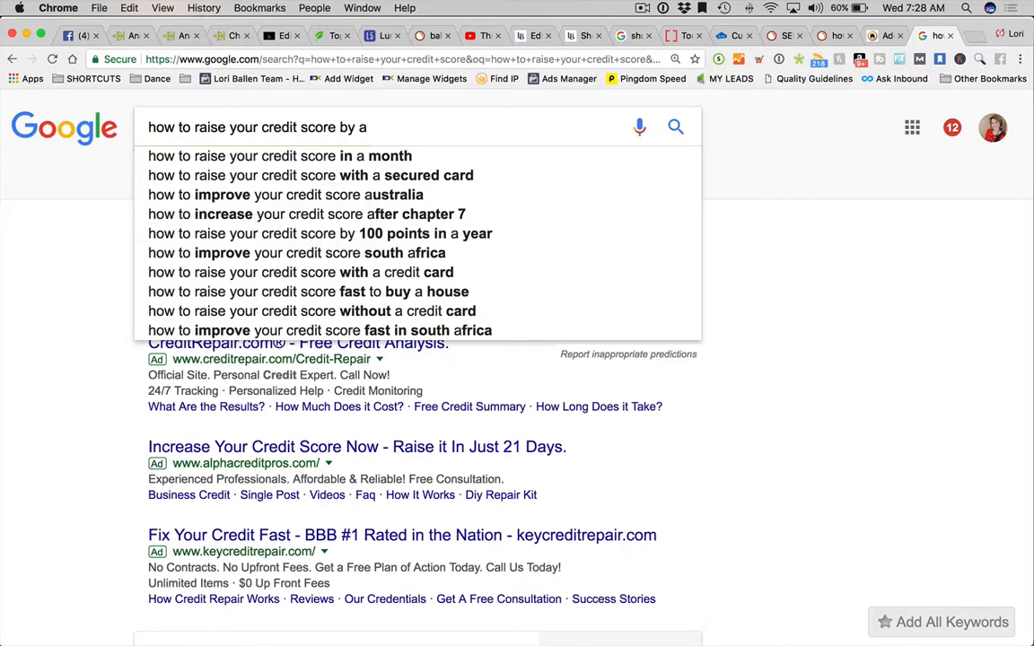
key("BackSpace")
type("b")
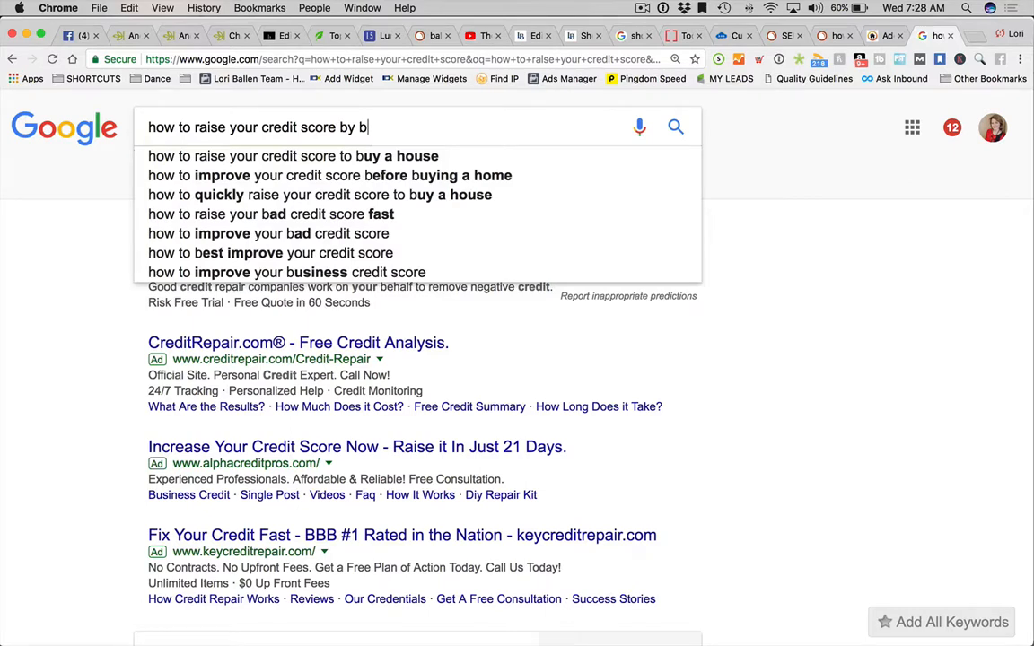
Add the placeholder "300 Words" under the "Paying off Debt" heading in the WordPress post, followed by a new line.
left_click(875, 43)
scroll(336, 396, "down", 2)
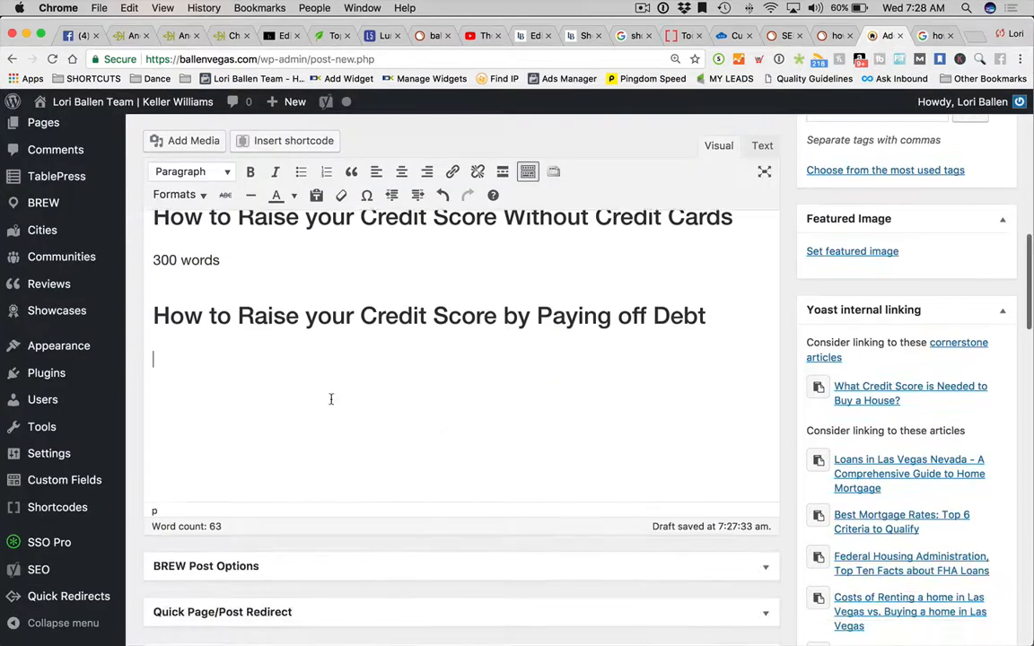
type("300 Words")
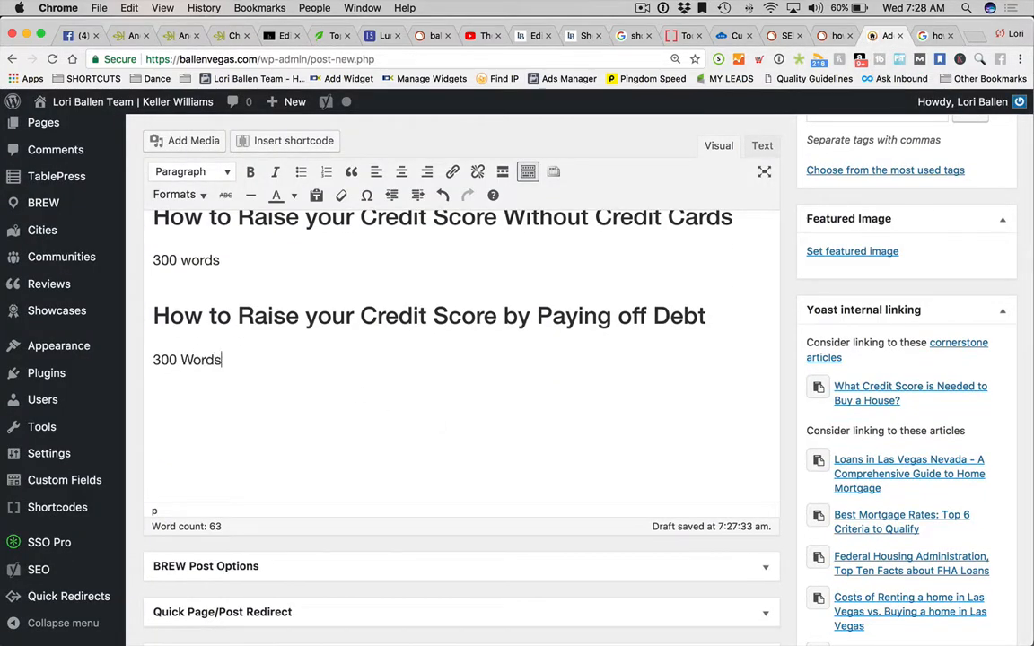
key("Return")
type("How to Im")
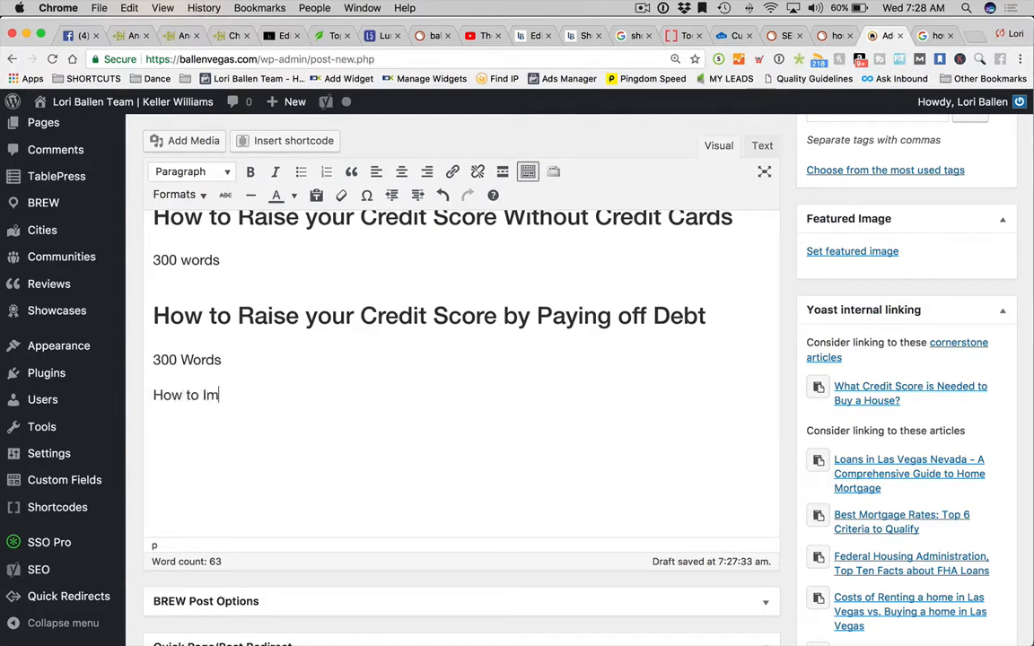
type("prove your Business")
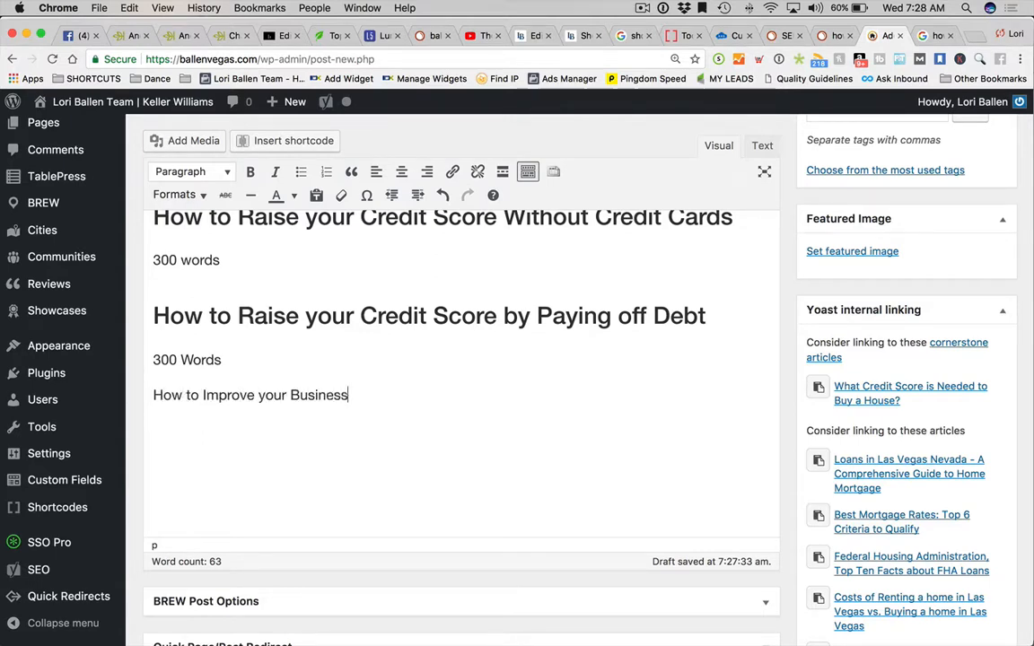
key("BackSpace")
key("BackSpace")
key("BackSpace")
key("BackSpace")
key("BackSpace")
key("BackSpace")
key("BackSpace")
key("BackSpace")
key("BackSpace")
key("BackSpace")
key("BackSpace")
key("BackSpace")
key("BackSpace")
key("BackSpace")
key("BackSpace")
key("BackSpace")
key("BackSpace")
key("BackSpace")
key("BackSpace")
key("BackSpace")
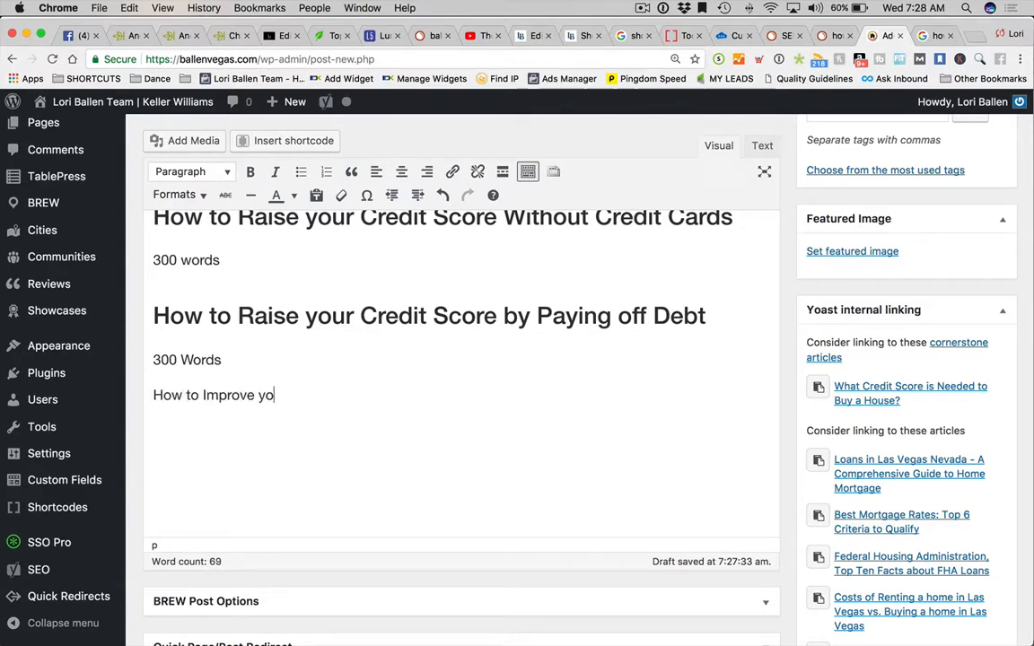
key("BackSpace")
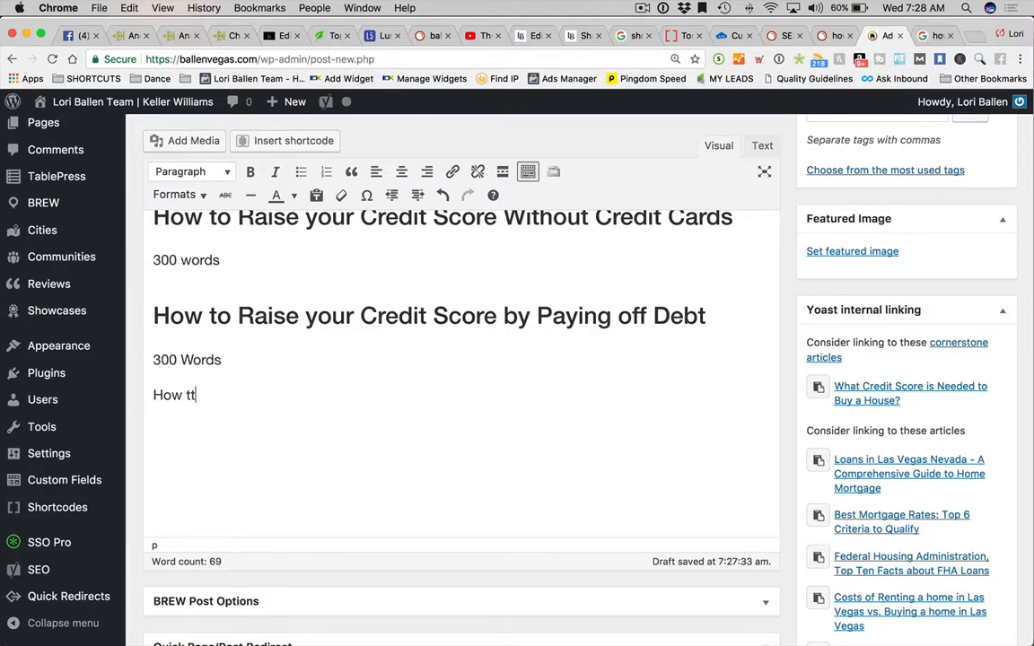
Complete the line "How to Raise Your Credit Score after Foreclosure" and add "How to Raise your Credit Score after a Divorce" below it.
type("o Raise Your ")
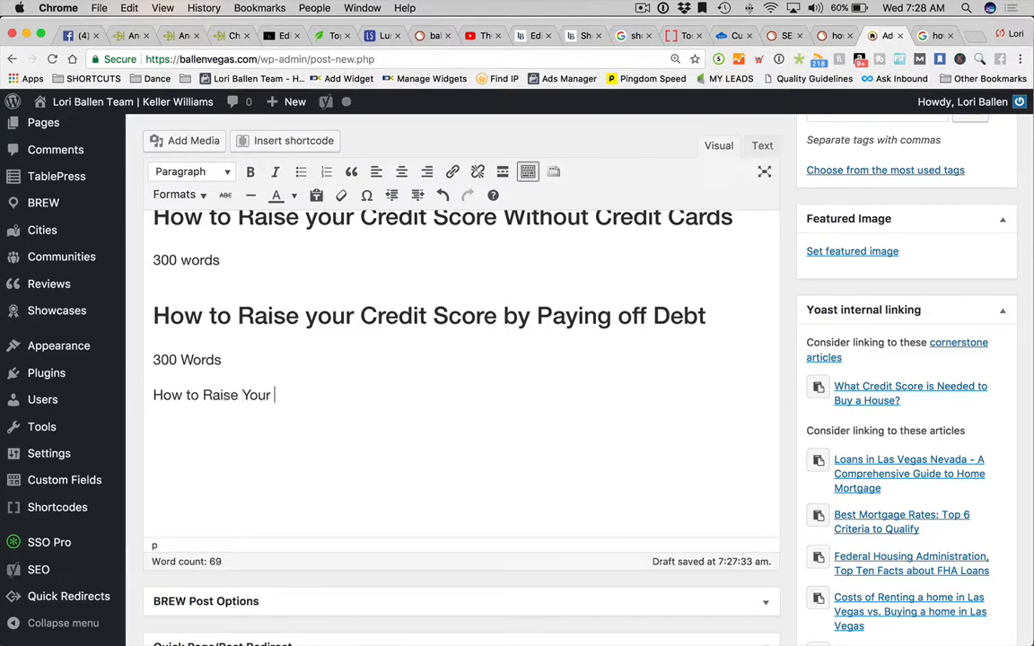
type("Credit Score af")
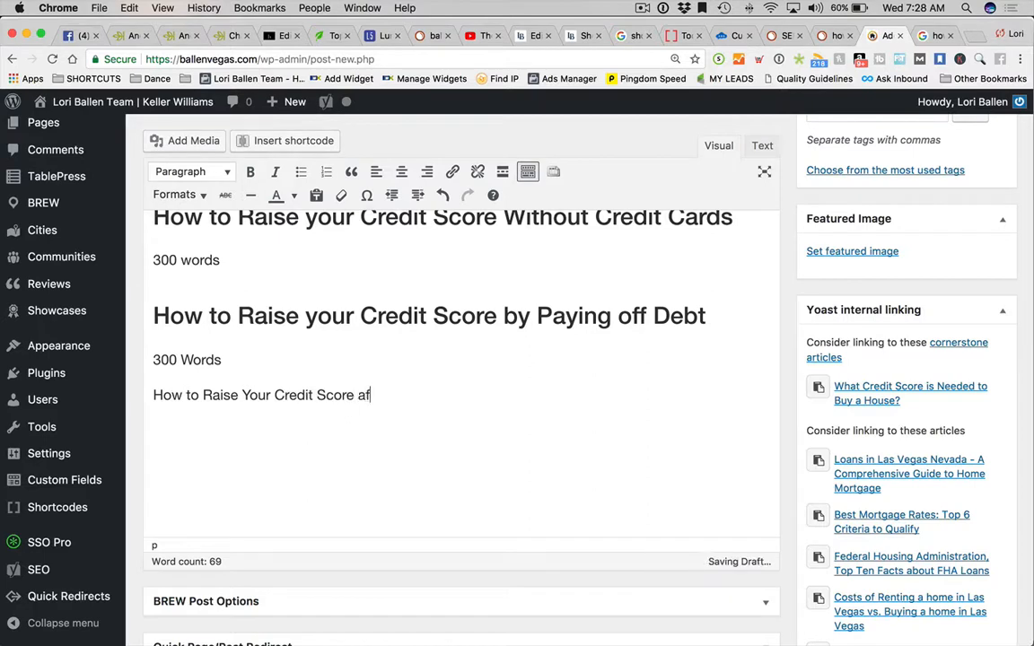
type("ter Foreclosure")
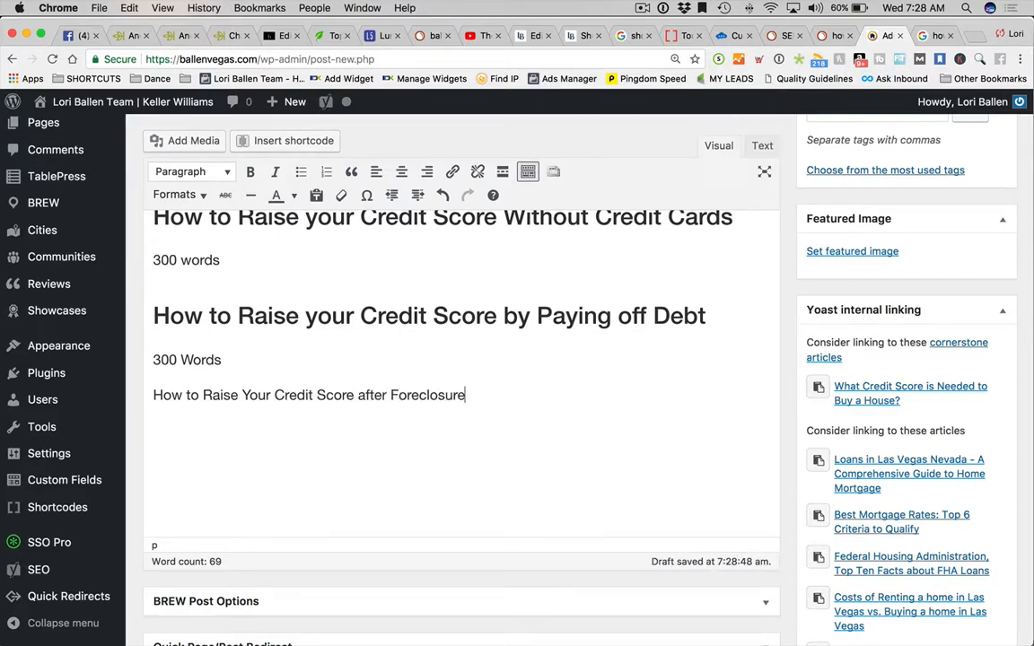
key("Return")
type("How to Ri")
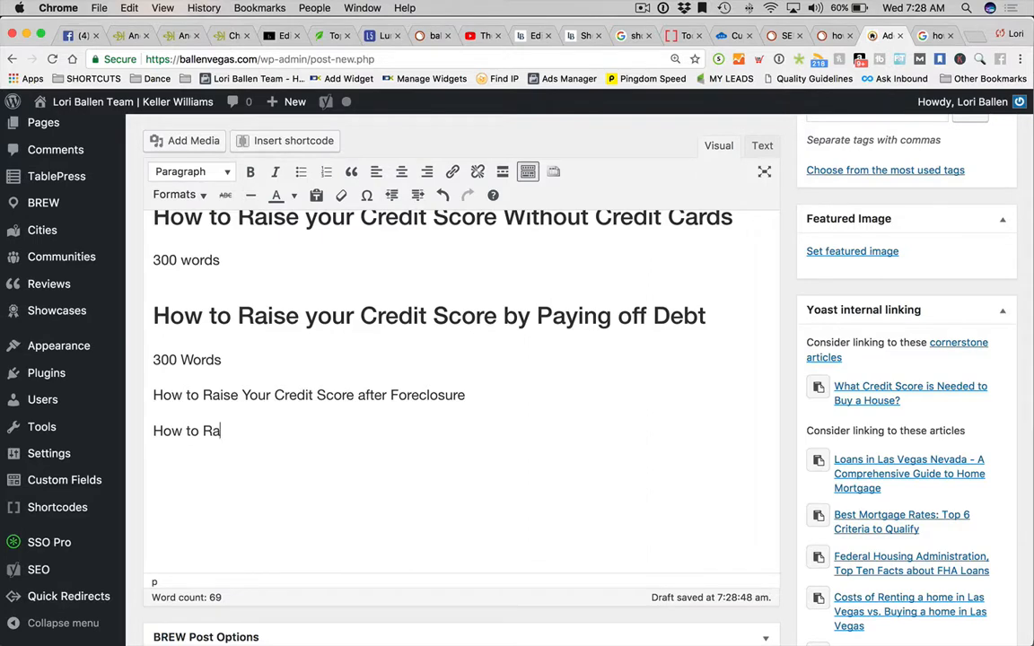
type("ise your Credit S")
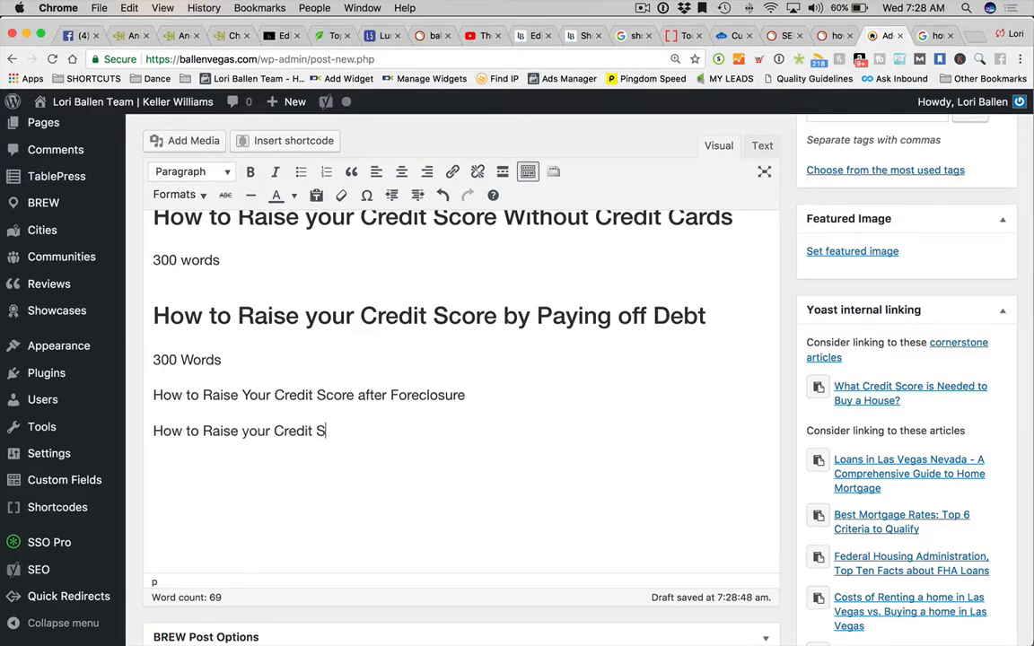
type("core after a D")
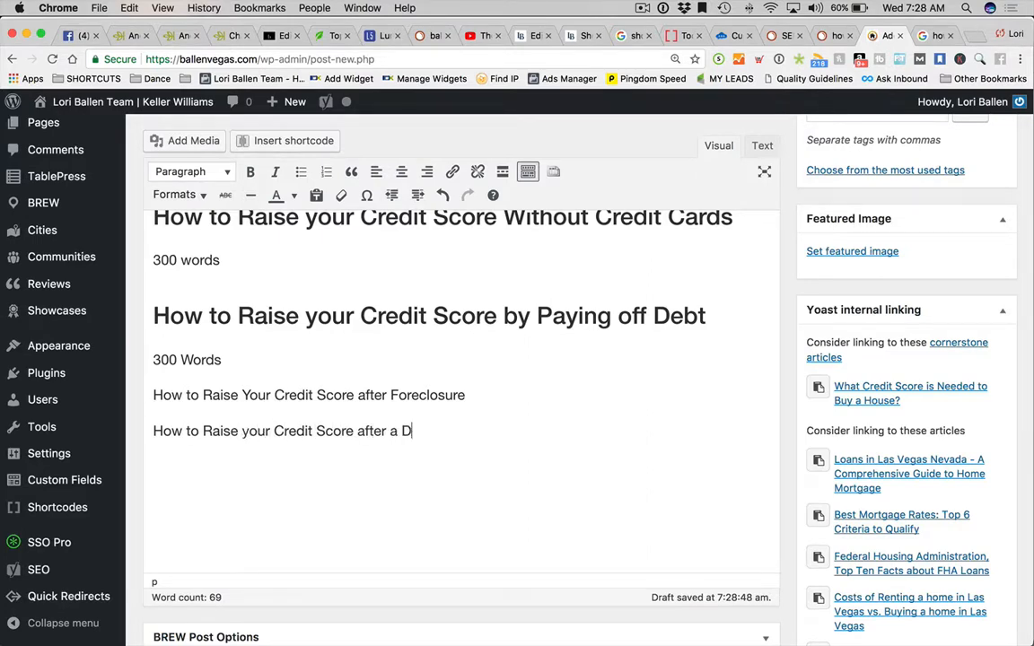
type("ivorce")
Format the "after Foreclosure" and "after a Divorce" lines as Heading 2.
triple_click(130, 395)
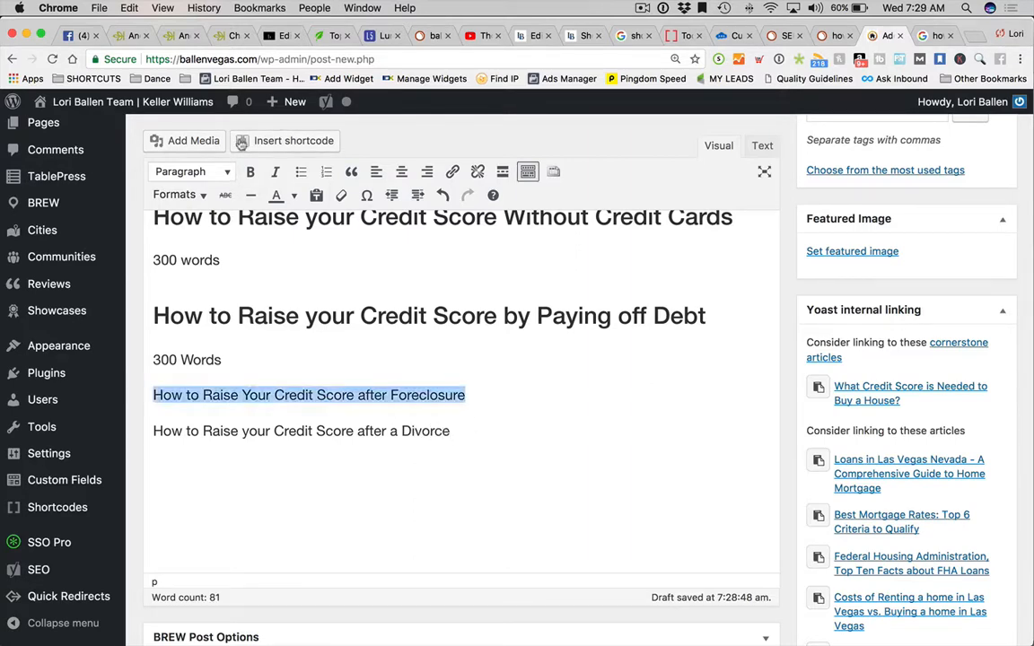
left_click(199, 172)
left_click(212, 283)
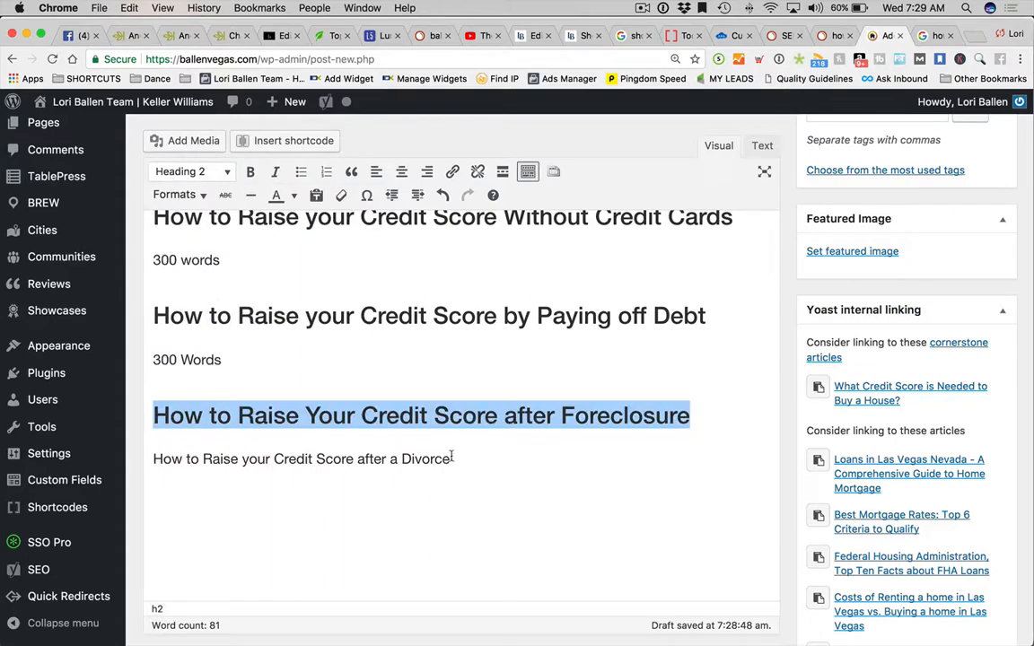
triple_click(271, 453)
left_click(193, 172)
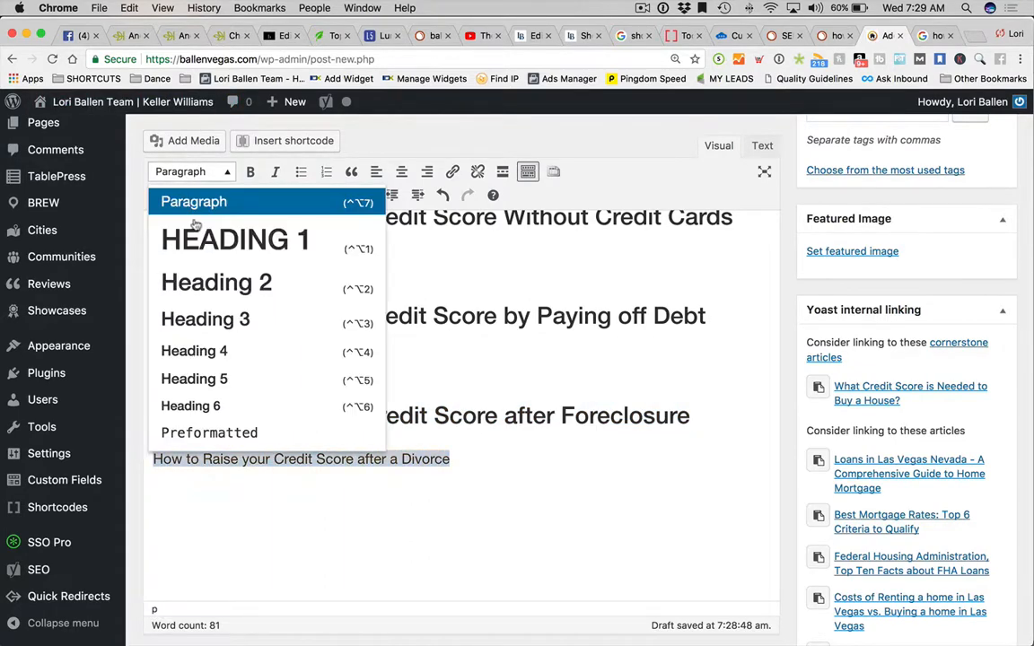
left_click(214, 277)
Add the placeholder "300 Words" under both the "after Foreclosure" and "after a Divorce" headings.
left_click(722, 392)
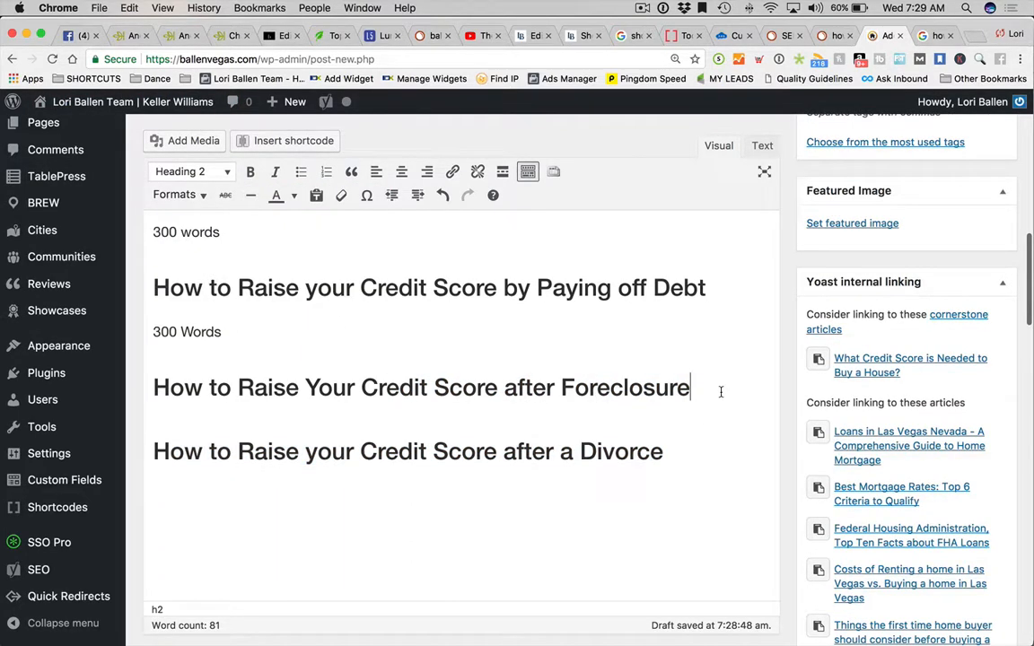
key("Return")
type("300 Words")
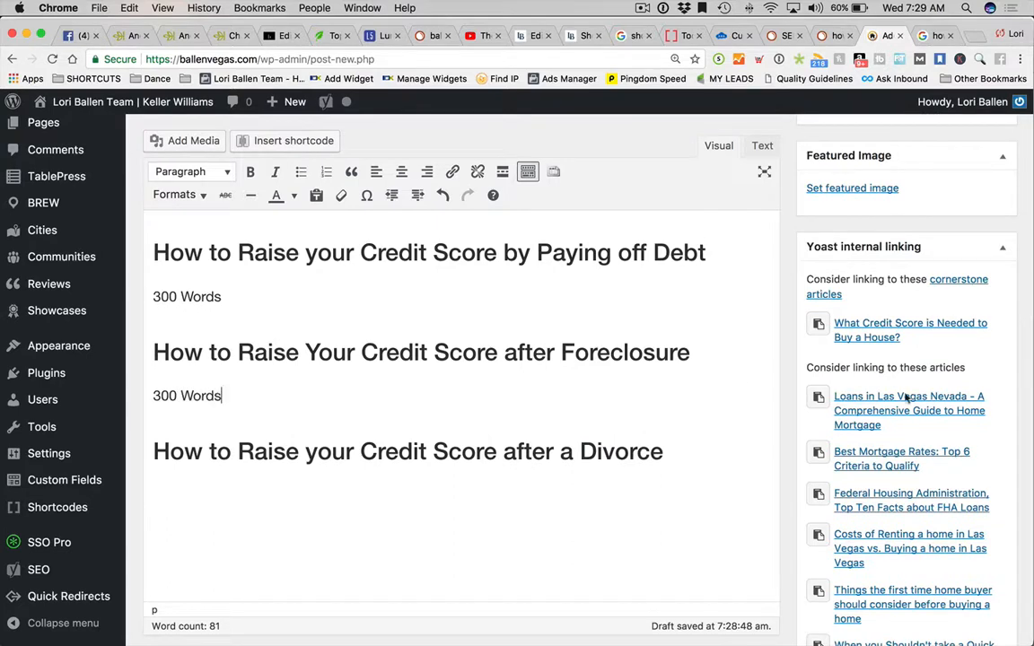
left_click(673, 453)
key("Return")
type("300 Words")
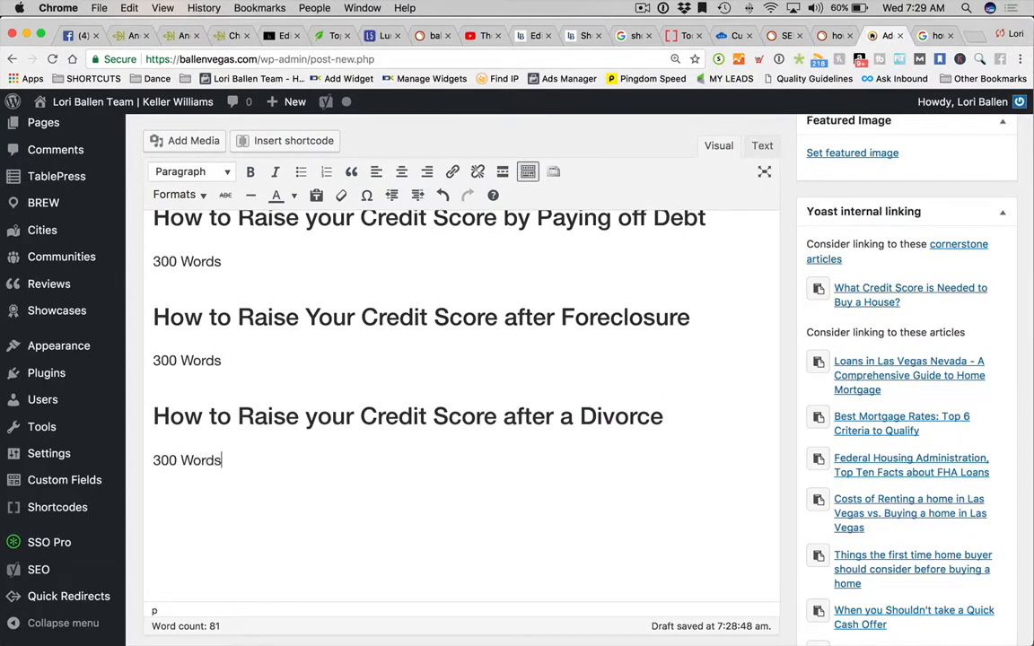
Add the line "Closing:" at the end of the post, followed by a "300 Words" placeholder on its own line.
scroll(517, 376, "up", 1)
scroll(517, 377, "up", 5)
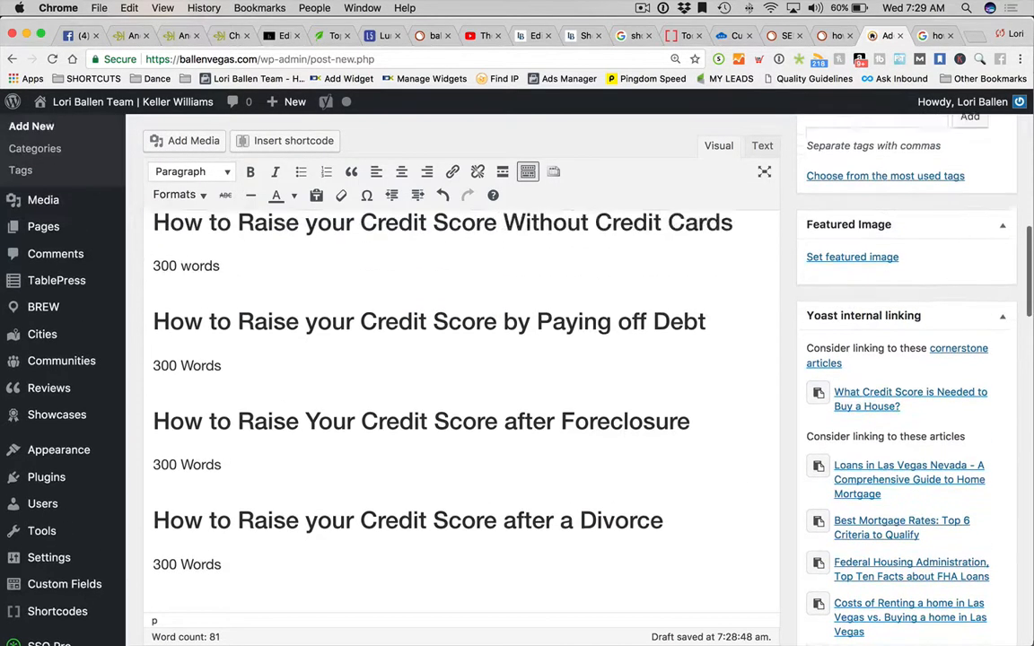
scroll(517, 377, "up", 6)
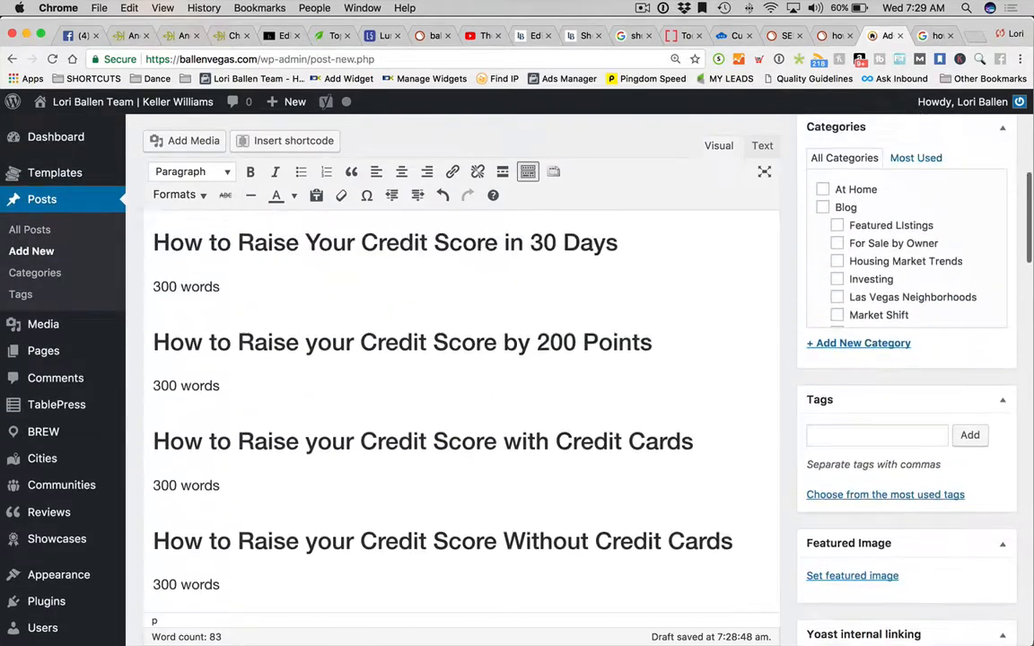
scroll(517, 377, "up", 5)
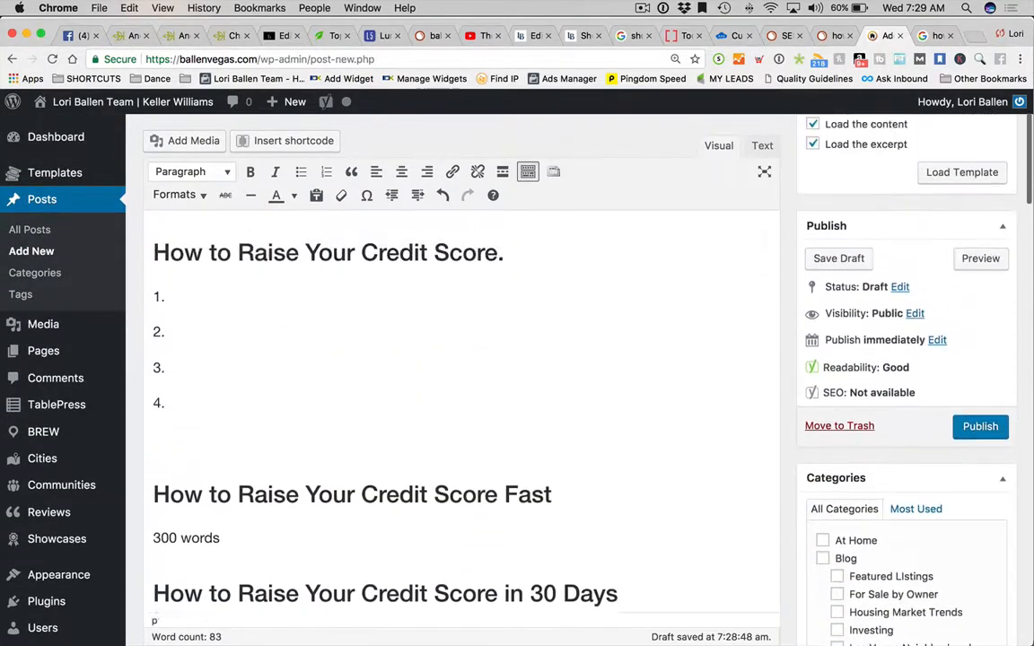
scroll(516, 377, "down", 15)
scroll(404, 405, "up", 9)
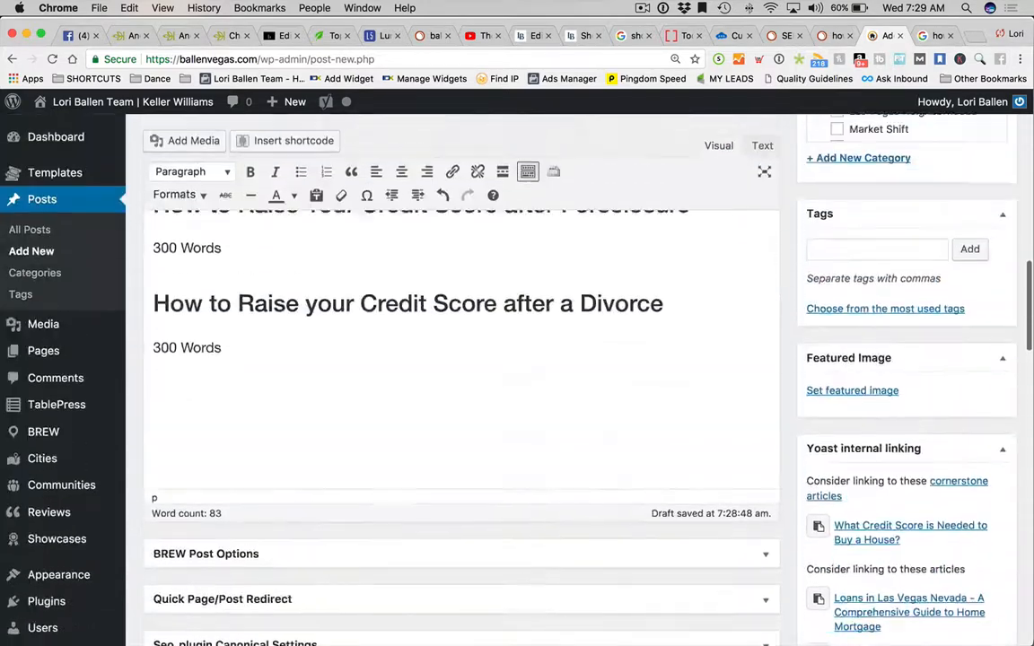
left_click(371, 397)
key("Return")
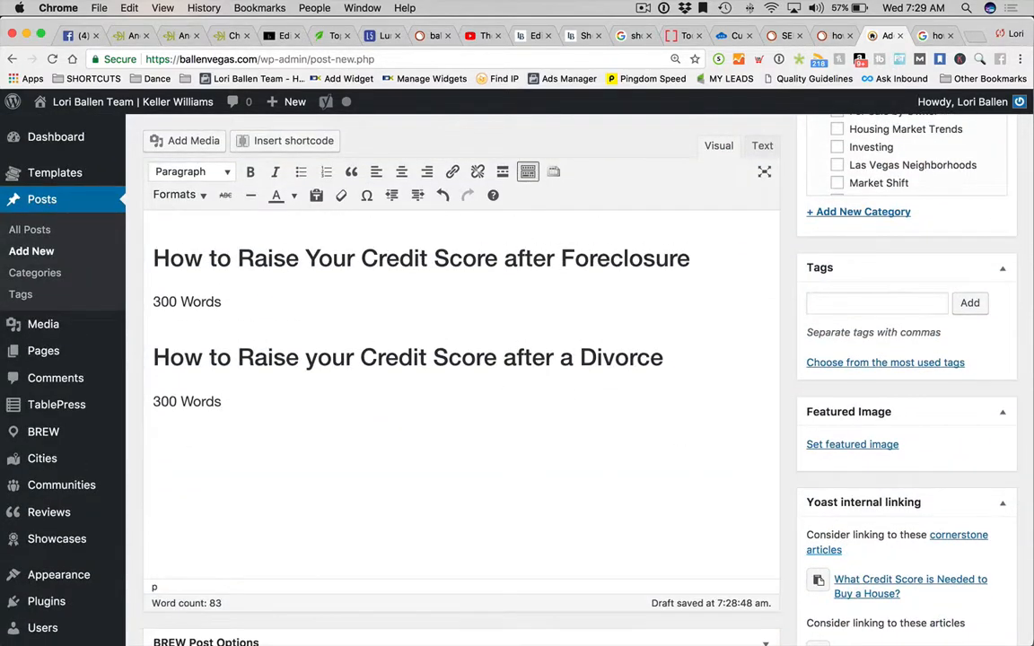
key("BackSpace")
key("Return")
type("Closing:")
key("Return")
type("300 ")
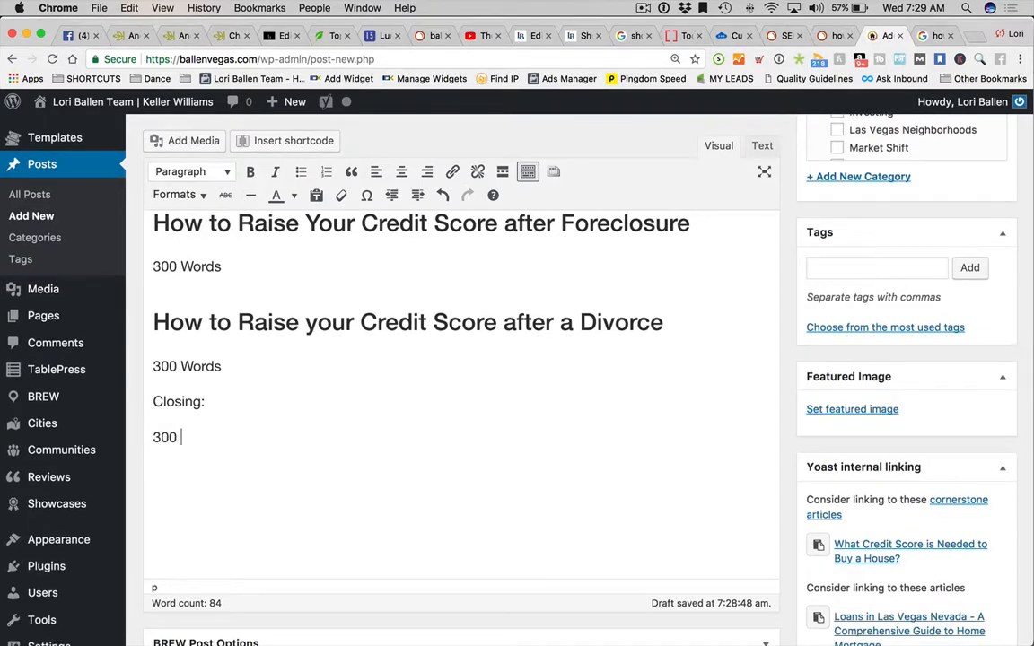
type("Words")
Format the "Closing:" line as Heading 2.
left_click_drag(207, 402, 135, 402)
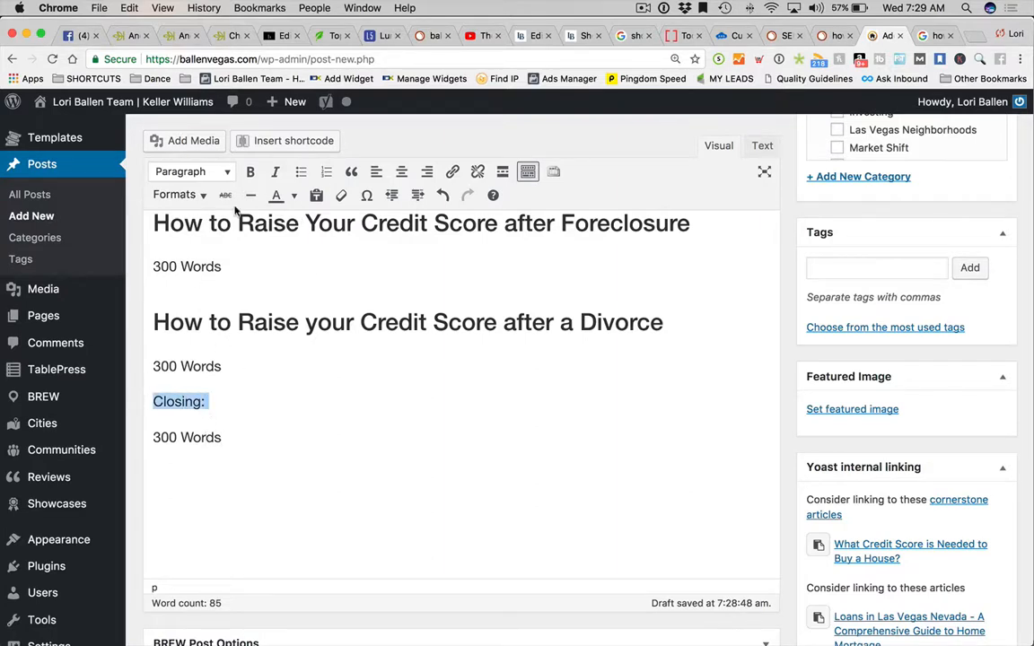
left_click(197, 173)
left_click(198, 279)
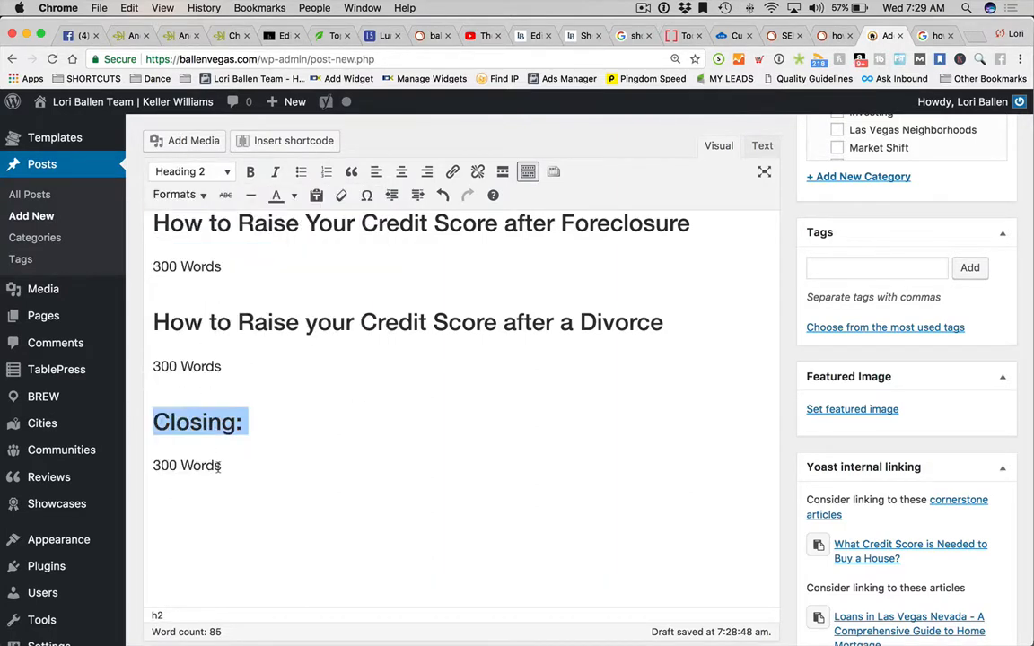
Change the closing section's placeholder to "150 Words" and insert an empty line above the "Closing:" heading.
left_click(180, 464)
type("15")
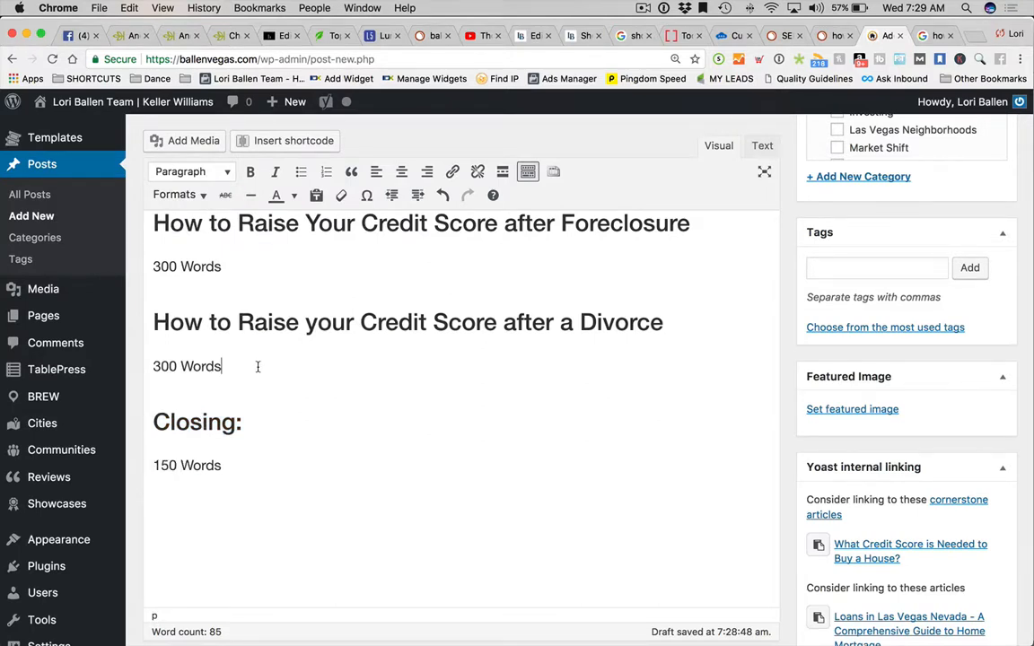
key("Return")
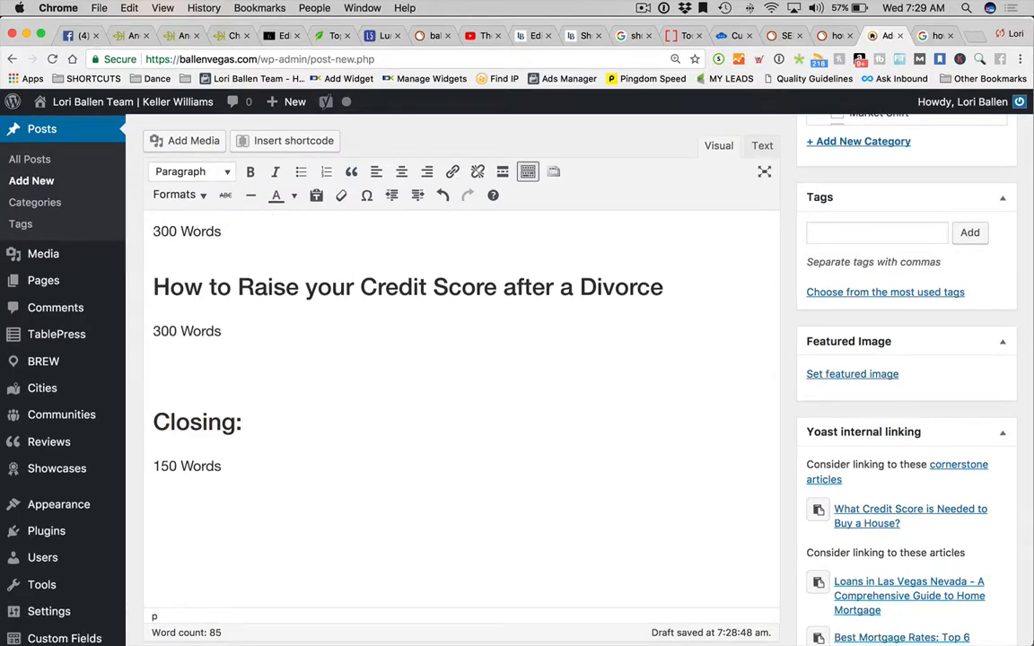
Review the wording of the "How to Raise Your Credit Score" subheadings throughout the post outline.
scroll(460, 377, "up", 10)
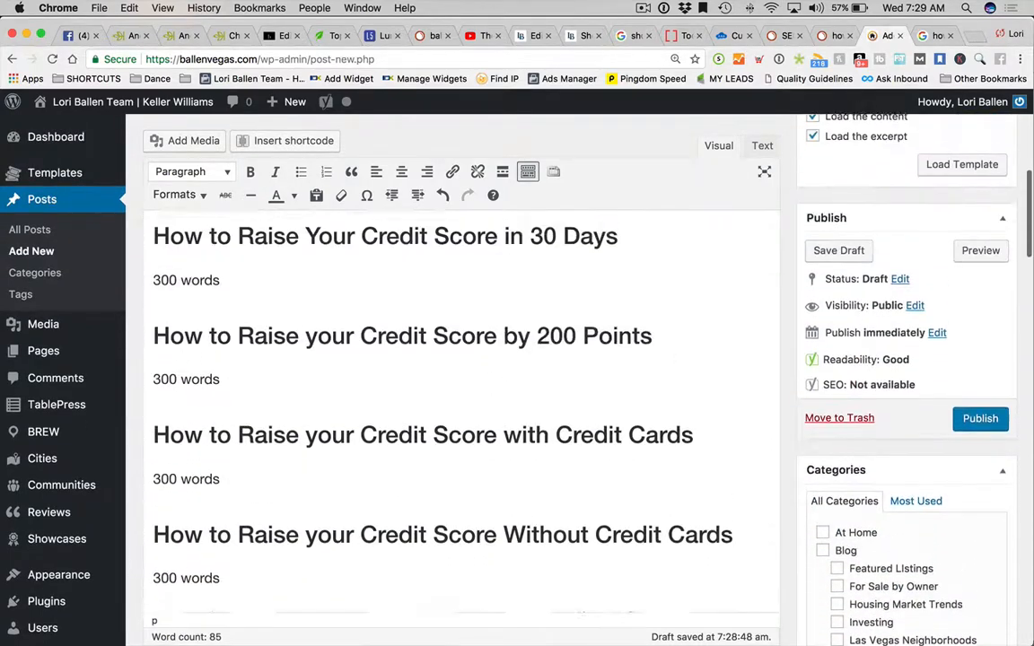
scroll(459, 377, "up", 5)
scroll(460, 377, "down", 2)
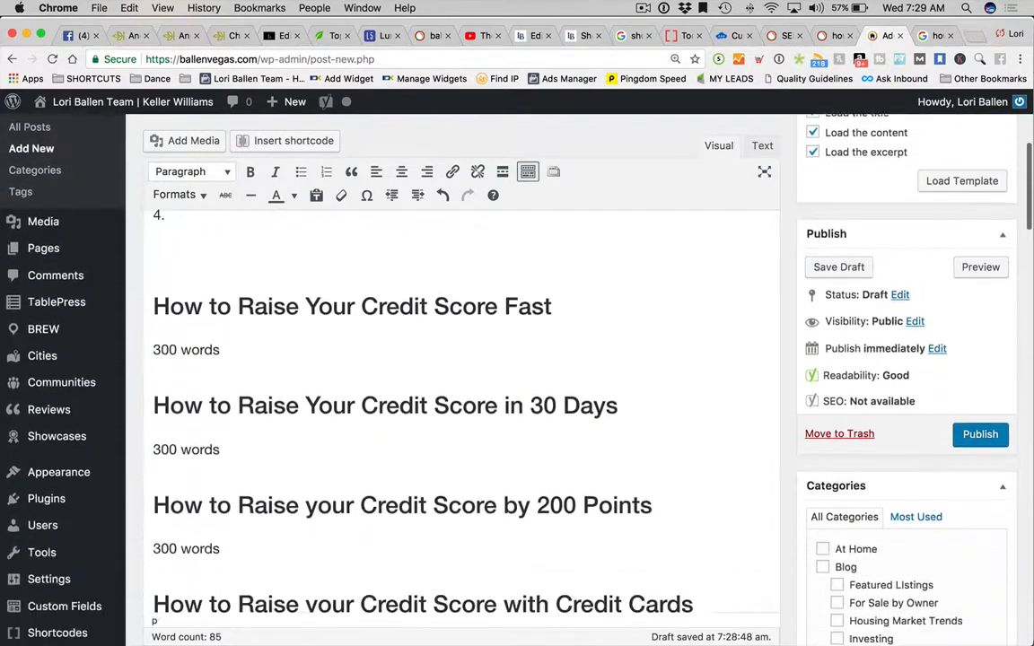
scroll(415, 219, "down", 1)
left_click(285, 284)
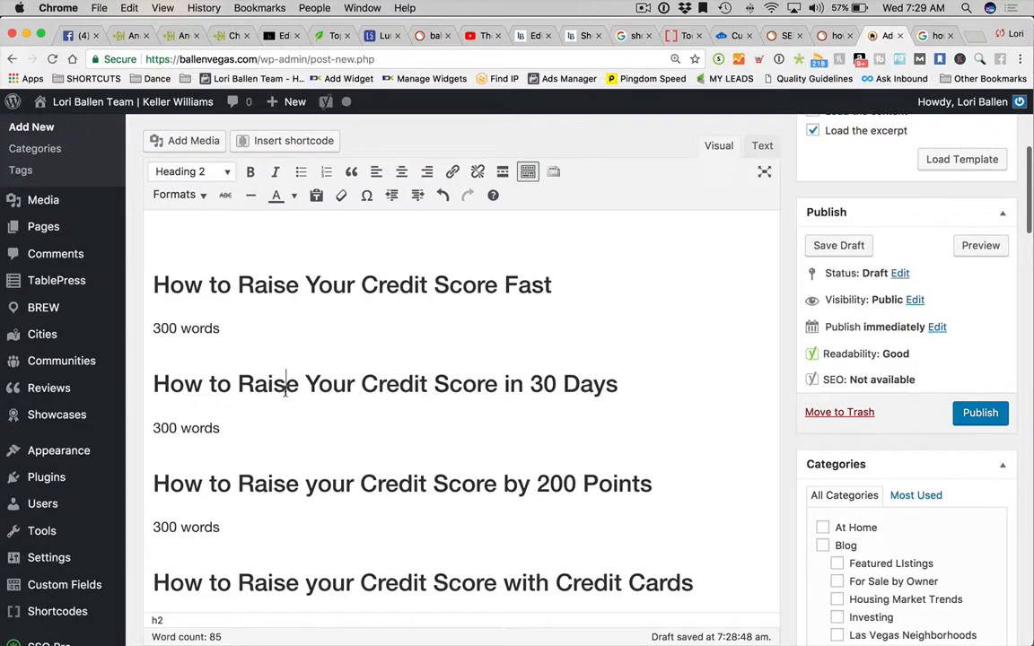
scroll(285, 478, "down", 12)
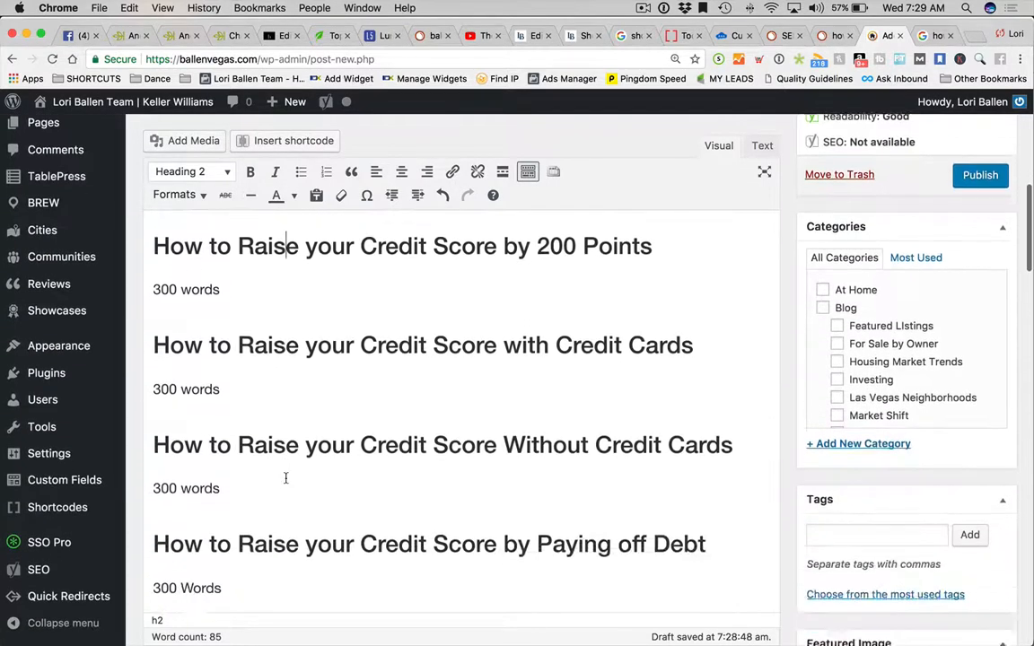
scroll(286, 478, "down", 1)
scroll(285, 479, "up", 10)
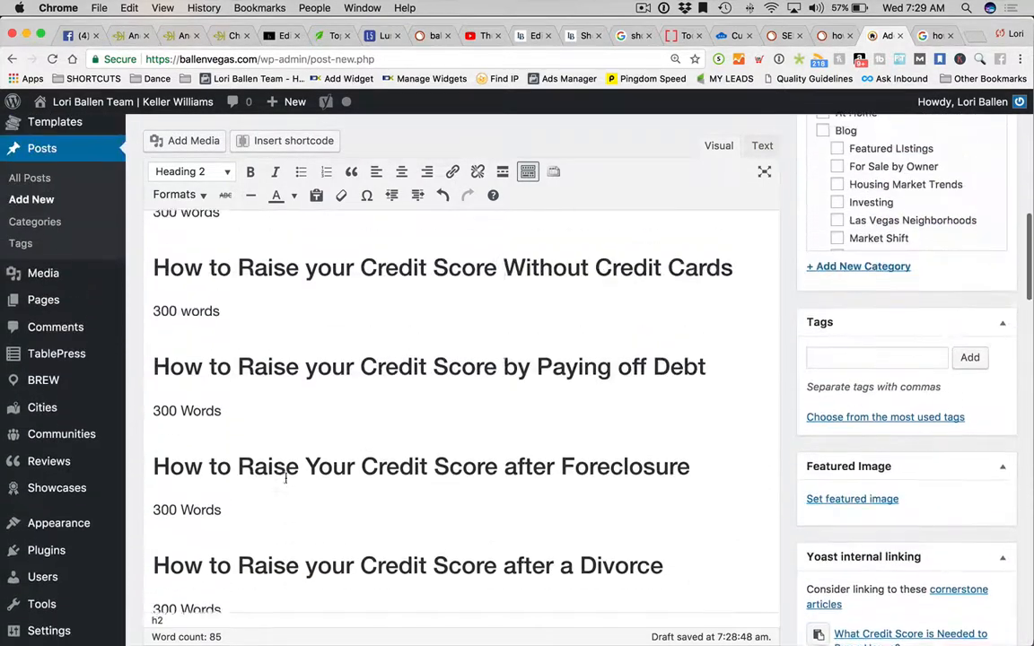
left_click(359, 407)
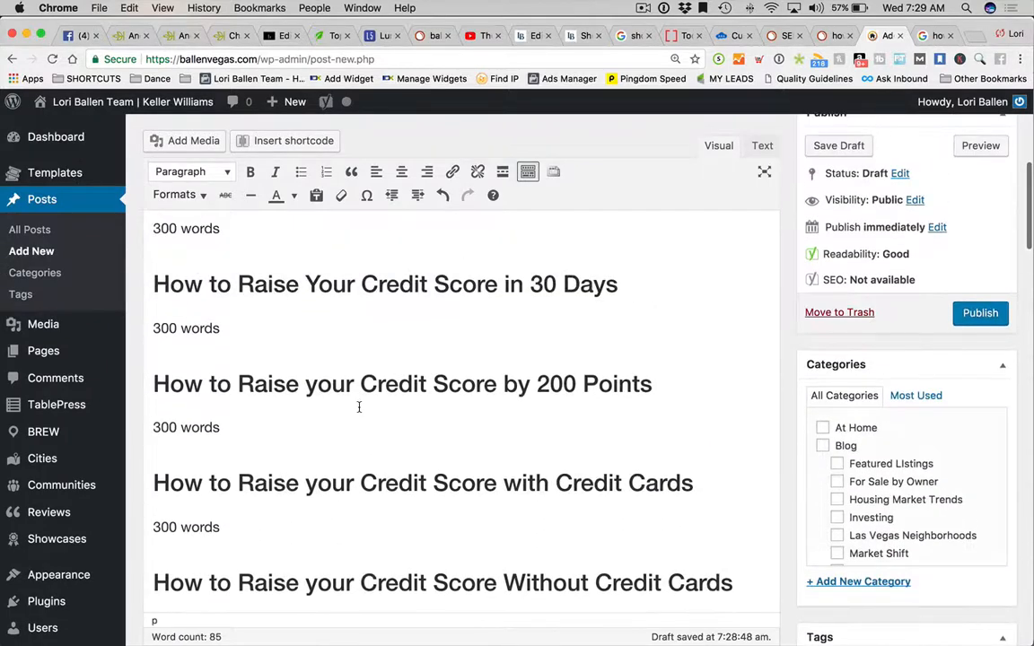
scroll(358, 406, "down", 1)
scroll(359, 407, "up", 1)
scroll(364, 391, "down", 1)
scroll(366, 386, "up", 1)
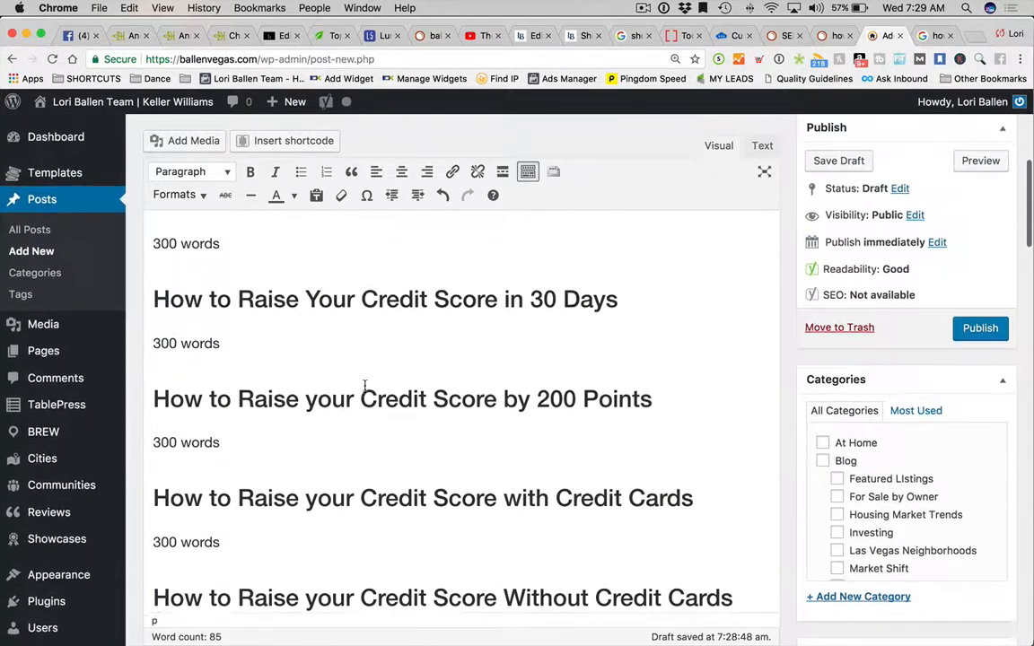
Reword the 30-day subheading to "How to Increase Your Credit Score in 30 Days".
left_click(353, 297)
scroll(339, 327, "down", 1)
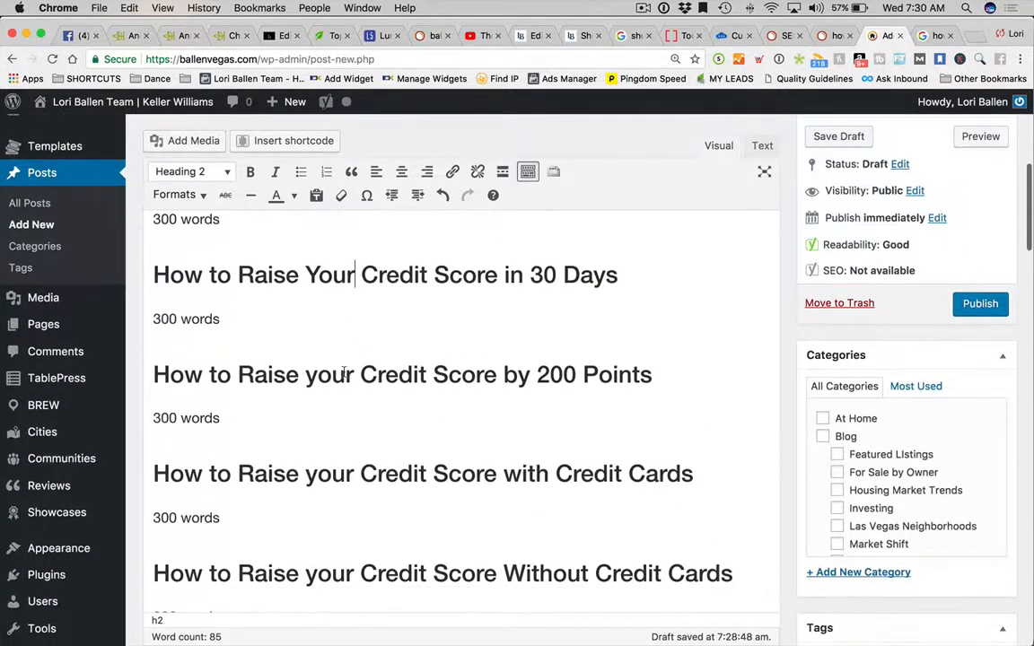
scroll(341, 359, "down", 1)
left_click_drag(305, 260, 239, 260)
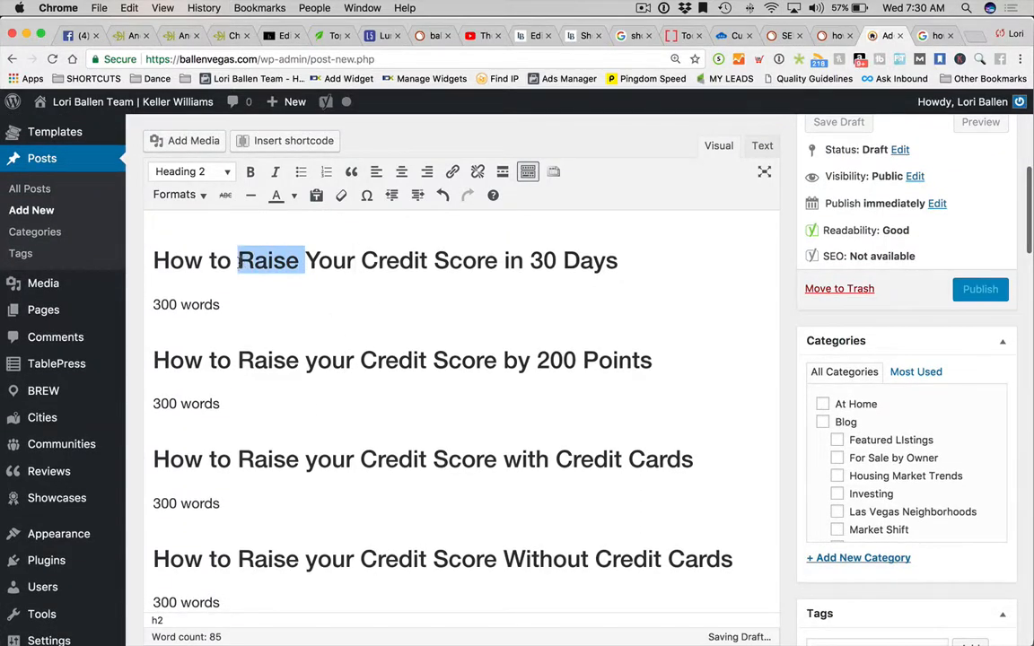
type("Increase")
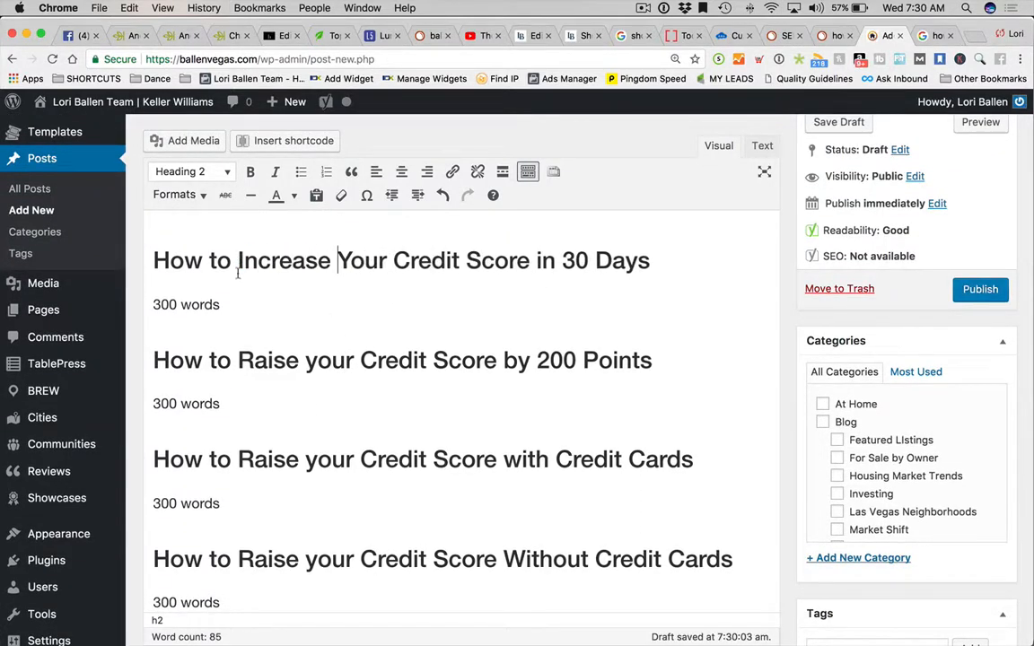
Reword the 200-point subheading to "How to Improve your Credit by 200 Points".
left_click_drag(301, 362, 239, 362)
type("Improve")
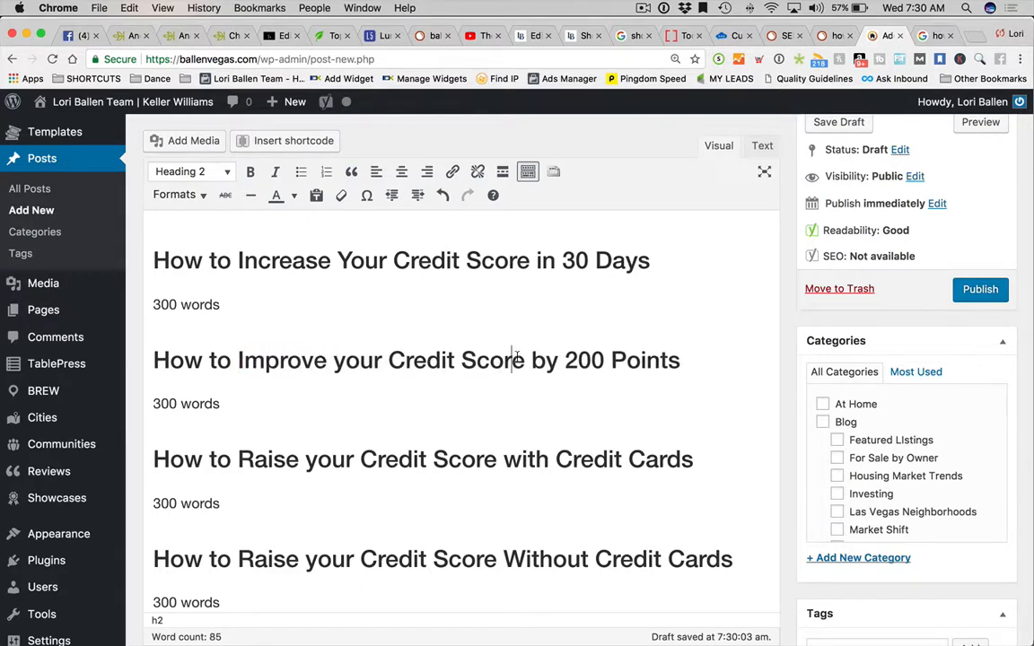
key("BackSpace")
key("BackSpace")
key("BackSpace")
key("BackSpace")
key("BackSpace")
key("BackSpace")
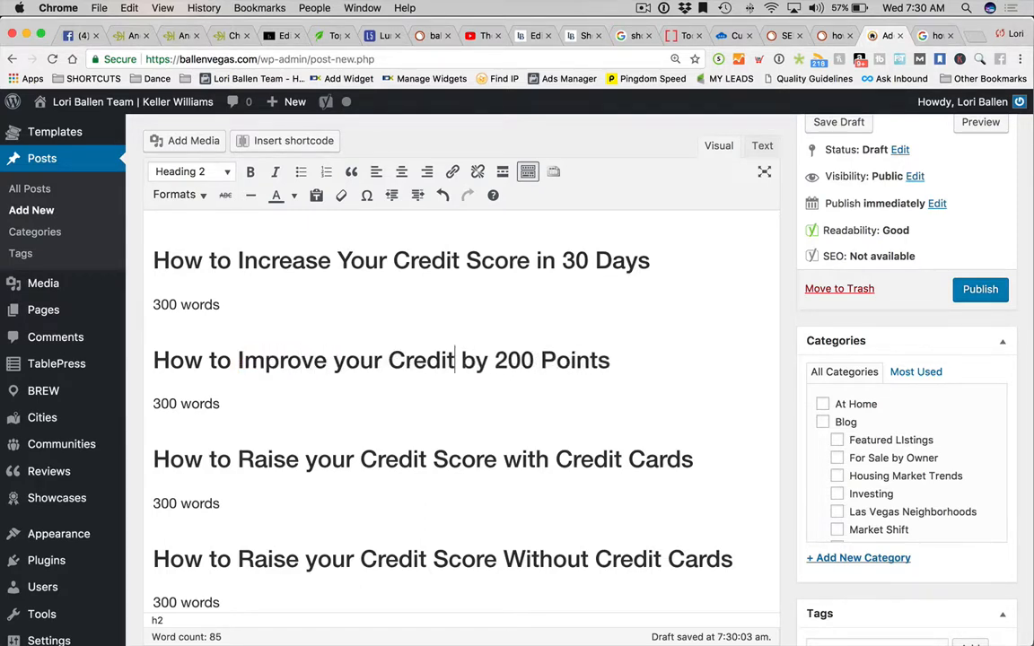
Replace "your" with "a" in the subheading about raising a score with credit cards.
scroll(321, 377, "down", 3)
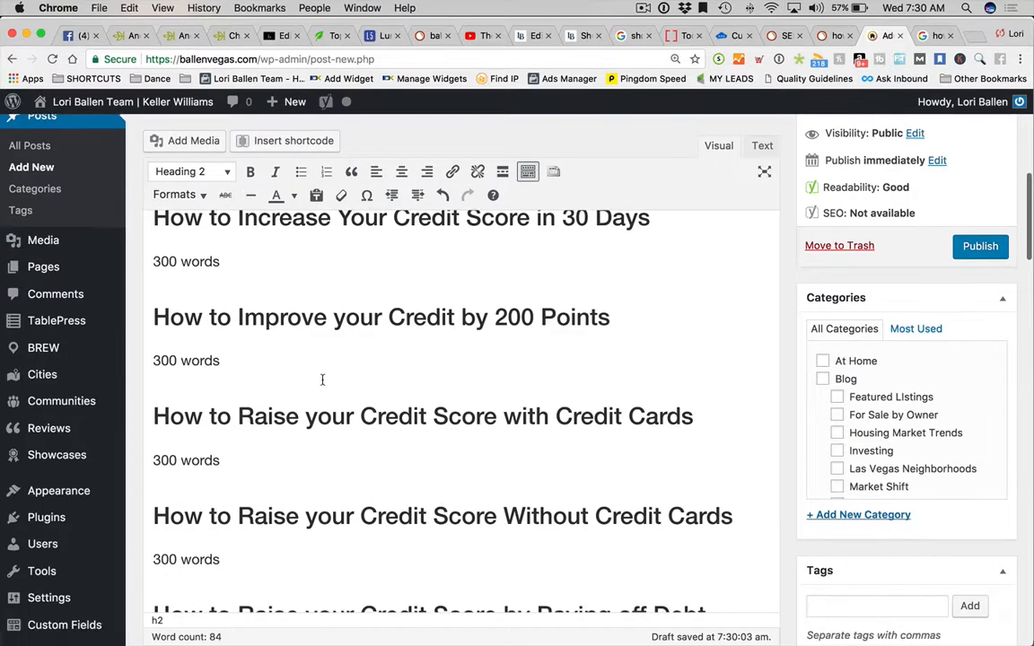
scroll(323, 377, "down", 1)
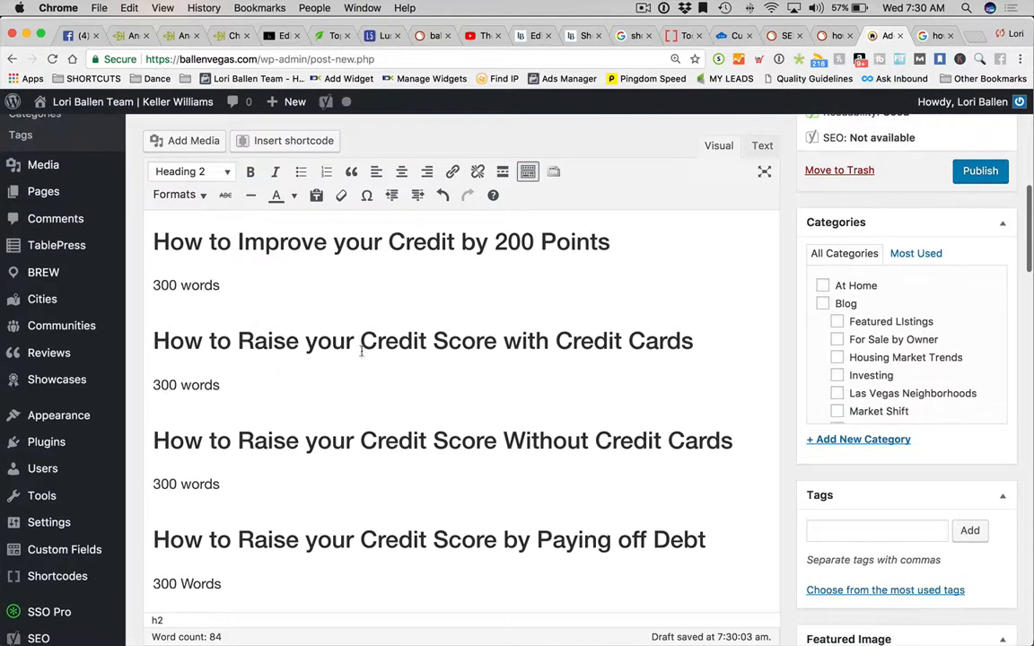
left_click_drag(353, 340, 306, 341)
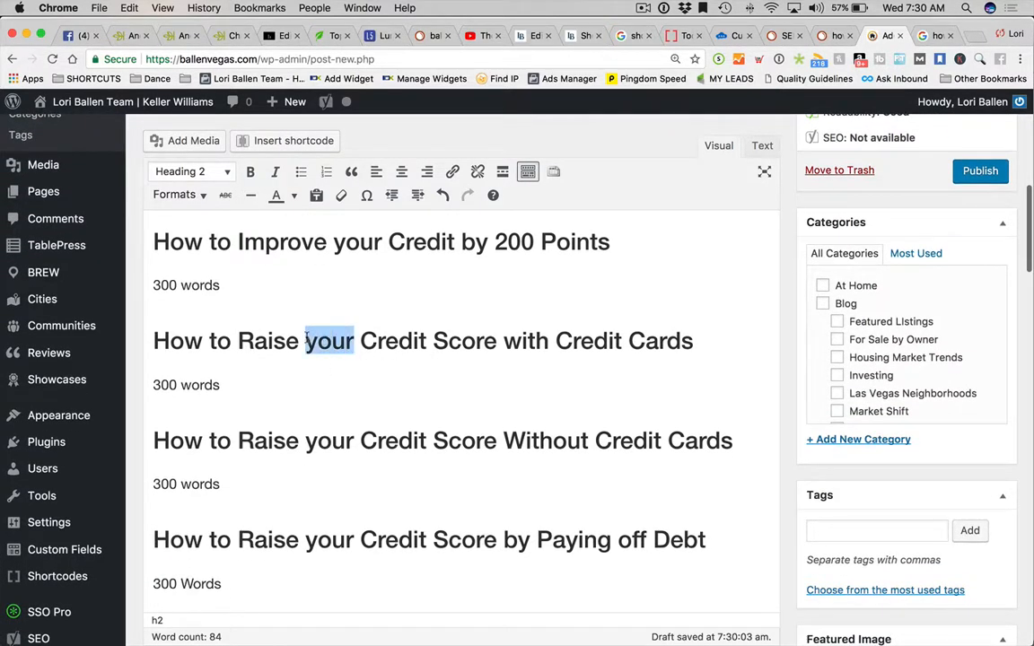
type("a")
scroll(448, 377, "down", 1)
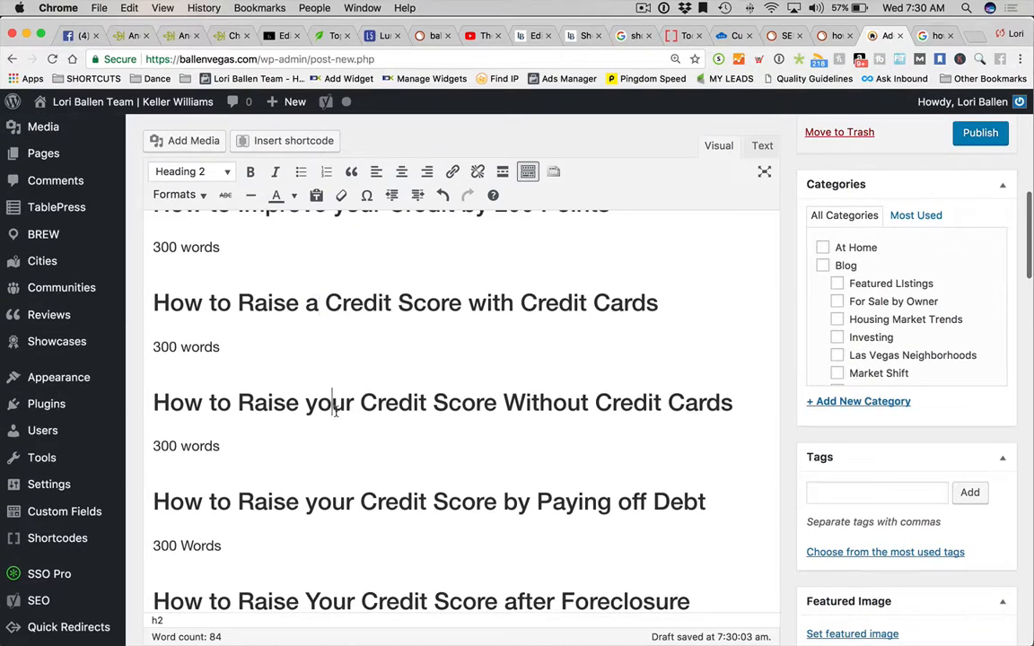
Examine the SEMrush keyword list for variations of "how to raise your credit score" and return to the post draft.
scroll(336, 411, "up", 15)
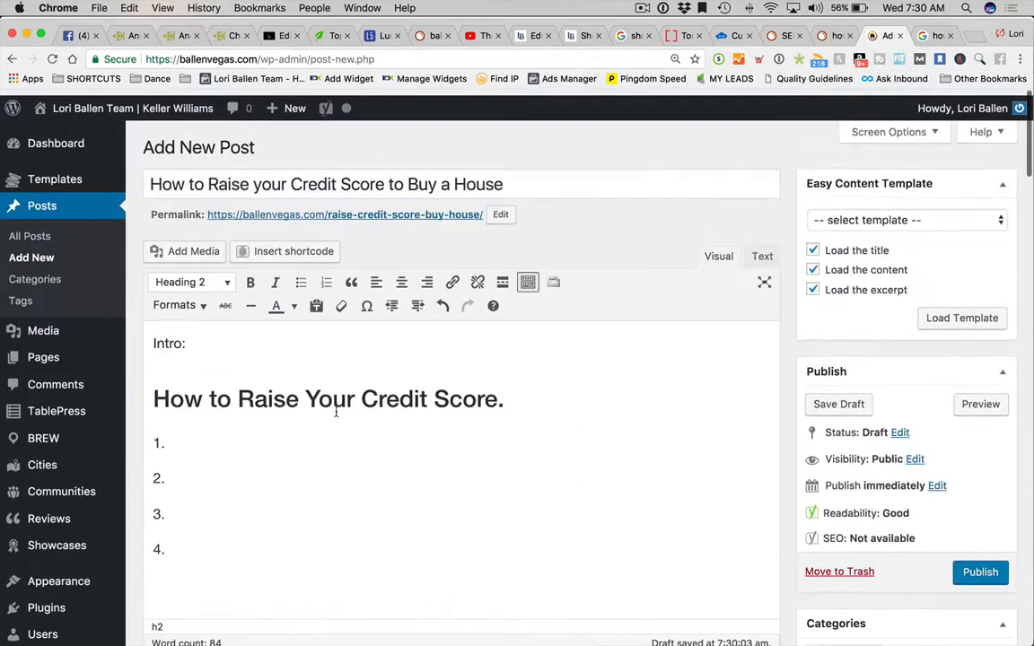
scroll(335, 411, "down", 15)
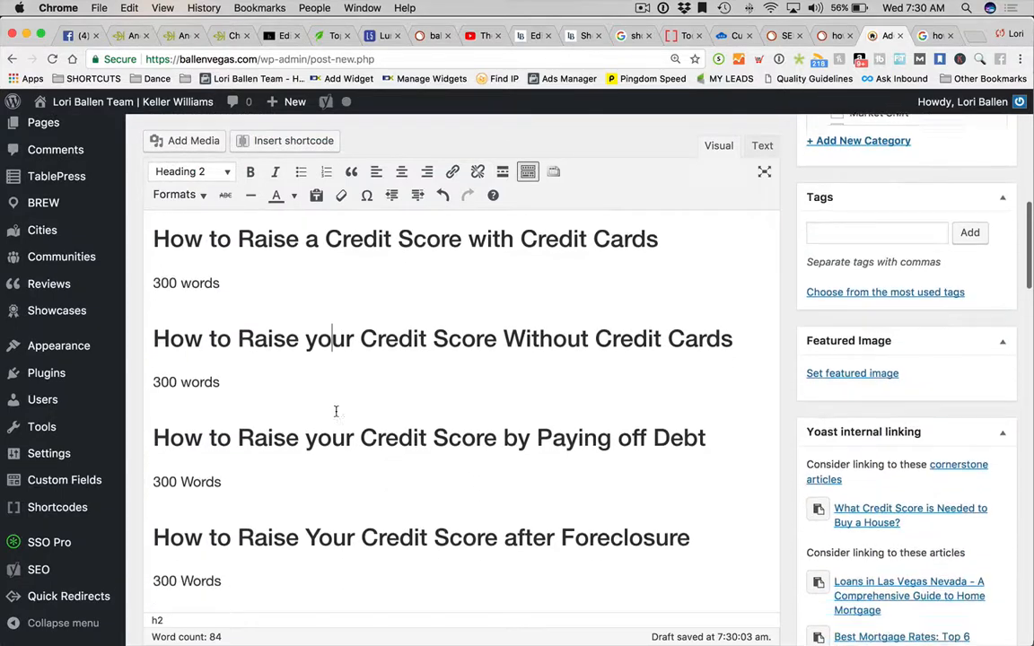
key("ctrl+Tab")
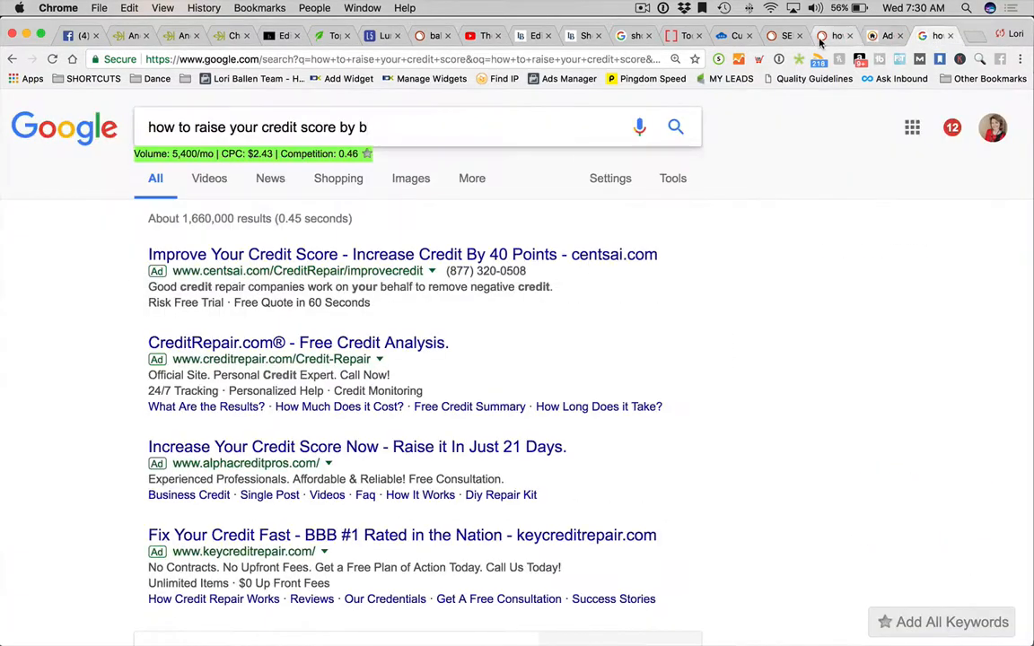
left_click(821, 38)
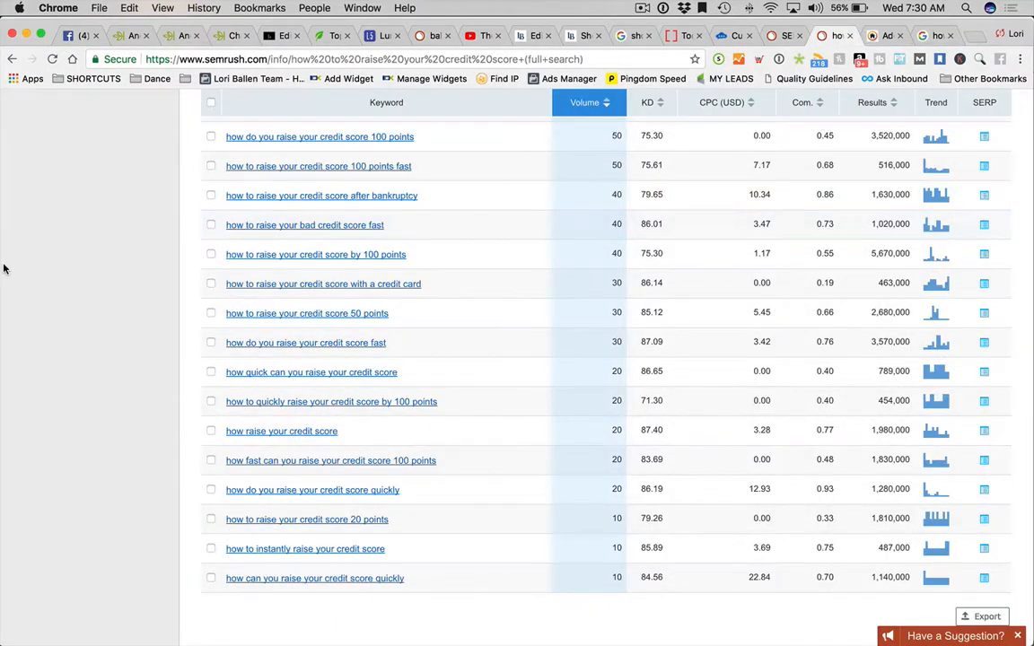
scroll(4, 269, "down", 3)
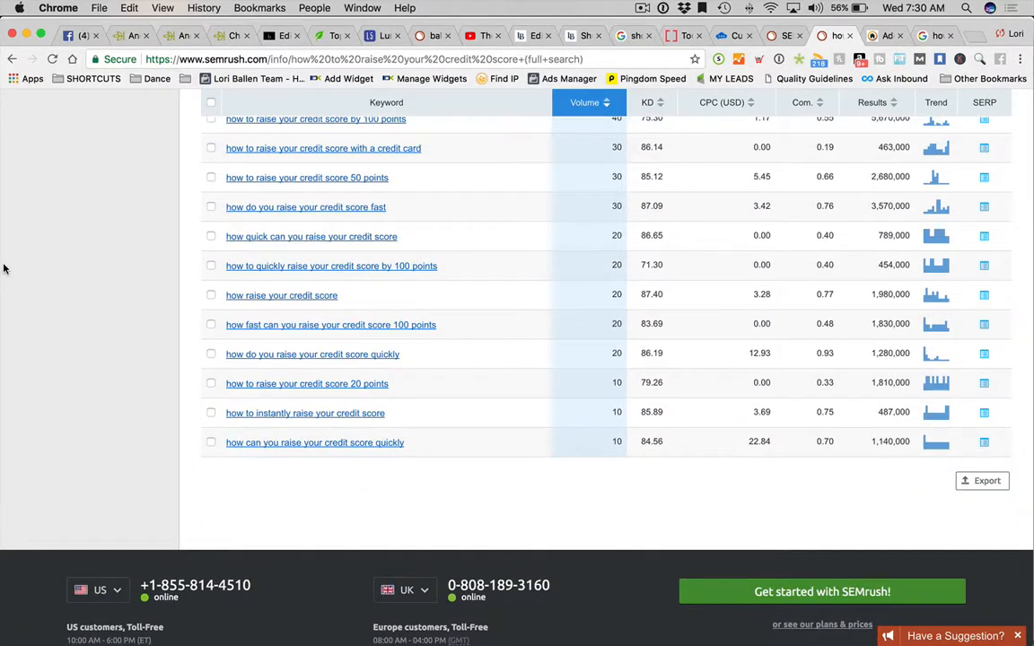
scroll(3, 269, "up", 10)
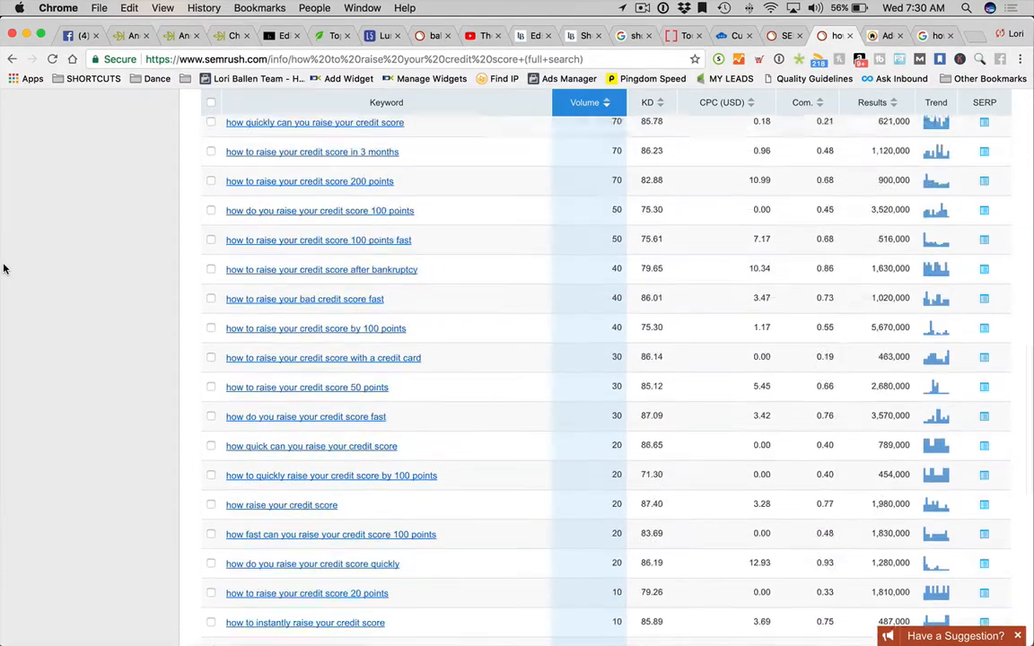
scroll(3, 268, "down", 8)
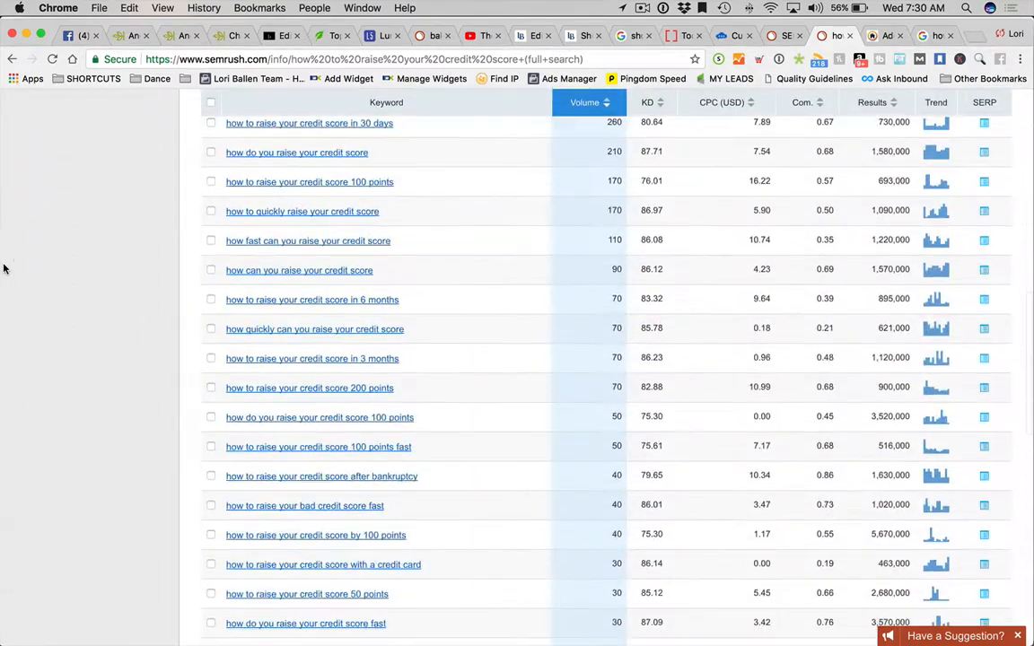
left_click(936, 35)
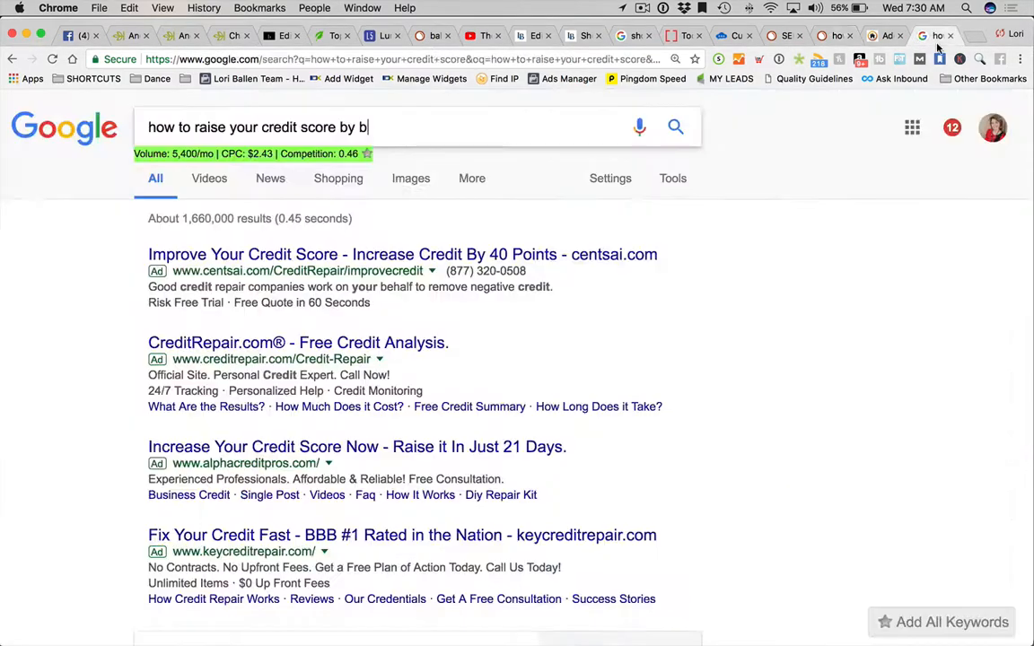
left_click(884, 36)
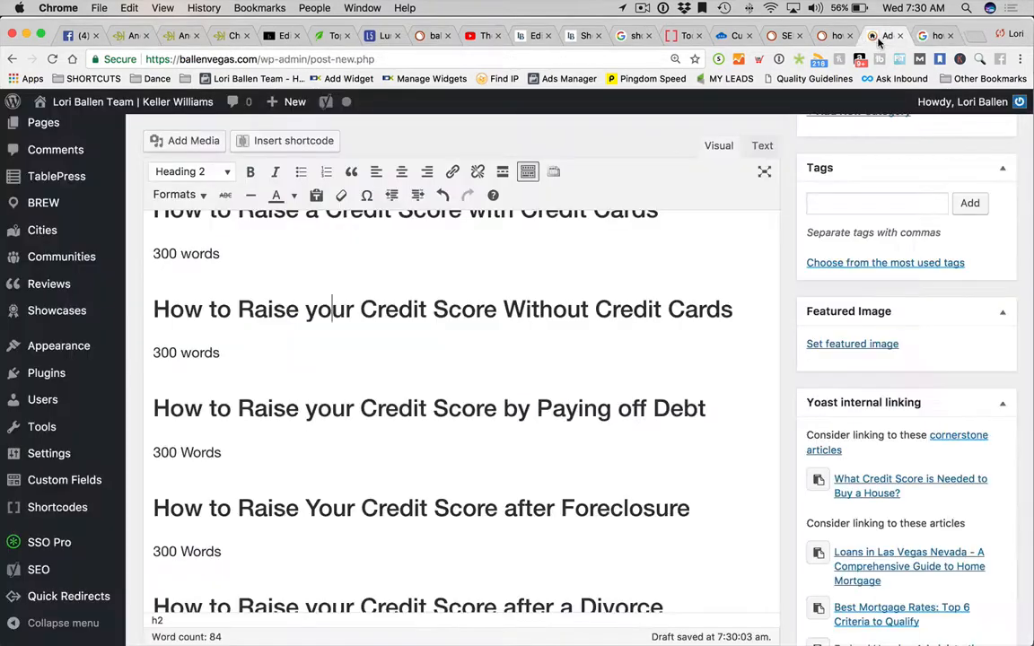
Reword the foreclosure subheading to "How to earn a Higher Score after Foreclosure".
scroll(600, 301, "down", 5)
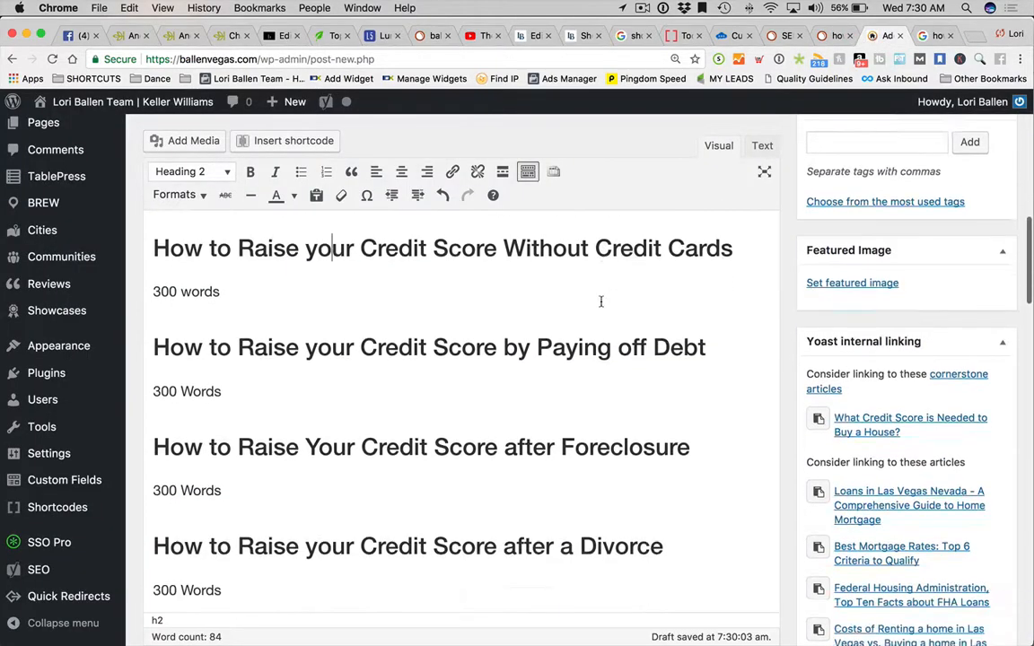
scroll(600, 301, "up", 2)
scroll(600, 301, "down", 4)
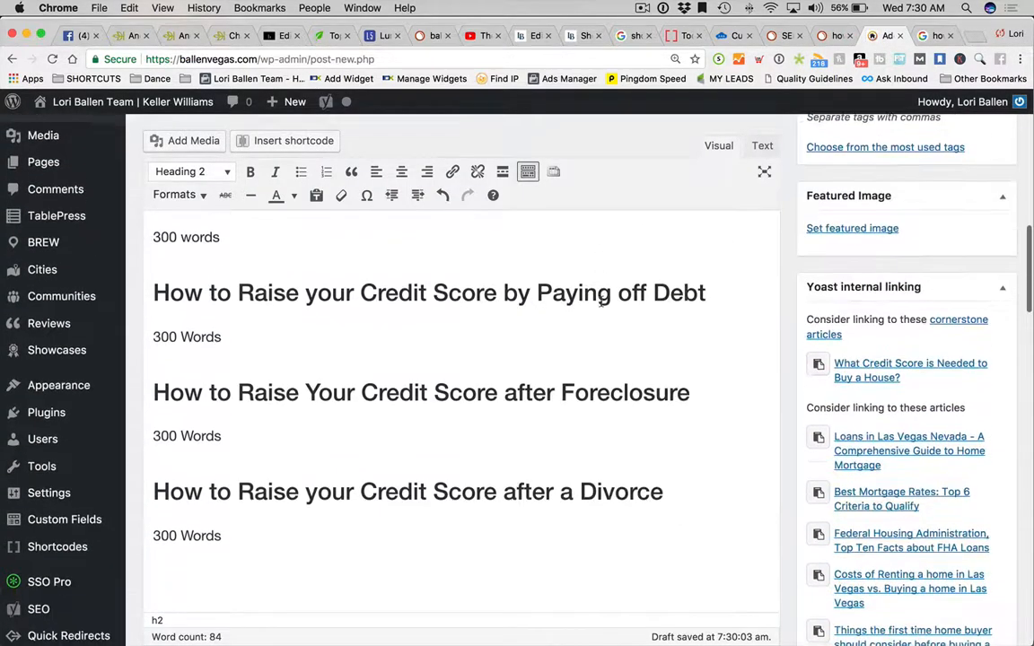
scroll(598, 301, "down", 1)
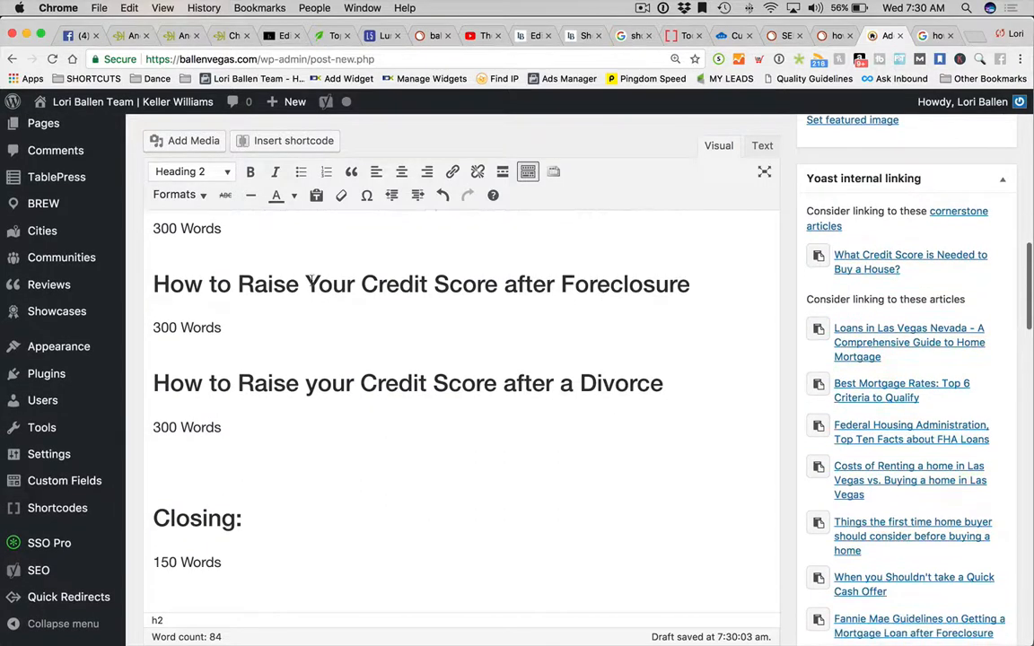
left_click_drag(308, 285, 237, 285)
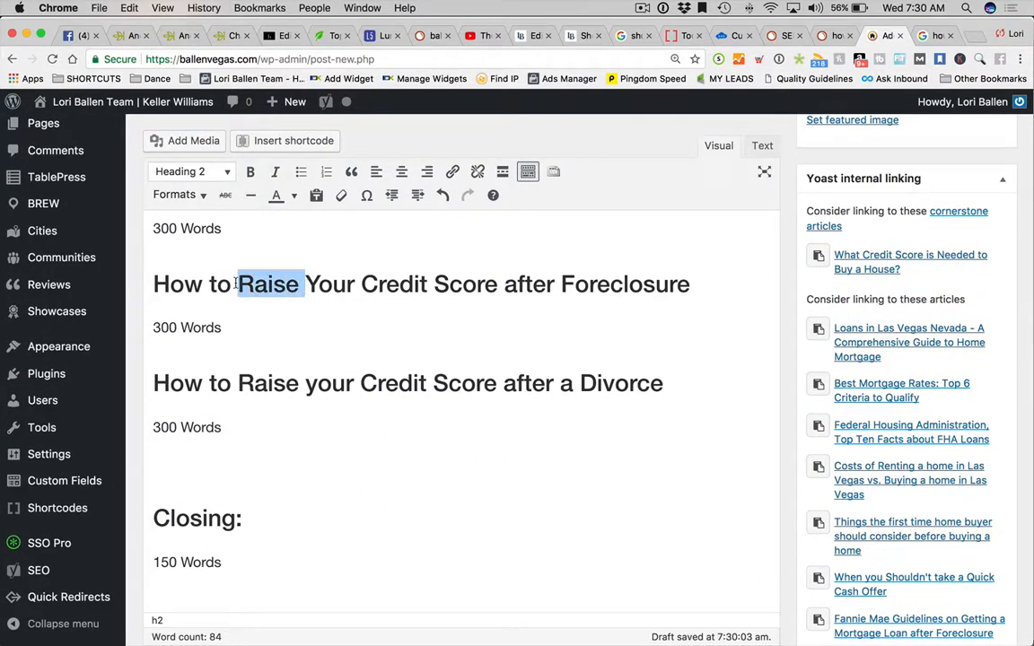
type("earn a Higher")
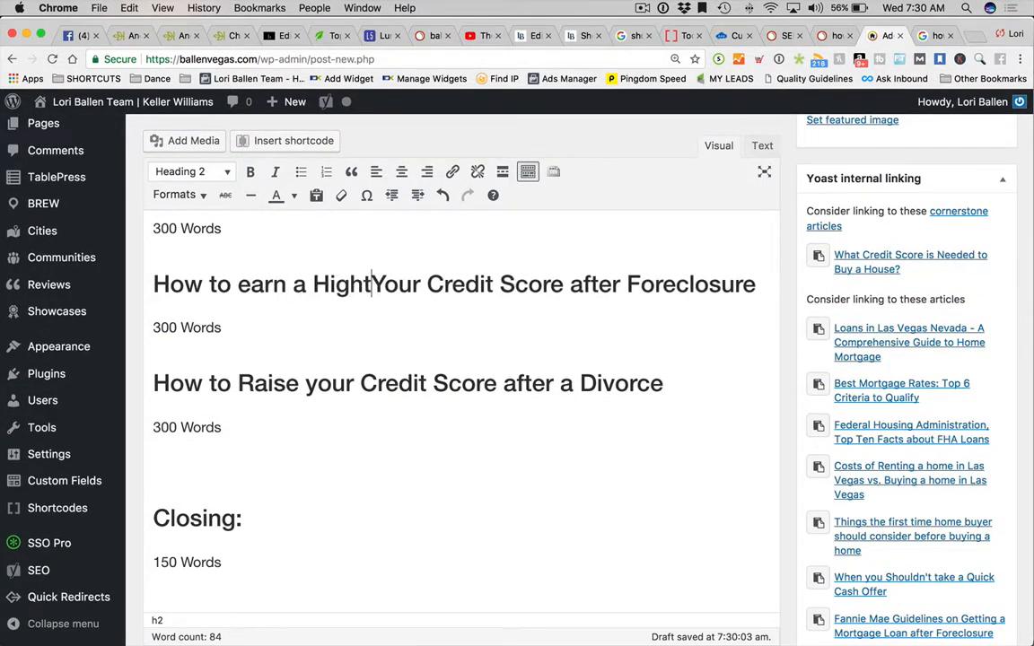
type(" Credit")
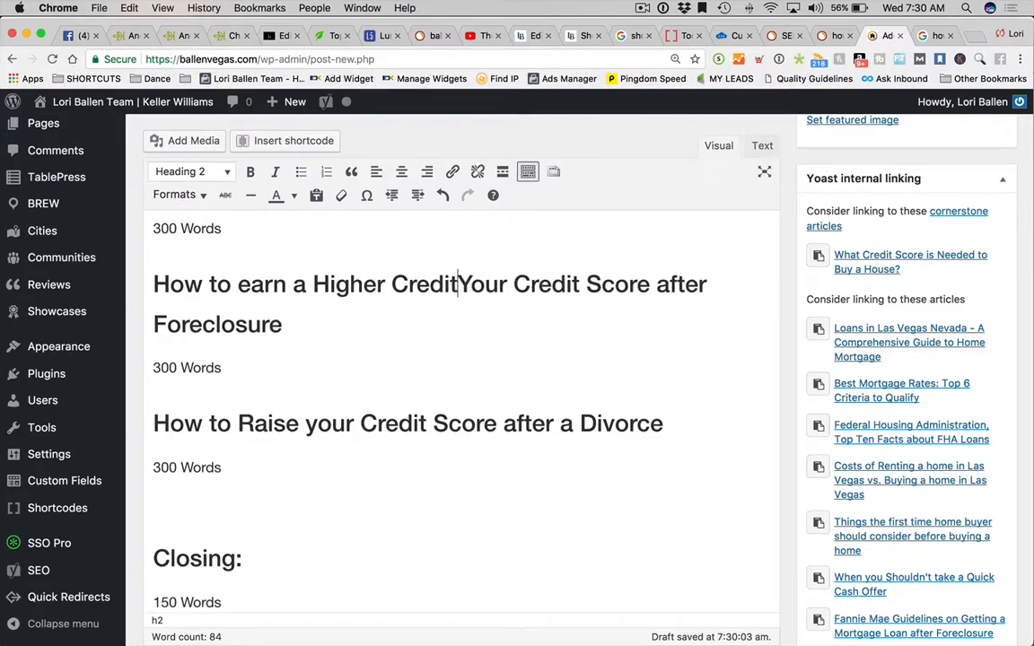
key("BackSpace")
key("BackSpace")
key("BackSpace")
key("BackSpace")
key("BackSpace")
key("BackSpace")
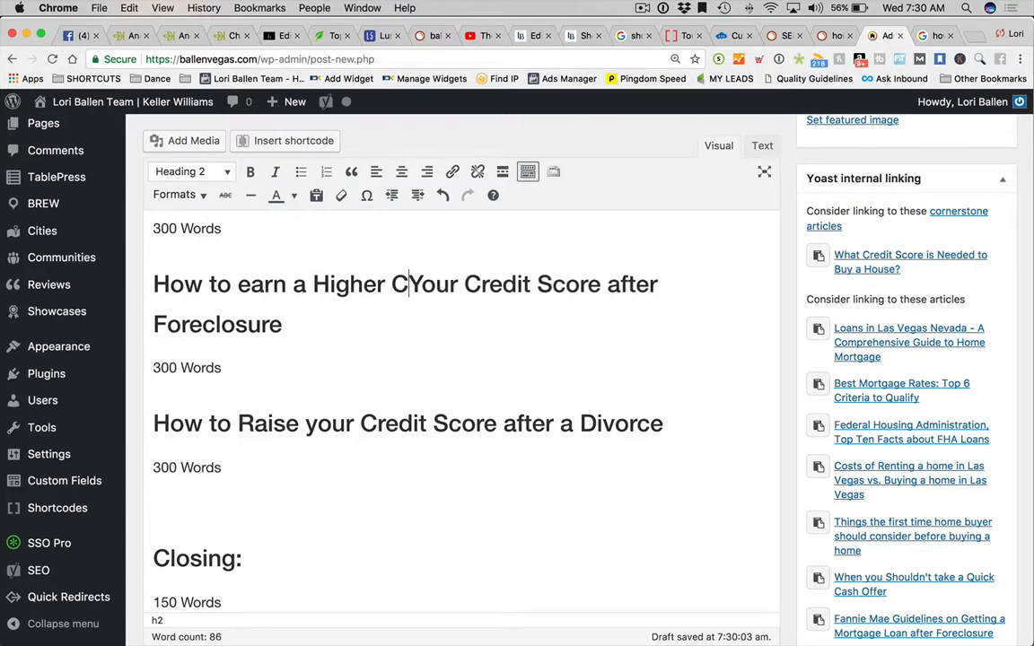
type("Score")
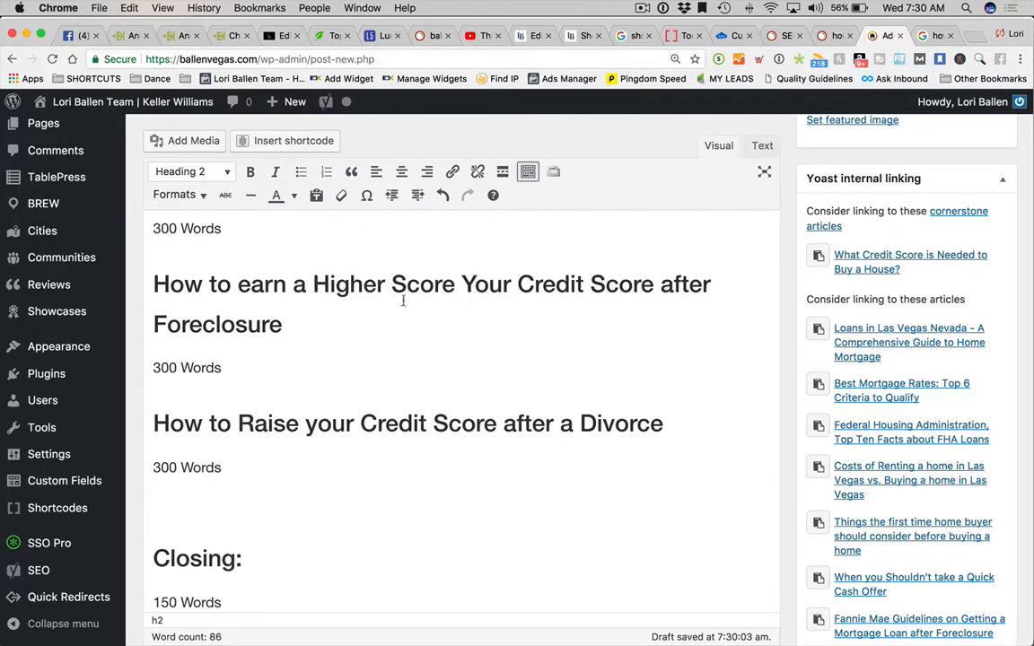
left_click_drag(462, 284, 655, 286)
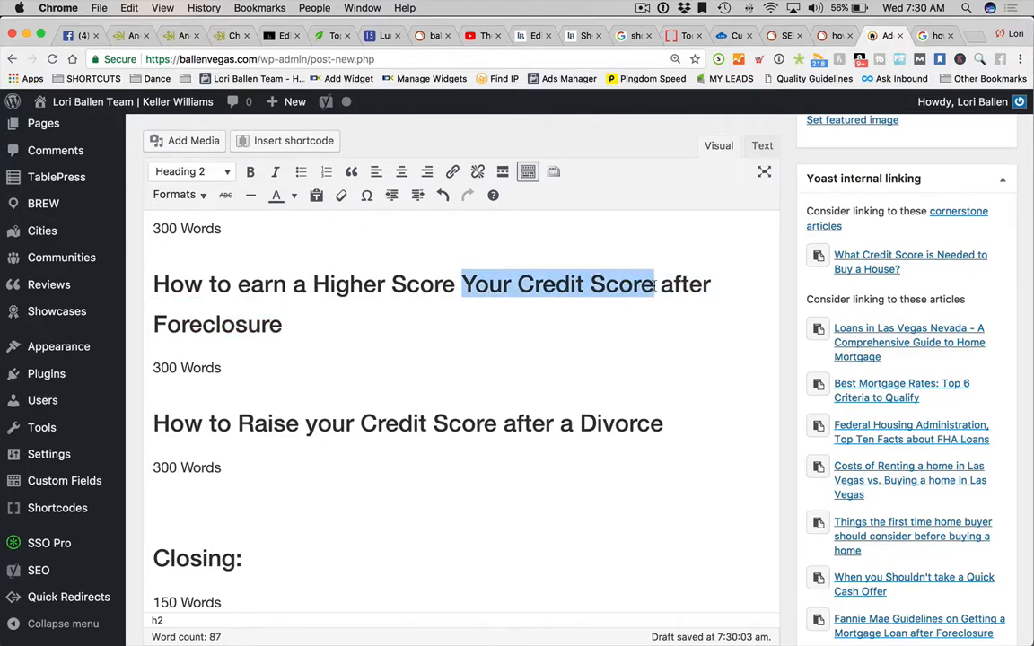
key("BackSpace")
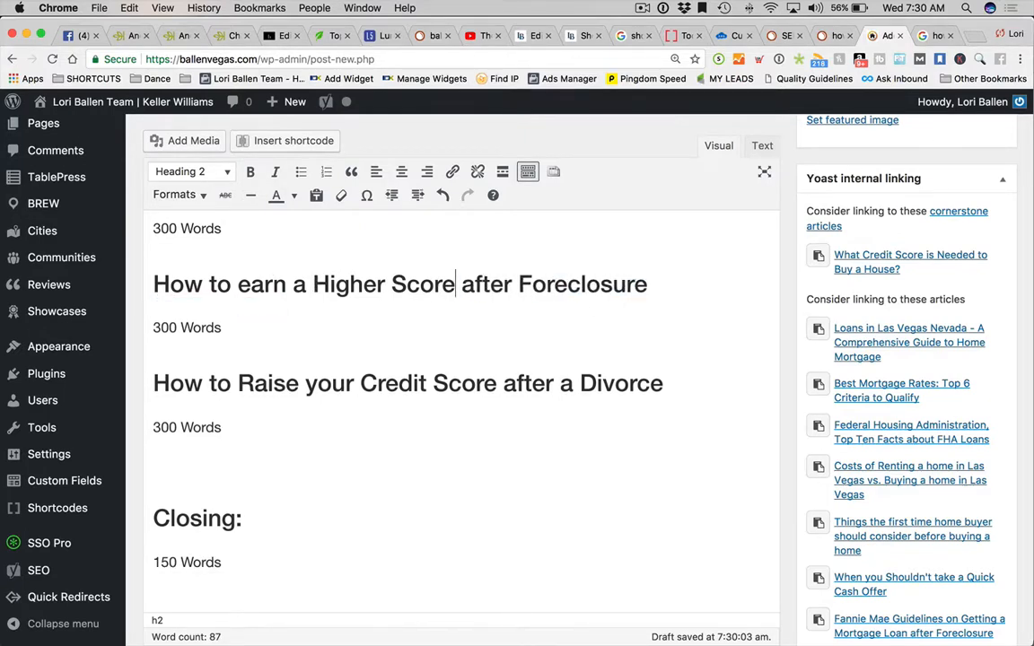
Preview the draft post and examine its table of contents and the section headings below it.
scroll(601, 251, "up", 10)
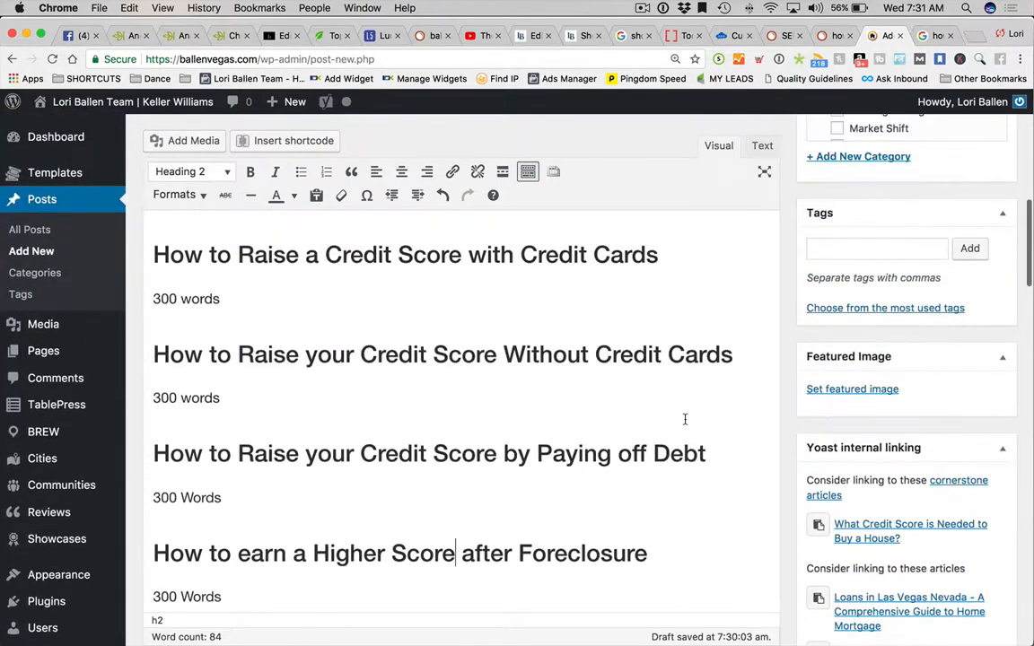
scroll(685, 419, "up", 5)
scroll(685, 420, "down", 1)
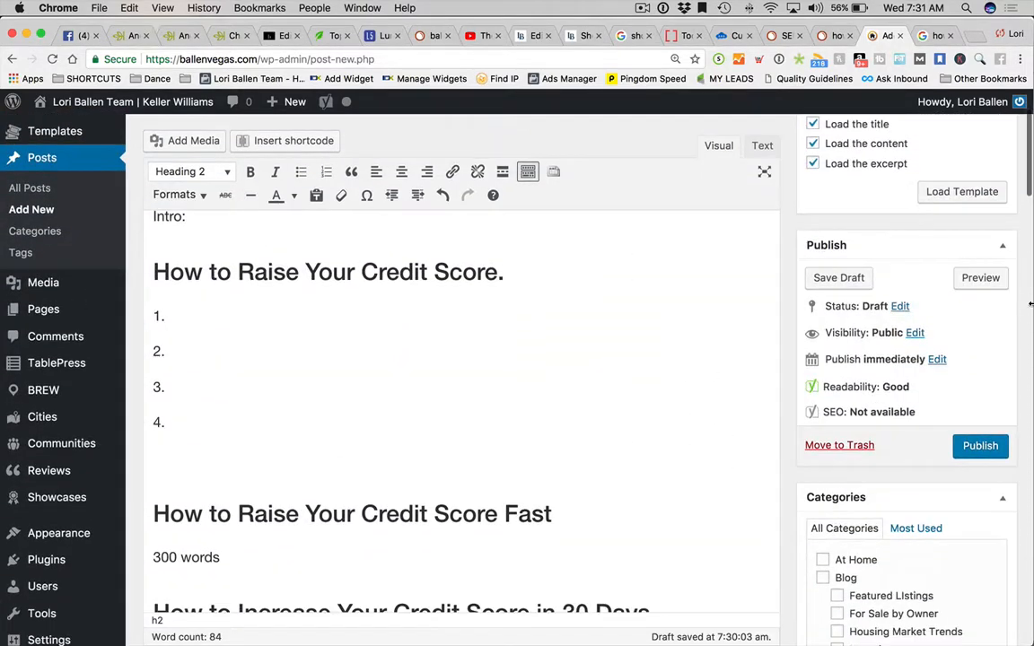
left_click(980, 278)
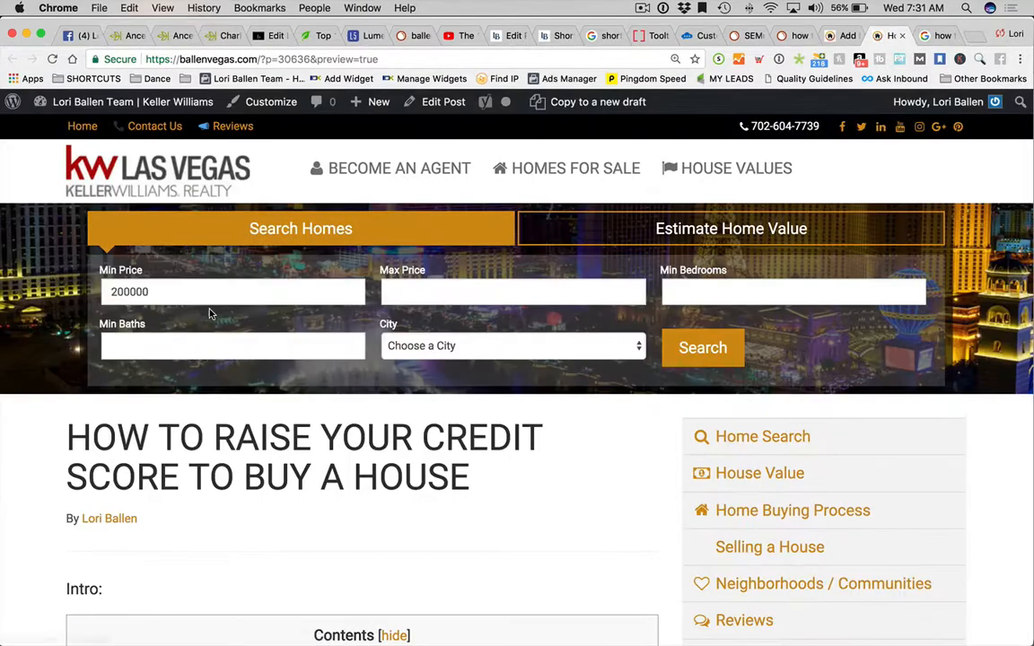
scroll(209, 311, "down", 4)
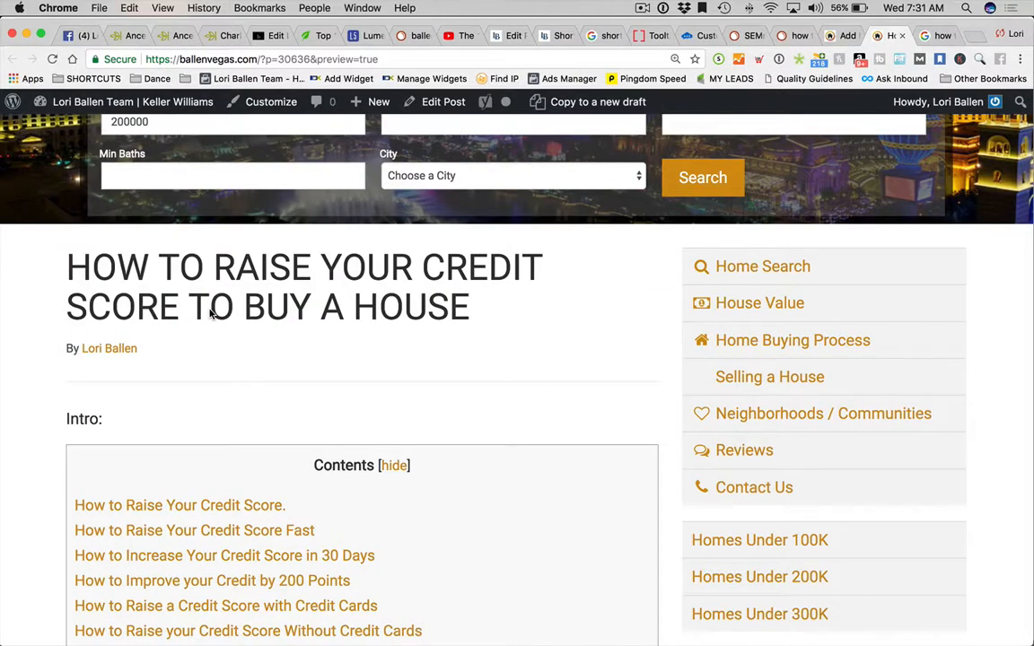
scroll(209, 312, "down", 3)
scroll(253, 489, "down", 3)
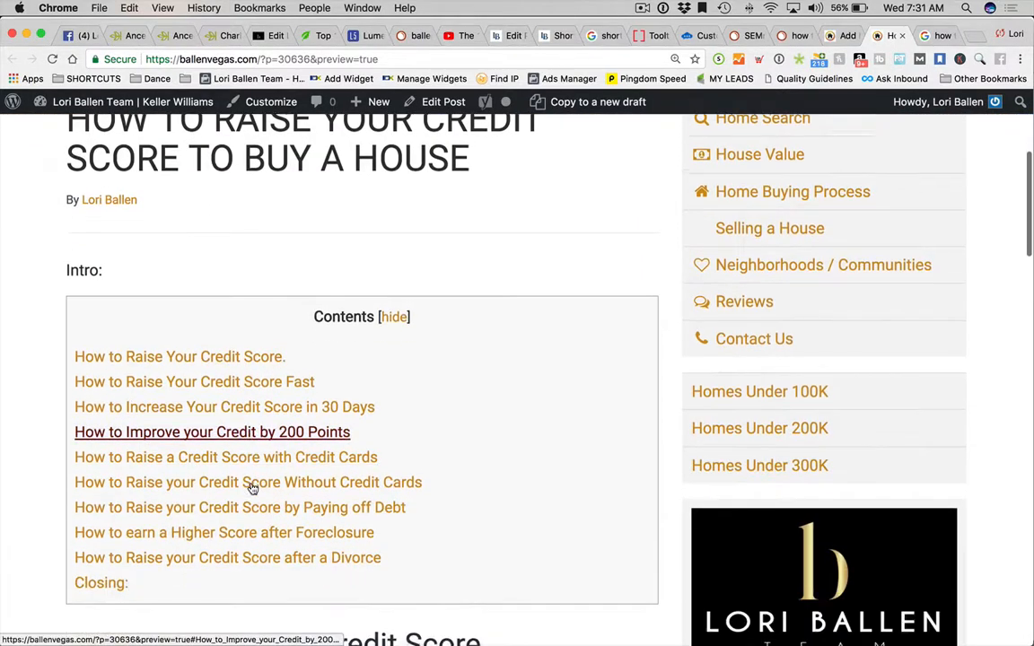
scroll(253, 489, "up", 1)
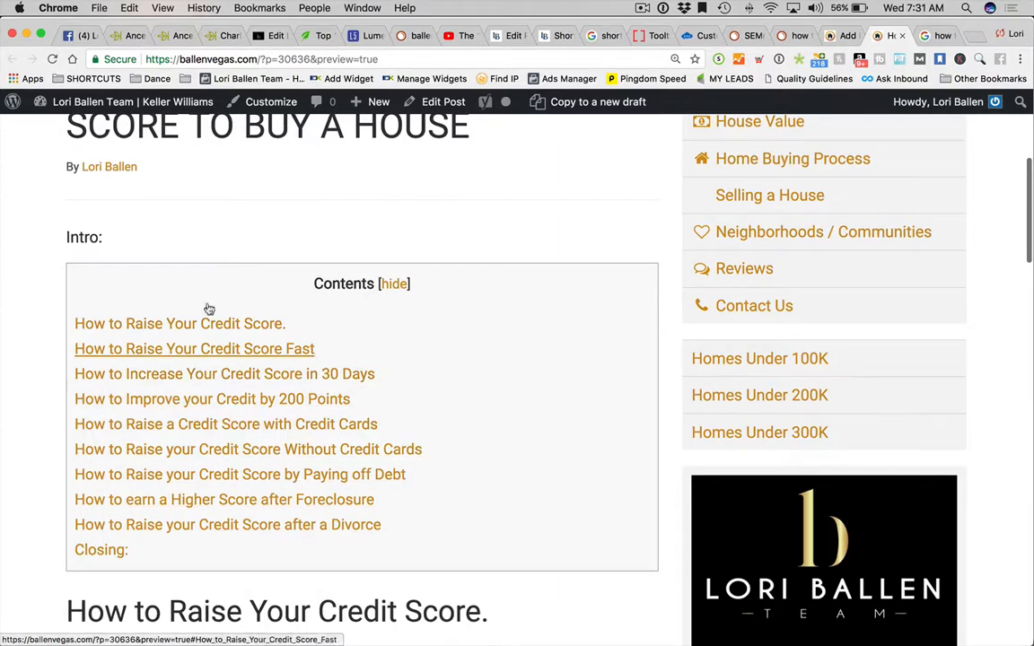
scroll(288, 484, "down", 5)
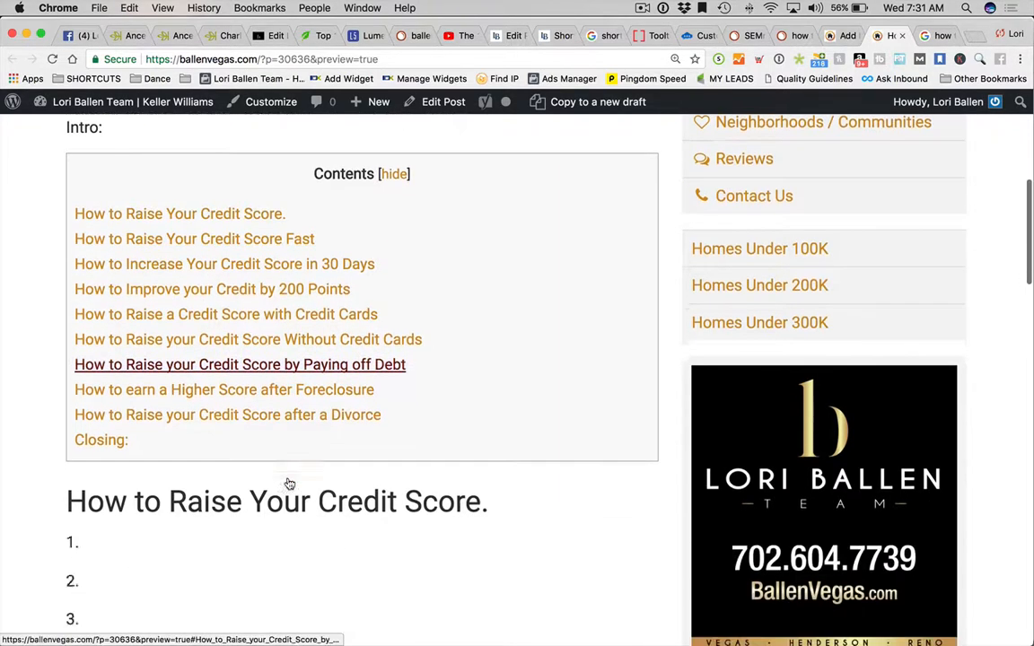
Review the previewed post's table of contents, comparing the wording of its subheadings, and look over the section headings below it.
scroll(288, 483, "up", 3)
scroll(233, 440, "up", 3)
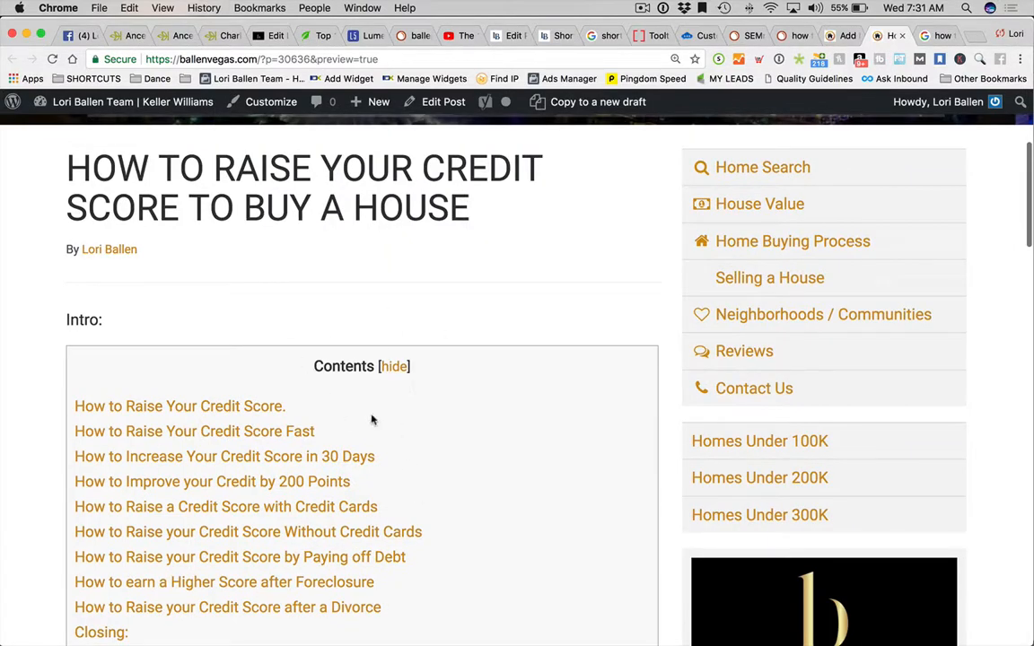
scroll(288, 414, "down", 1)
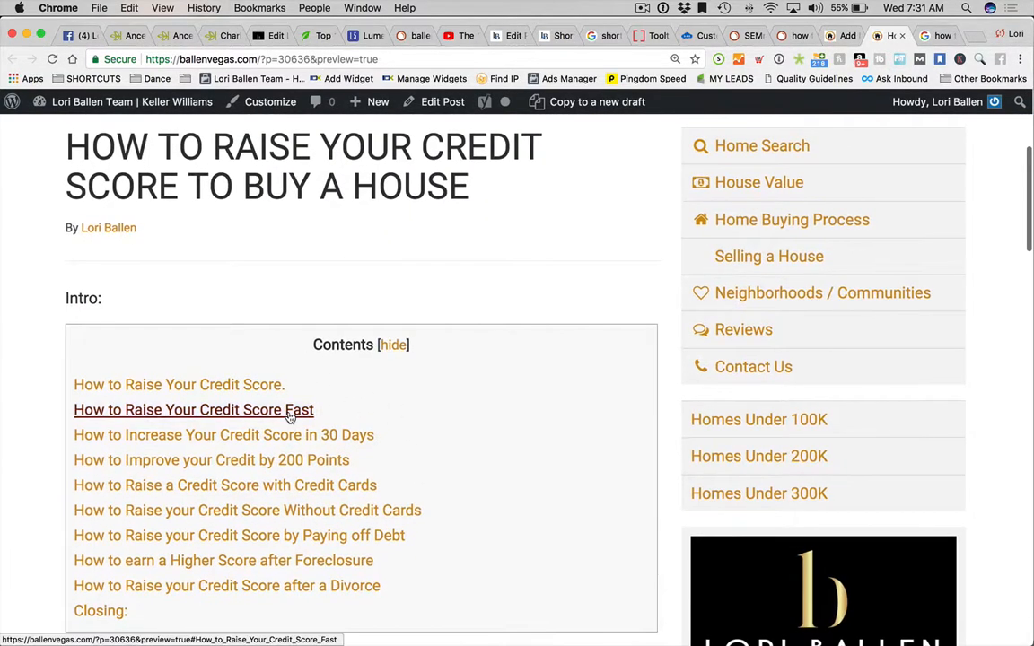
scroll(288, 418, "down", 1)
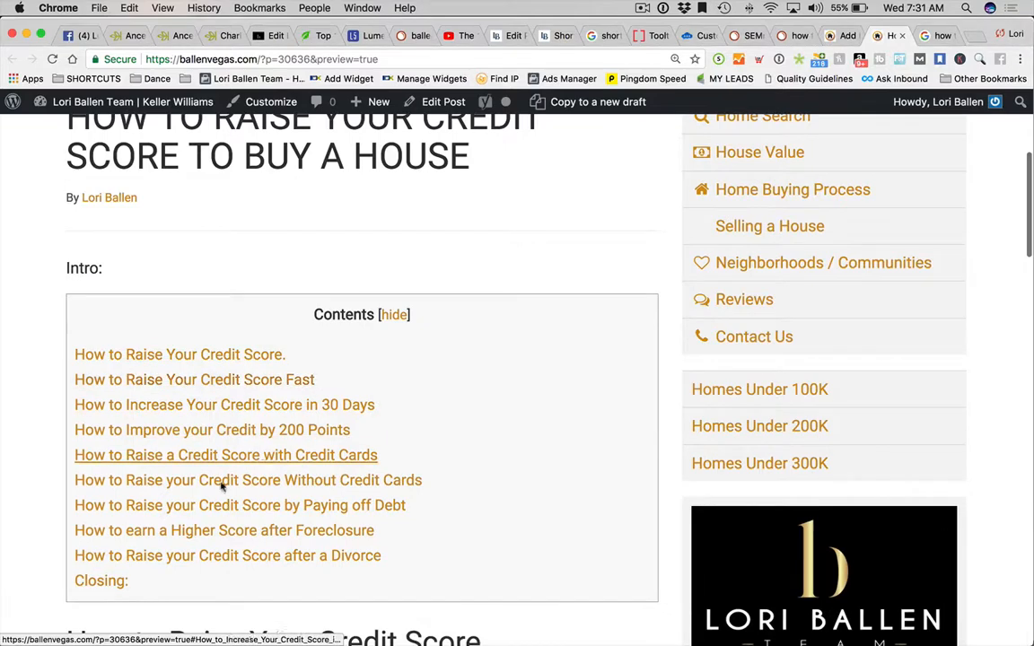
scroll(254, 471, "down", 2)
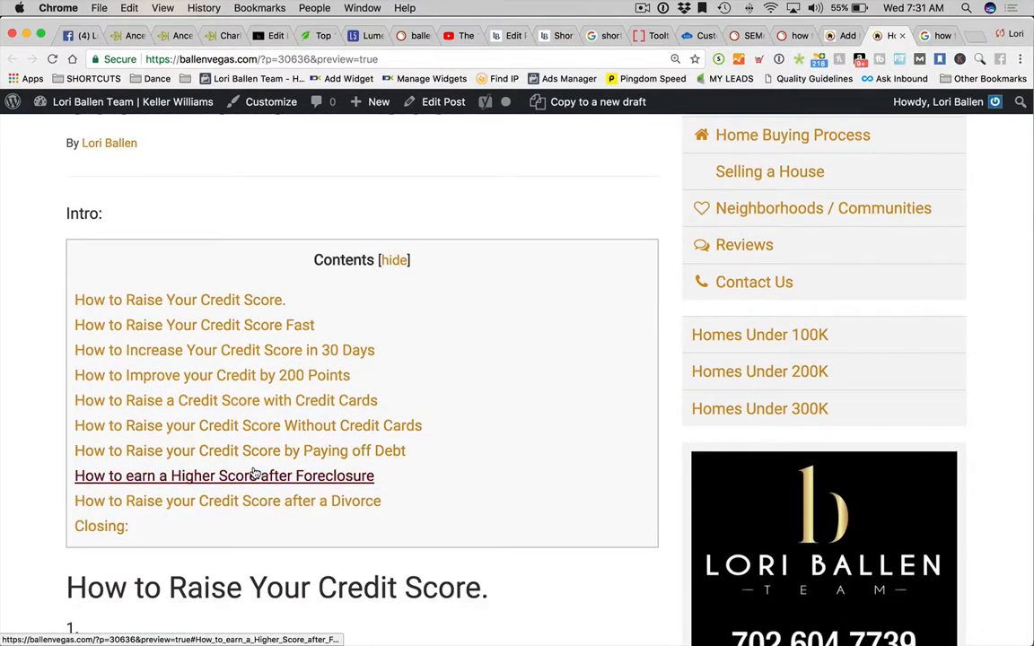
scroll(254, 473, "down", 2)
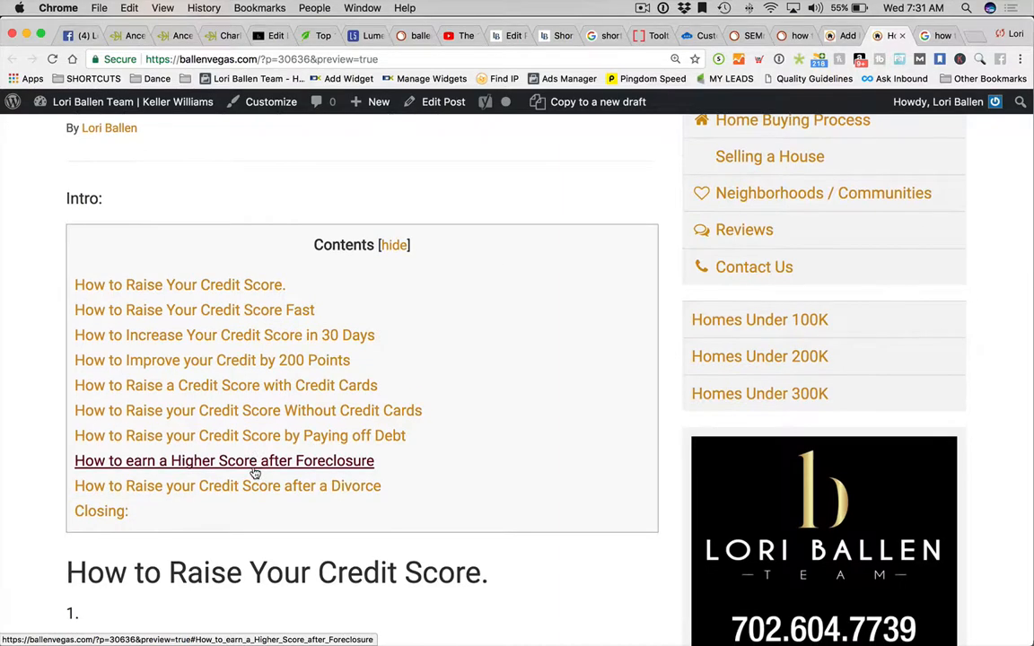
scroll(254, 473, "down", 1)
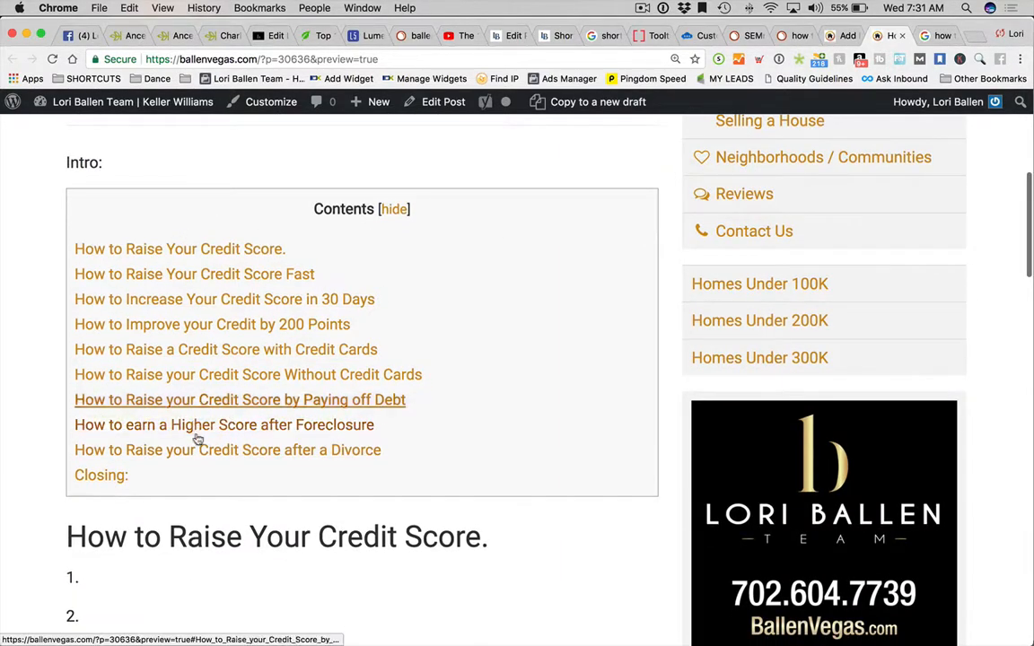
scroll(243, 328, "down", 1)
scroll(243, 327, "down", 2)
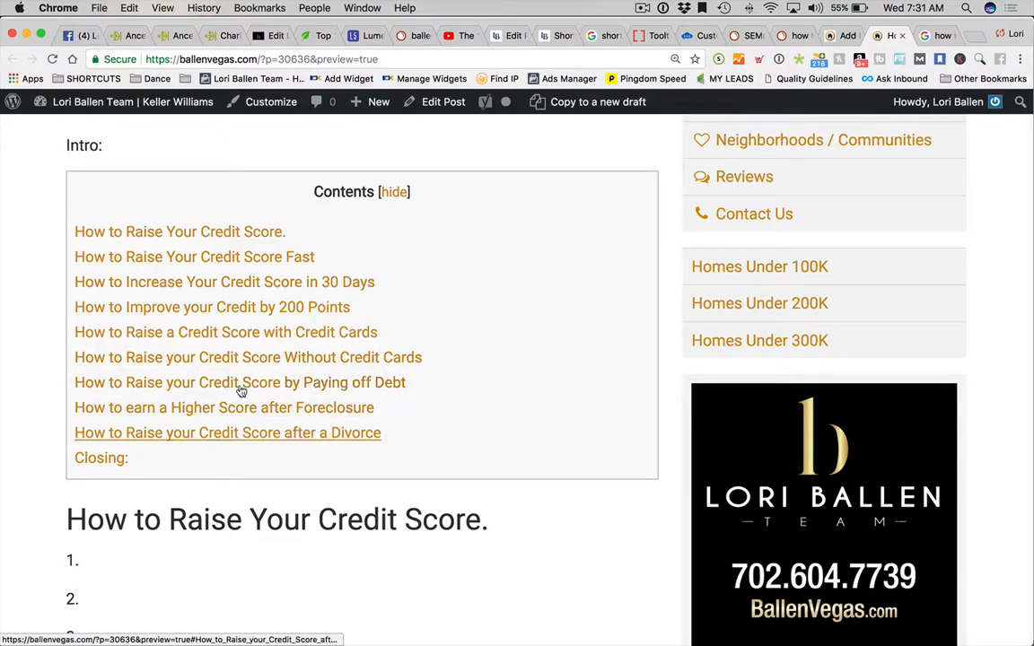
scroll(231, 404, "down", 5)
scroll(233, 402, "down", 5)
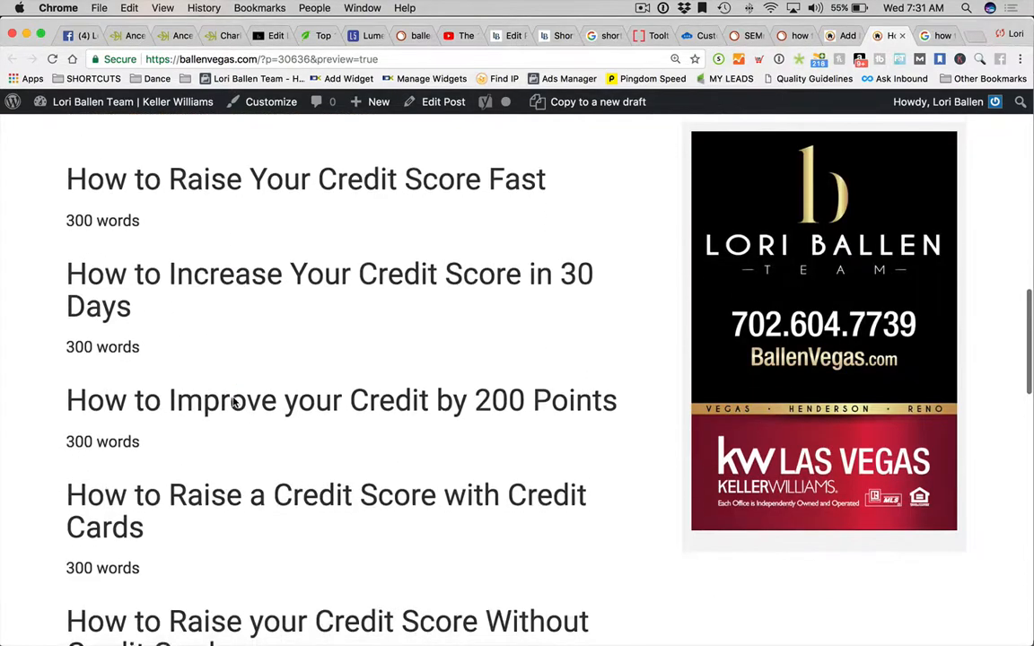
scroll(231, 401, "up", 4)
In the post draft, insert a preset divider shortcode with link color #142ed6, size 5 and margin 30 below the "How to Raise Your Credit Score Fast" section.
left_click(833, 36)
scroll(503, 314, "down", 4)
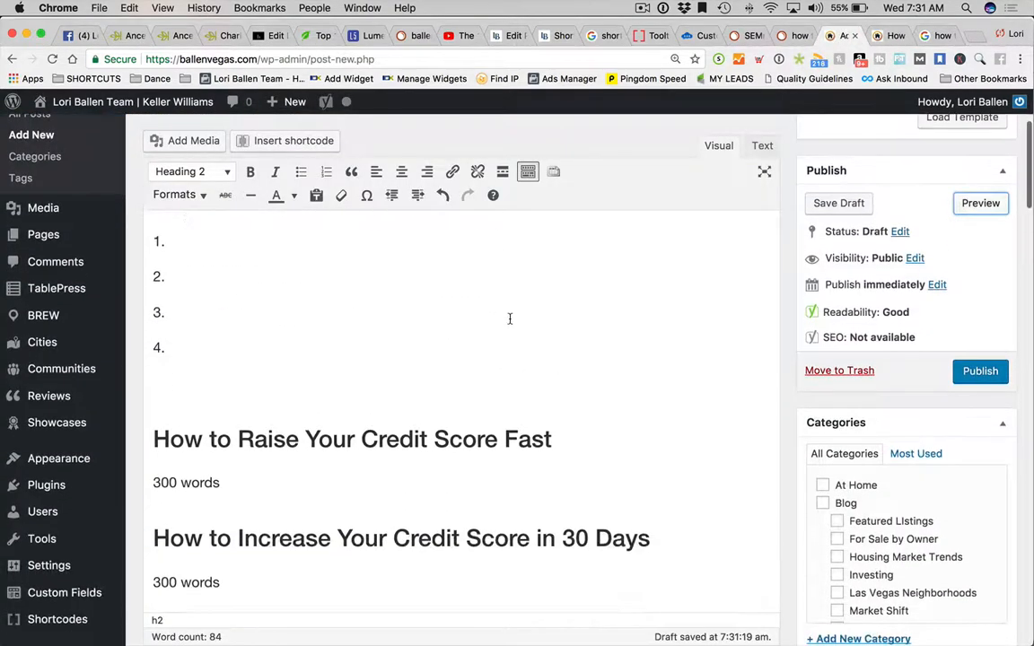
left_click(296, 363)
key("Return")
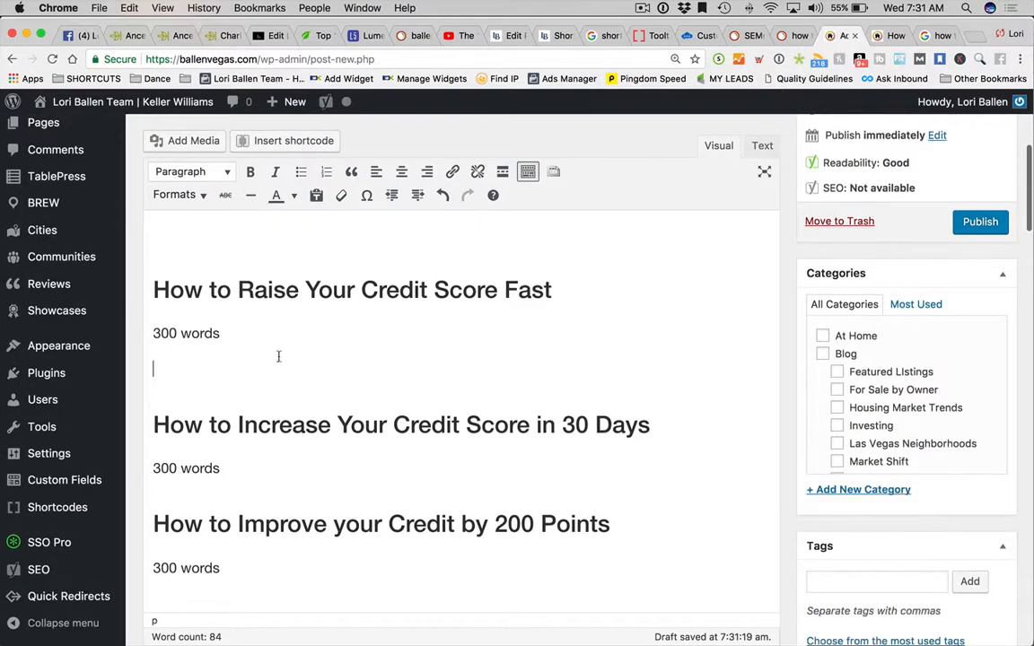
left_click(296, 139)
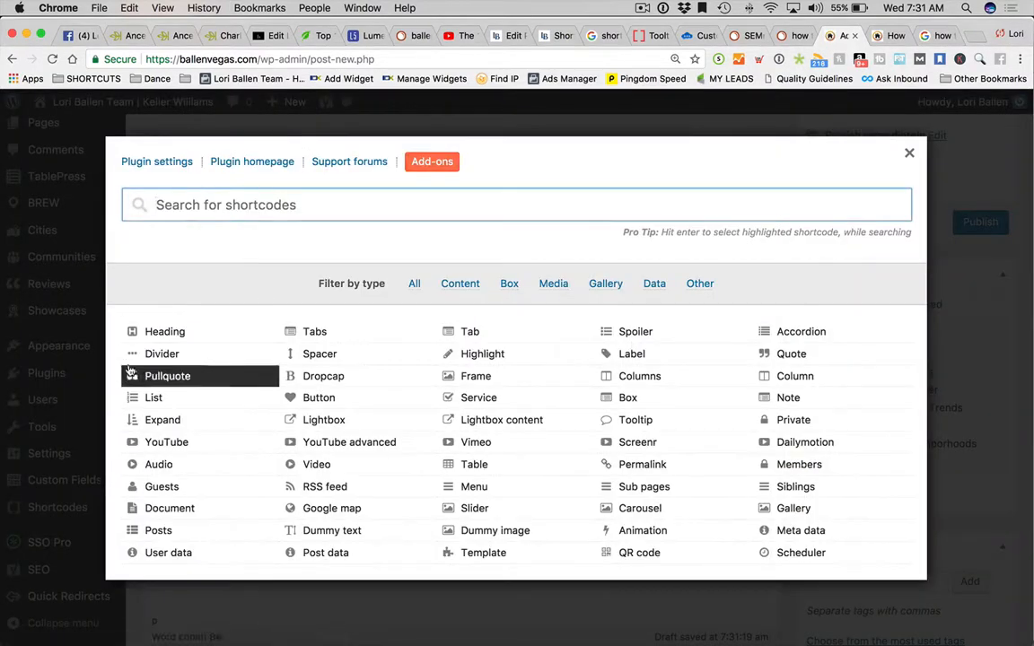
left_click(161, 373)
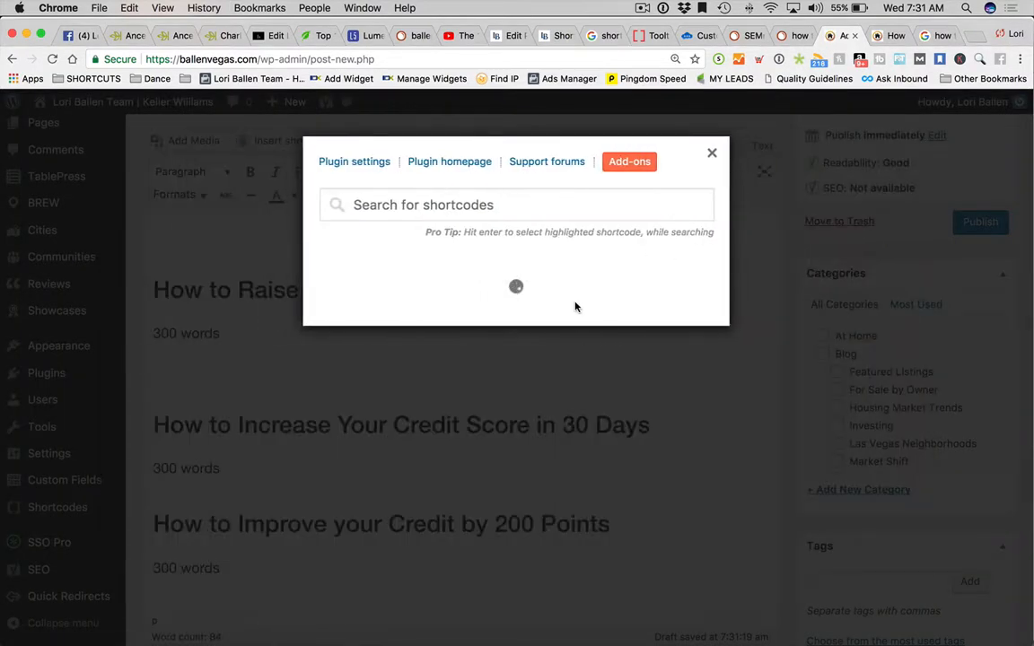
scroll(607, 446, "down", 10)
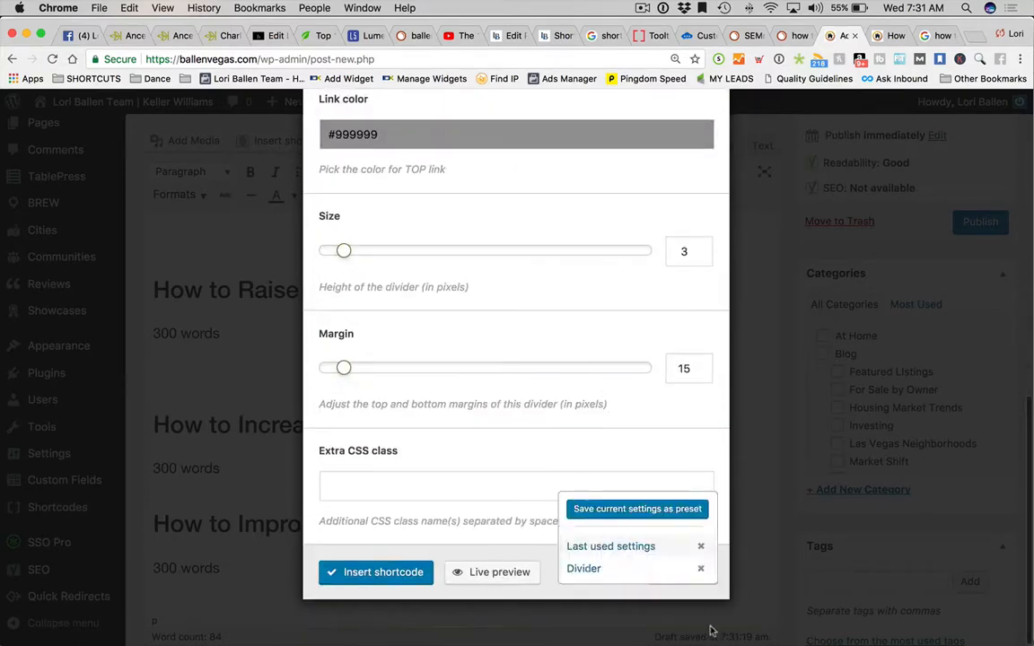
left_click(687, 567)
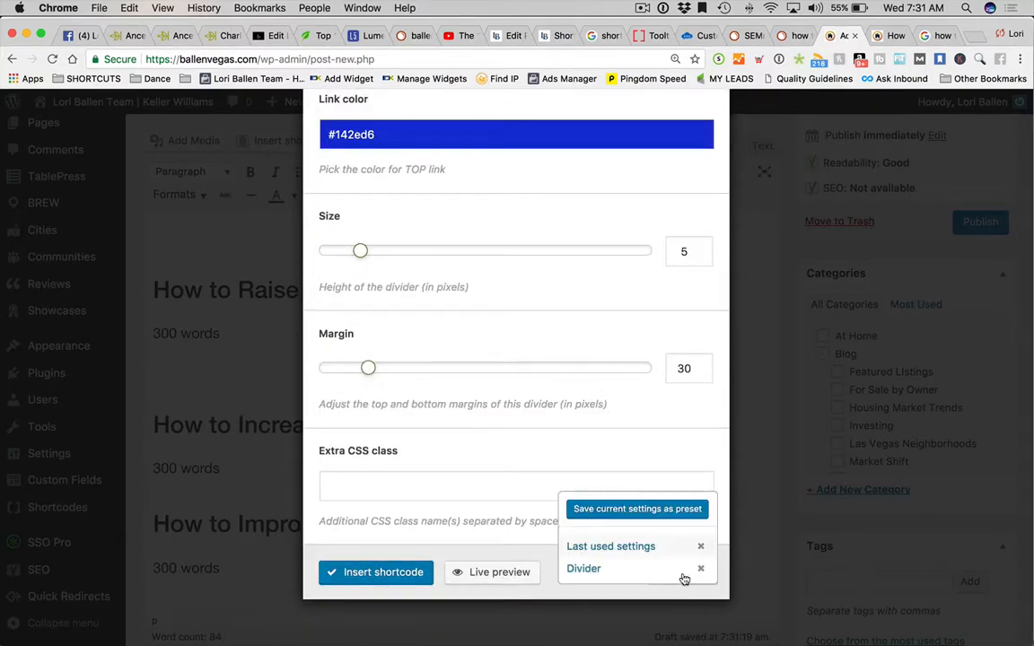
left_click(503, 478)
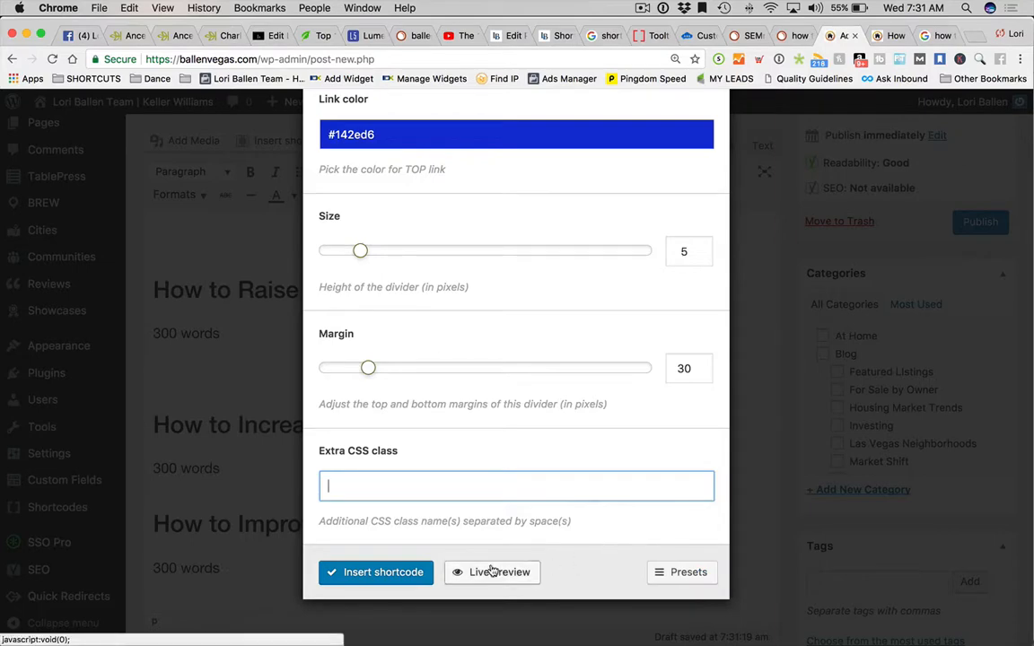
left_click(397, 571)
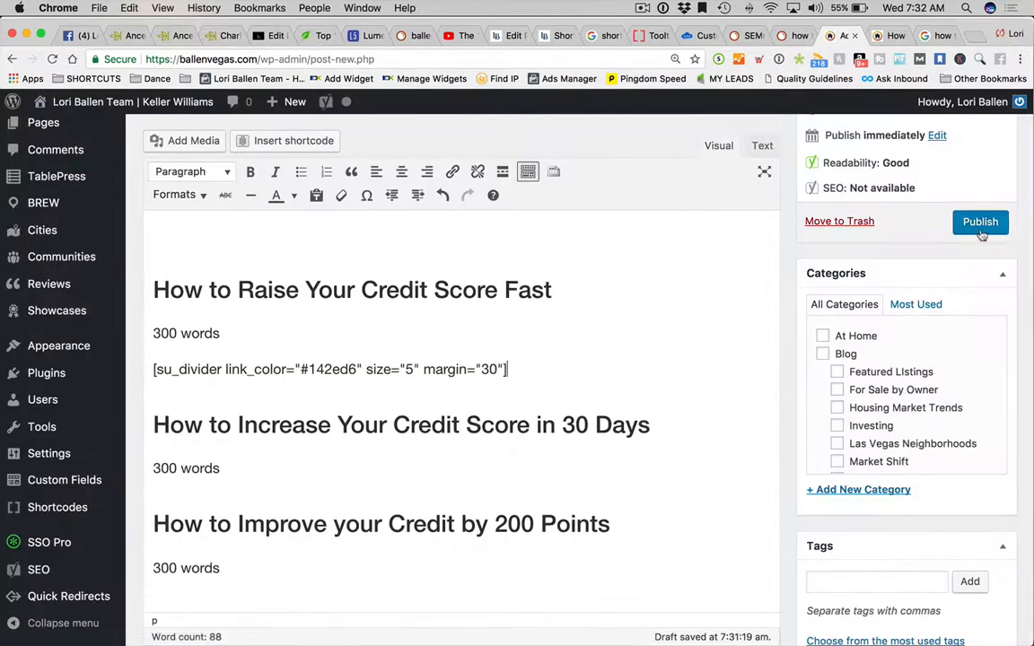
Preview the updated draft and inspect the divider between the "Raise Your Credit Score Fast" and "30 Days" sections.
scroll(982, 234, "up", 5)
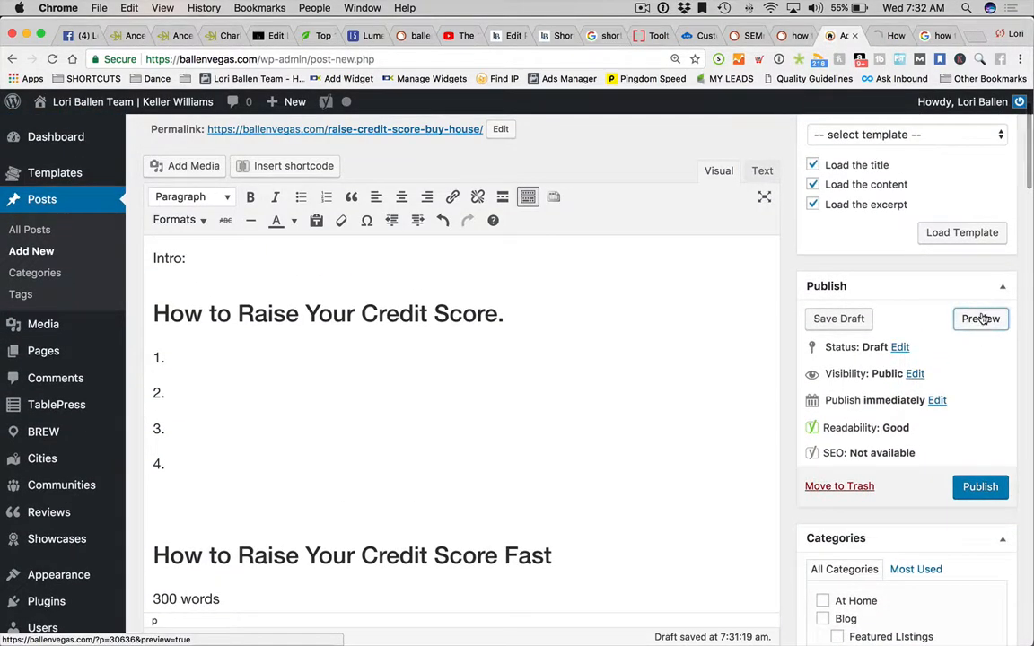
left_click(981, 319)
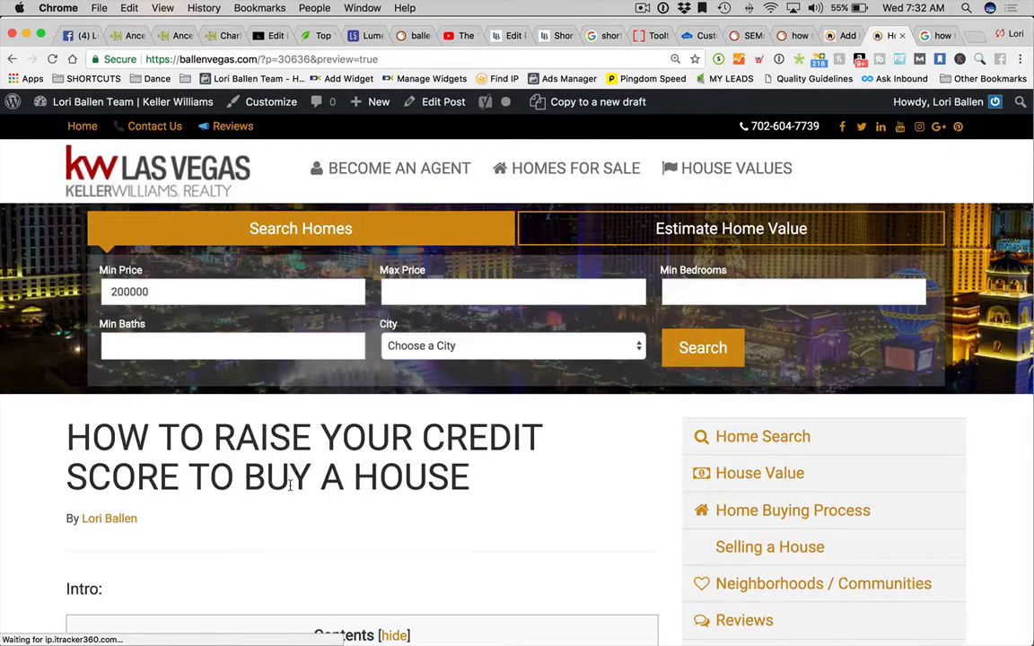
scroll(289, 485, "down", 5)
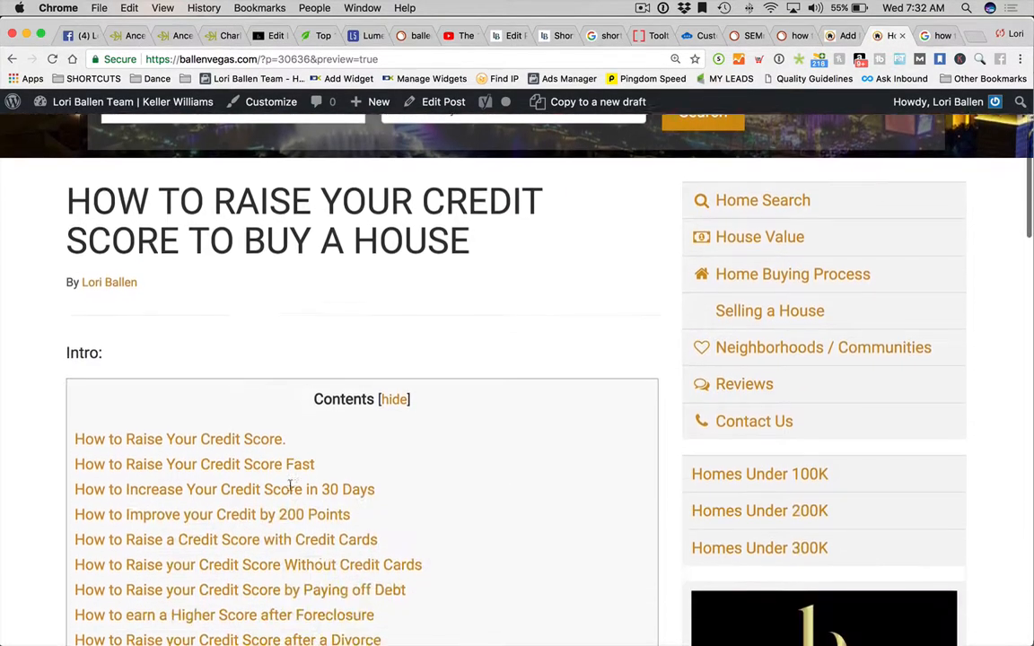
scroll(289, 485, "down", 8)
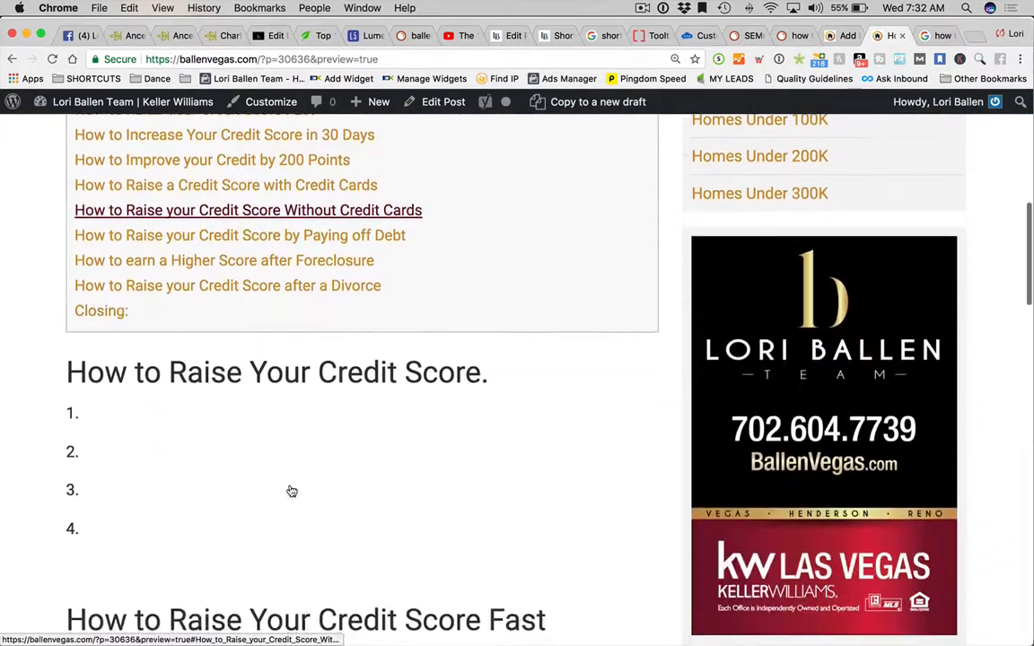
scroll(292, 491, "down", 10)
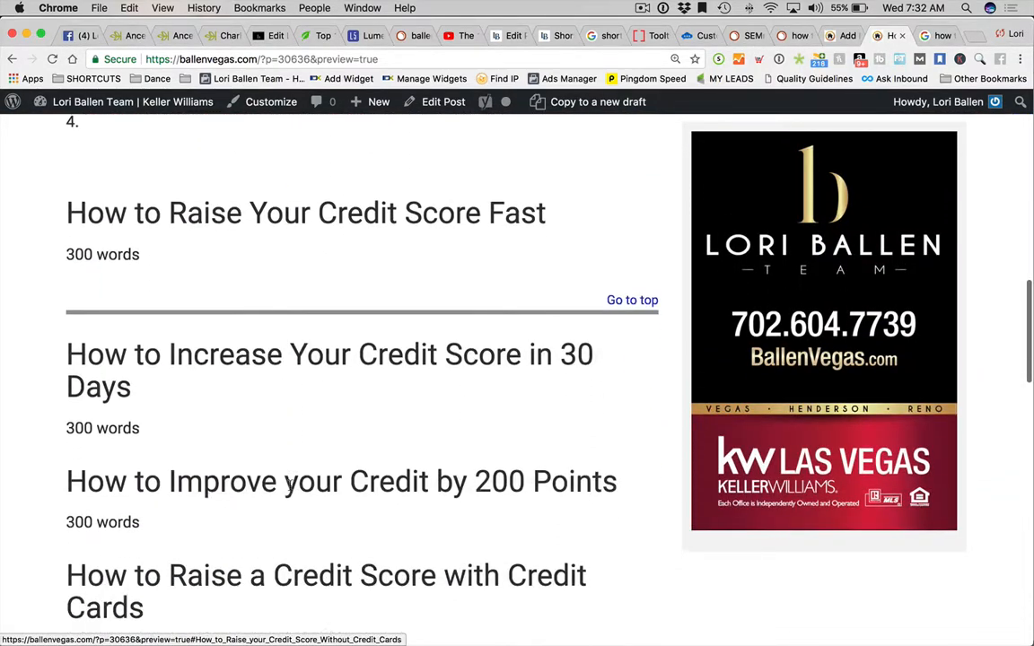
scroll(288, 485, "up", 3)
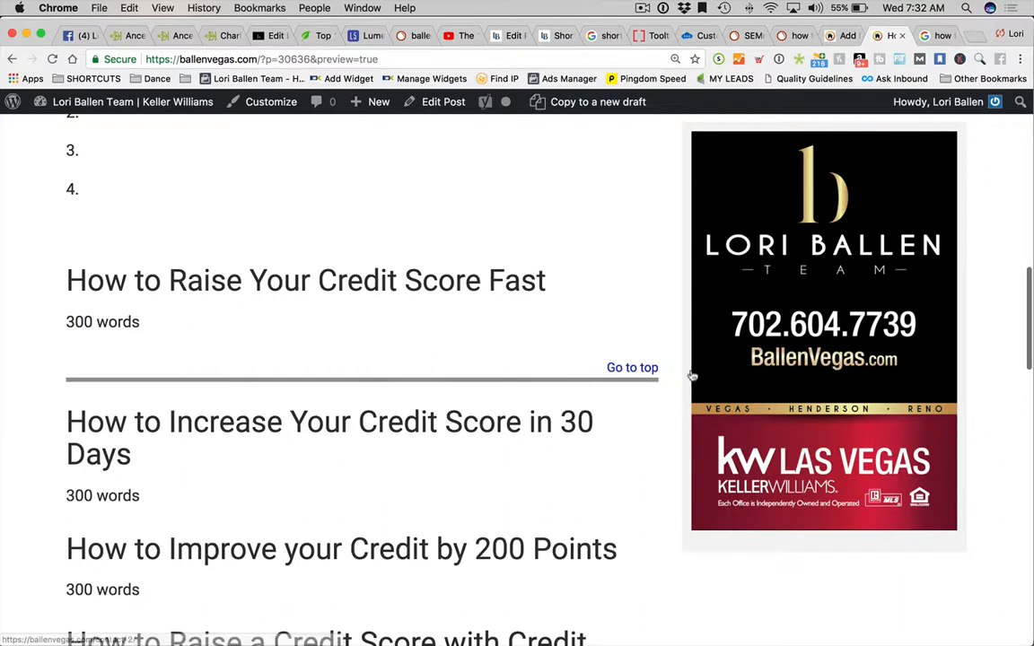